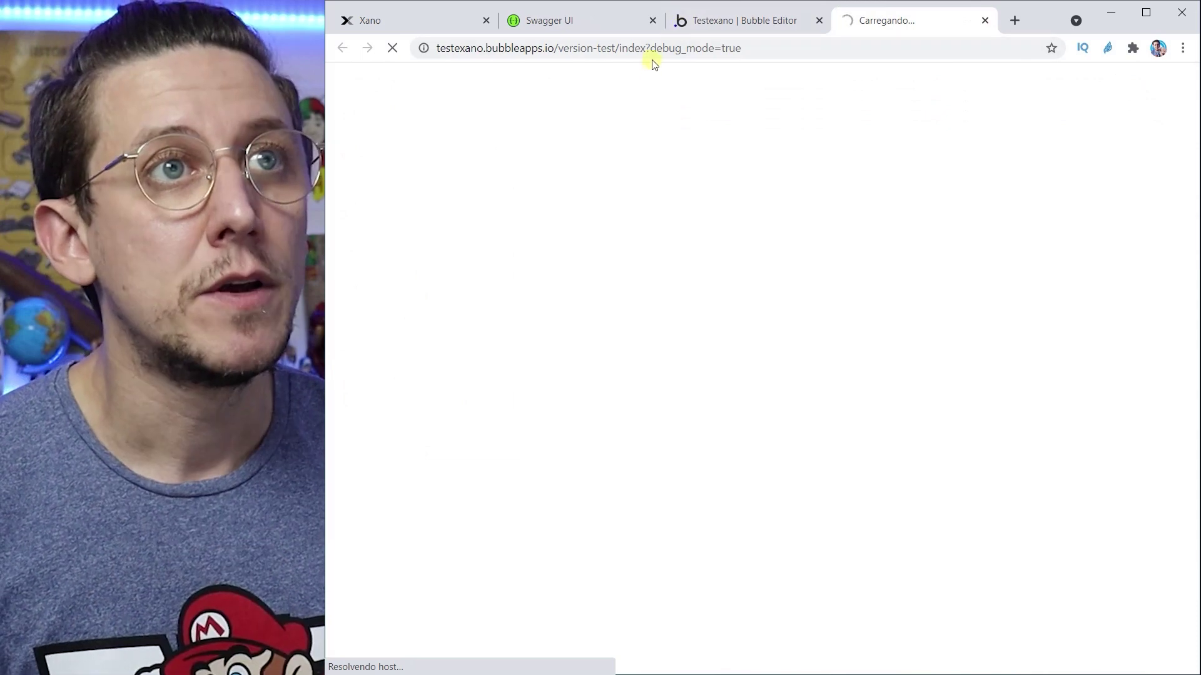
- Remove the debug_mode parameter from the preview address and load the testexano.bubbleapps.io/version-test/index page
drag(645, 47, 736, 66)
key(BackSpace)
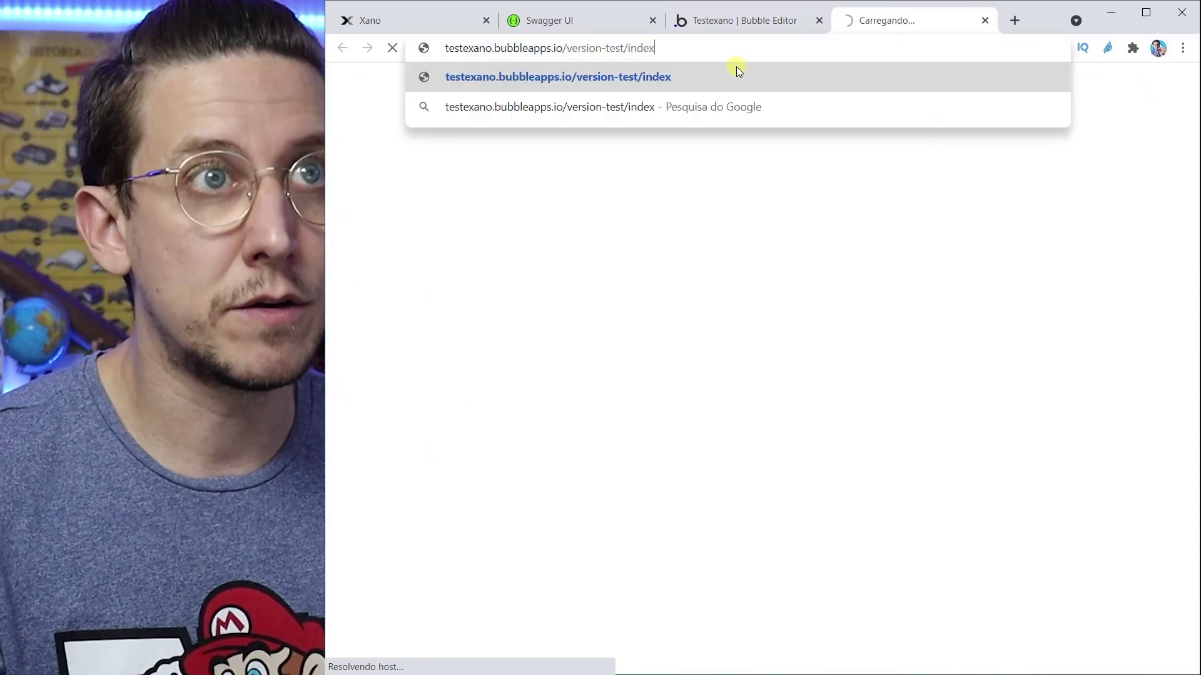
key(Return)
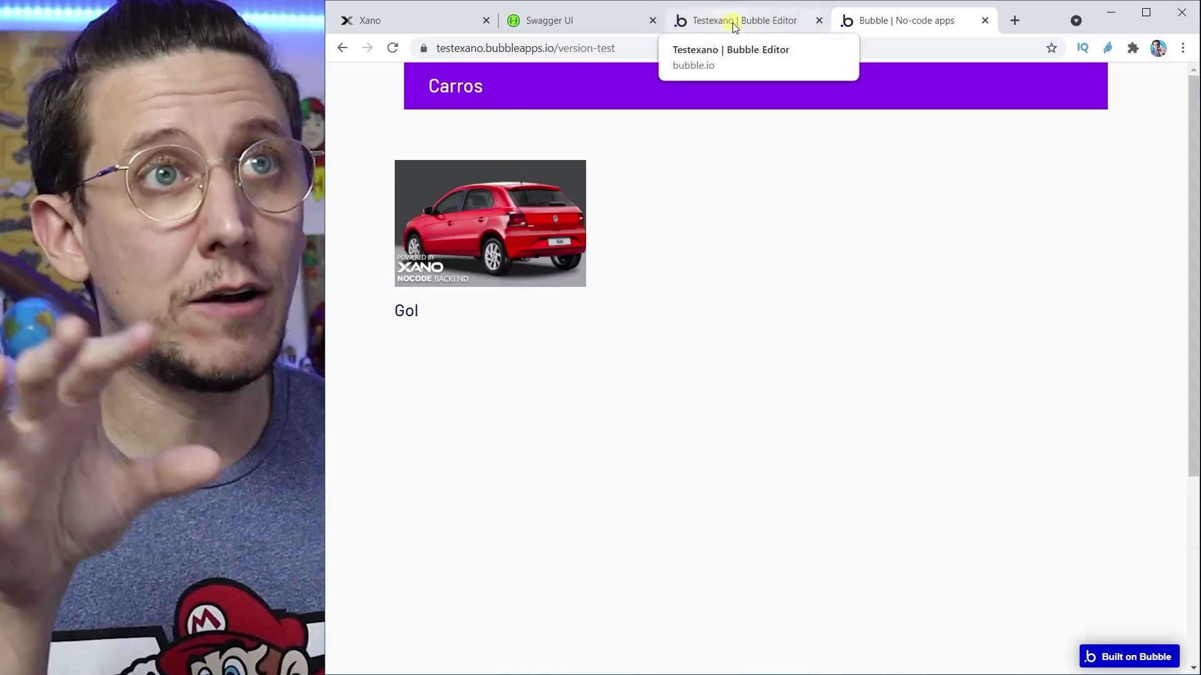
- Turn off the fixed width of the purple Carros header group in the Bubble editor and check the header in the page preview
click(733, 25)
double_click(708, 117)
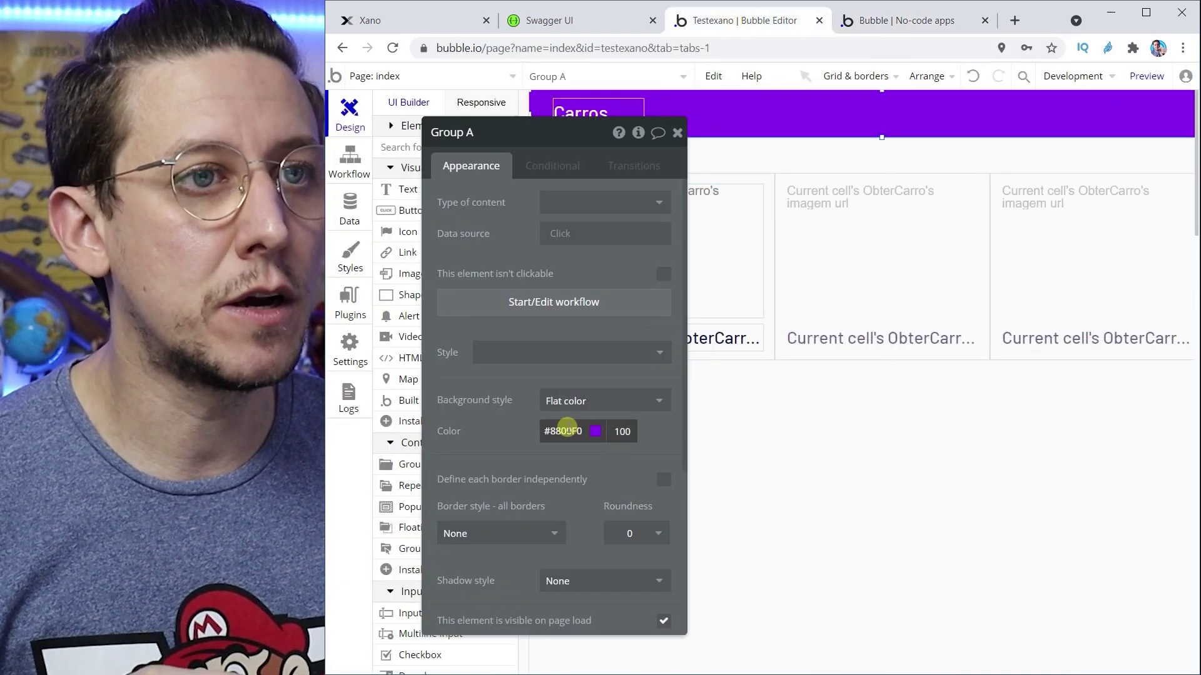
scroll(640, 423, down, 4)
click(665, 392)
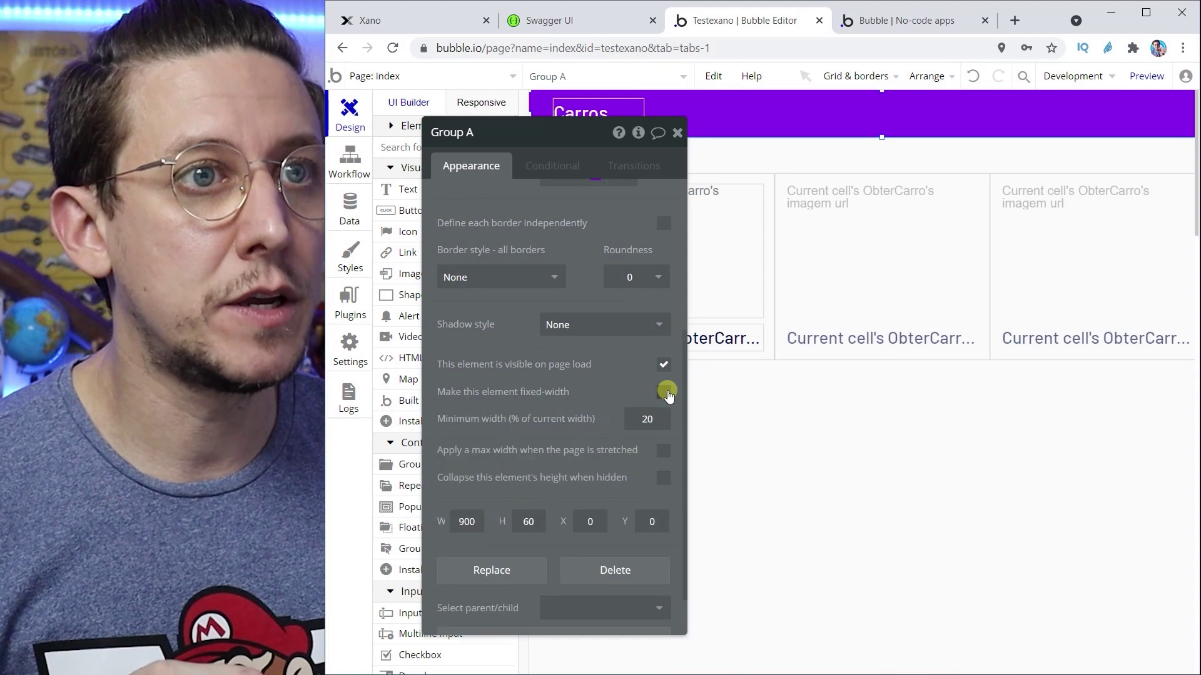
click(677, 132)
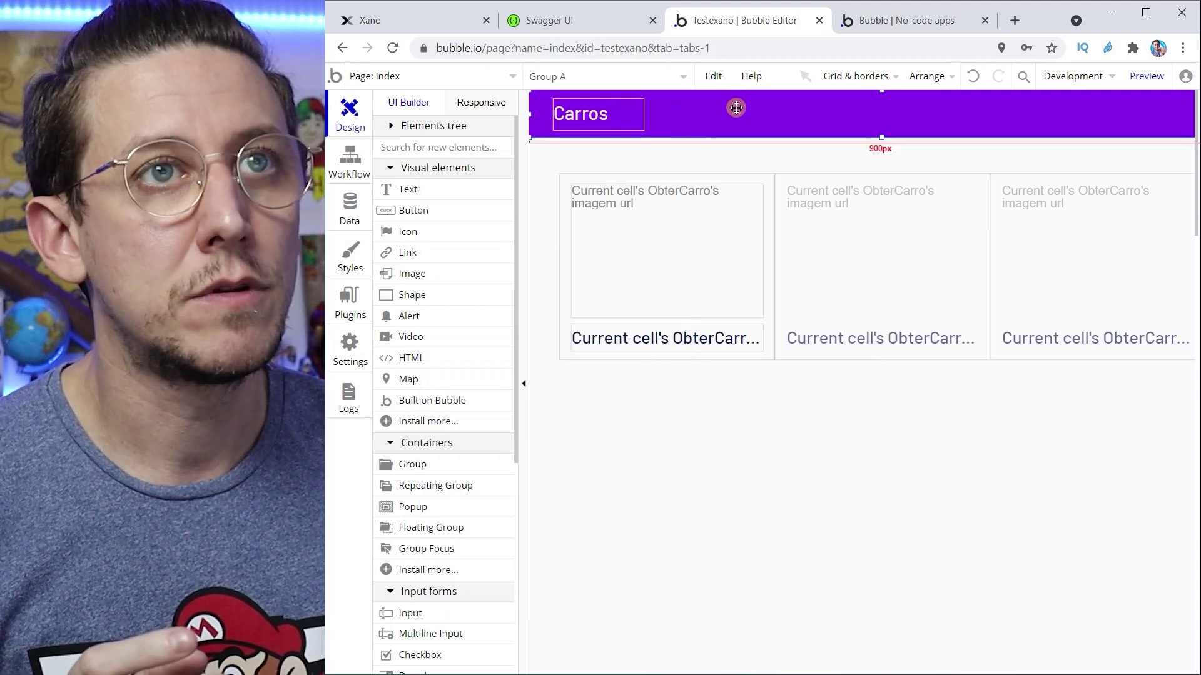
click(863, 19)
click(794, 78)
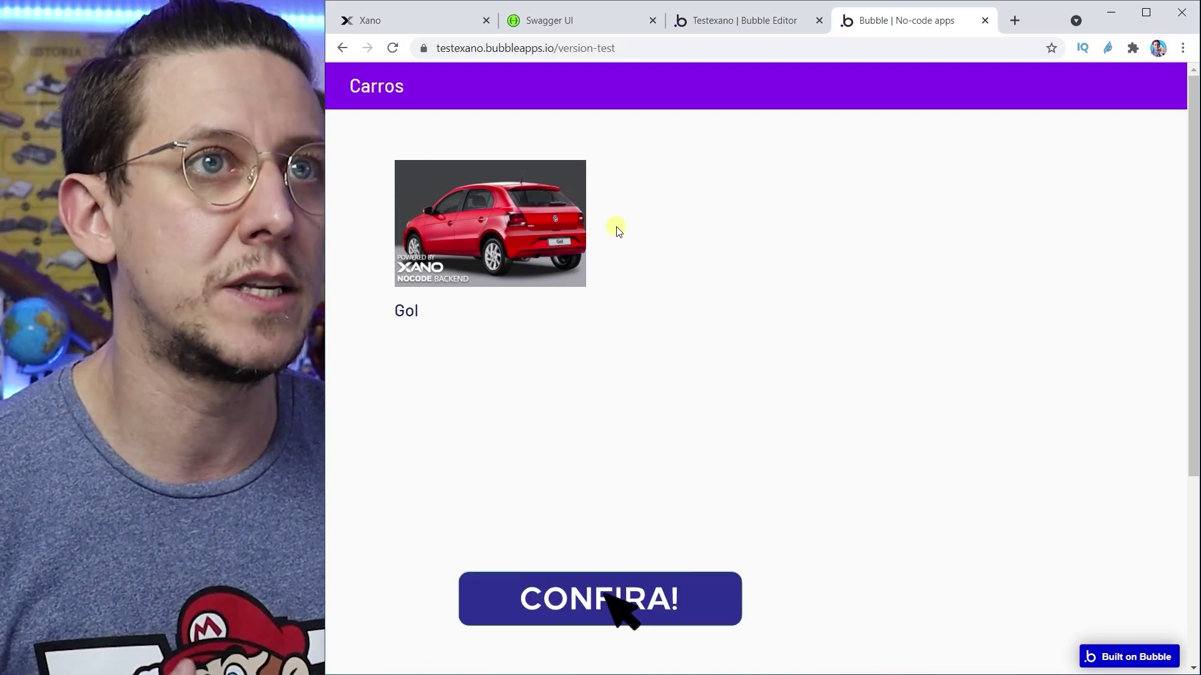
- Add a button labelled Incluir, about 101 by 33 px, at the right end of the purple header
click(718, 17)
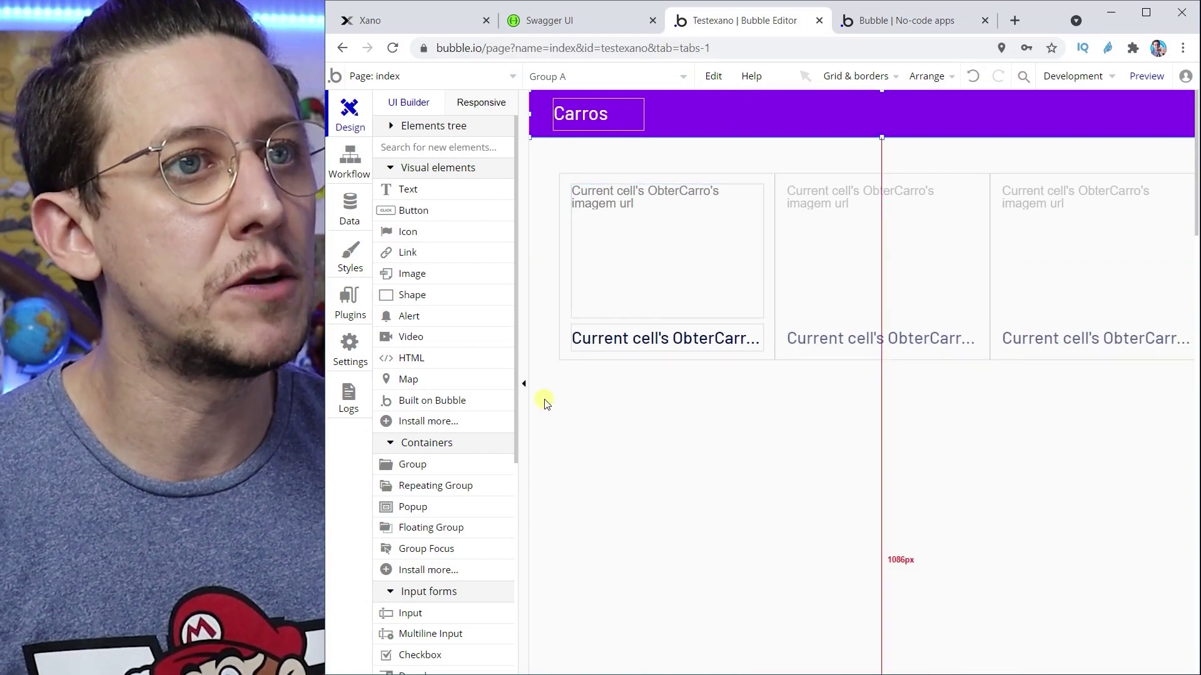
click(405, 212)
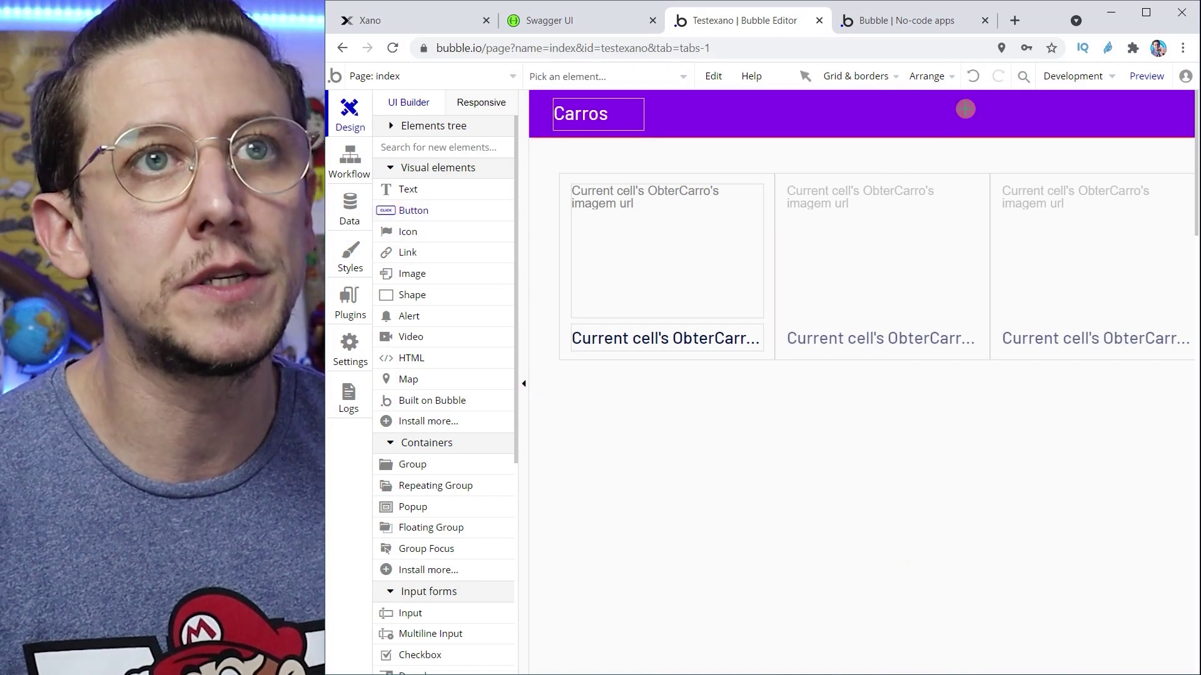
mouse_move(963, 102)
mouse_down()
mouse_move(1032, 124)
mouse_move(1154, 118)
mouse_up()
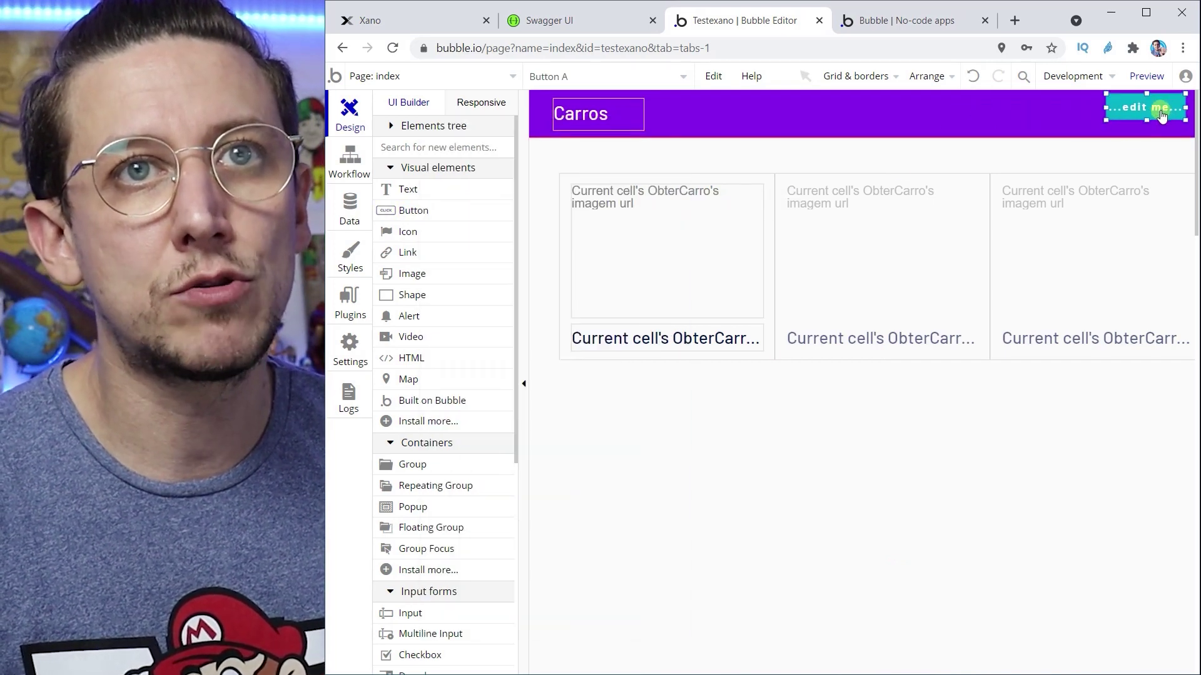
double_click(1155, 119)
triple_click(536, 206)
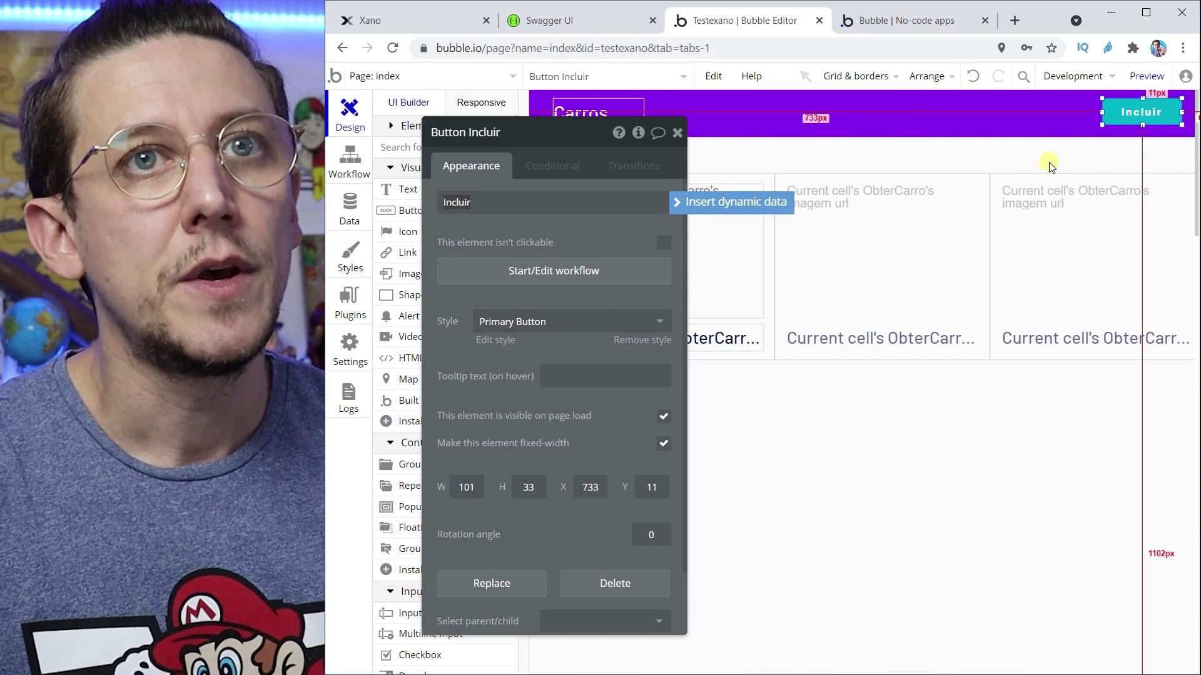
click(682, 137)
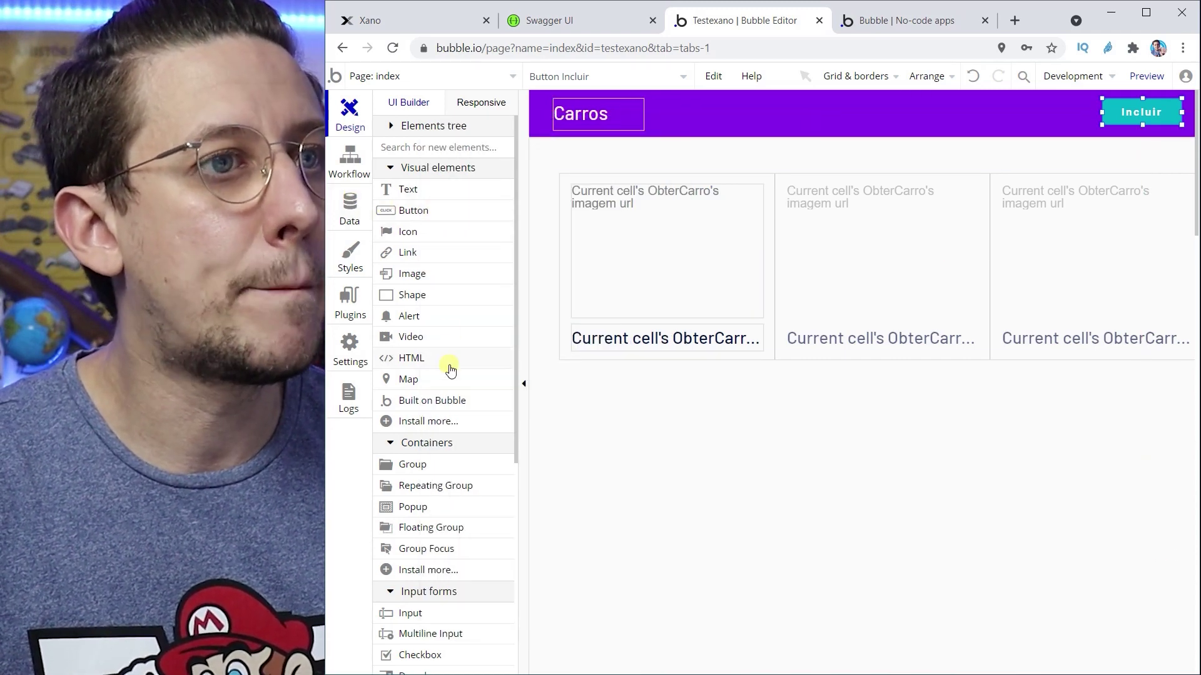
- Add a popup to the index page and return to the page beneath it
scroll(436, 550, down, 3)
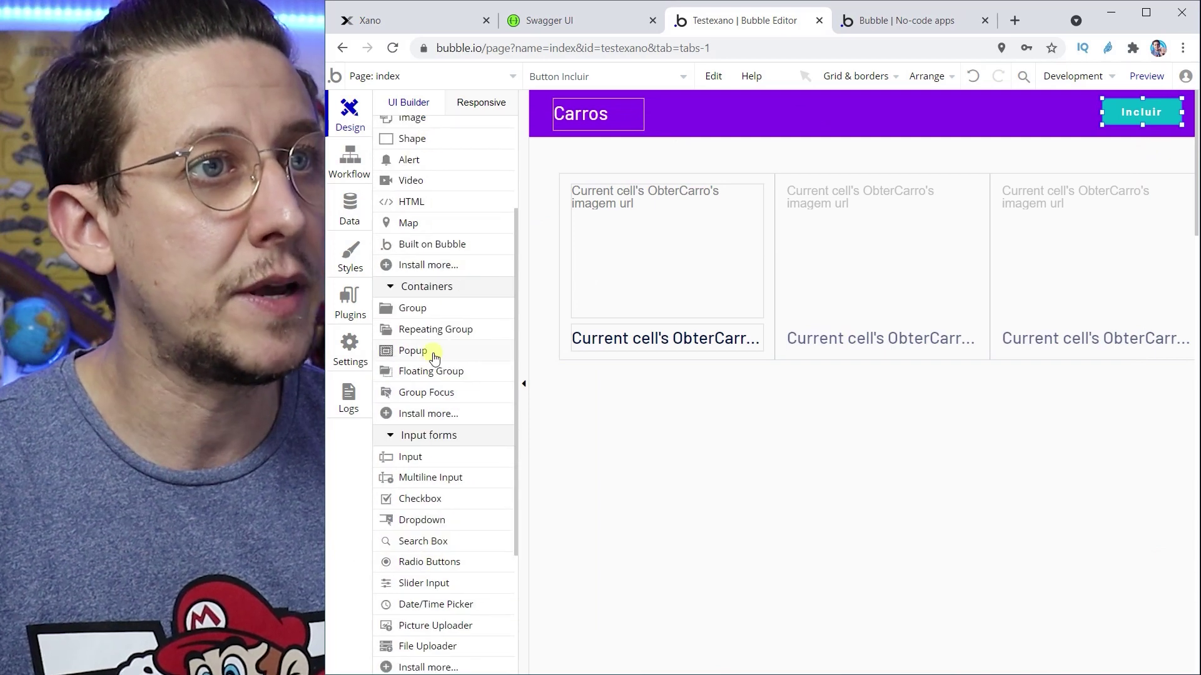
click(420, 351)
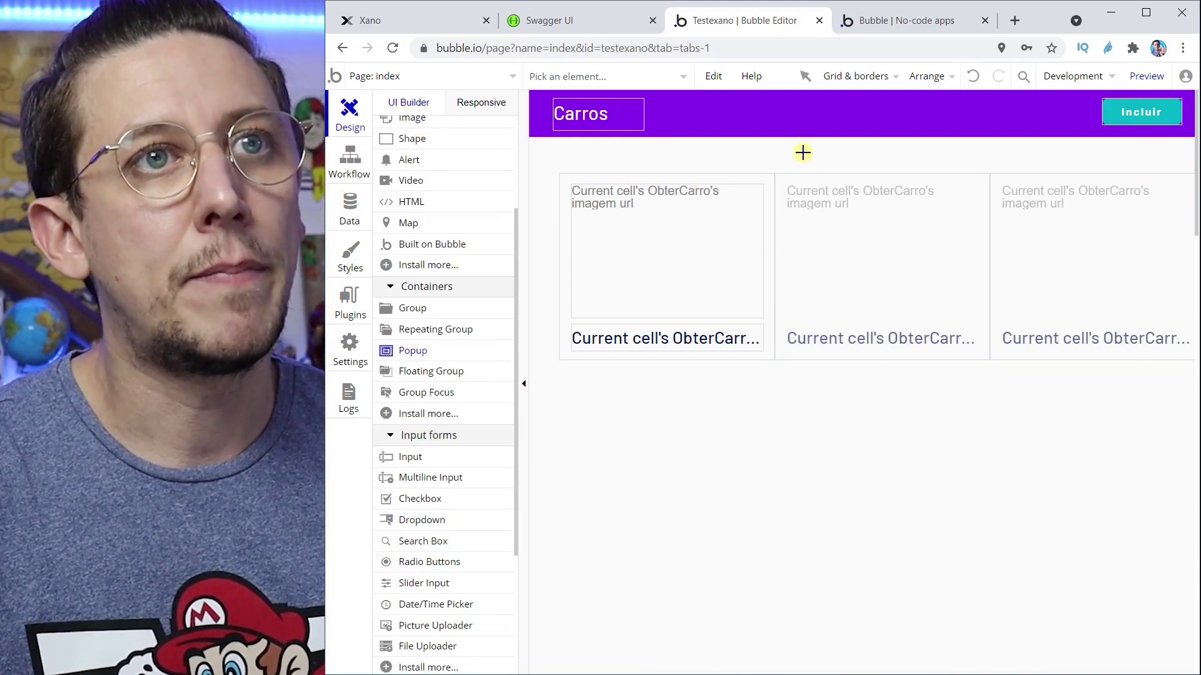
click(802, 153)
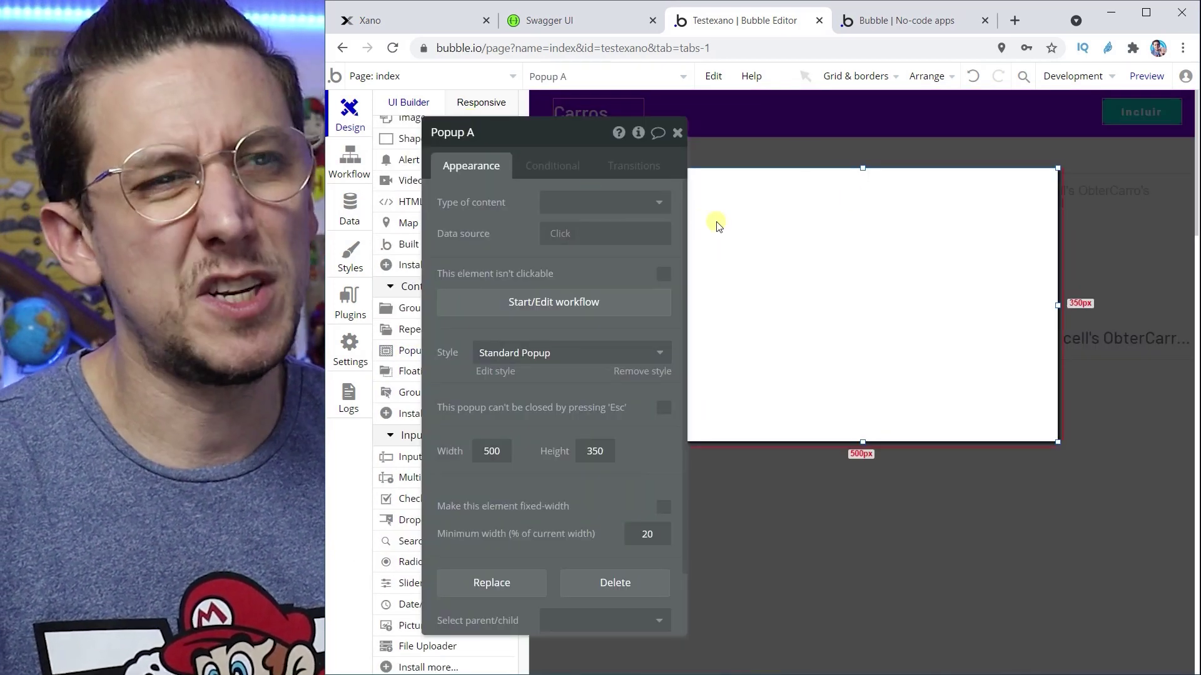
click(677, 134)
click(1043, 129)
- Create a workflow for the Incluir button with a Show action that displays Popup A
click(1125, 110)
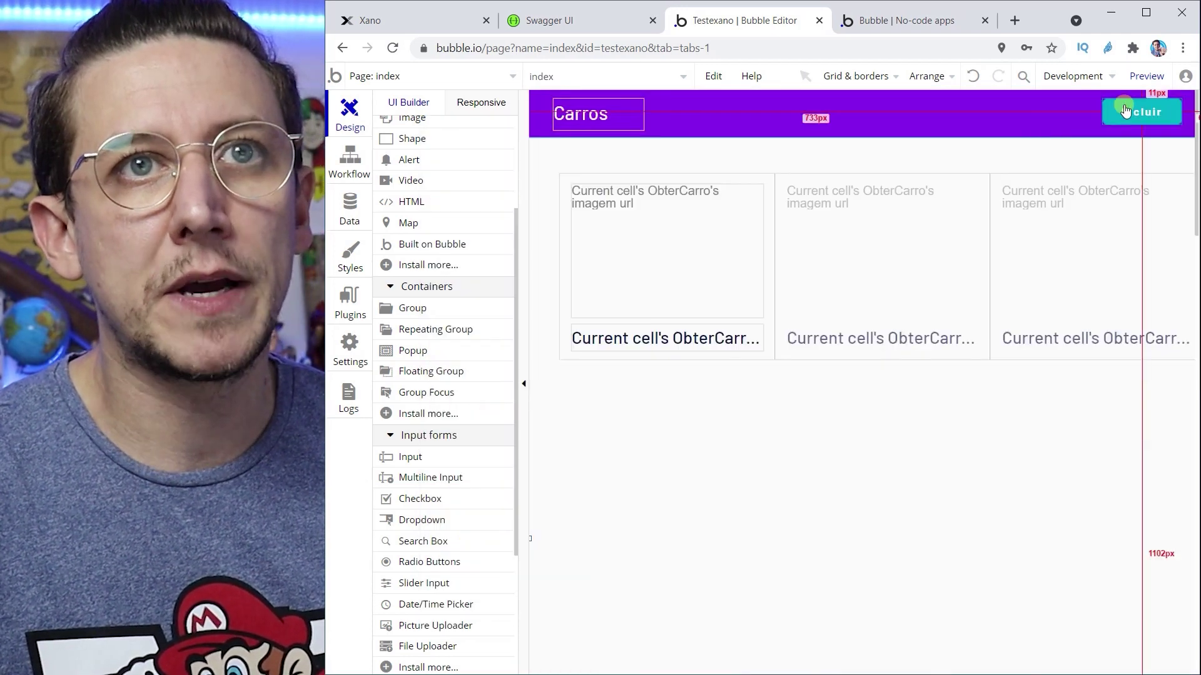
double_click(1126, 111)
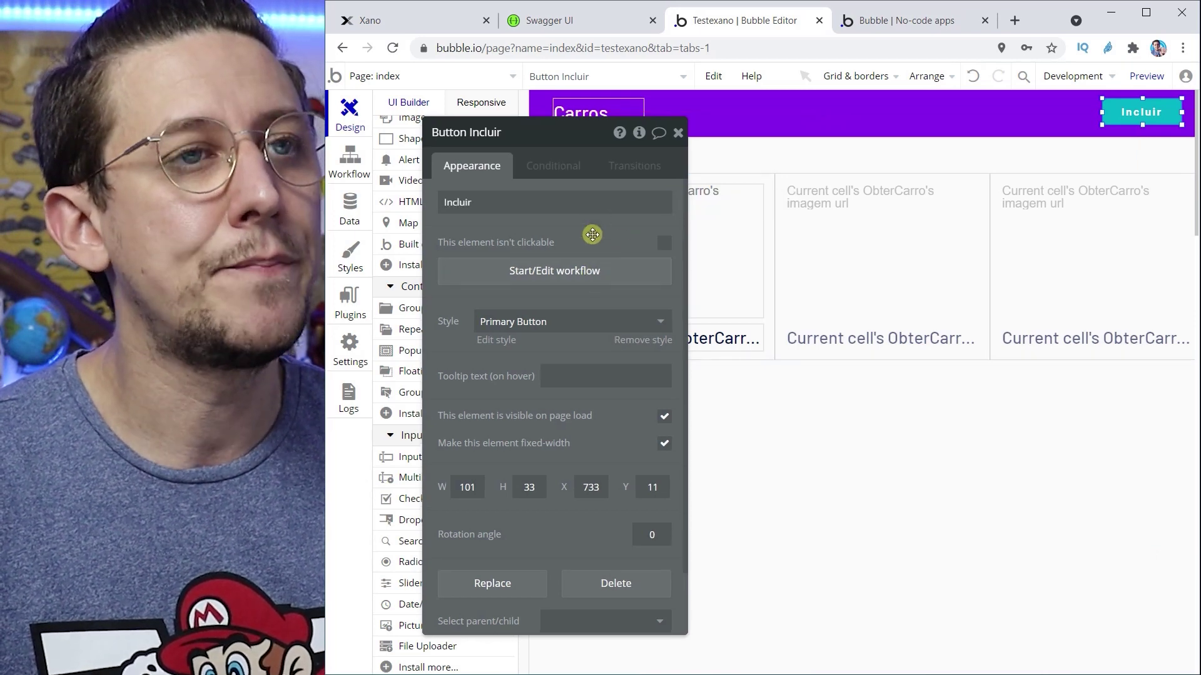
click(563, 270)
click(493, 285)
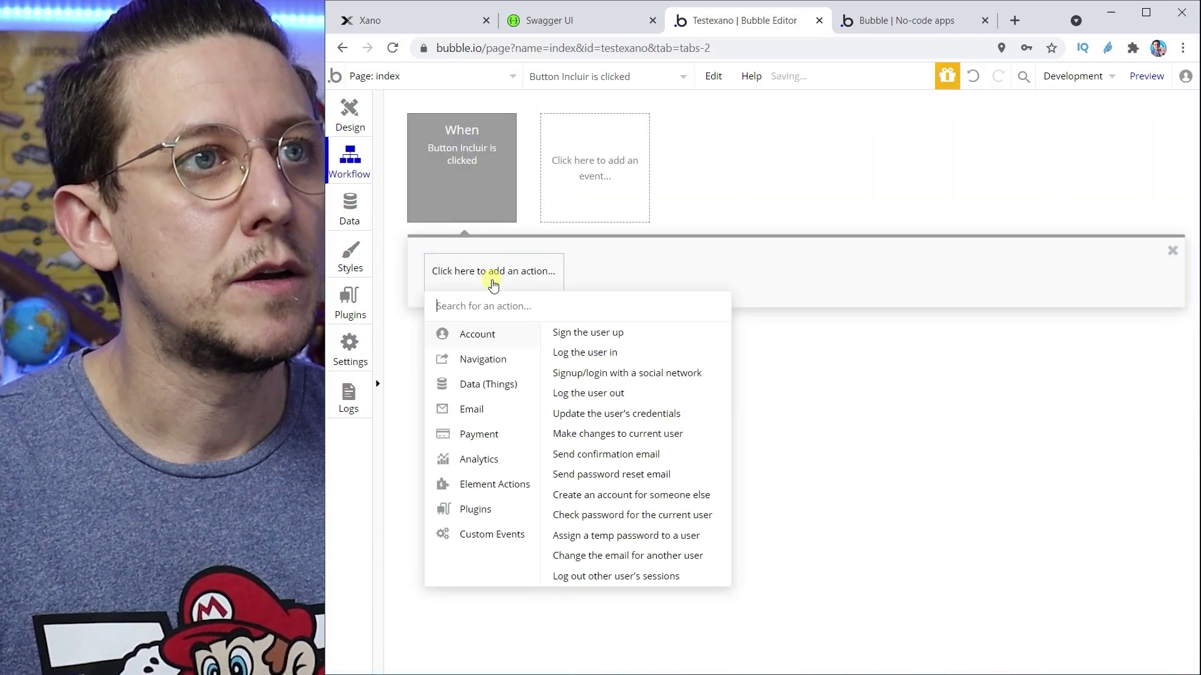
mouse_move(483, 494)
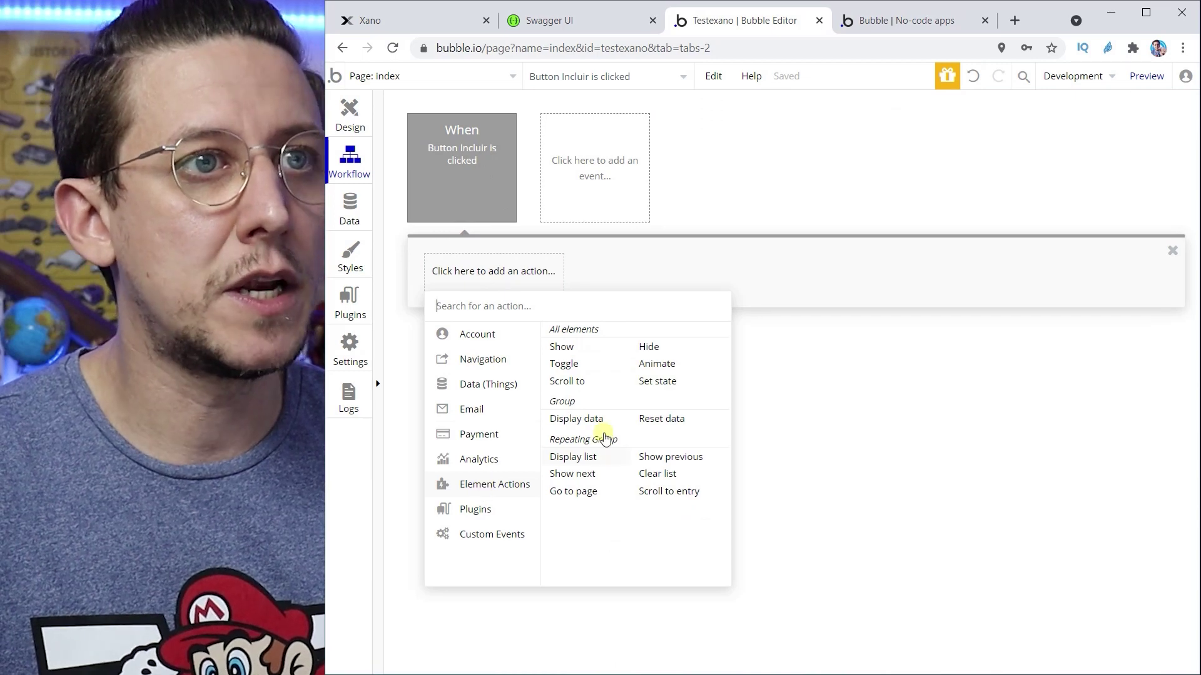
click(568, 347)
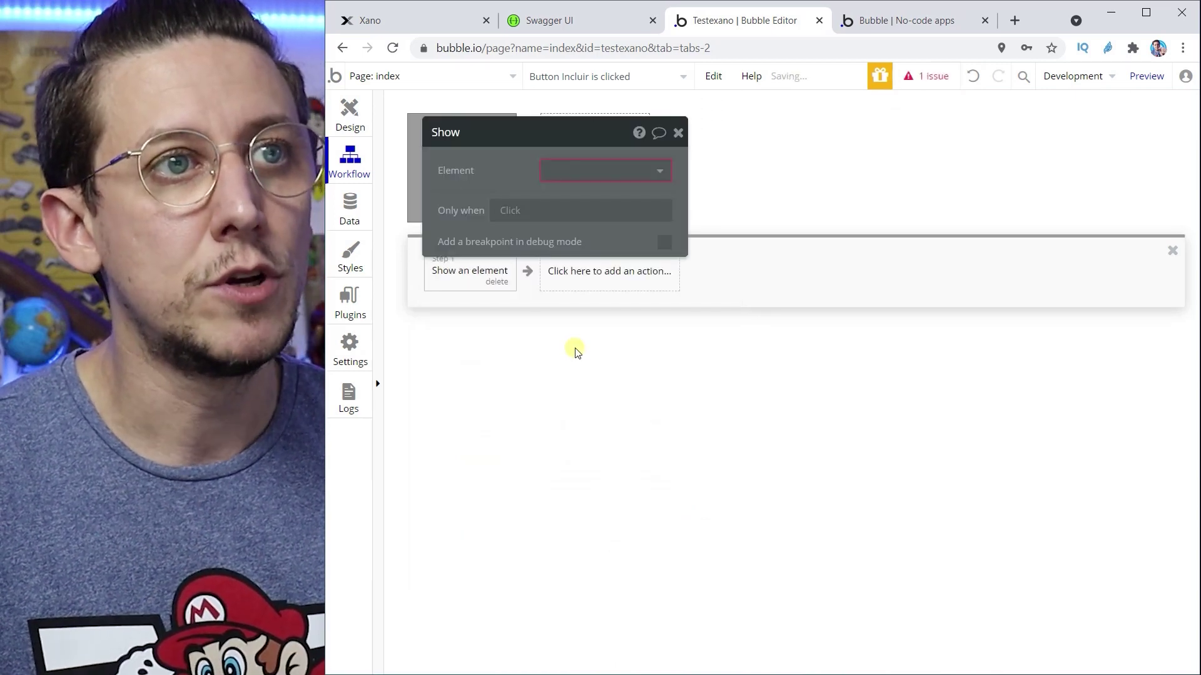
click(611, 169)
click(591, 195)
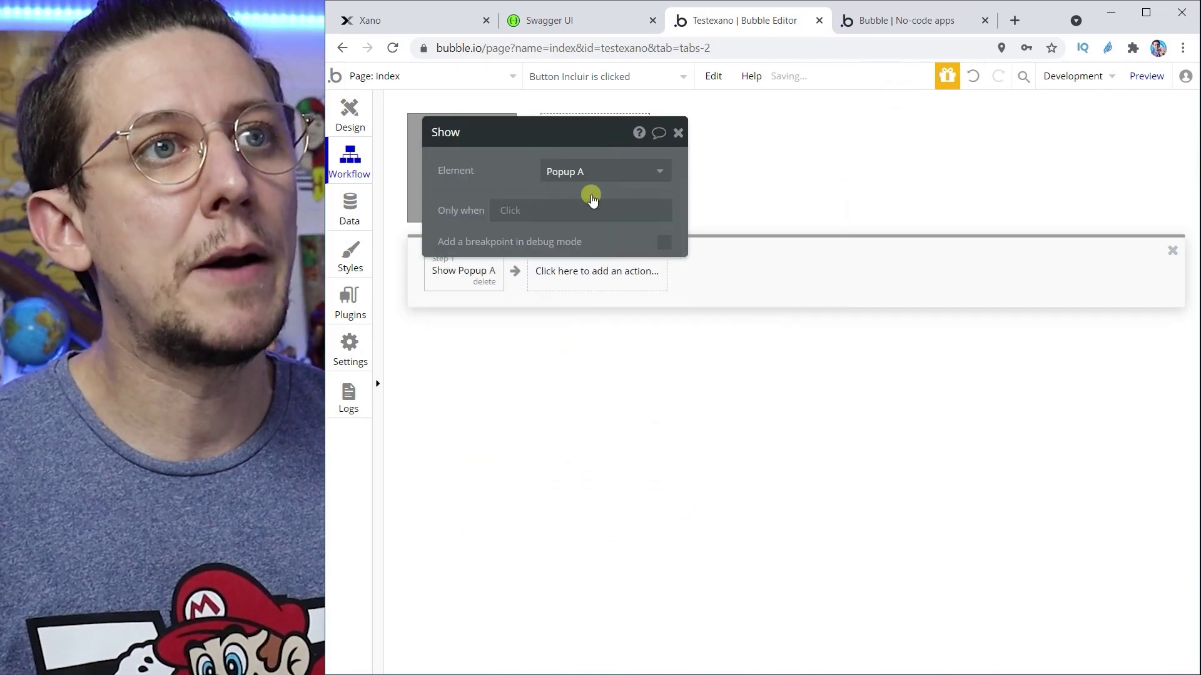
- Return to the index page design and make Popup A visible on the canvas
click(366, 117)
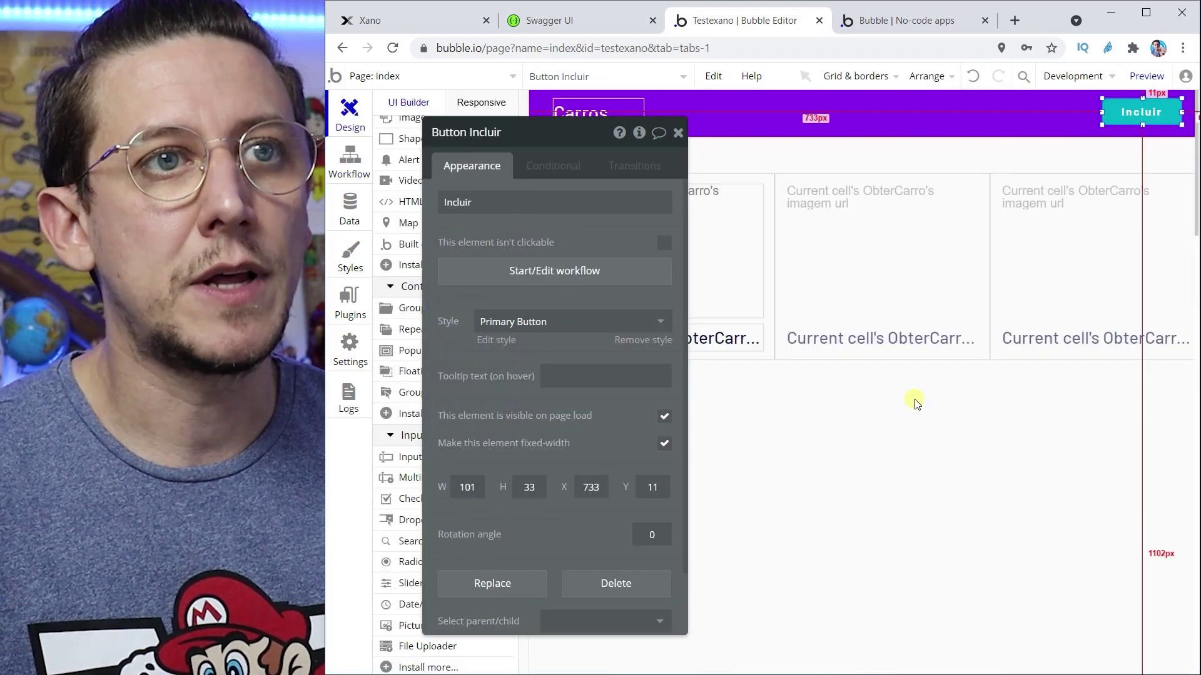
click(678, 132)
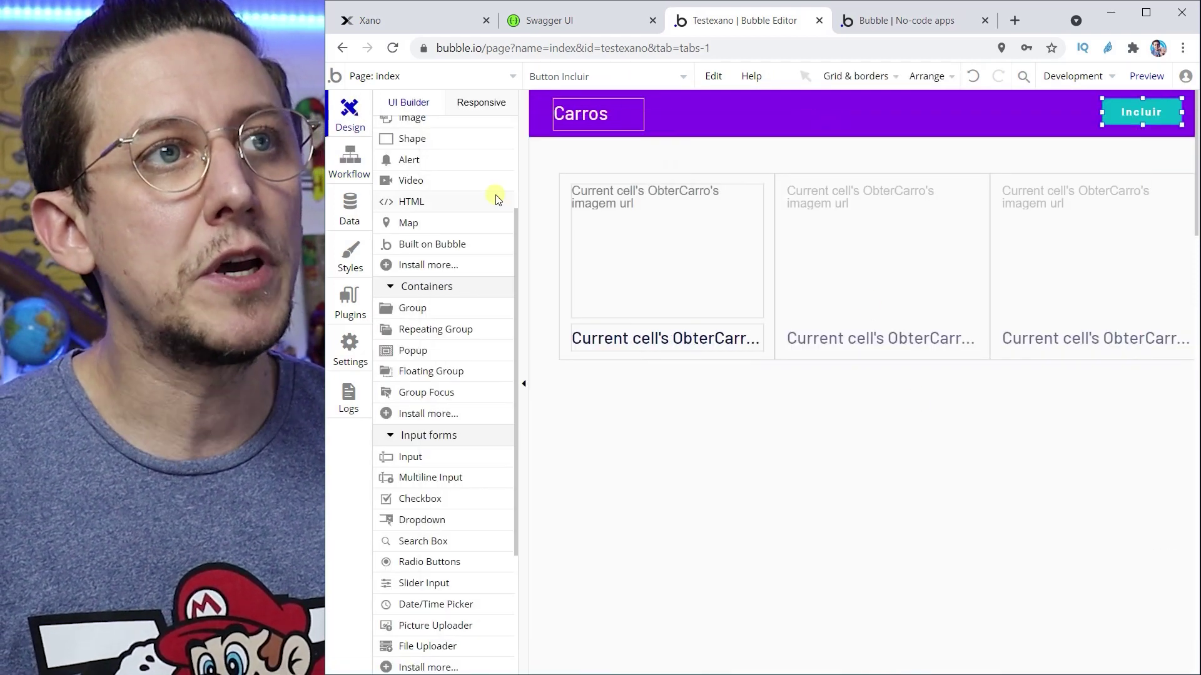
scroll(487, 299, up, 3)
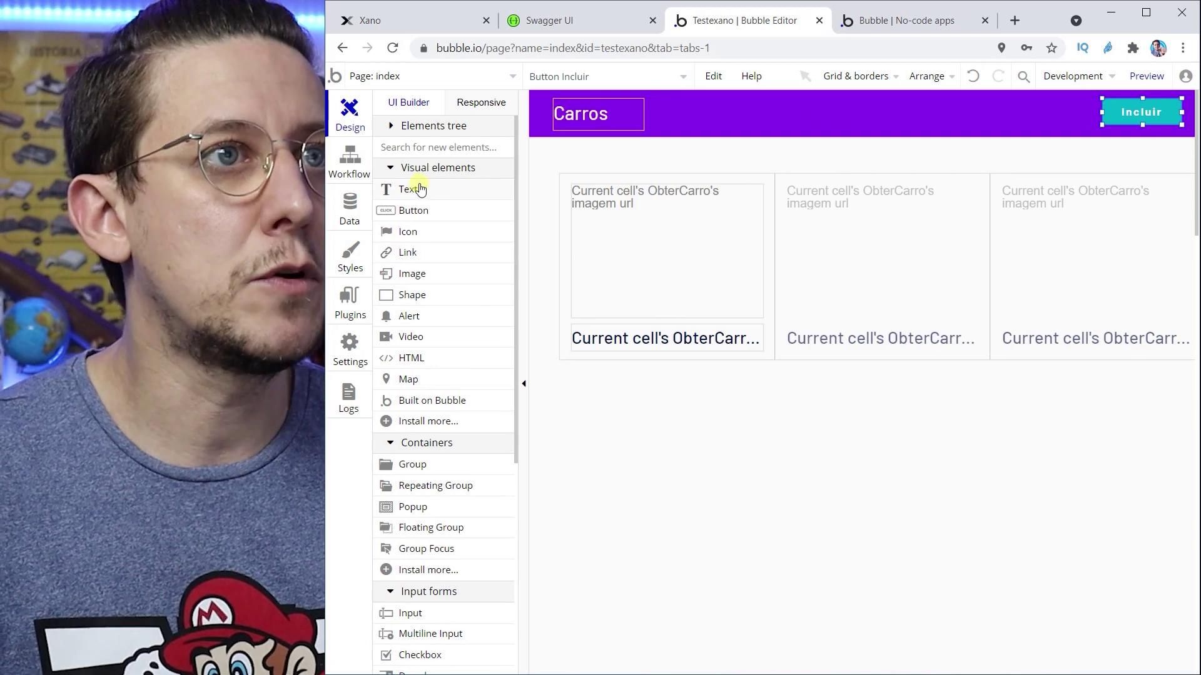
click(394, 127)
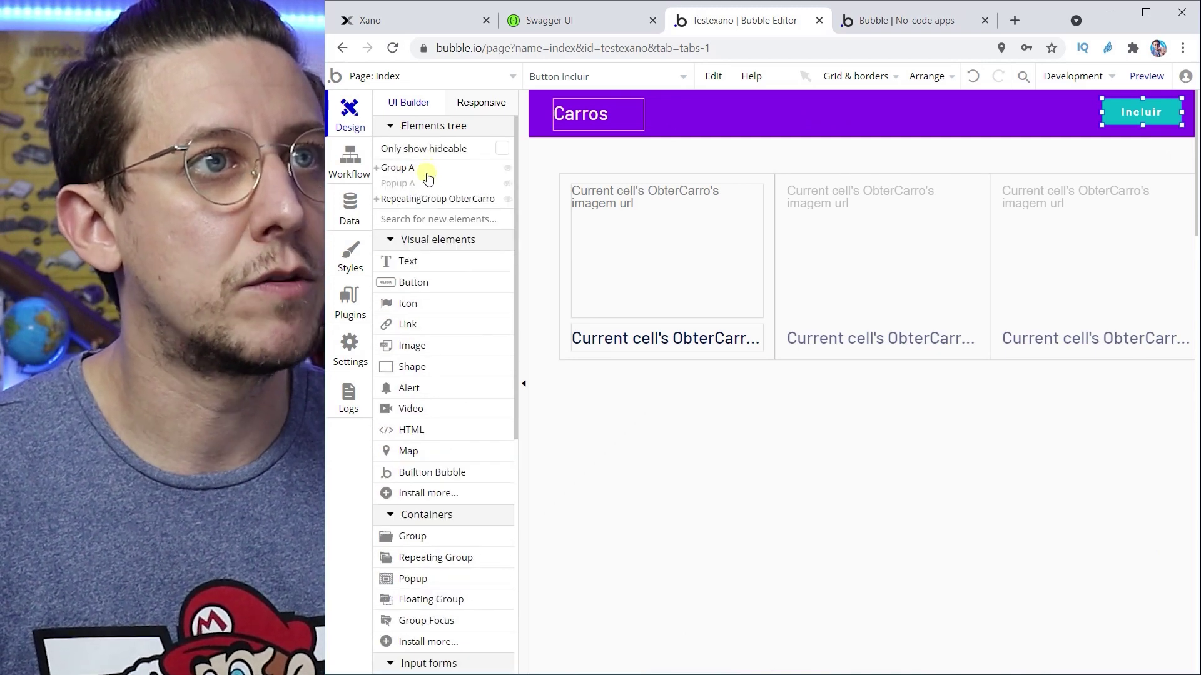
click(507, 183)
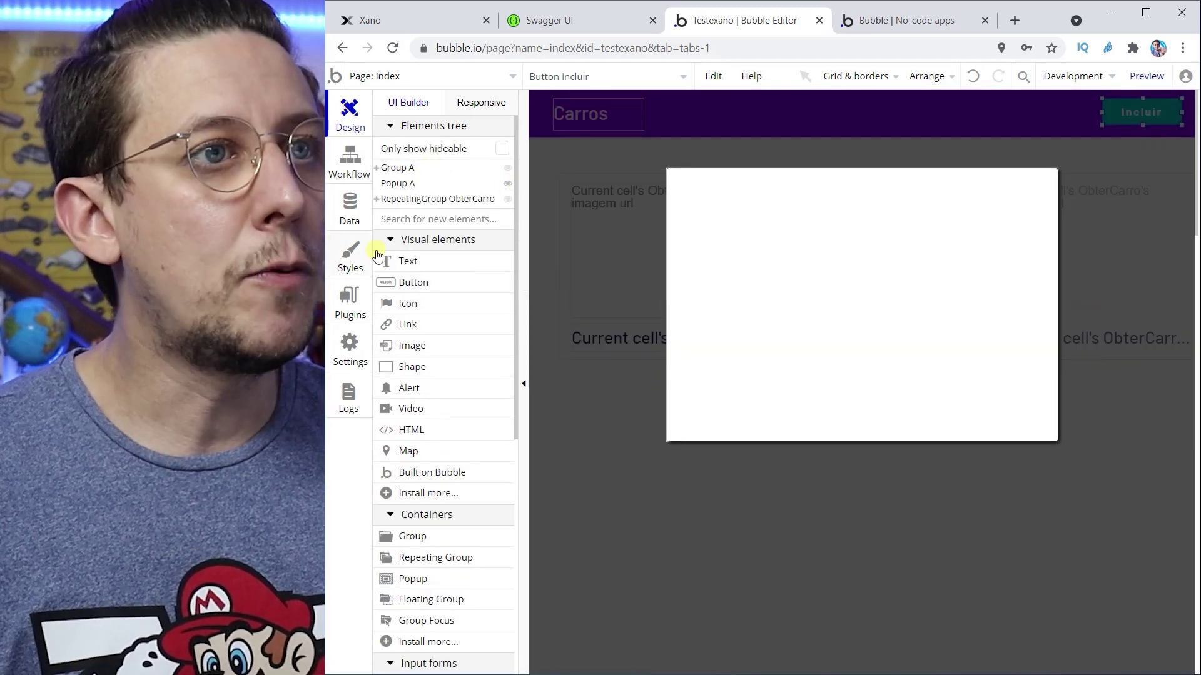
- Try to place a new button inside Popup A, then dismiss its properties
click(418, 289)
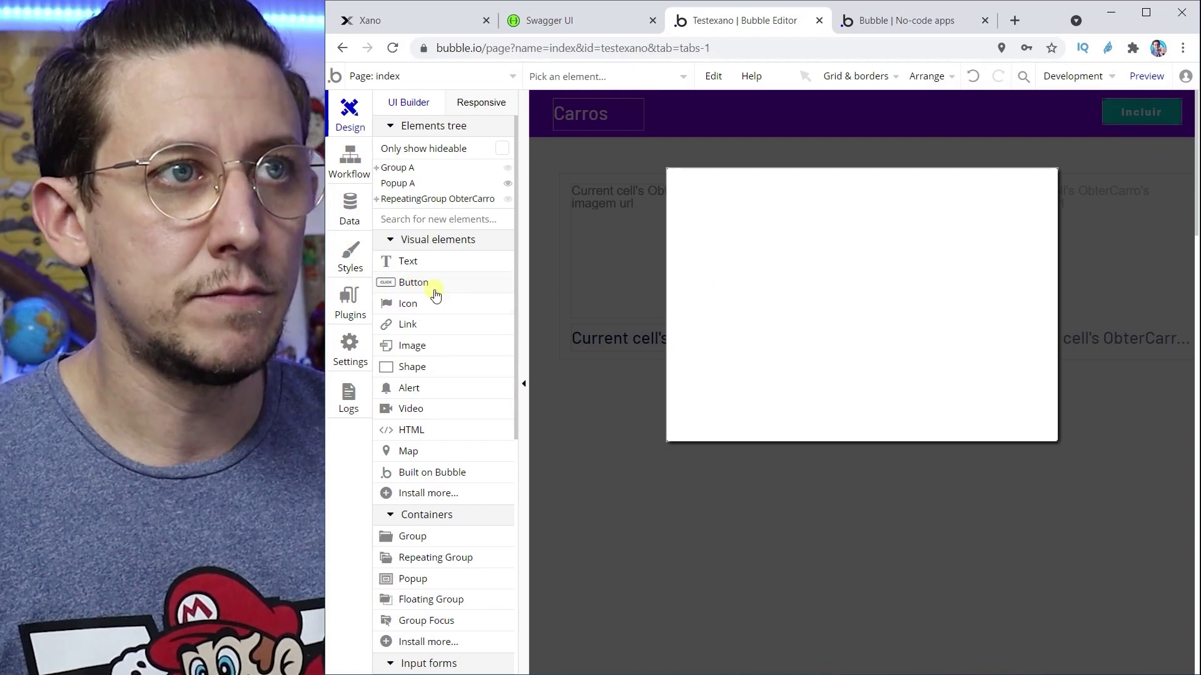
click(836, 372)
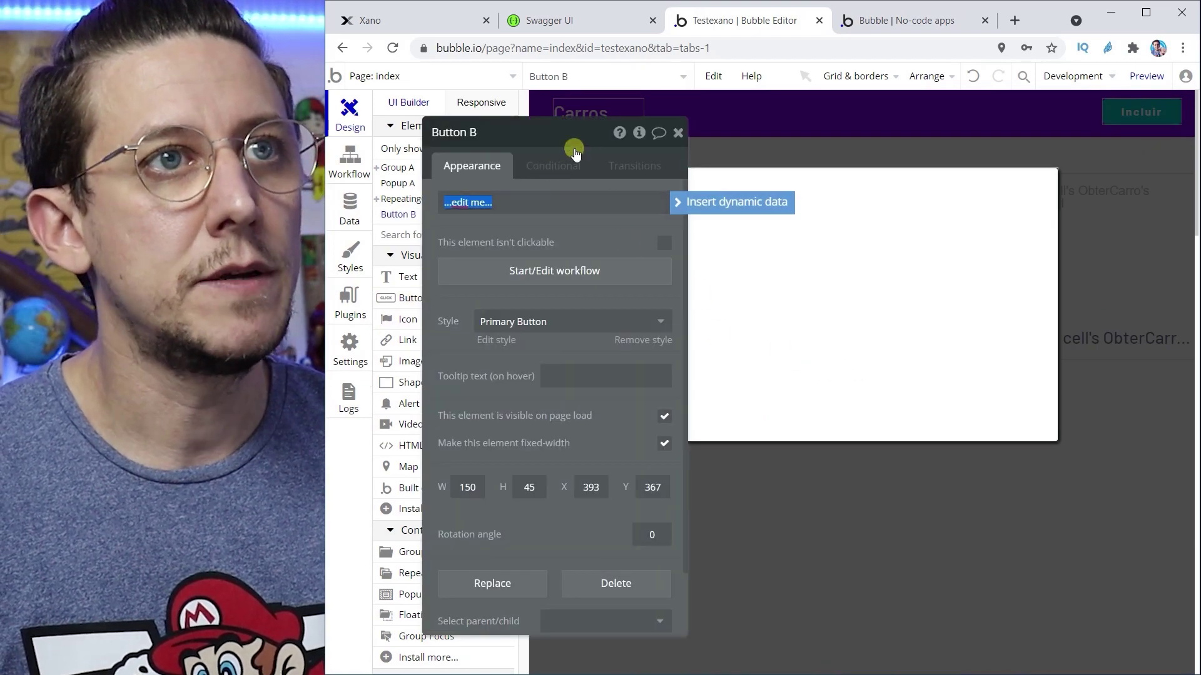
drag(566, 130, 544, 247)
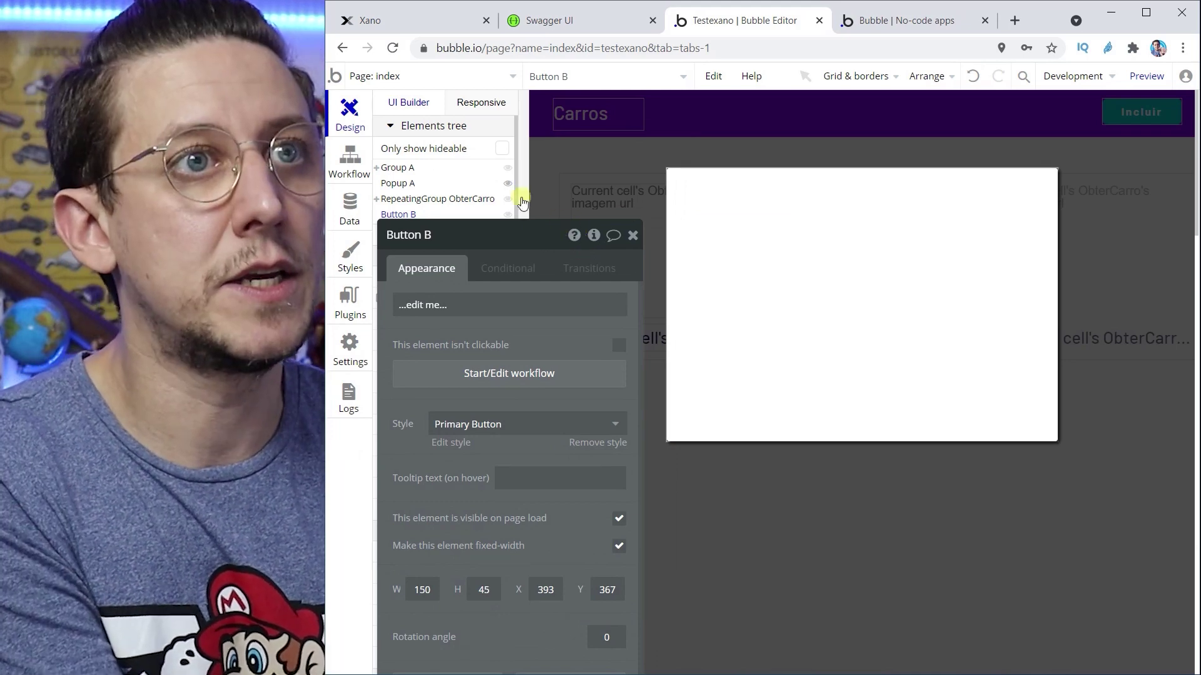
click(633, 235)
- Draw a button about 169 by 38 px near the popup's lower-right corner and label it Gravar
click(894, 398)
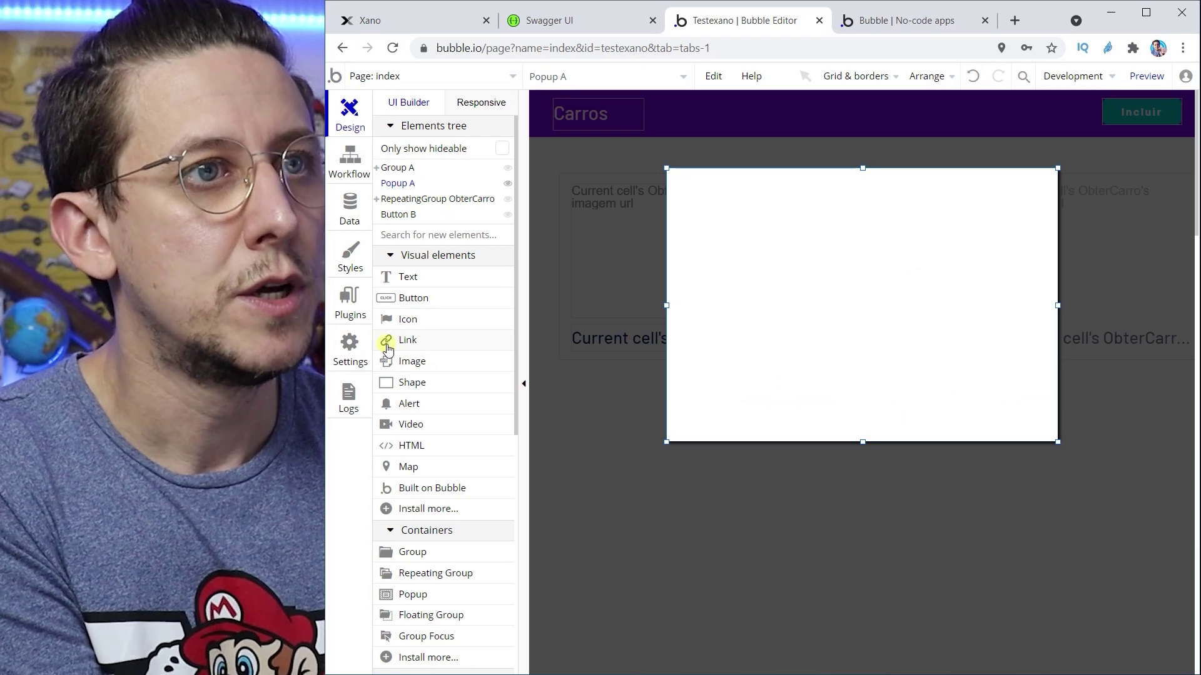
click(466, 298)
mouse_move(826, 291)
mouse_down()
mouse_move(930, 348)
mouse_move(960, 321)
mouse_move(938, 355)
mouse_move(966, 407)
mouse_up()
click(525, 306)
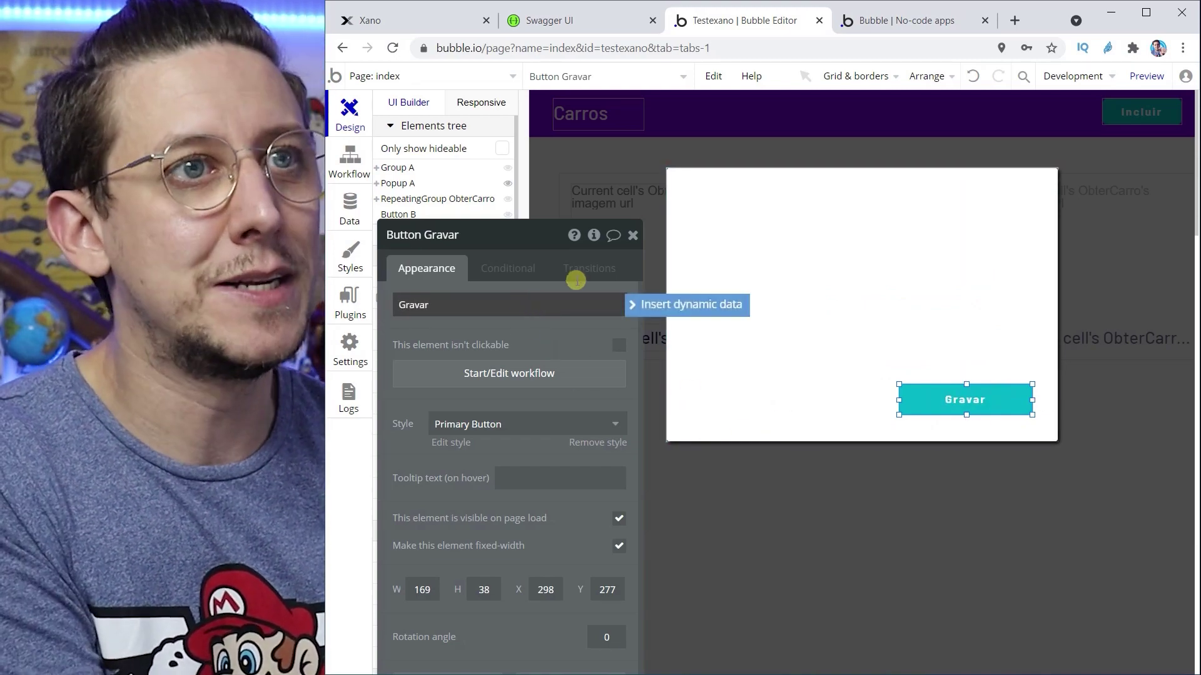
click(632, 235)
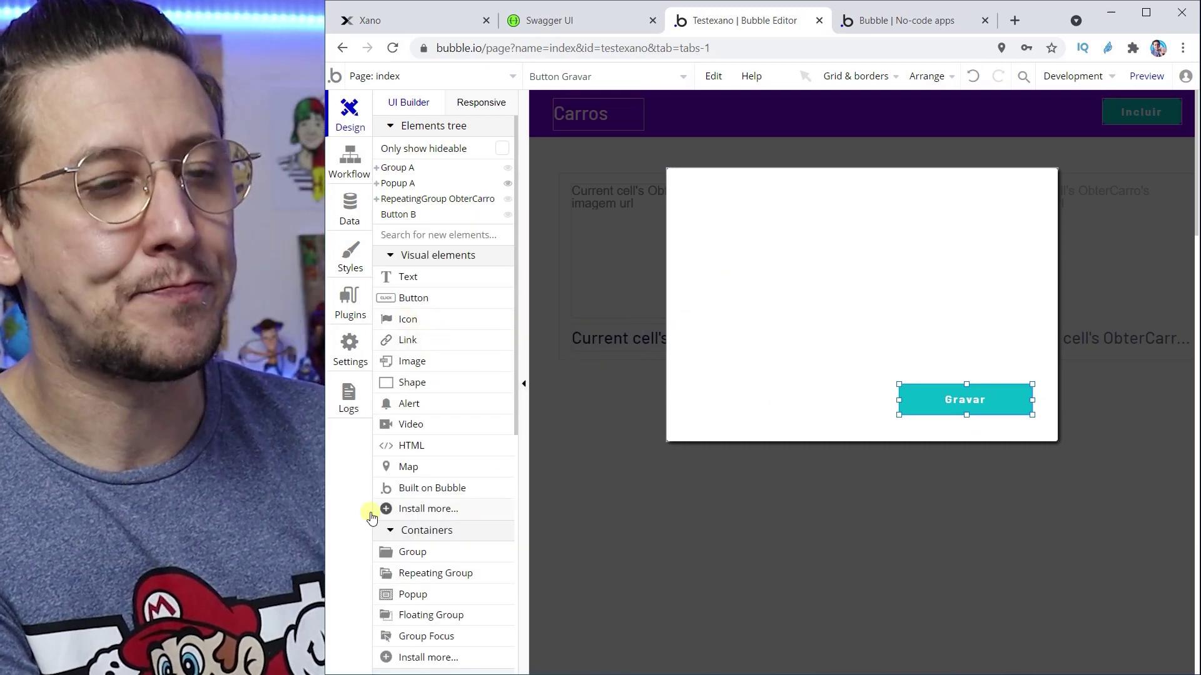
- Draw a wide text input across the popup's upper edge, set its placeholder to Titulo, and shift it slightly down
scroll(470, 513, down, 4)
click(410, 466)
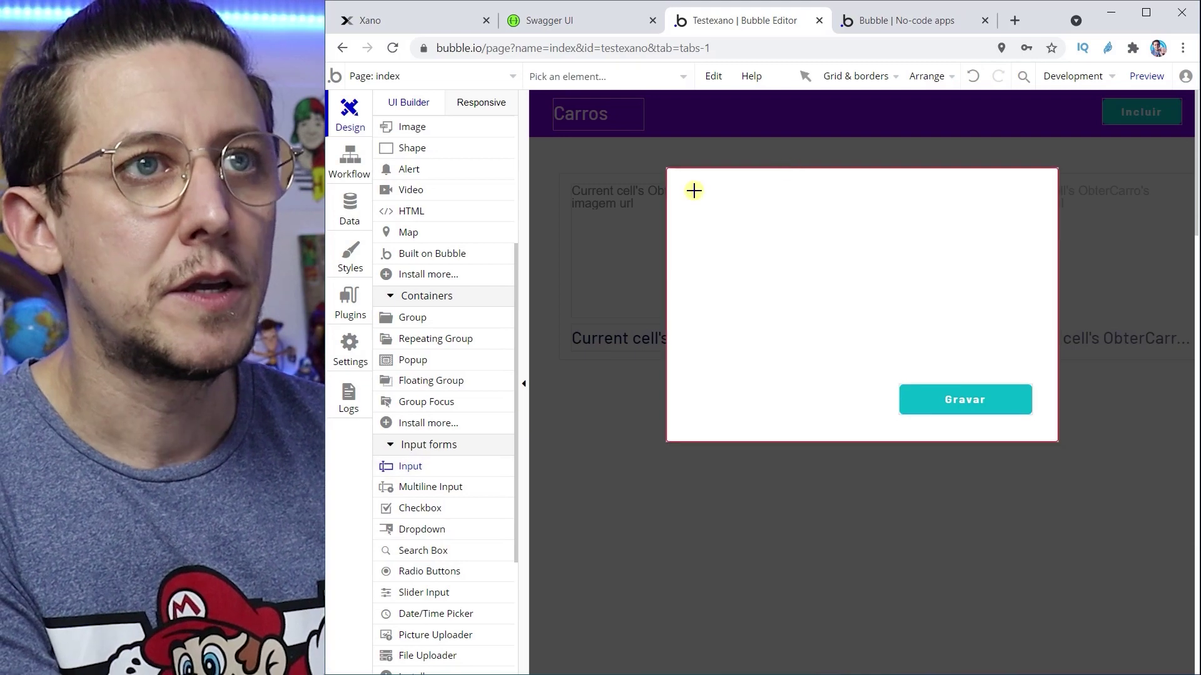
mouse_move(689, 189)
mouse_down()
mouse_move(876, 231)
mouse_move(880, 209)
mouse_move(1036, 213)
mouse_up()
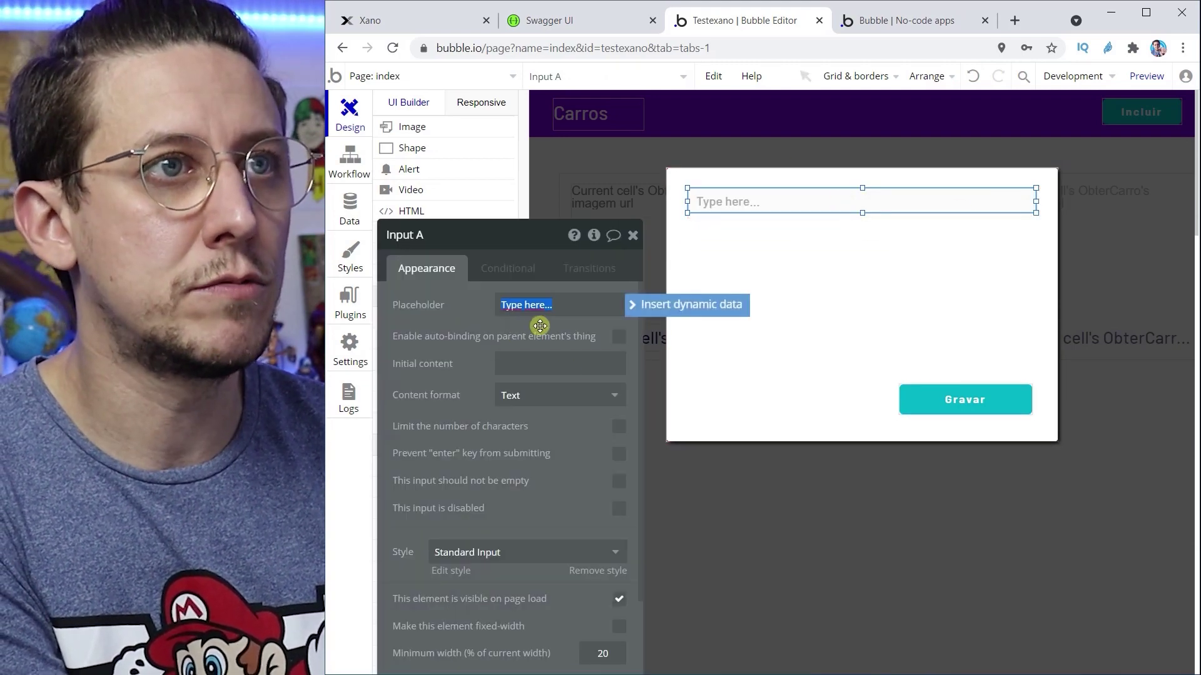
text(Titulo)
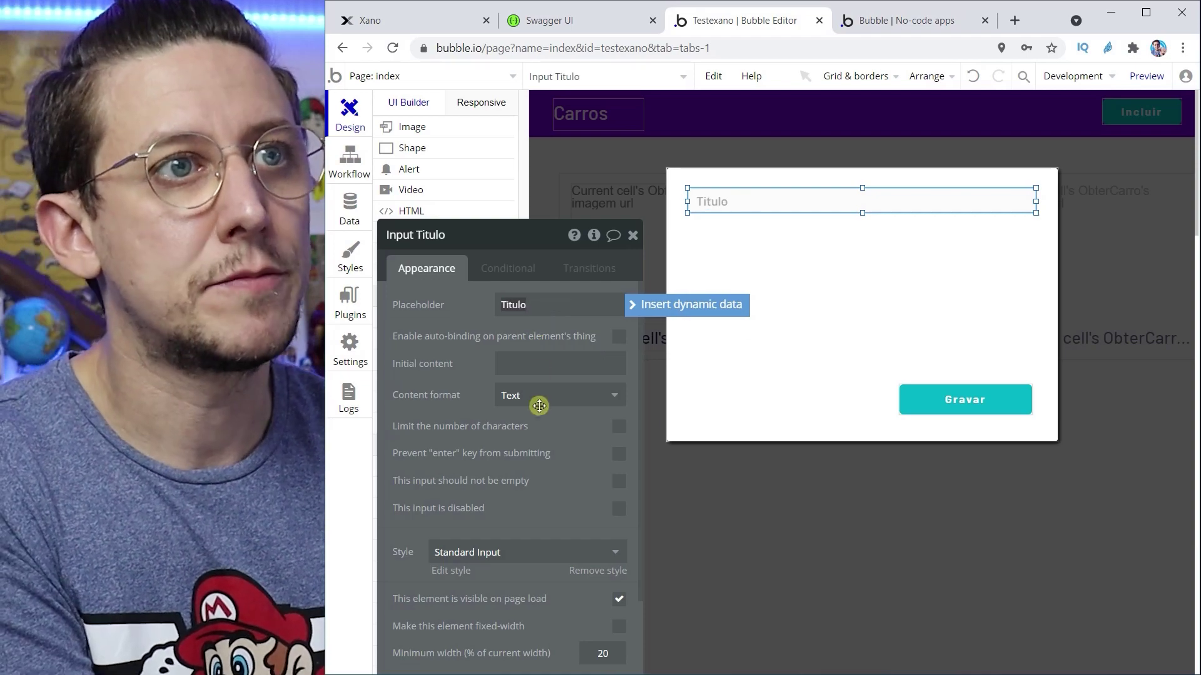
double_click(828, 198)
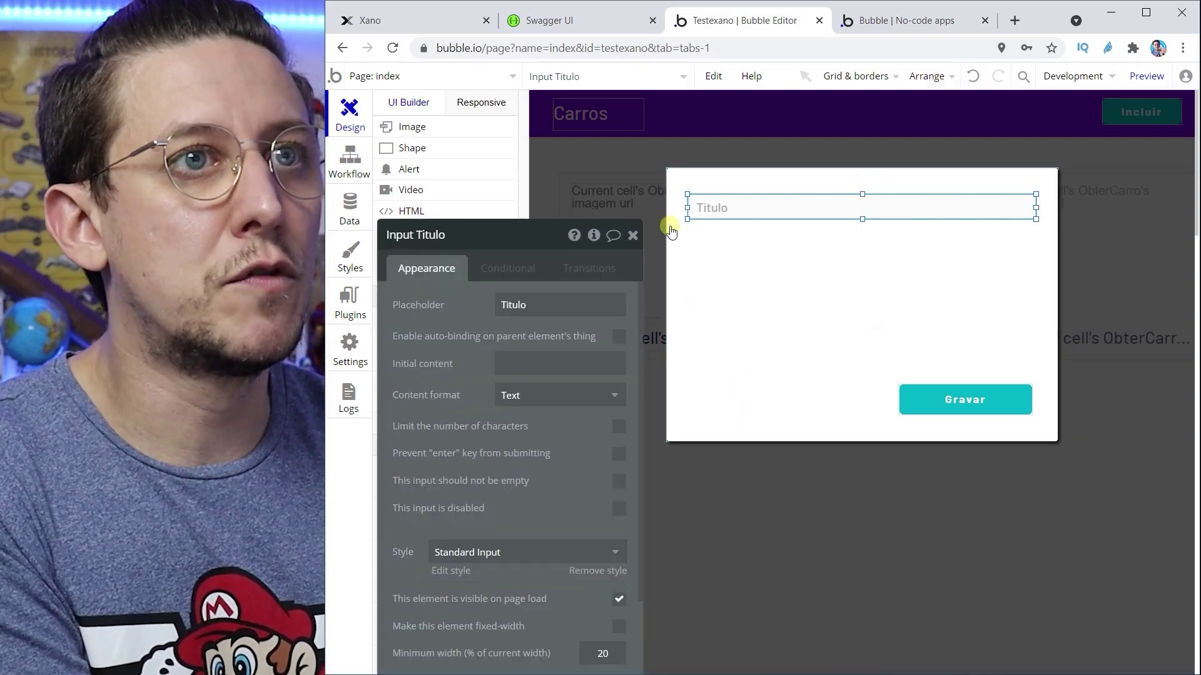
- Place a file uploader below the Titulo input and align it with the input's right edge
click(634, 235)
scroll(420, 425, down, 5)
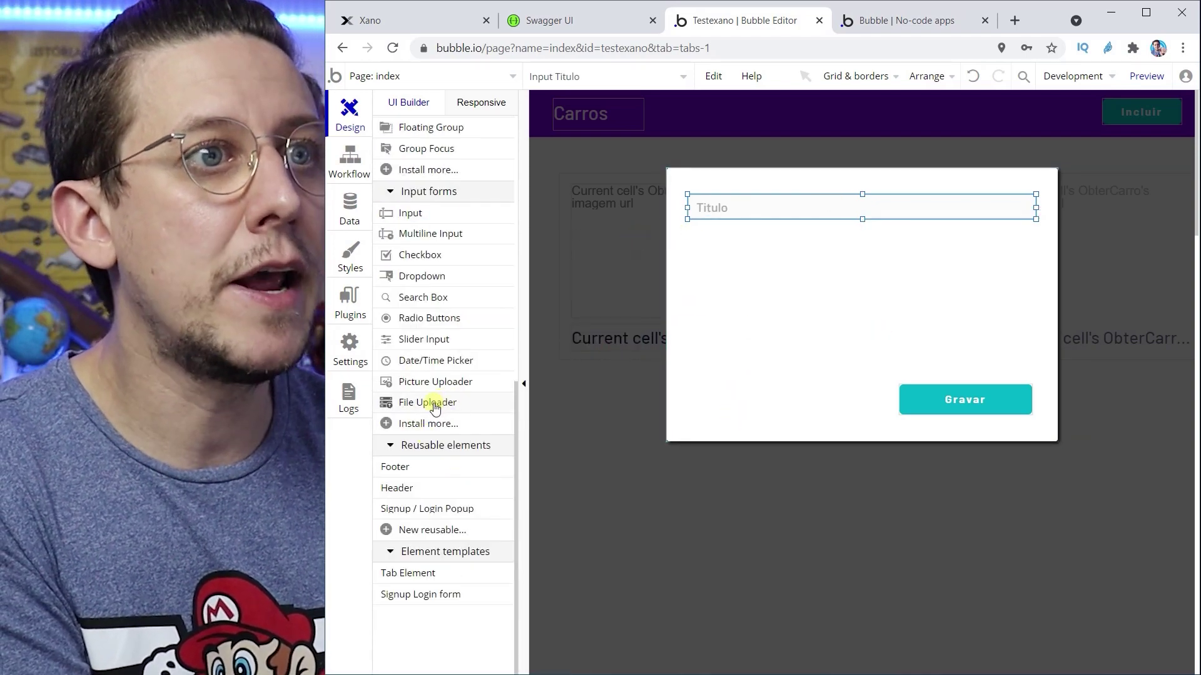
click(434, 405)
click(693, 233)
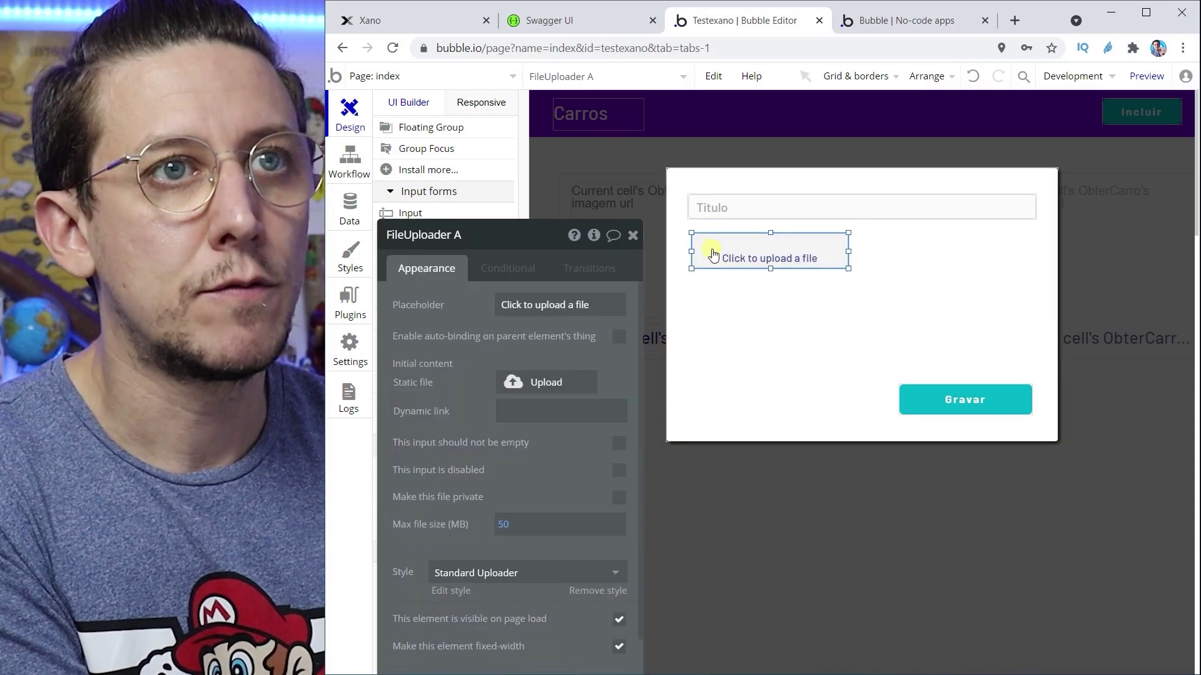
drag(753, 250, 955, 248)
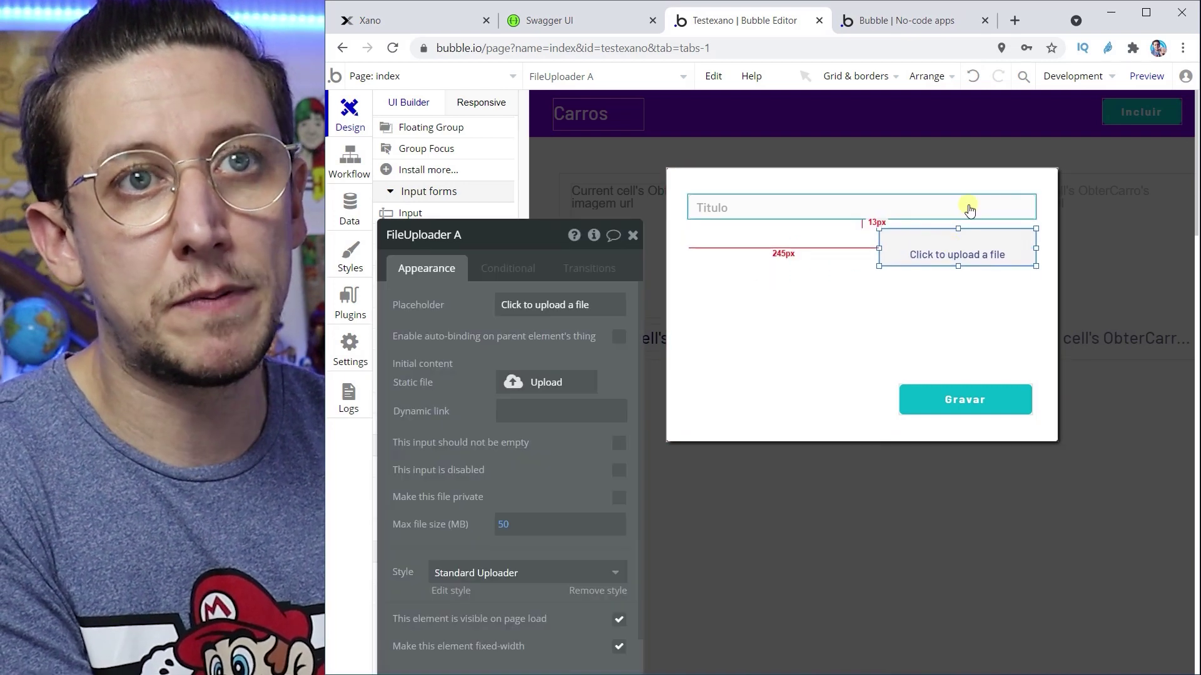
- Shorten the Titulo input to about 224 px wide and move the file uploader up beside it
click(1029, 210)
drag(1036, 209, 864, 208)
drag(970, 277, 974, 221)
click(636, 237)
- Draw an image element in the popup, size it to the file uploader's width, and place it directly below the uploader
scroll(438, 360, up, 7)
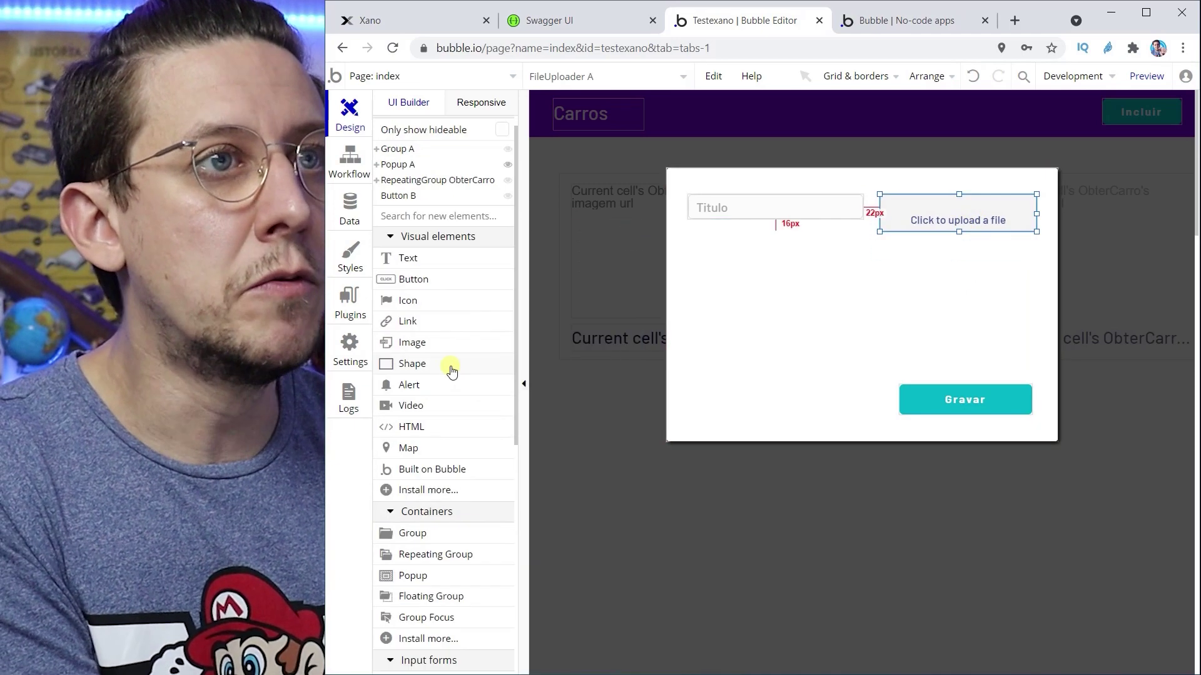
click(418, 348)
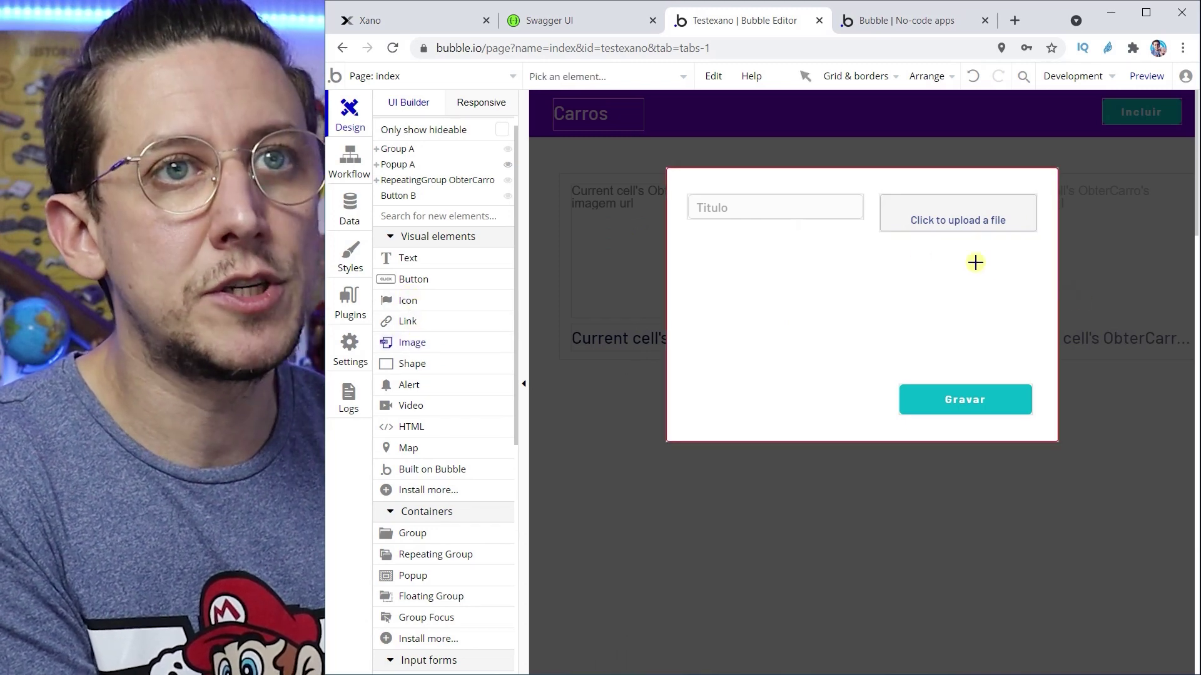
click(882, 247)
drag(949, 298, 825, 294)
drag(876, 429, 876, 346)
drag(827, 284, 863, 281)
drag(788, 290, 879, 290)
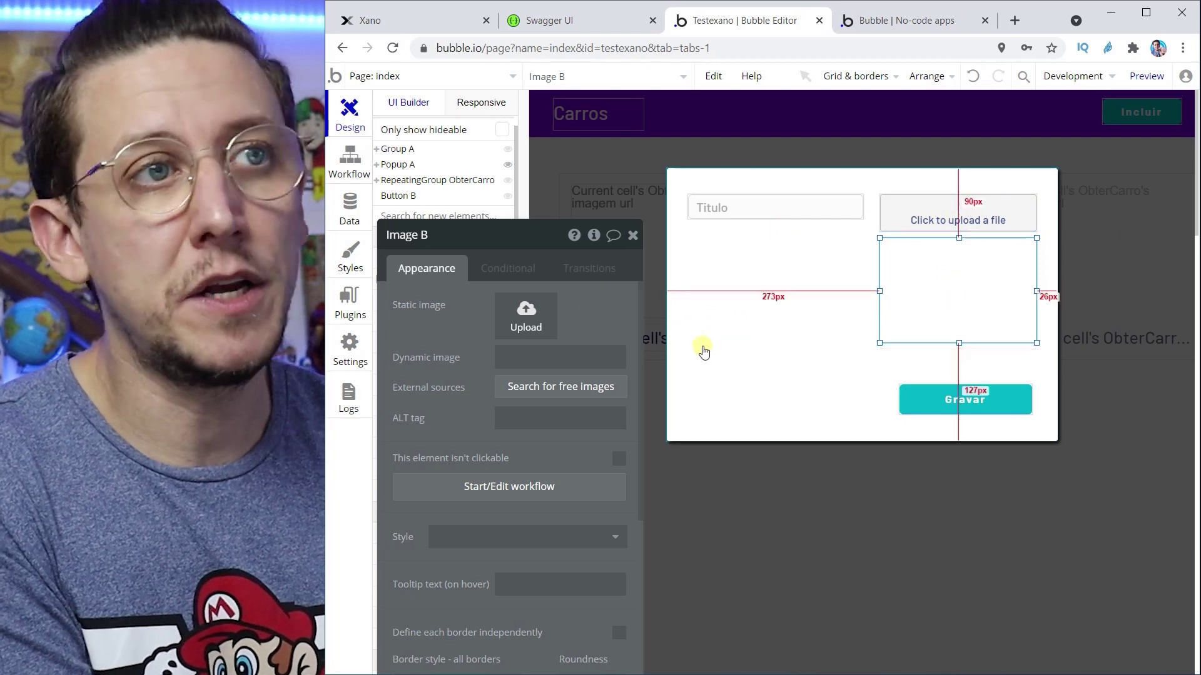
click(641, 235)
- Duplicate the Titulo input, align the copy directly below the original, and open its properties
click(781, 207)
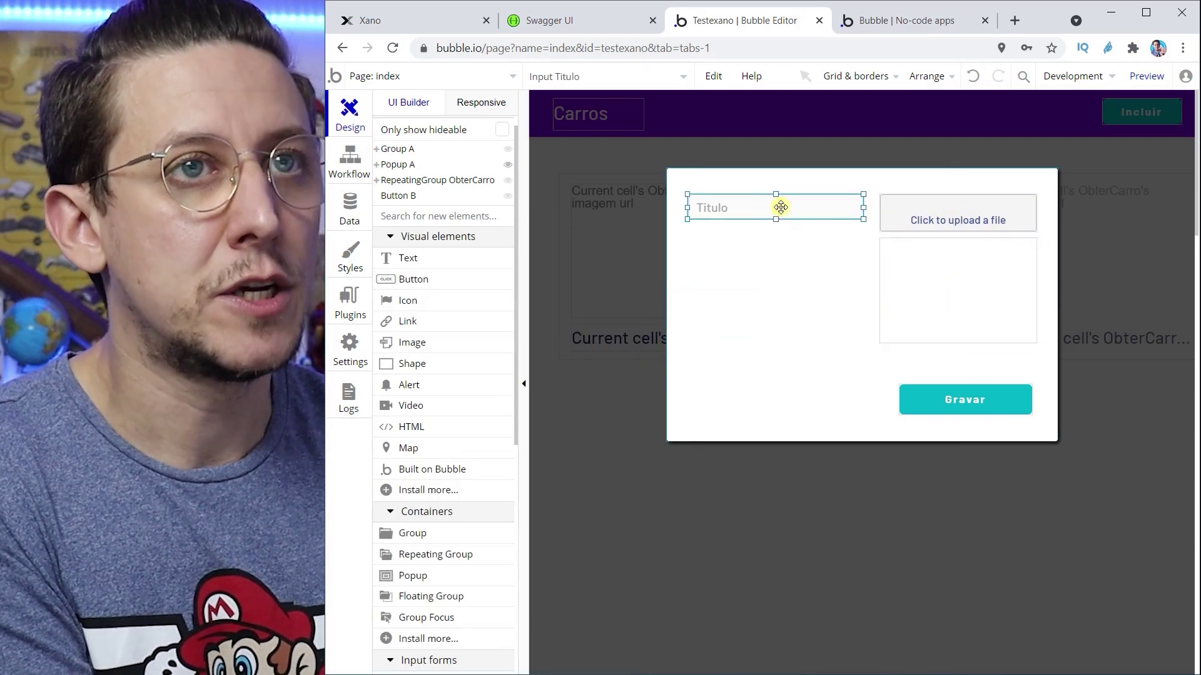
key(ctrl+c)
key(ctrl+v)
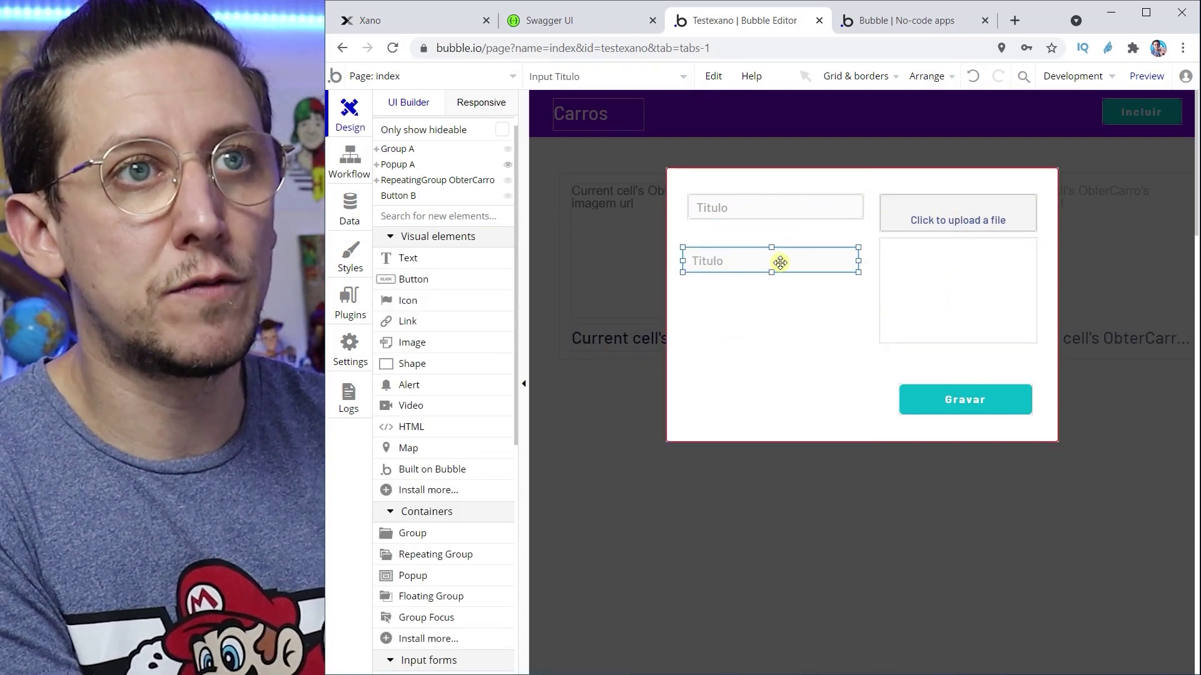
click(783, 249)
double_click(720, 245)
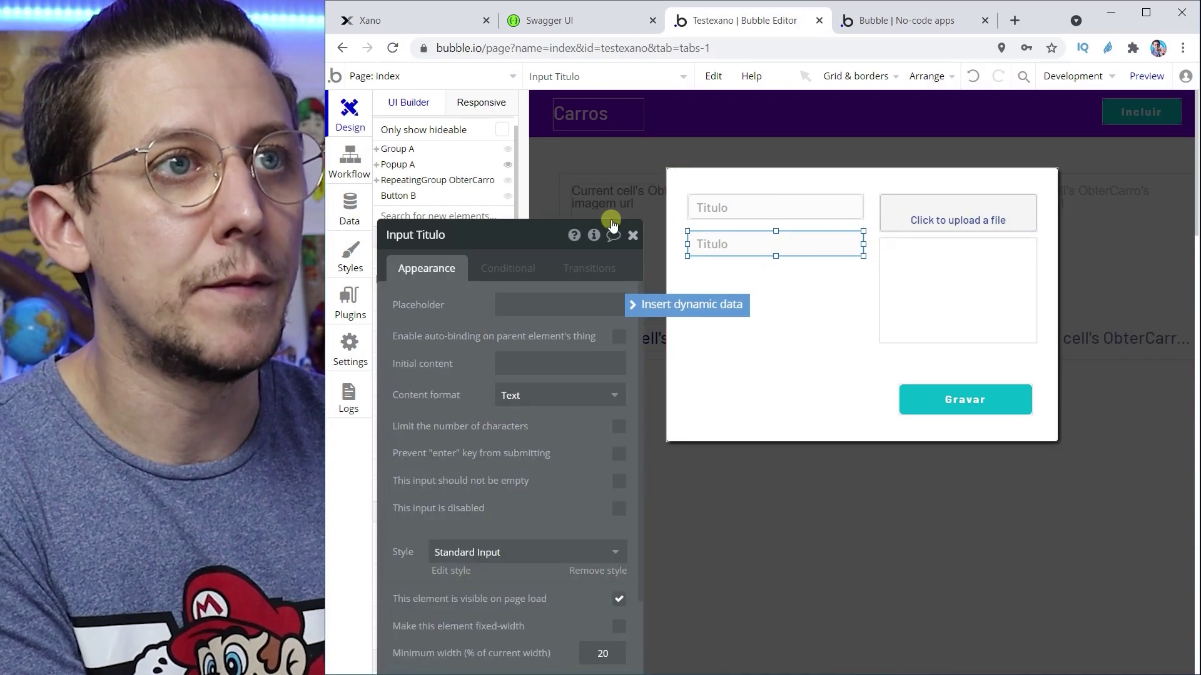
- Set the copied input's placeholder to Valor and its content format to Decimal
click(509, 305)
text(Titulo)
double_click(513, 305)
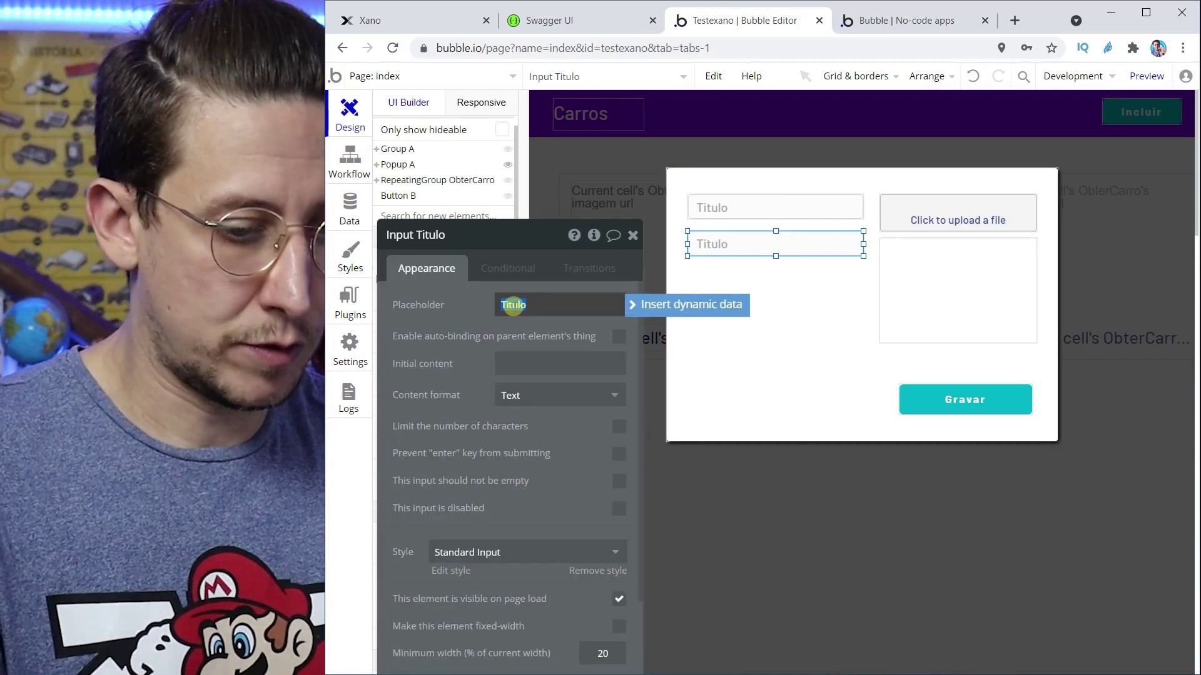
text(Valor)
click(614, 396)
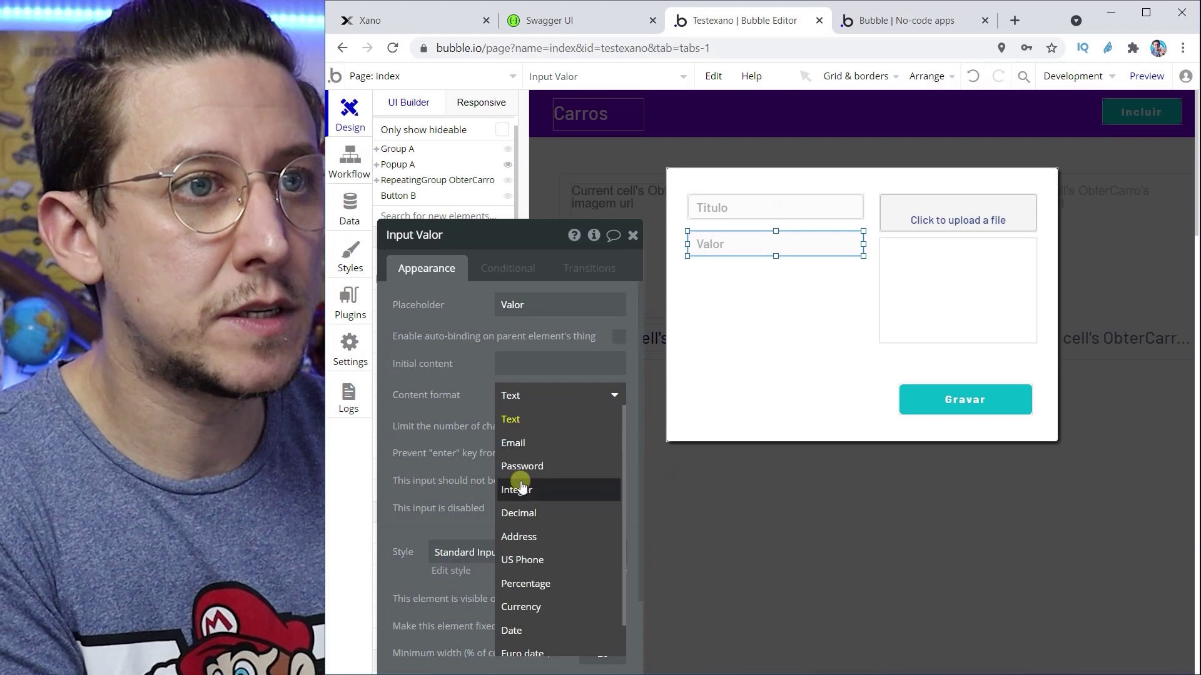
click(519, 513)
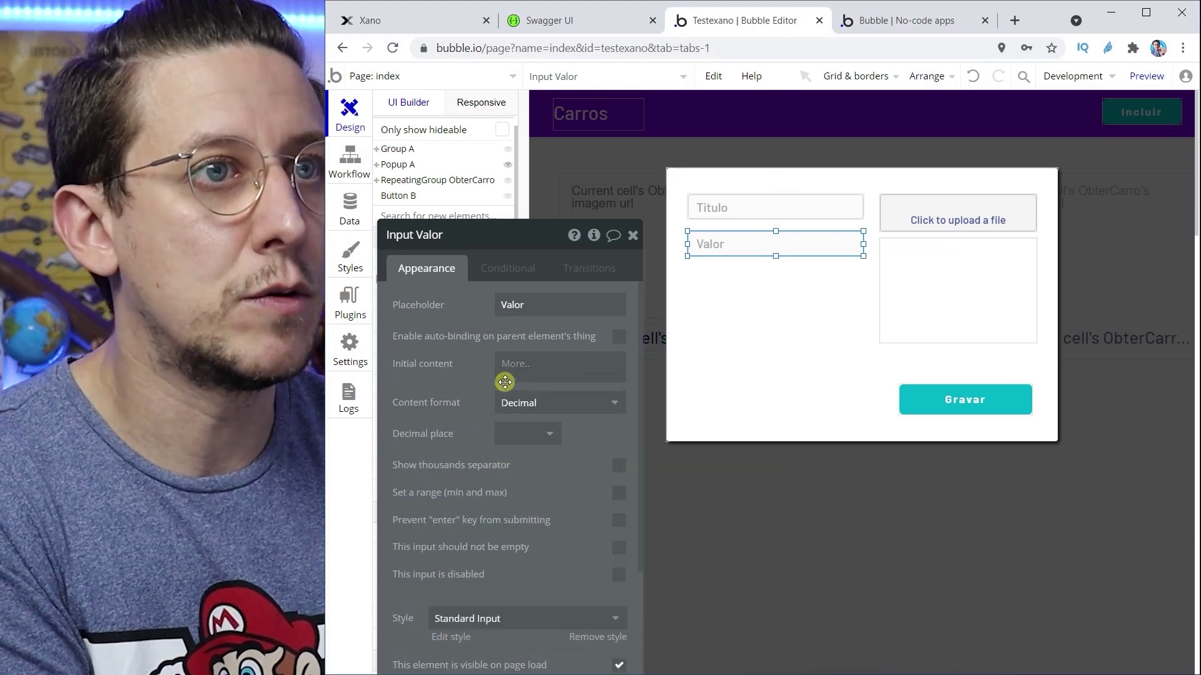
- Stack the file uploader and Gravar button below Valor, place the image beside the inputs, and reduce the popup's height to 277 px
scroll(561, 542, down, 4)
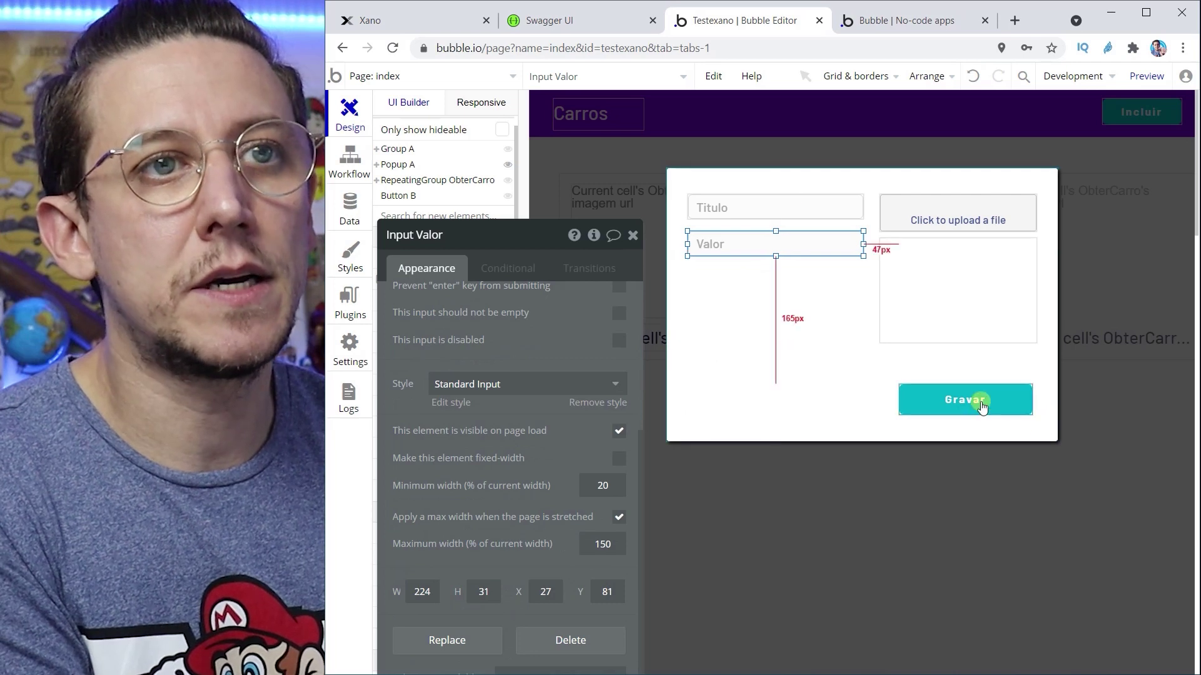
drag(985, 209, 864, 285)
mouse_move(960, 300)
mouse_down()
mouse_move(959, 260)
mouse_move(963, 304)
mouse_up()
drag(959, 402, 762, 341)
click(872, 438)
drag(861, 440, 862, 384)
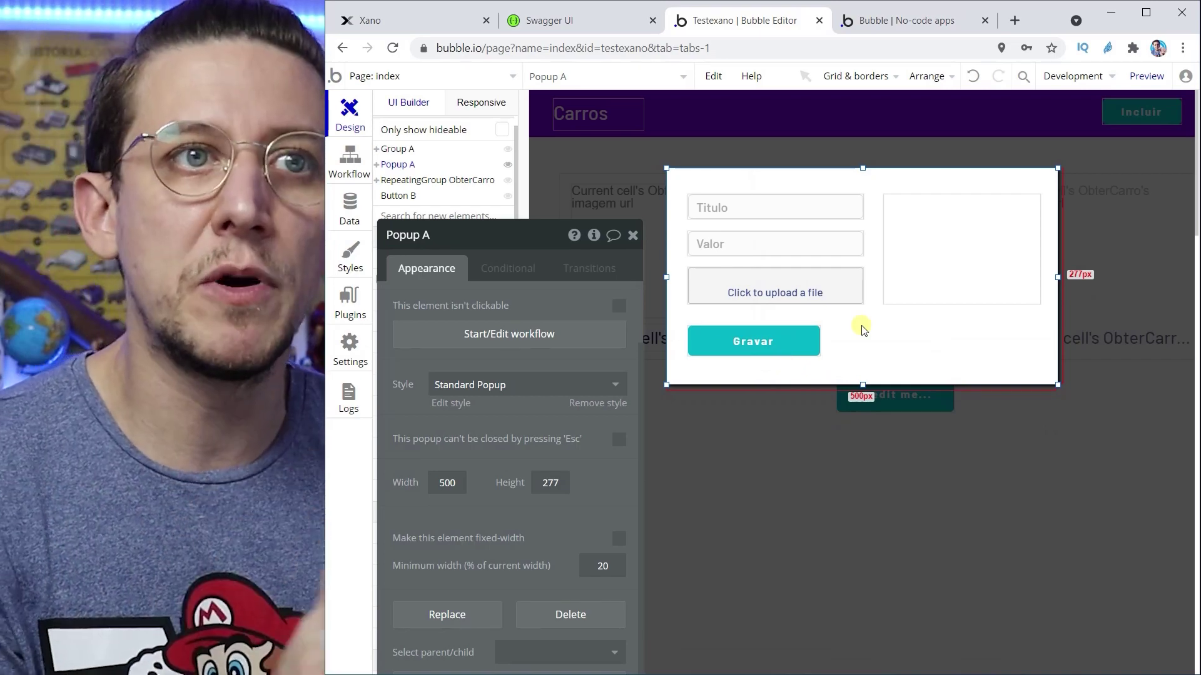
- Review the popup's inputs and image, and create a click workflow for the Gravar button
click(804, 245)
click(775, 215)
click(1001, 224)
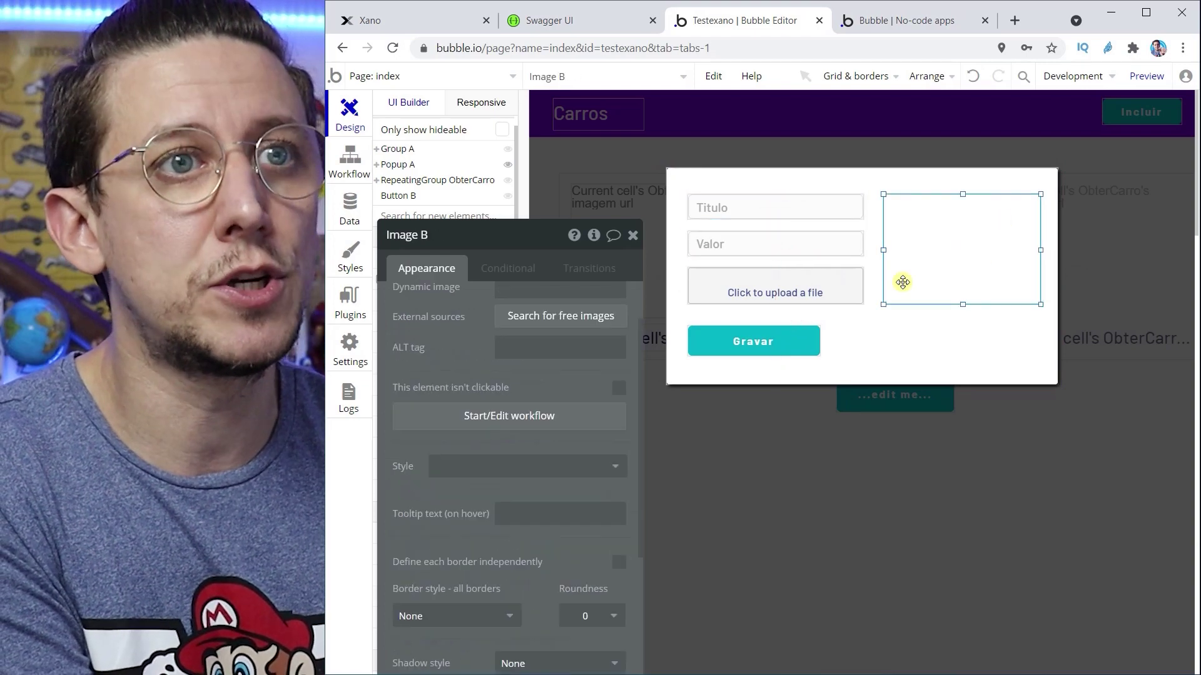
click(776, 341)
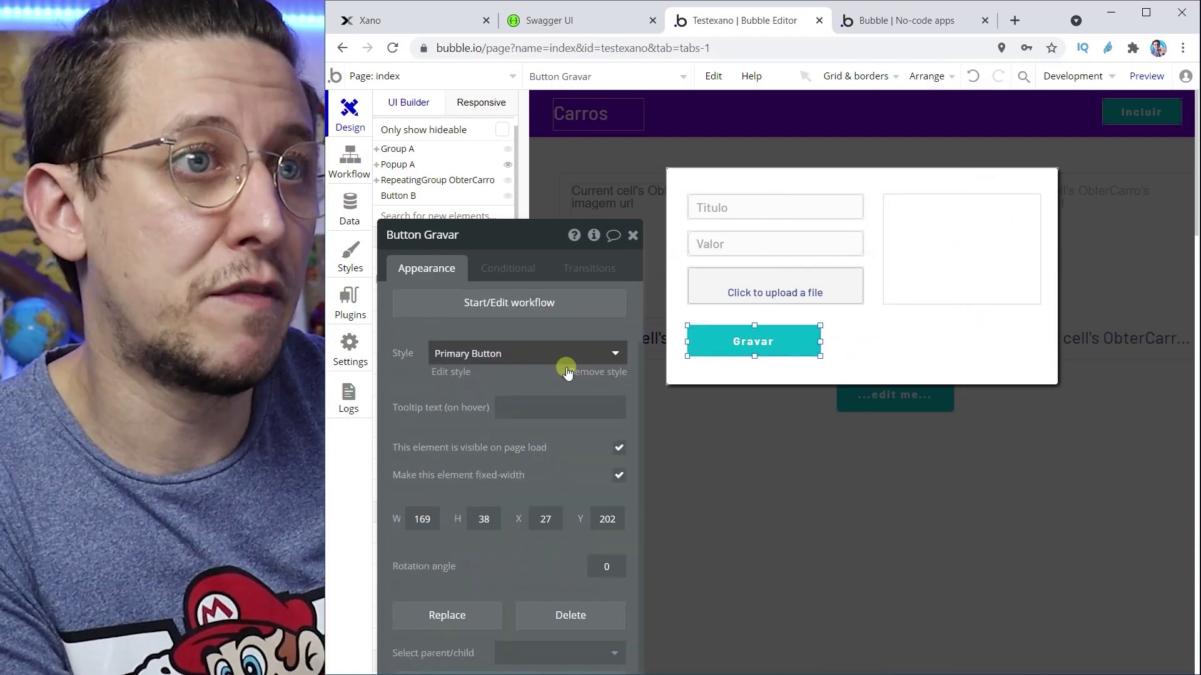
click(508, 302)
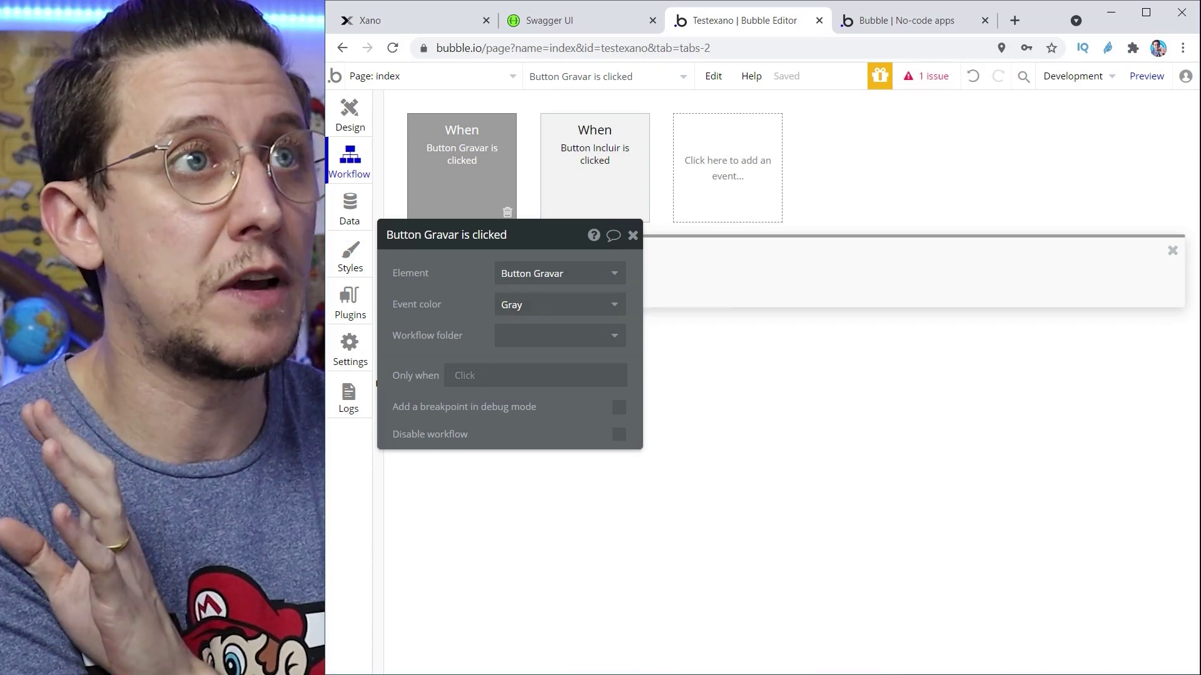
- Copy the URL of the POST /carro (Add Carro record) endpoint in Xano, check the app preview, and return to the Bubble editor
click(407, 21)
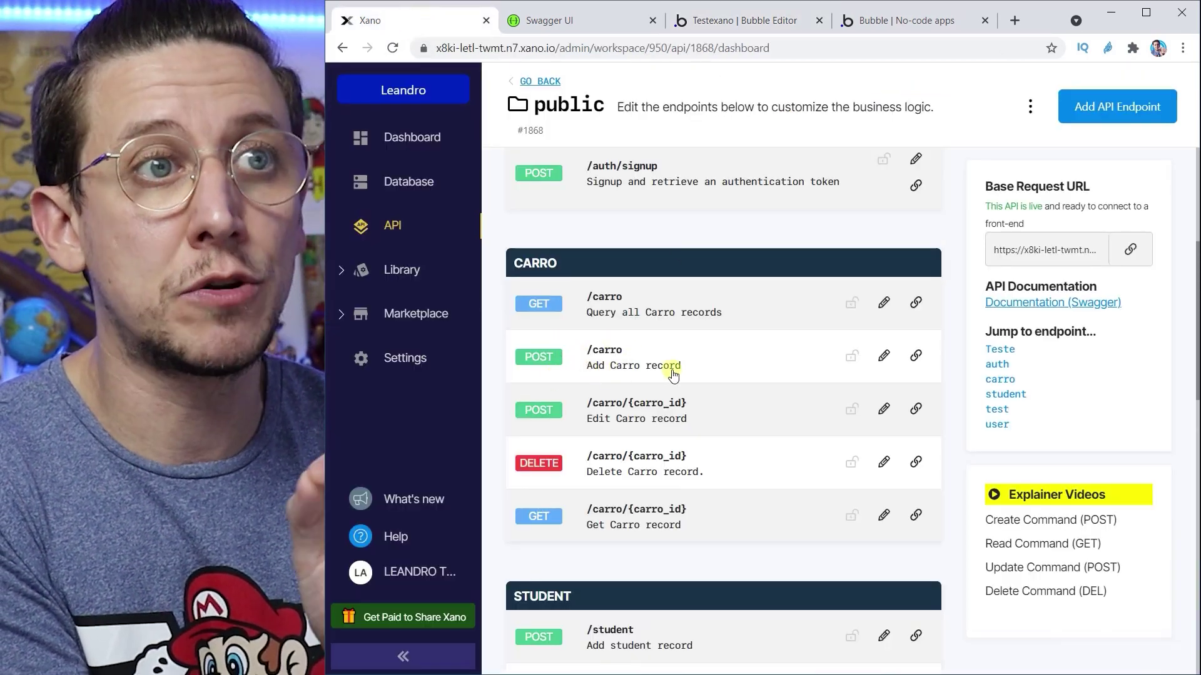
click(916, 356)
click(878, 23)
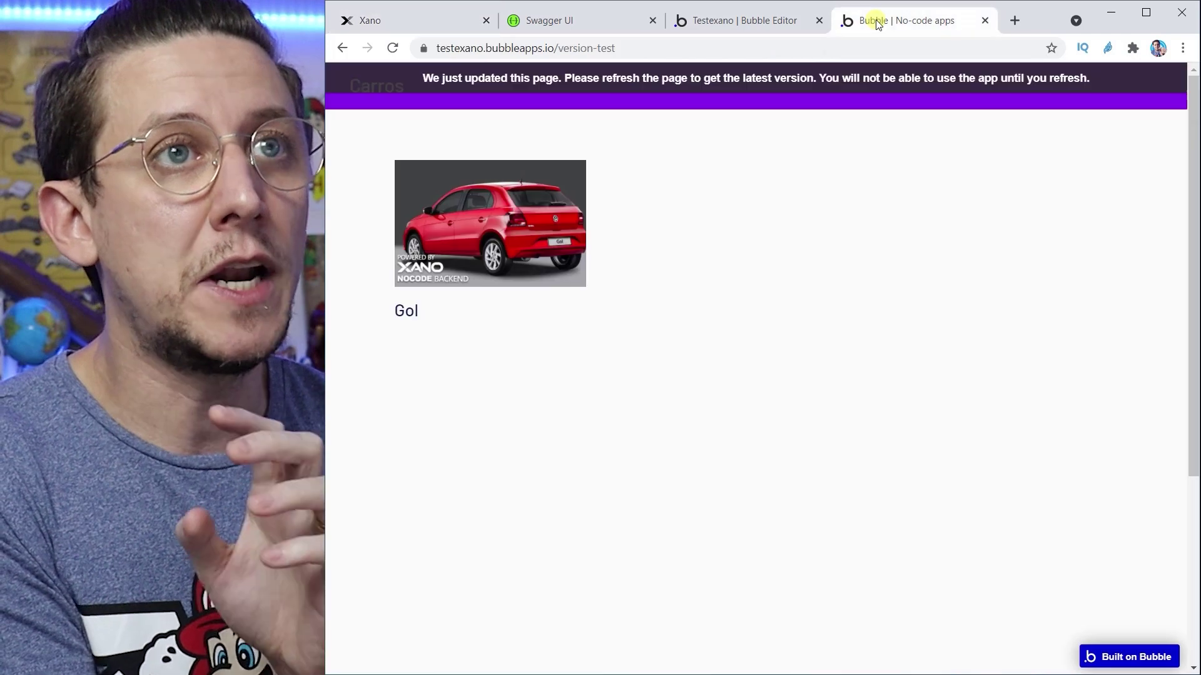
click(766, 21)
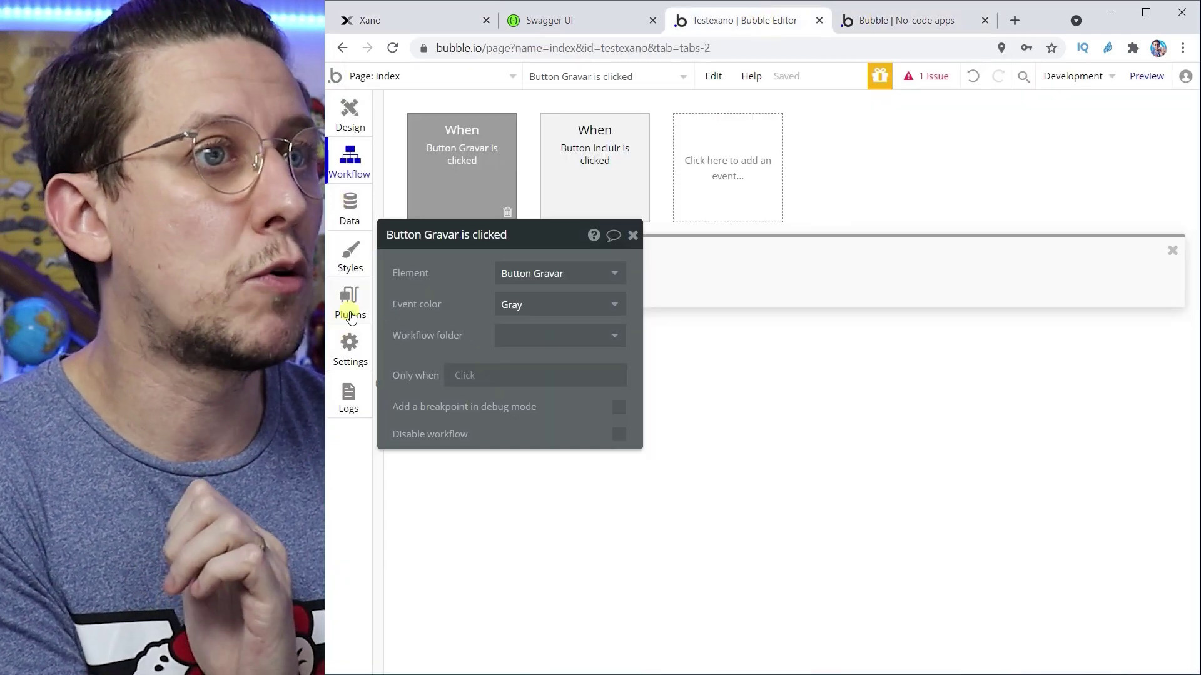
- Collapse the ObterCarros call in the API Connector plugin and add another call named CriarCarro
click(349, 300)
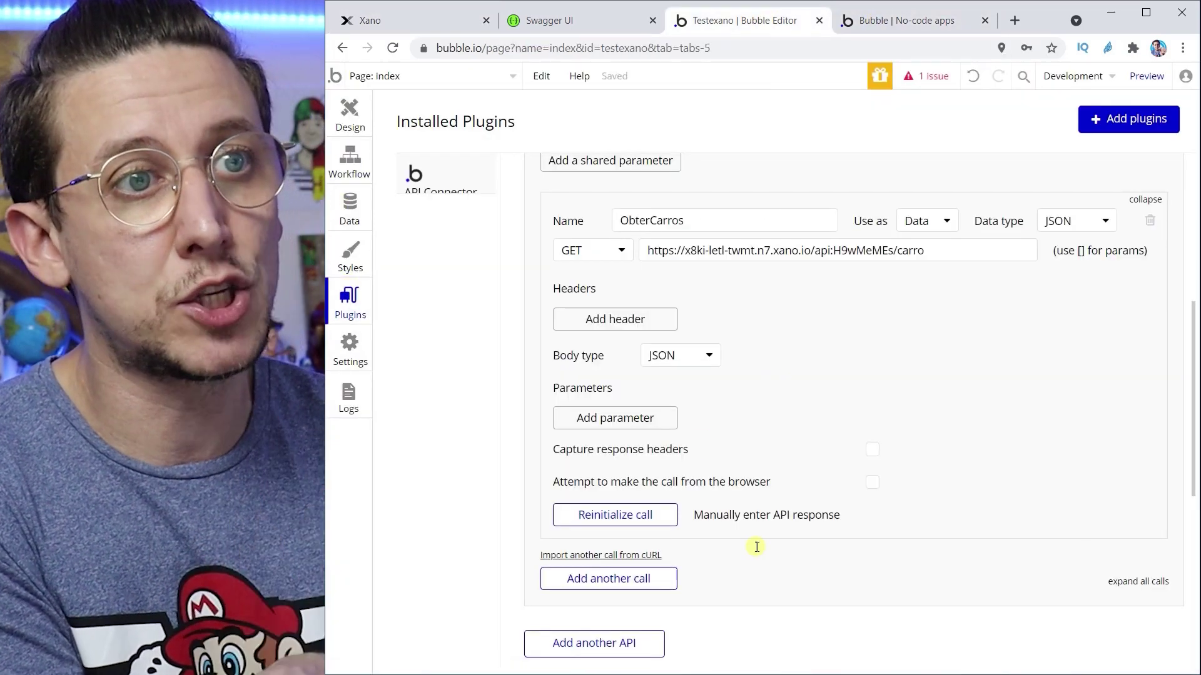
scroll(938, 501, up, 1)
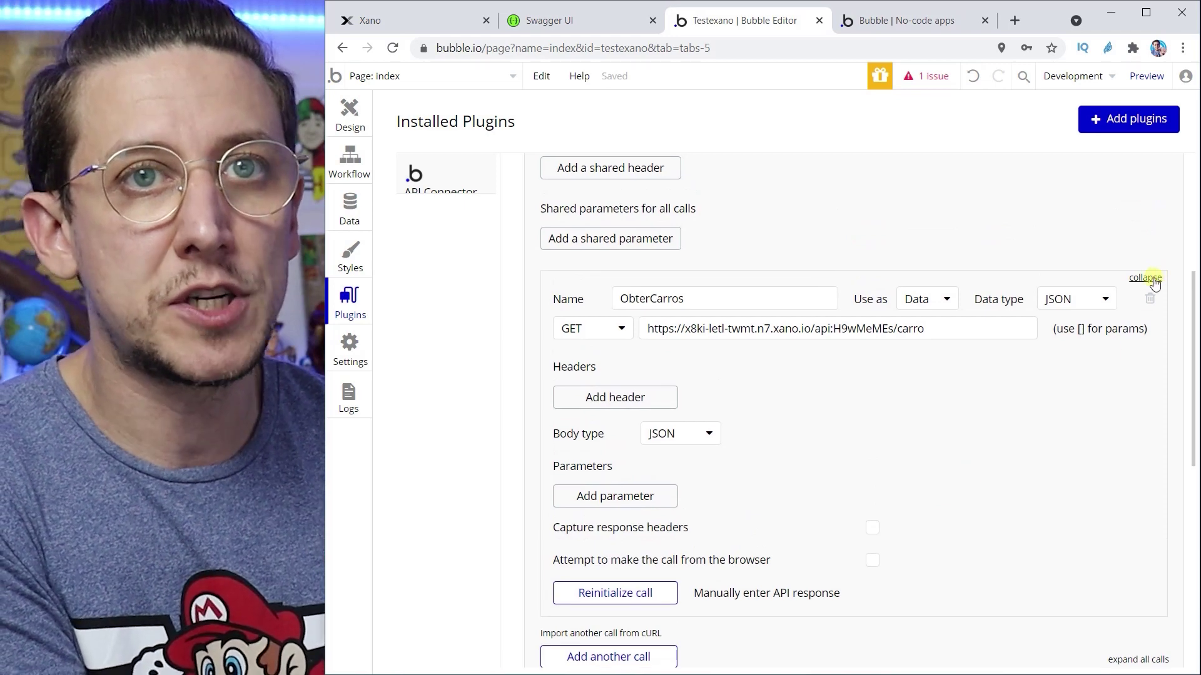
click(1144, 277)
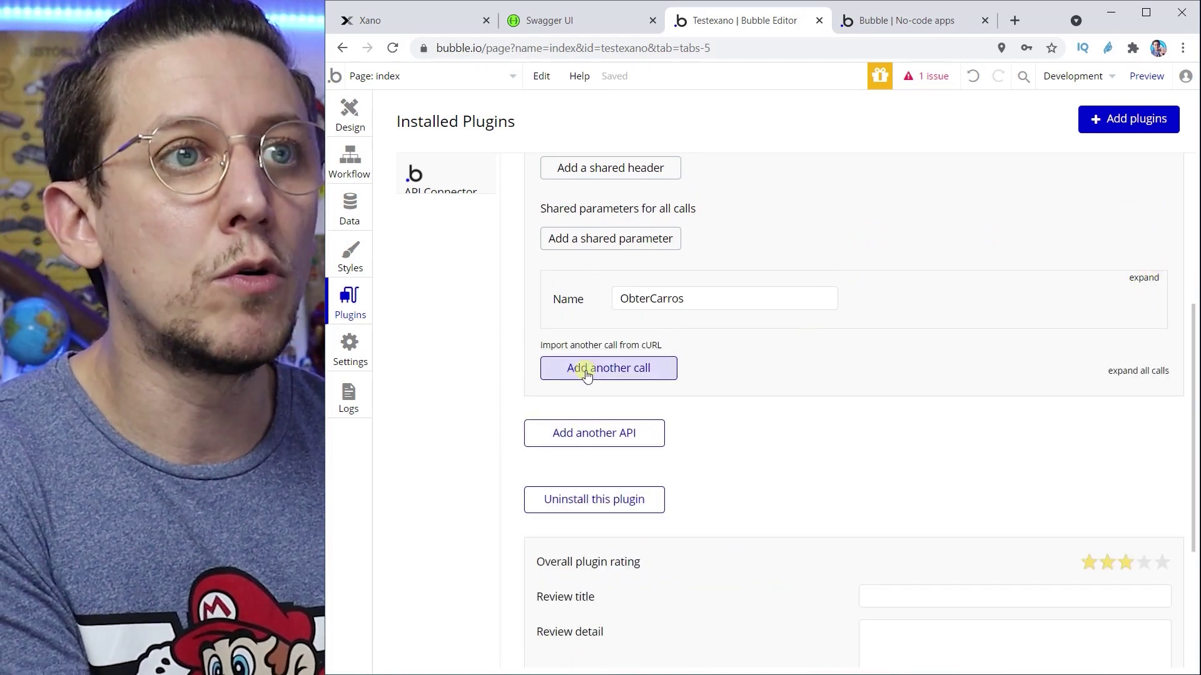
click(595, 369)
double_click(678, 378)
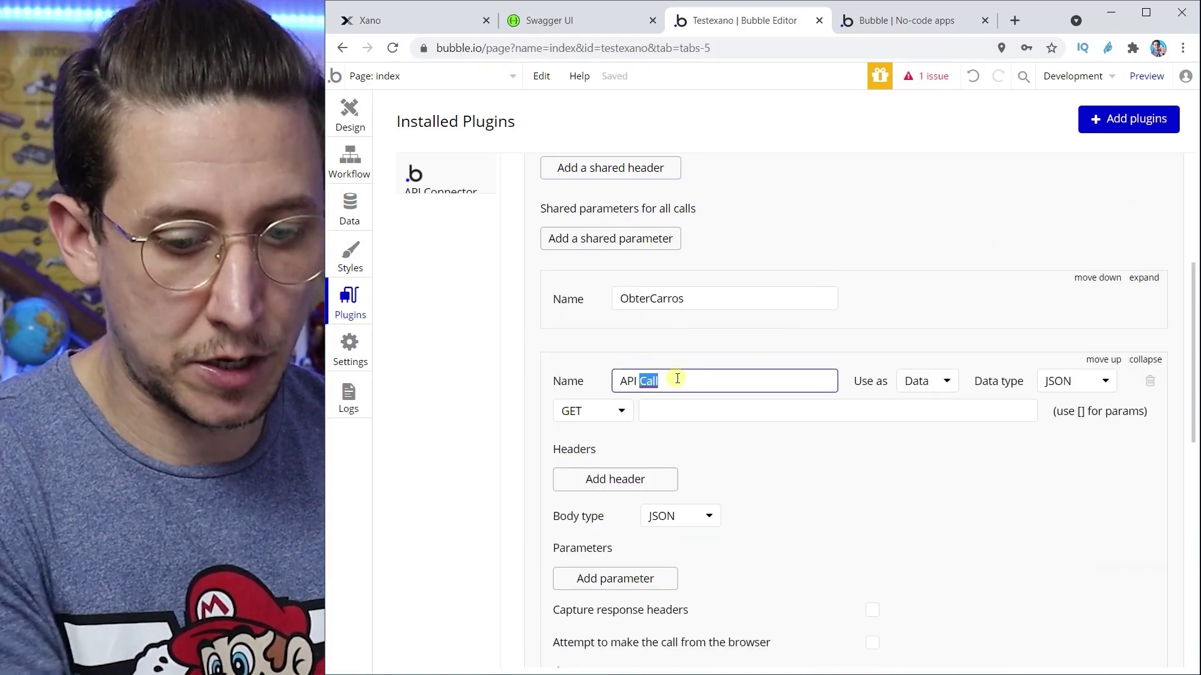
key(ctrl+a)
text(C)
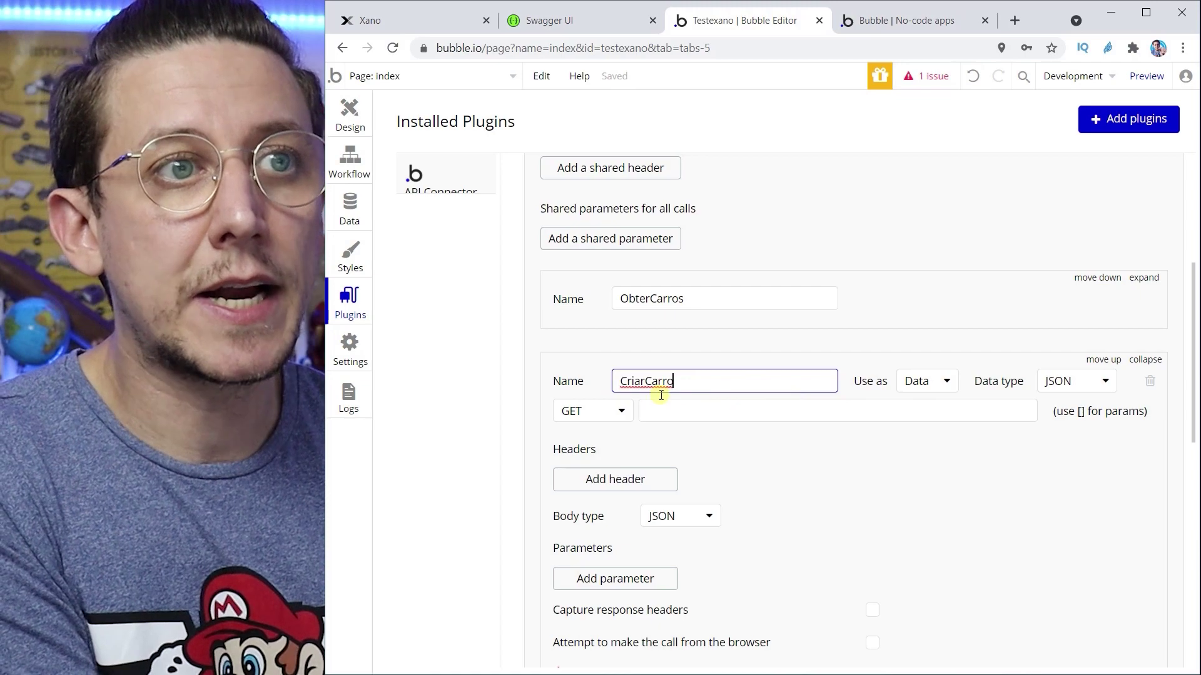
- Set CriarCarro to the POST method, paste the copied /carro endpoint URL, and use the call as Action
click(621, 412)
click(608, 458)
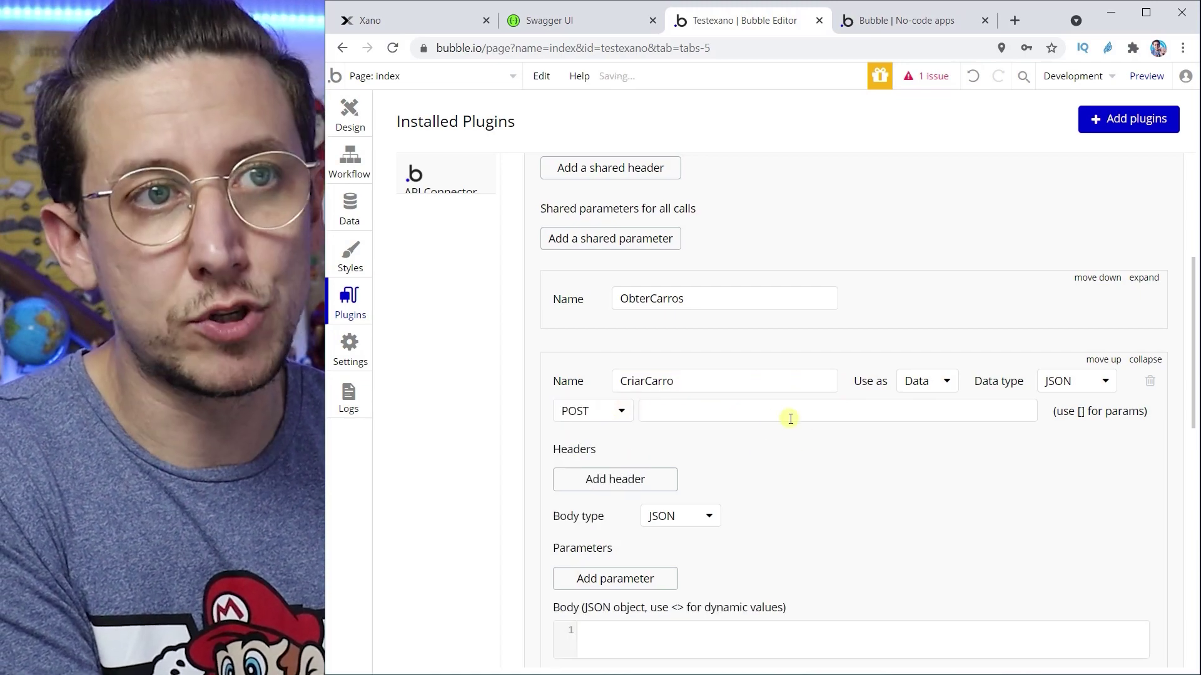
click(775, 419)
key(ctrl+v)
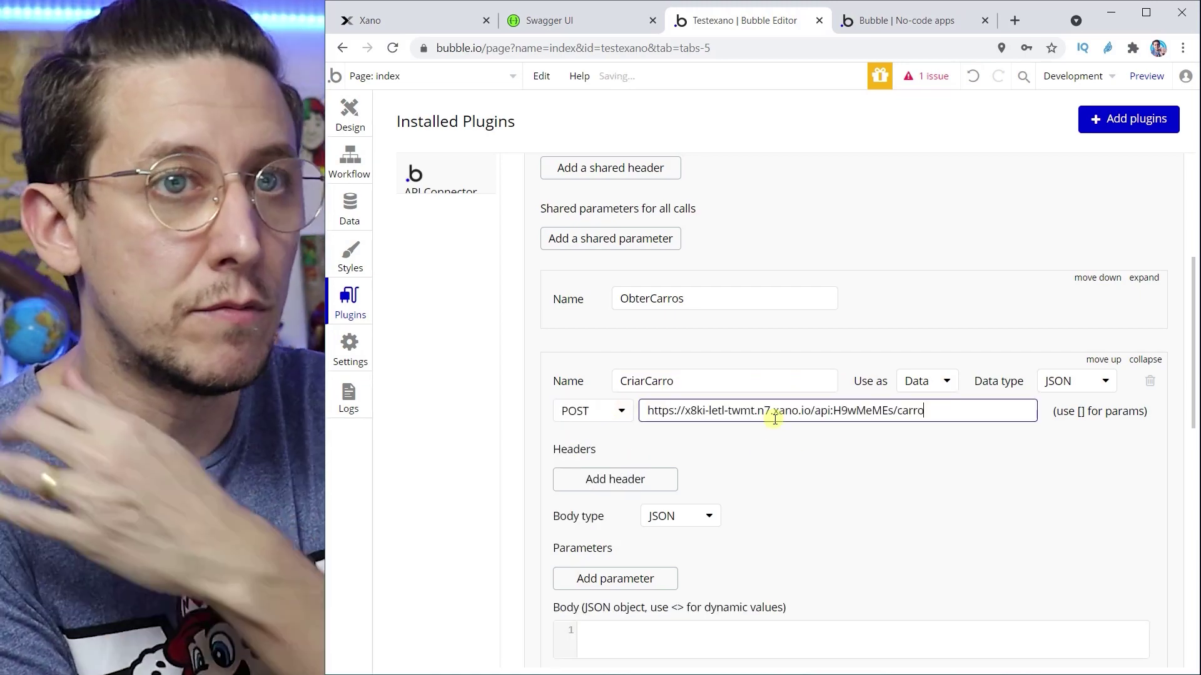
click(940, 388)
click(925, 433)
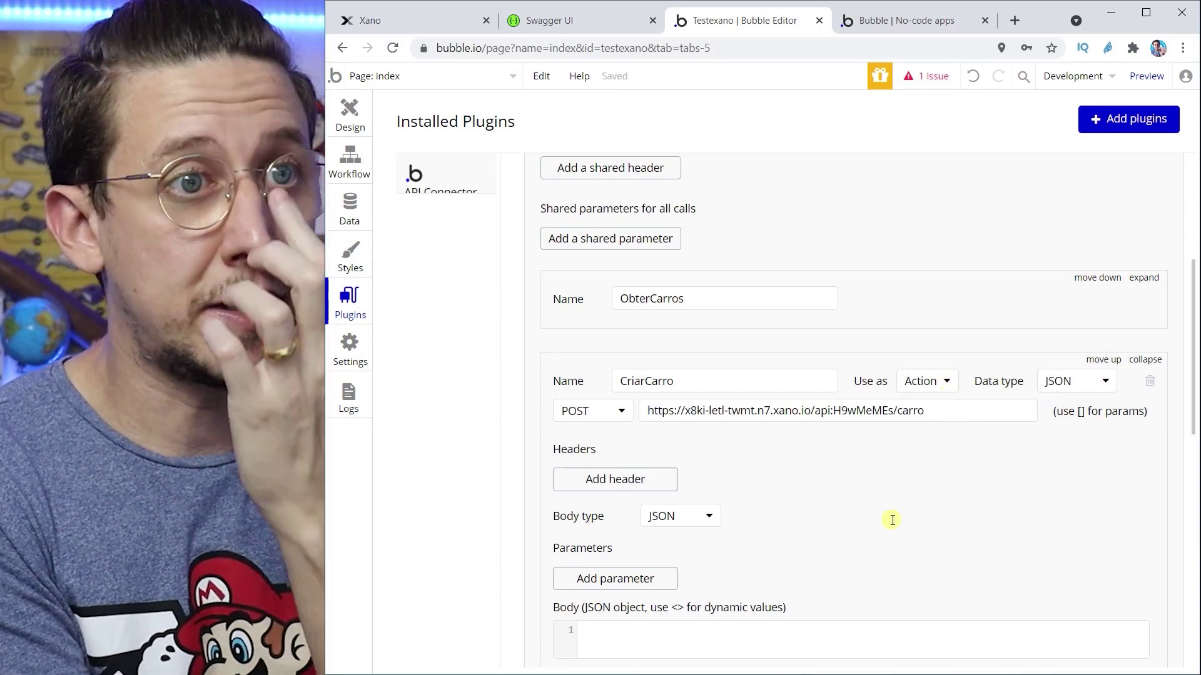
- Copy the example JSON request body of POST /carro from the Swagger documentation and return to CriarCarro's empty body in Bubble
scroll(786, 560, down, 3)
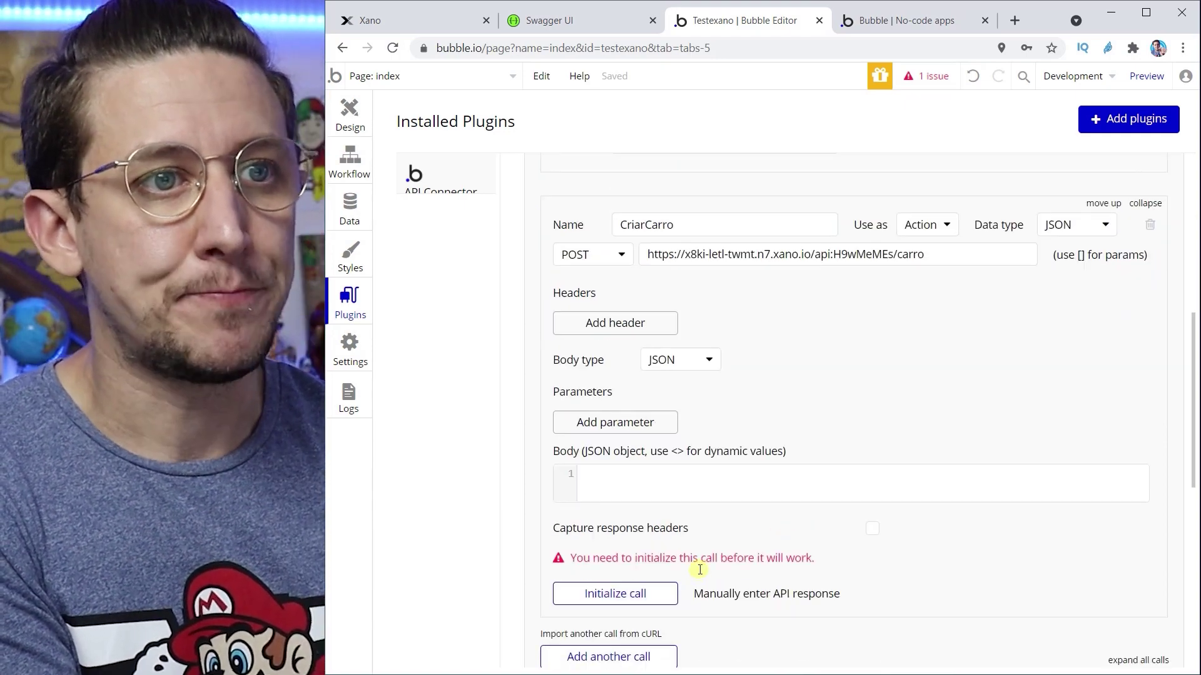
click(622, 476)
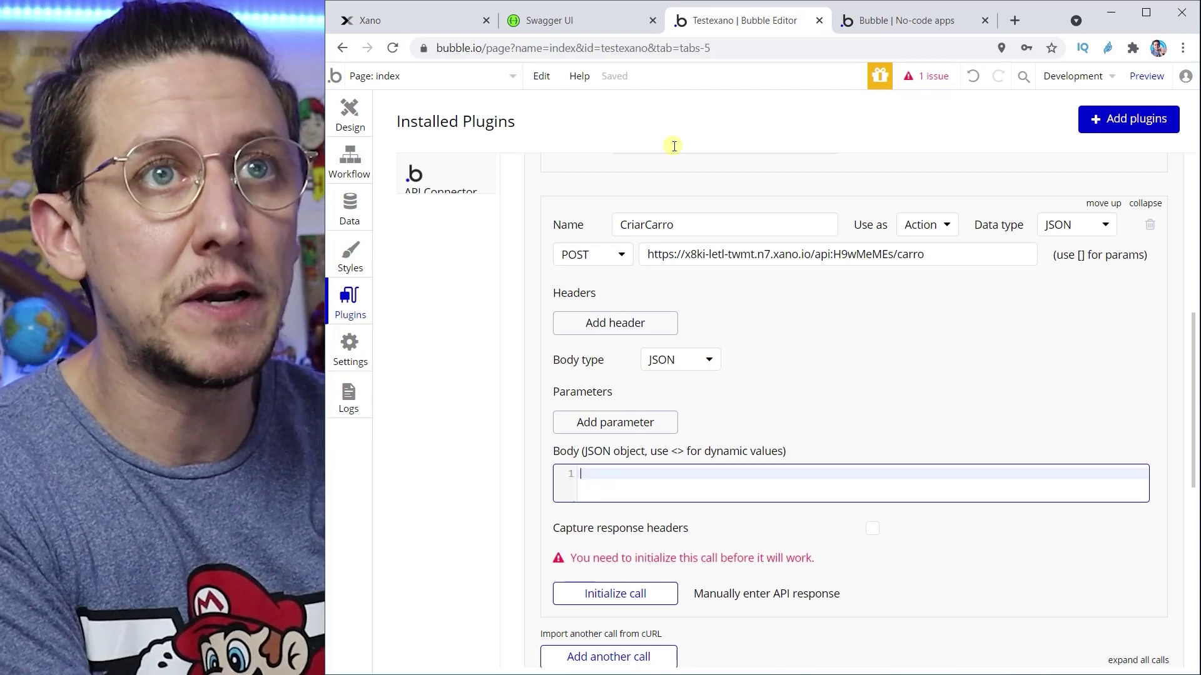
click(369, 15)
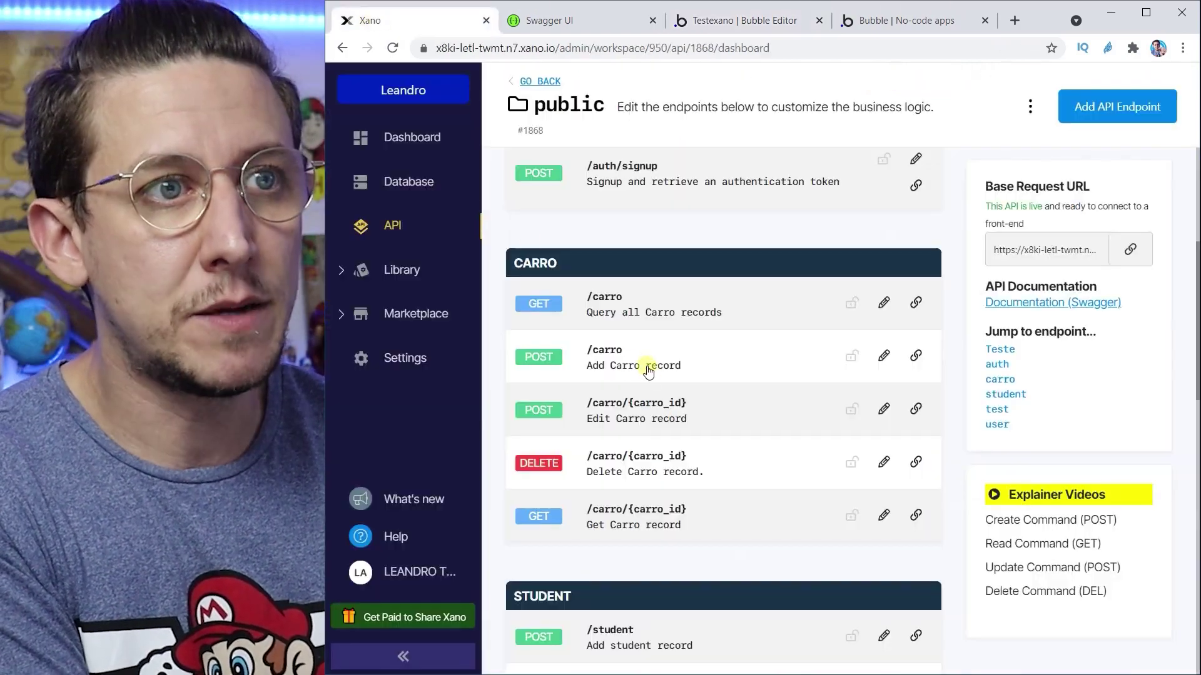
click(563, 25)
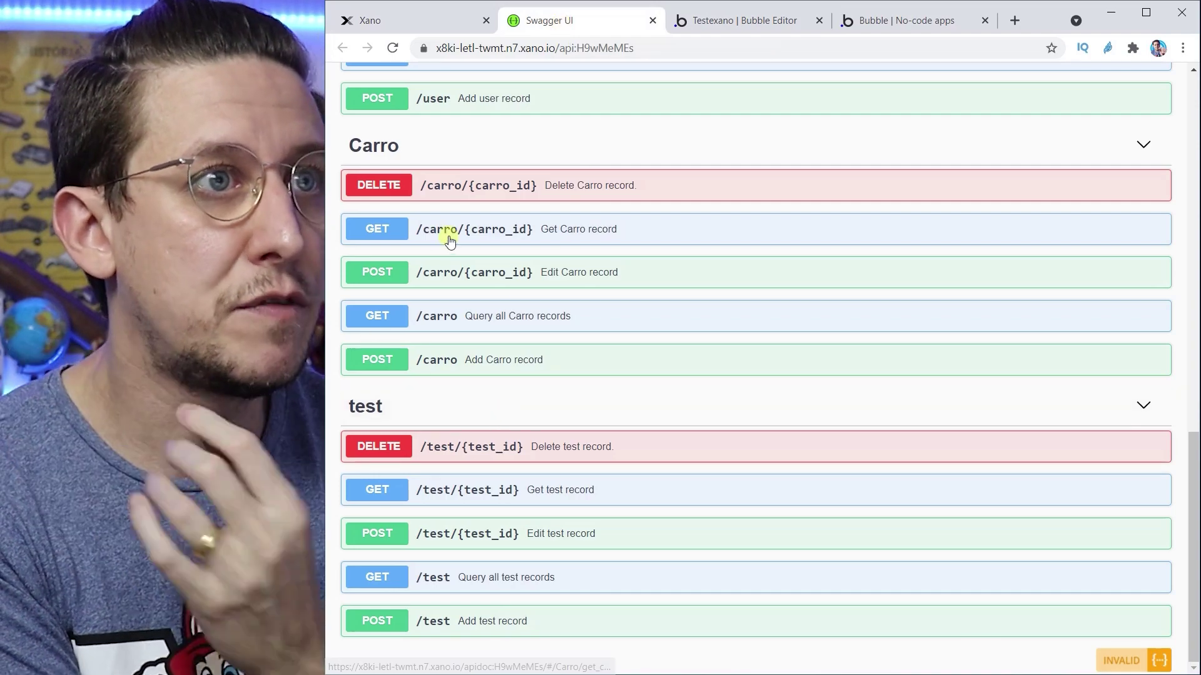
click(442, 361)
scroll(510, 421, down, 3)
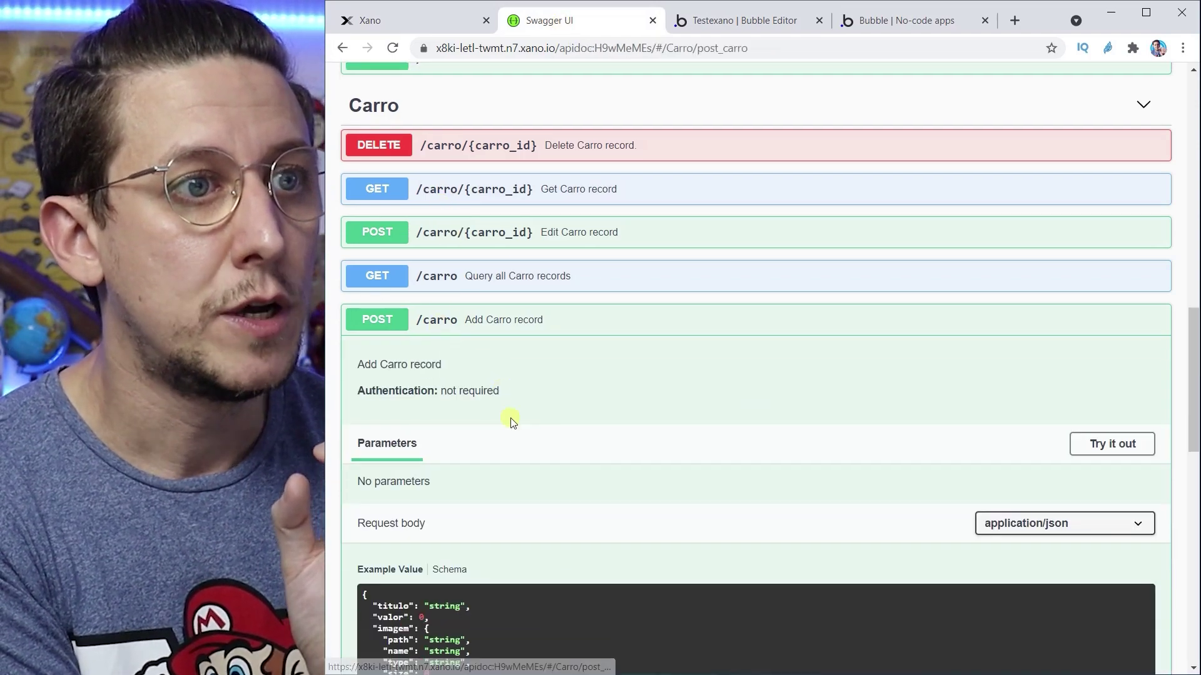
scroll(557, 433, down, 1)
drag(385, 523, 361, 399)
key(ctrl+c)
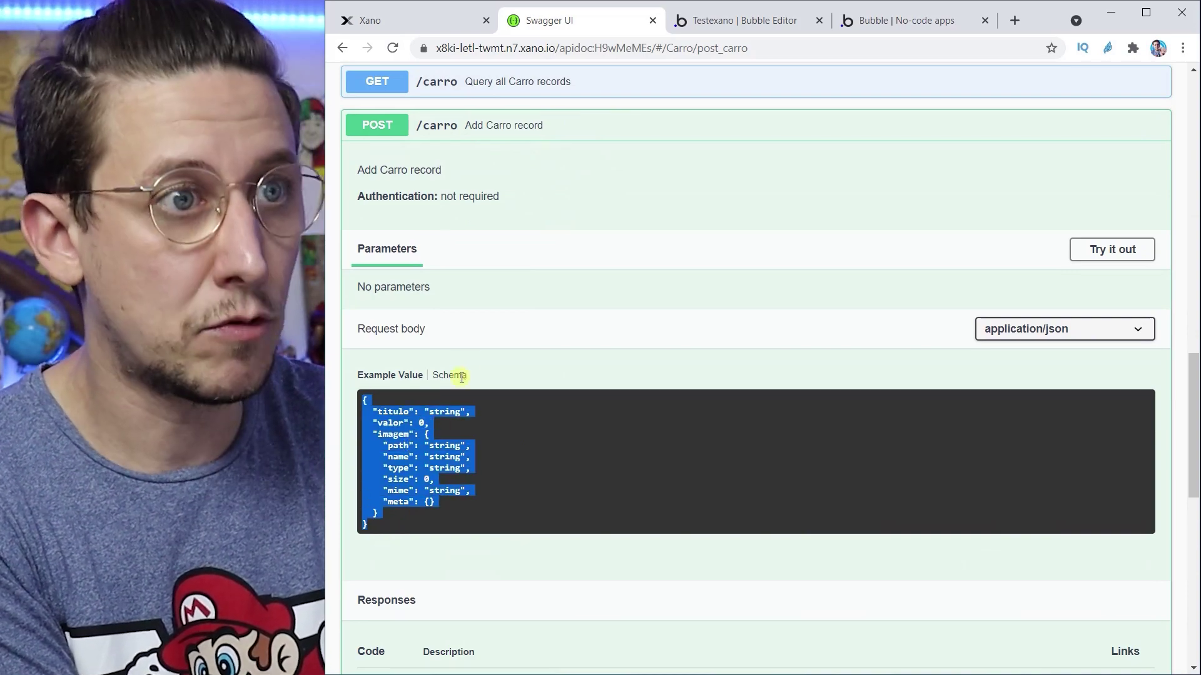
click(724, 24)
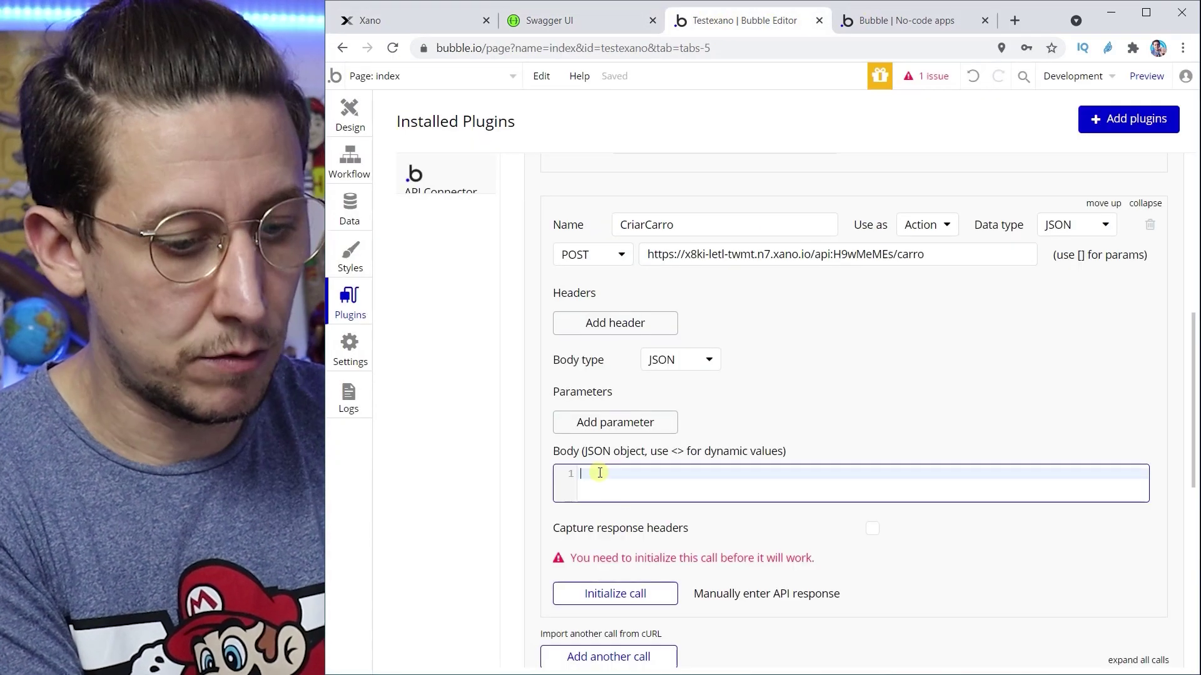
- Paste the copied POST /carro JSON example into CriarCarro's body and place the cursor near its beginning
key(ctrl+v)
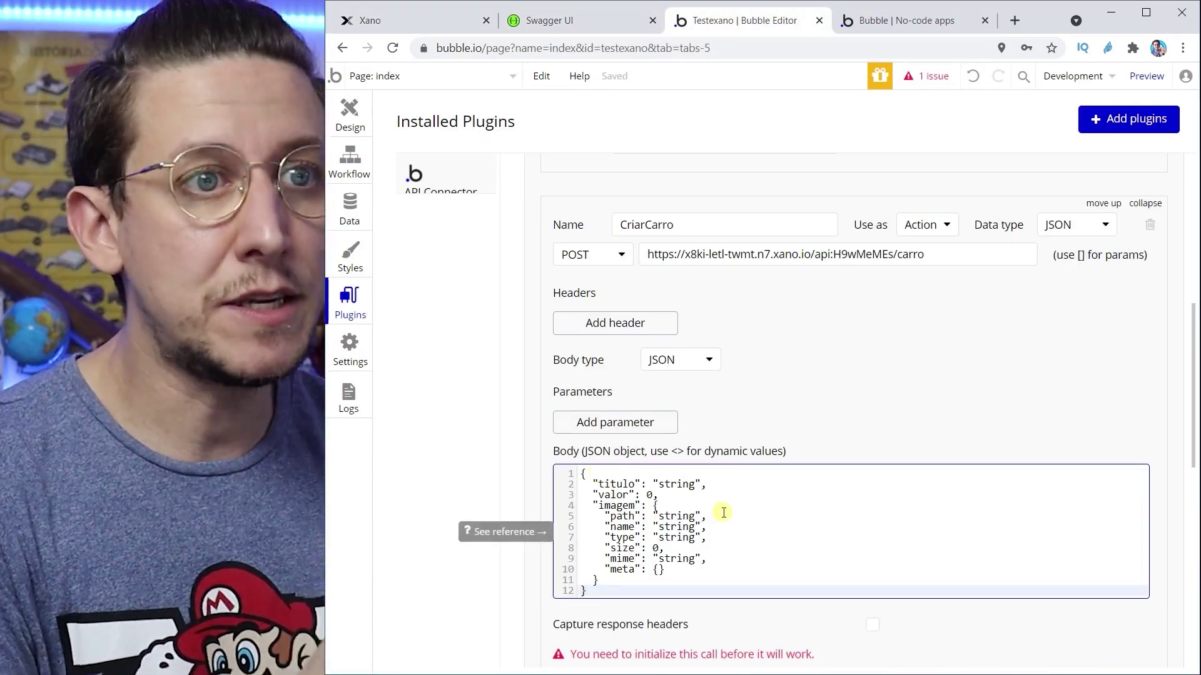
key(Up)
key(Up)
key(Up)
key(Up)
key(Up)
key(Up)
key(Up)
key(Up)
key(Up)
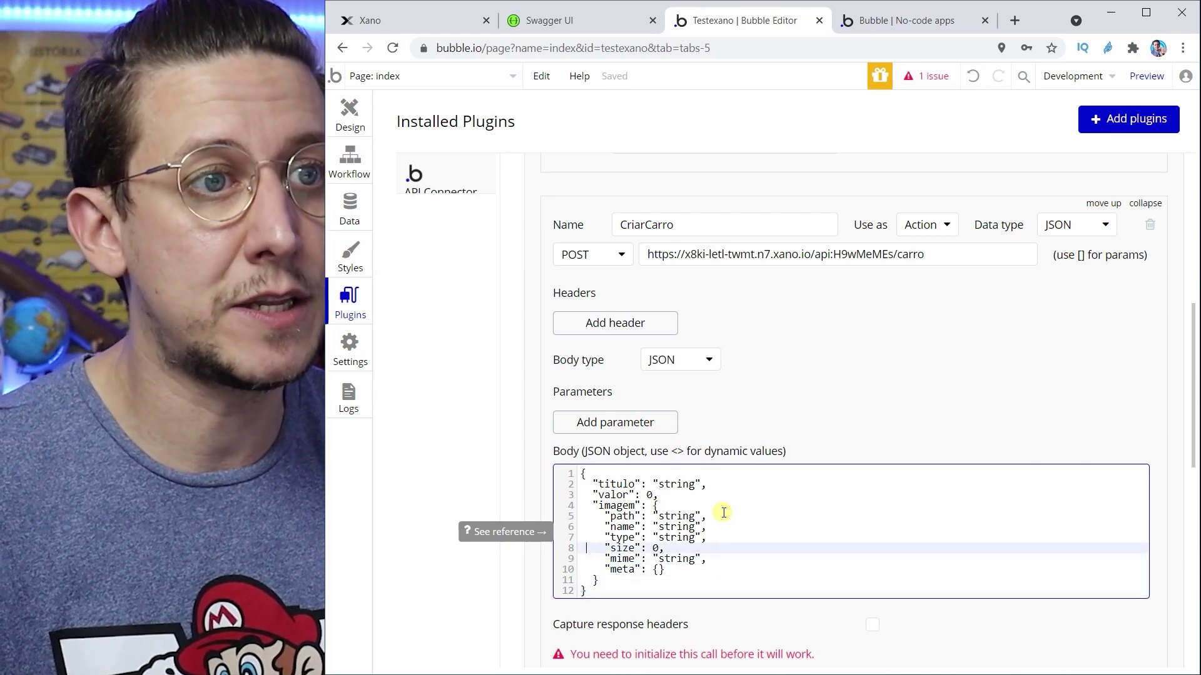
key(Up)
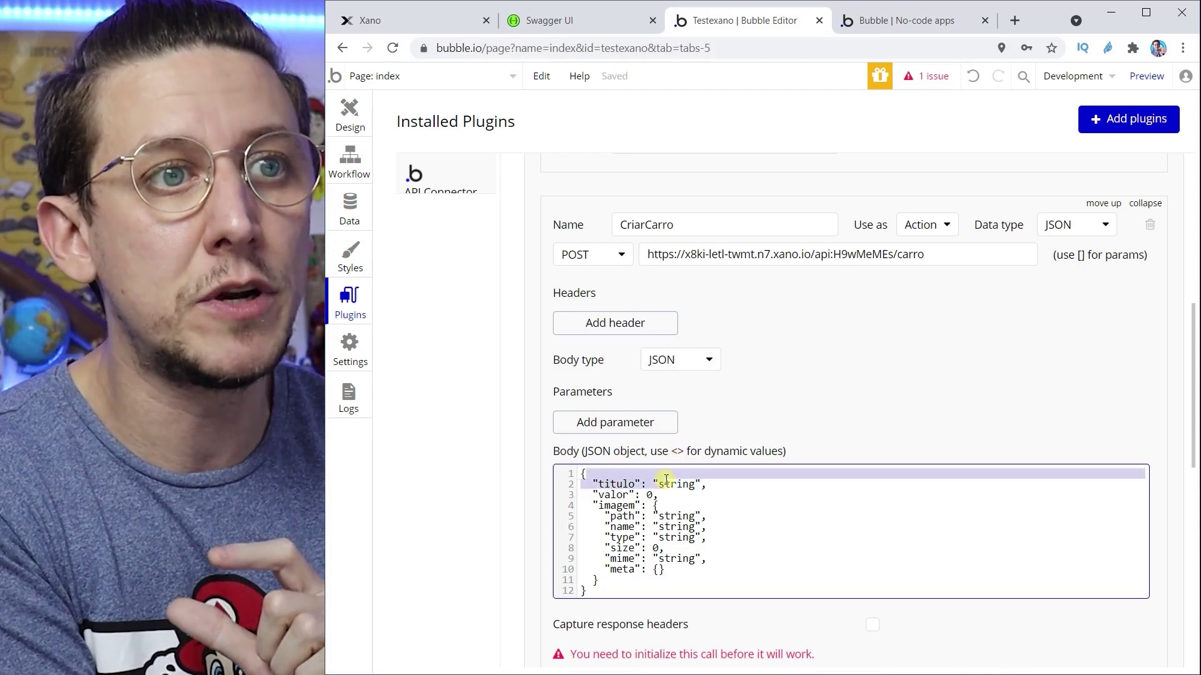
- Replace titulo's sample string in the body with the dynamic value <titulo>, keeping the quotes, and make the titulo parameter non-private
double_click(670, 485)
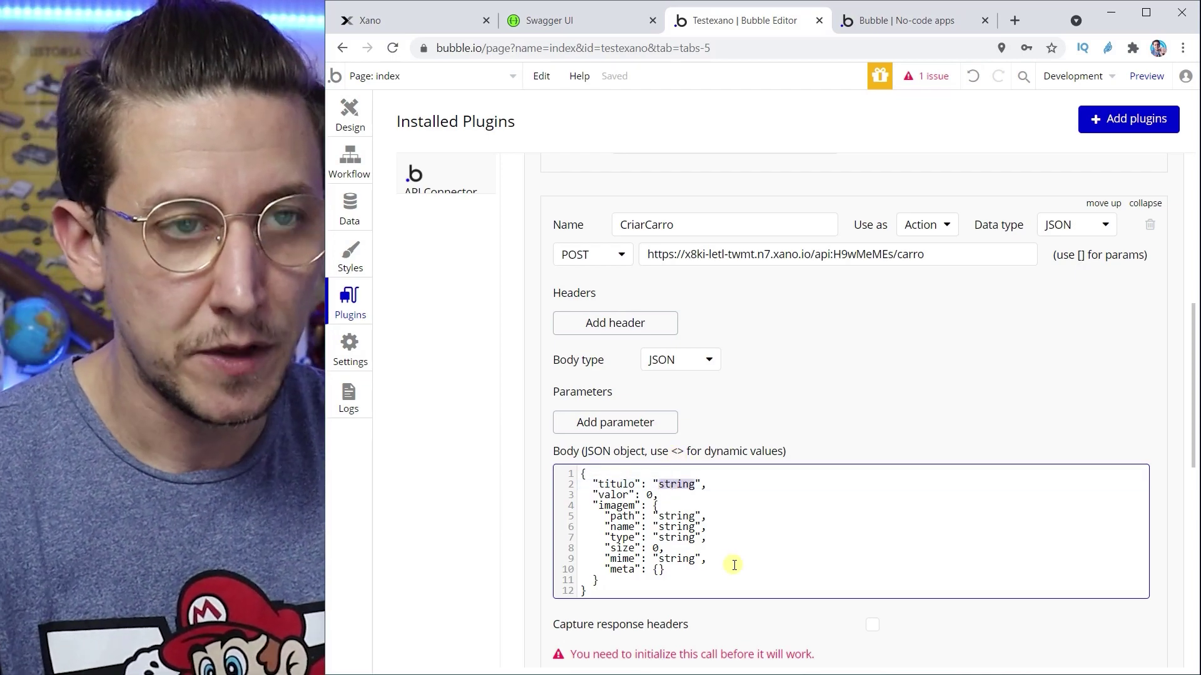
key(BackSpace)
text(<)
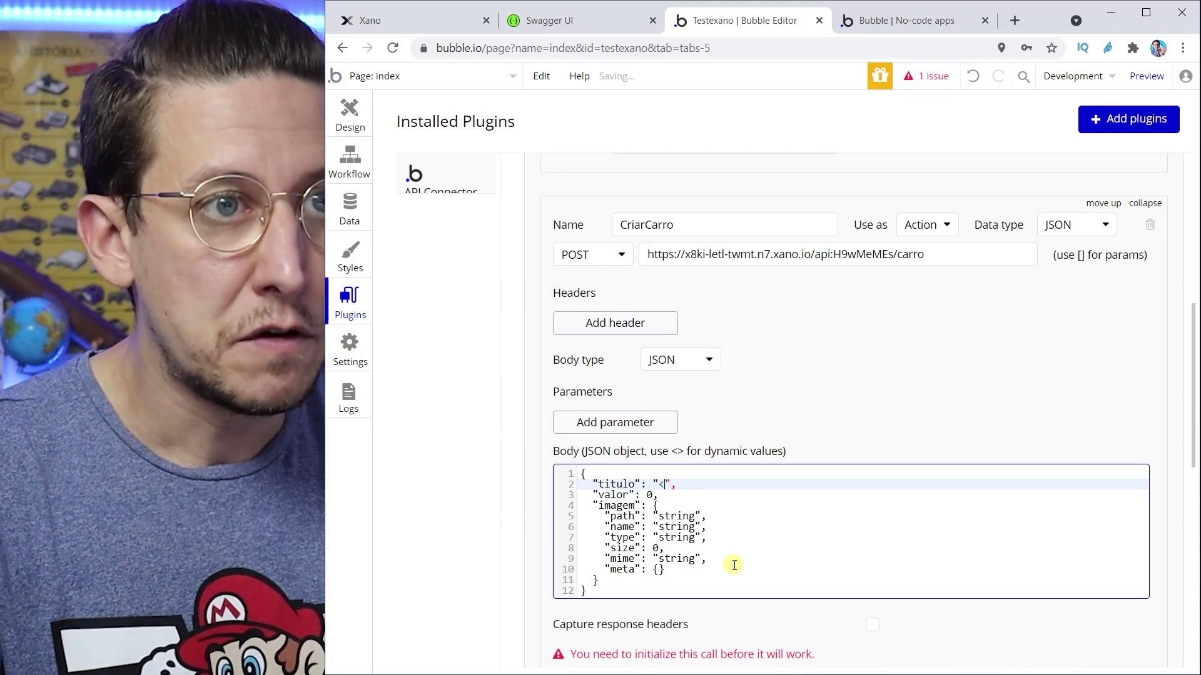
text(>)
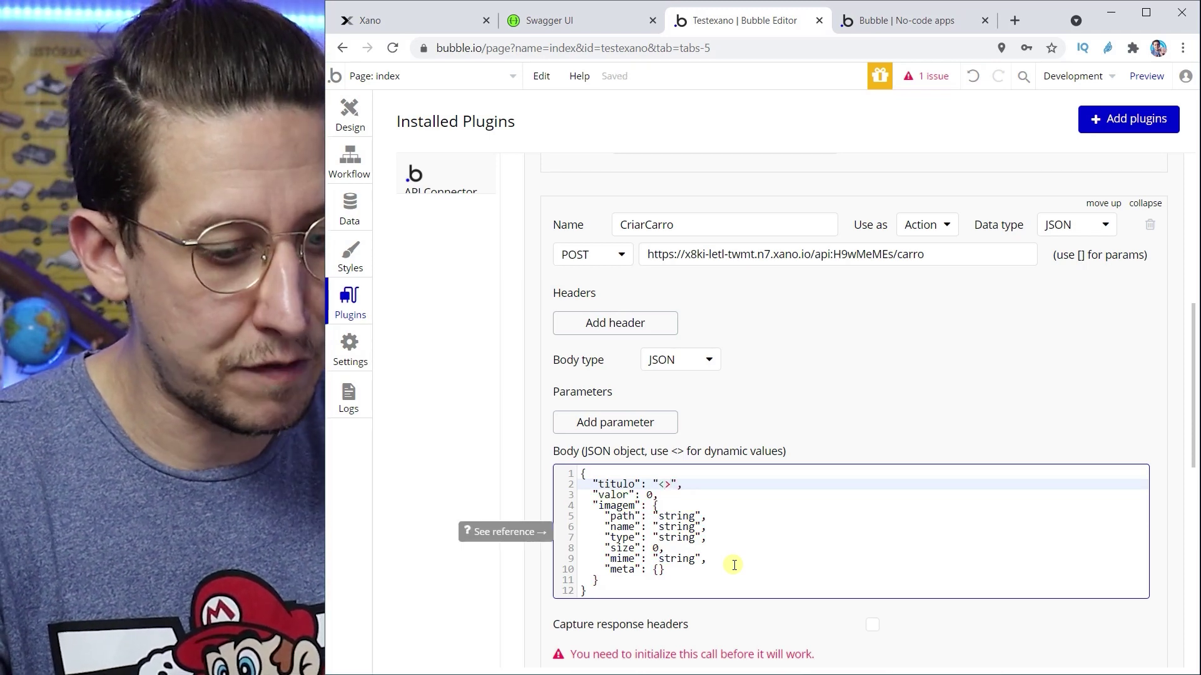
text(titulo)
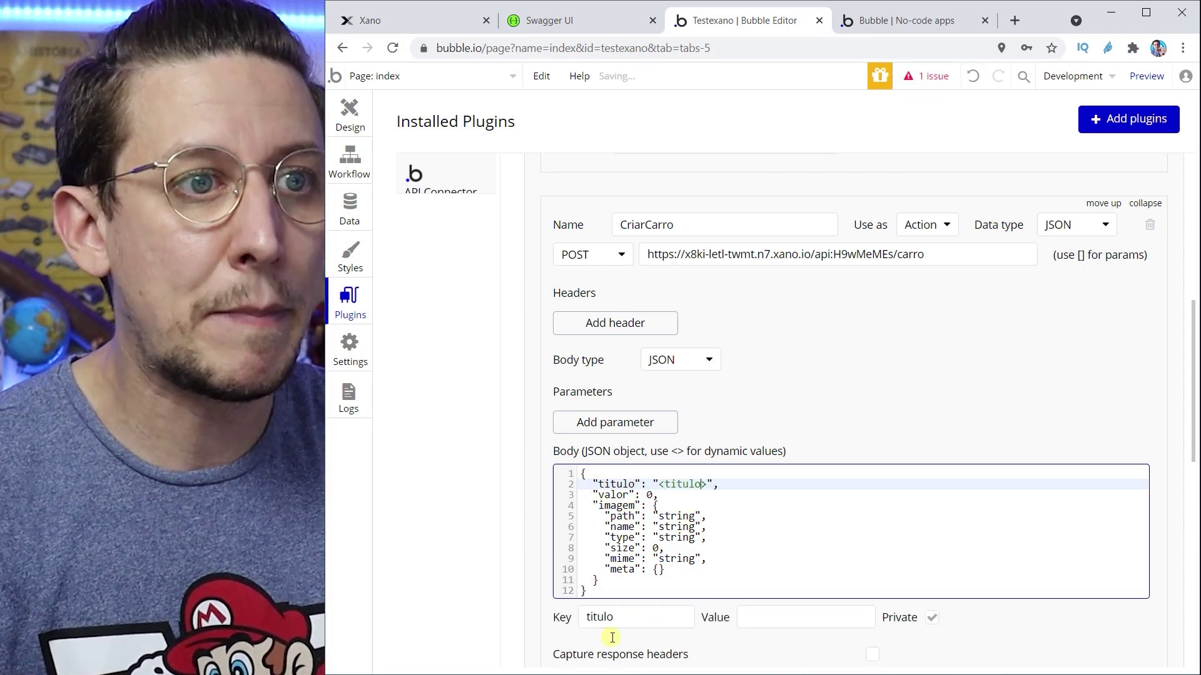
click(932, 619)
- Replace valor's sample number in the JSON body with the unquoted dynamic value <valor>
click(649, 496)
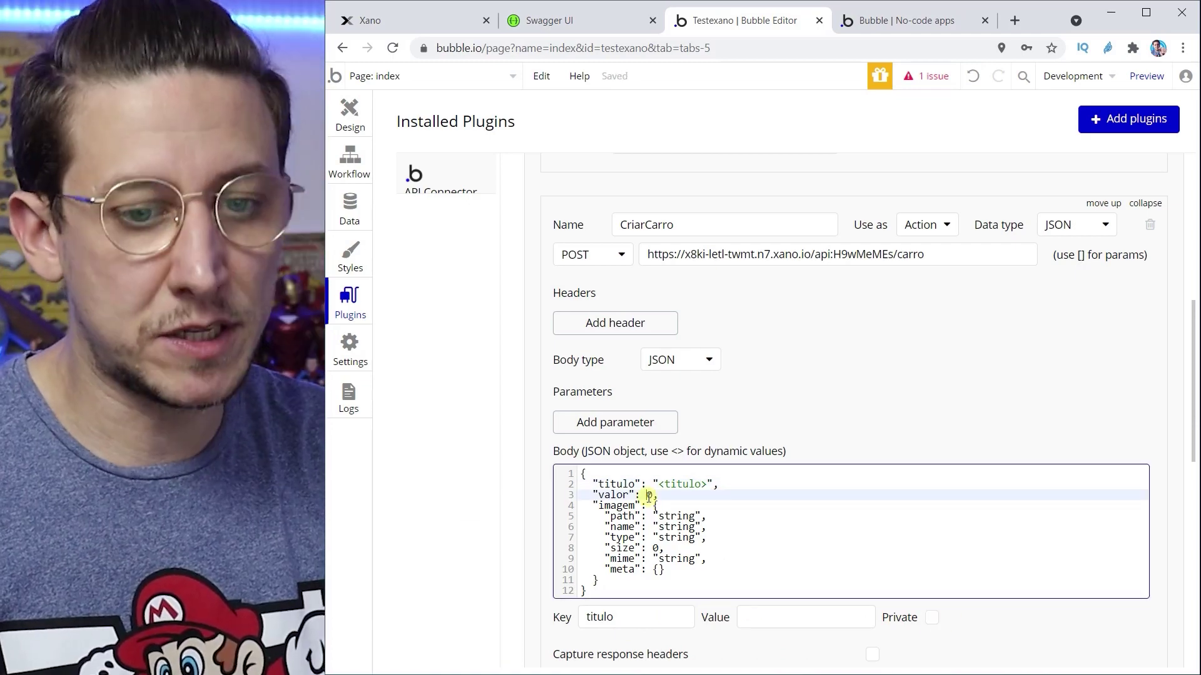
key(BackSpace)
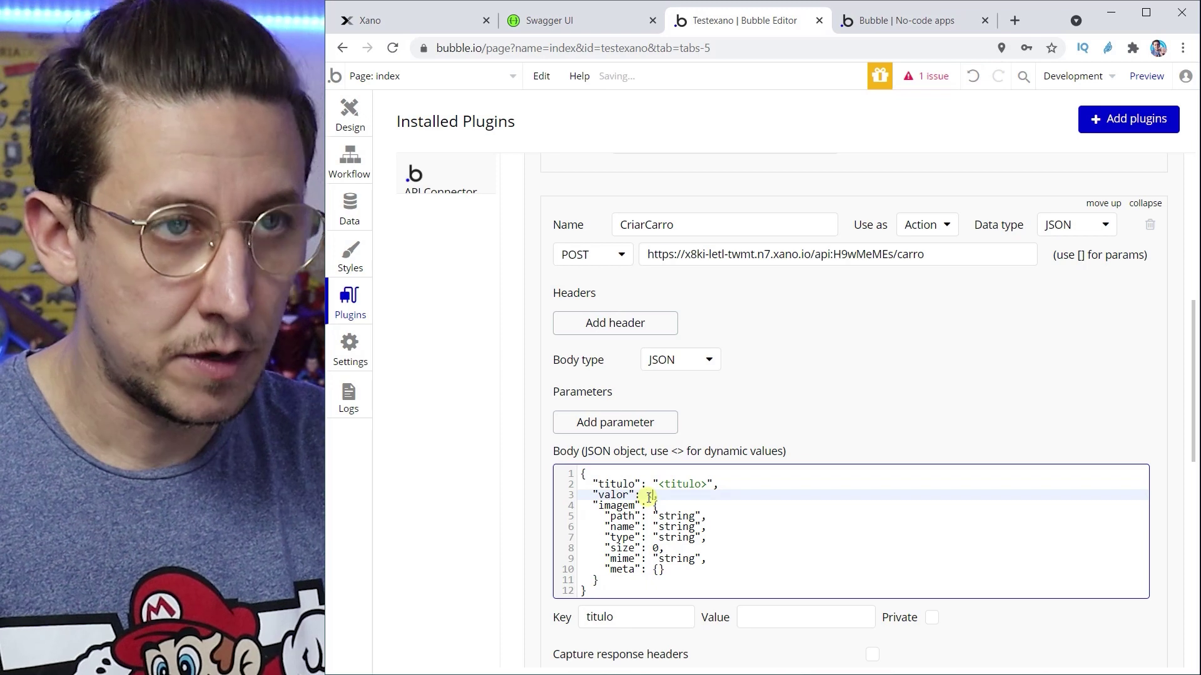
text(<valor>)
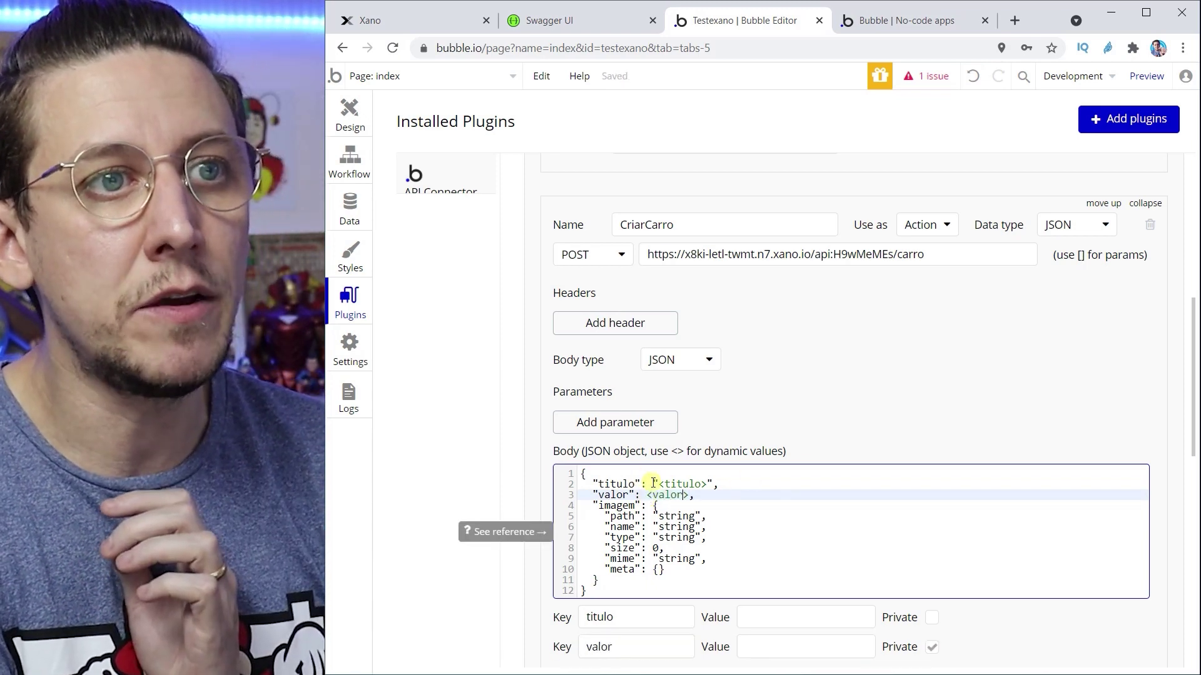
click(663, 484)
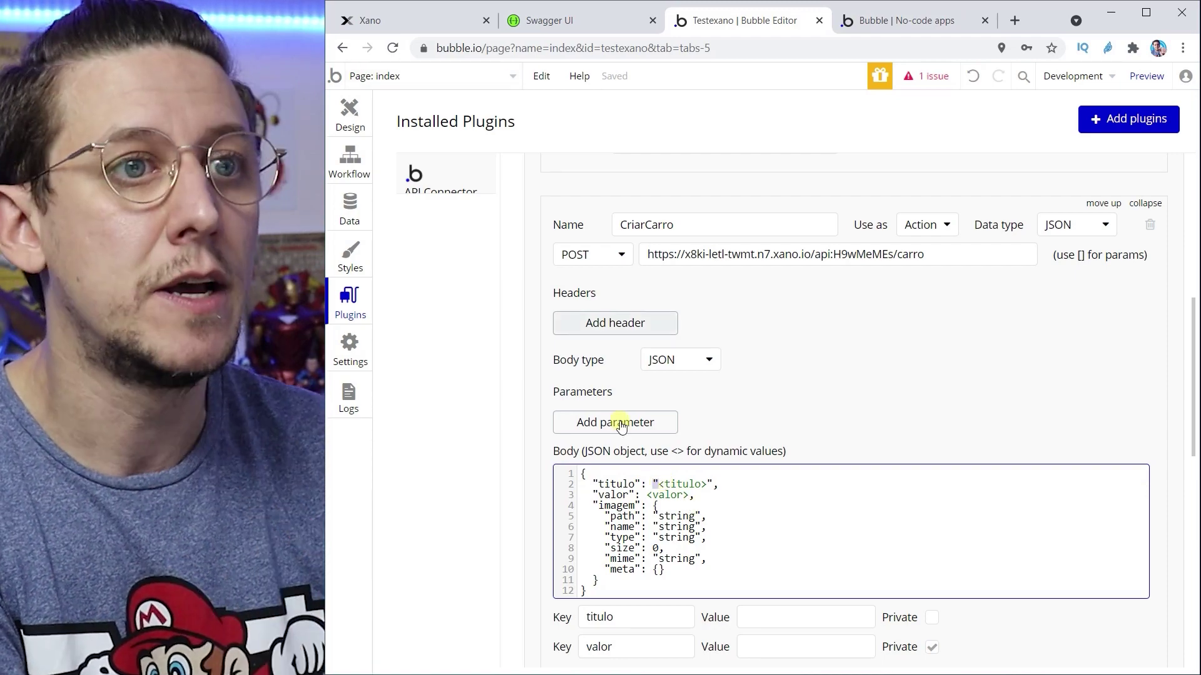
- Replace the sample string of imagem's path with the dynamic value <img-path> inside the quotes
click(676, 517)
double_click(676, 517)
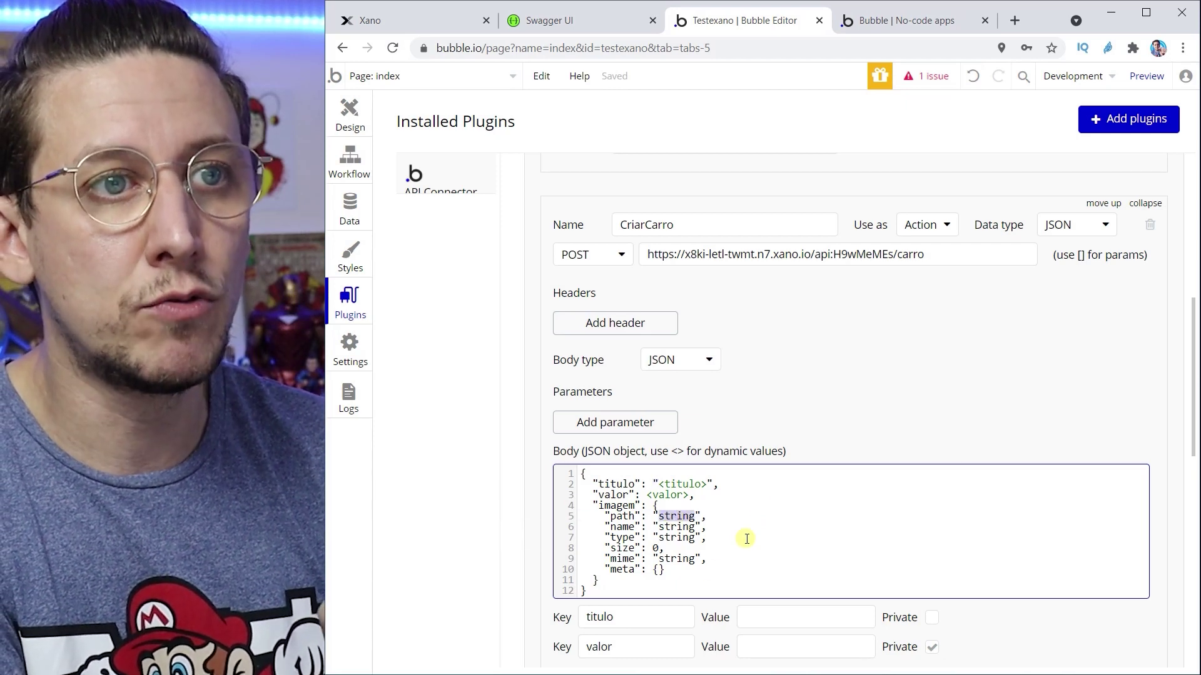
scroll(790, 525, down, 2)
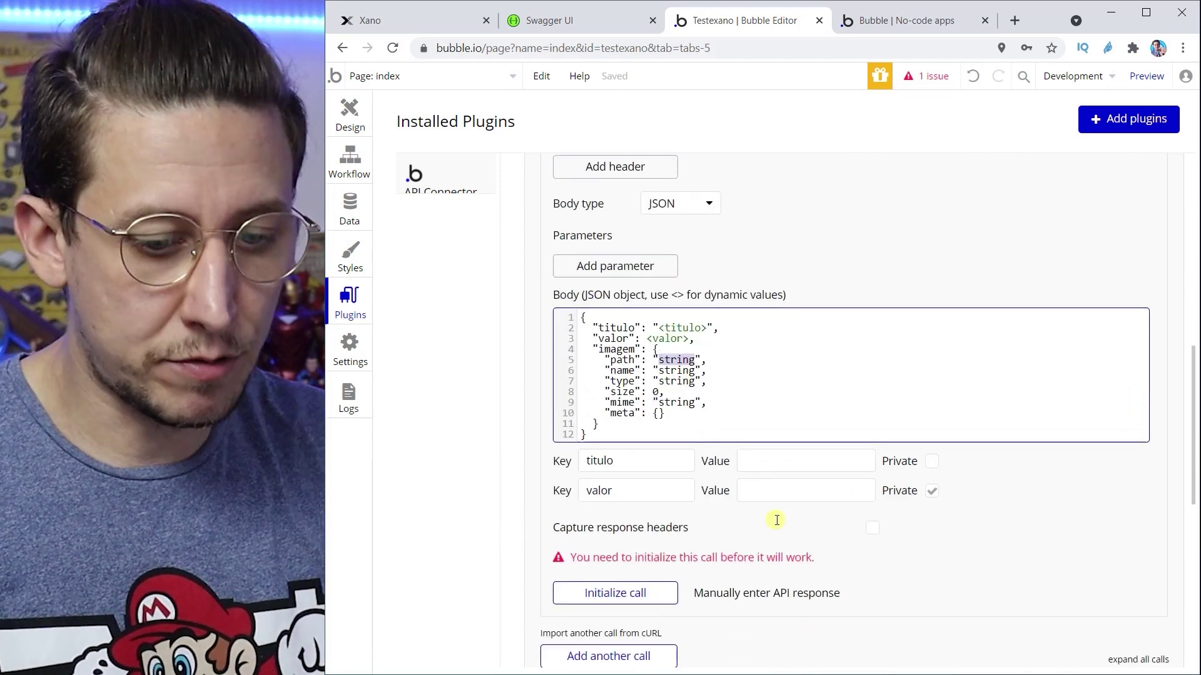
text(<>)
key(Left)
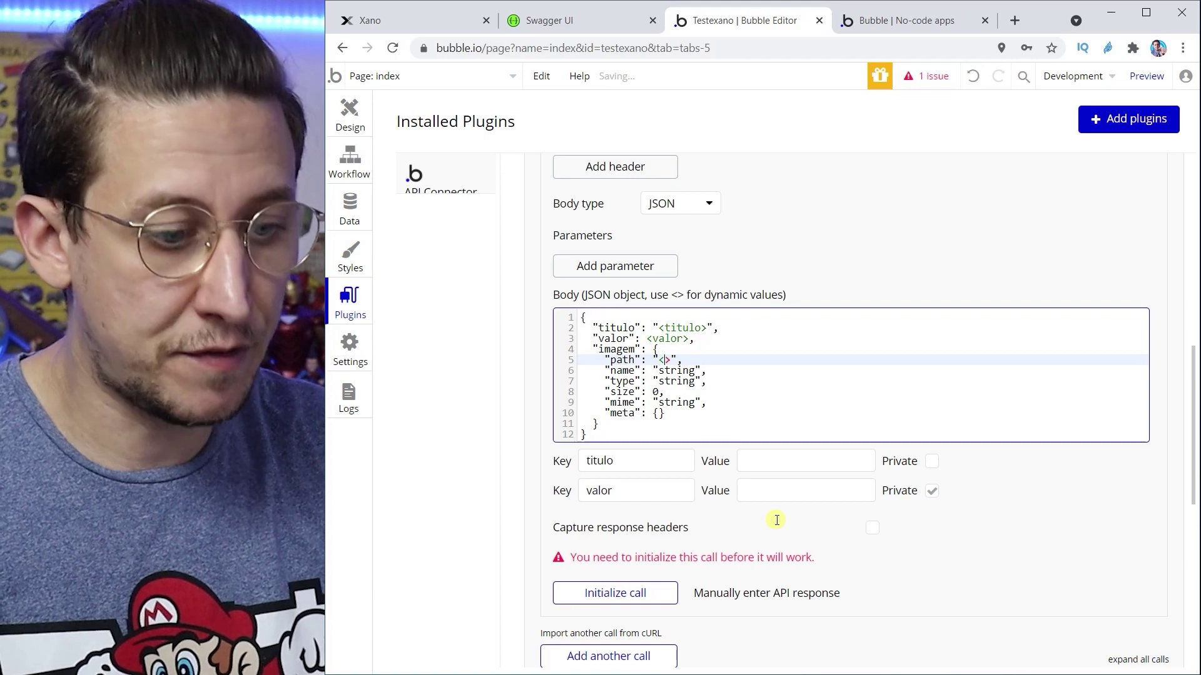
text(img)
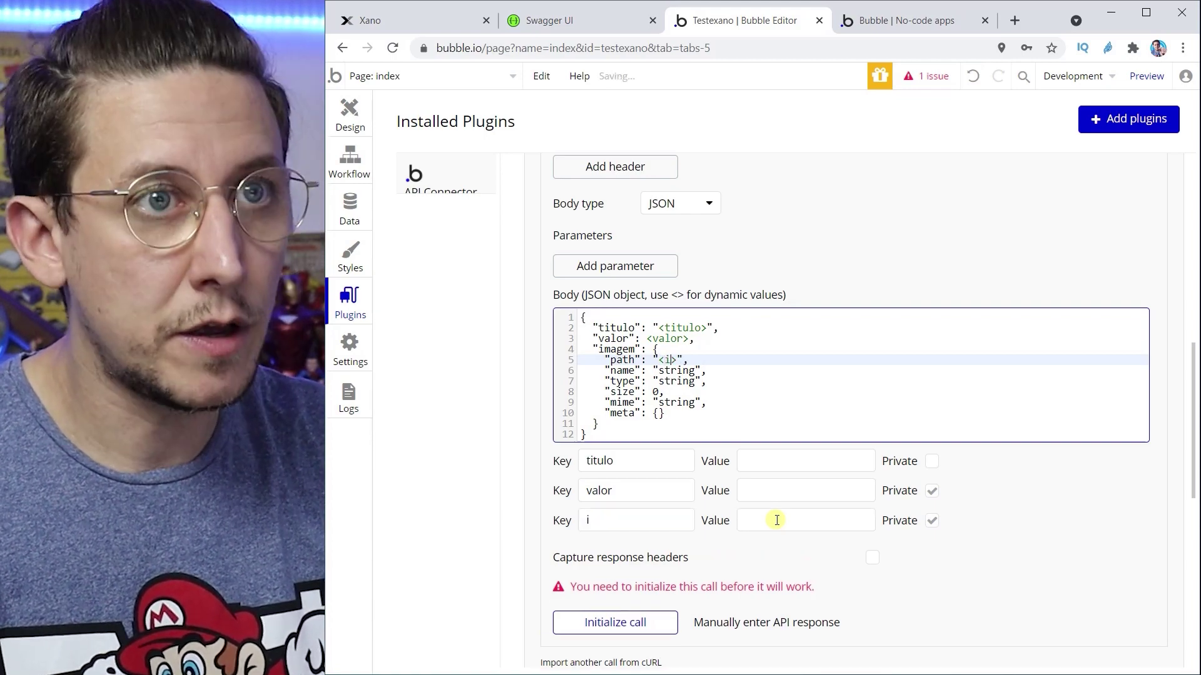
text(-path)
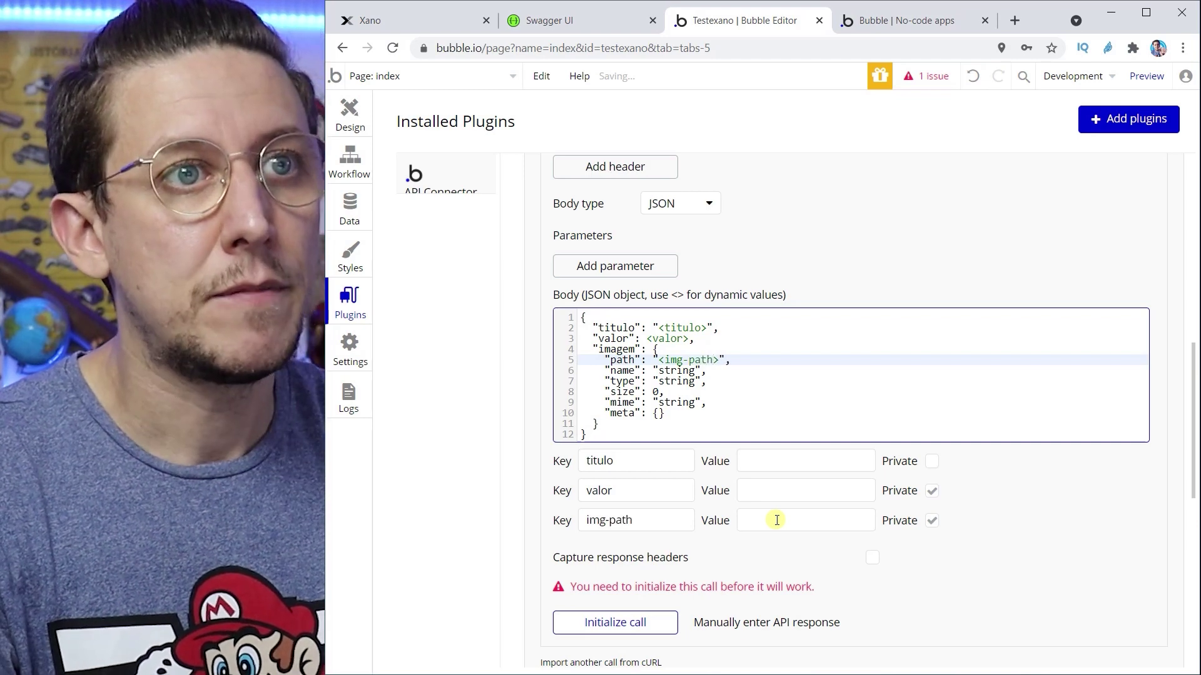
- Replace the sample string of imagem's name with the lowercase dynamic value <img-name> inside the quotes
key(Down)
key(ctrl+shift+Left)
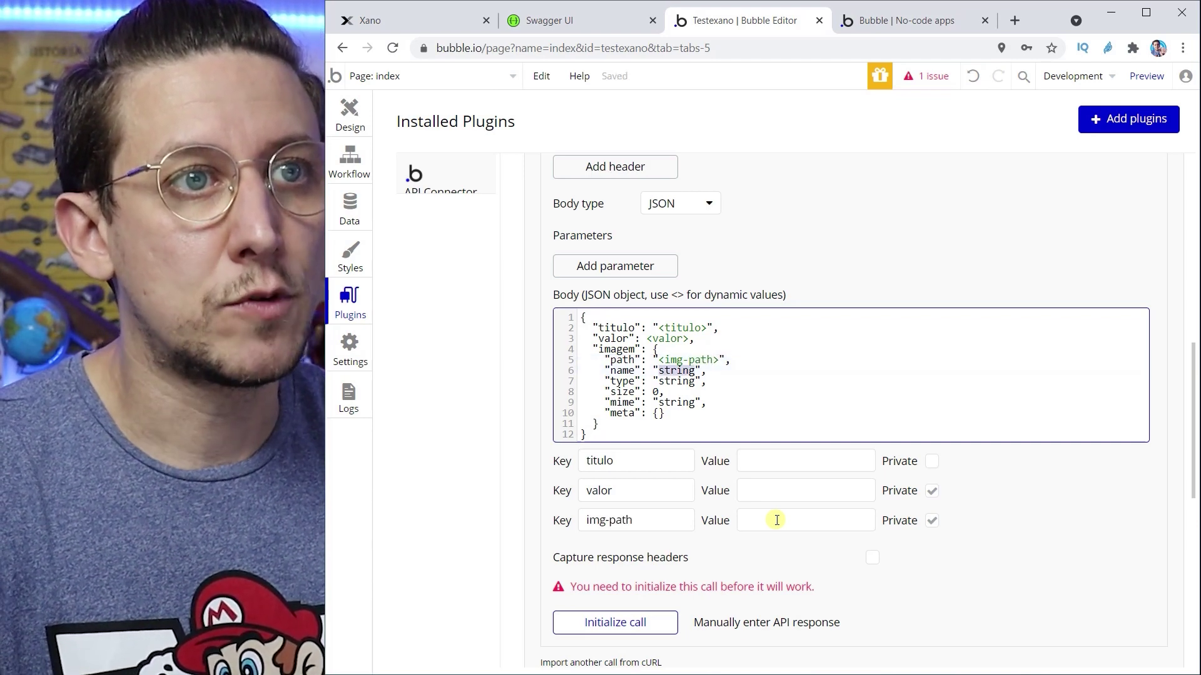
text(<>)
text(img)
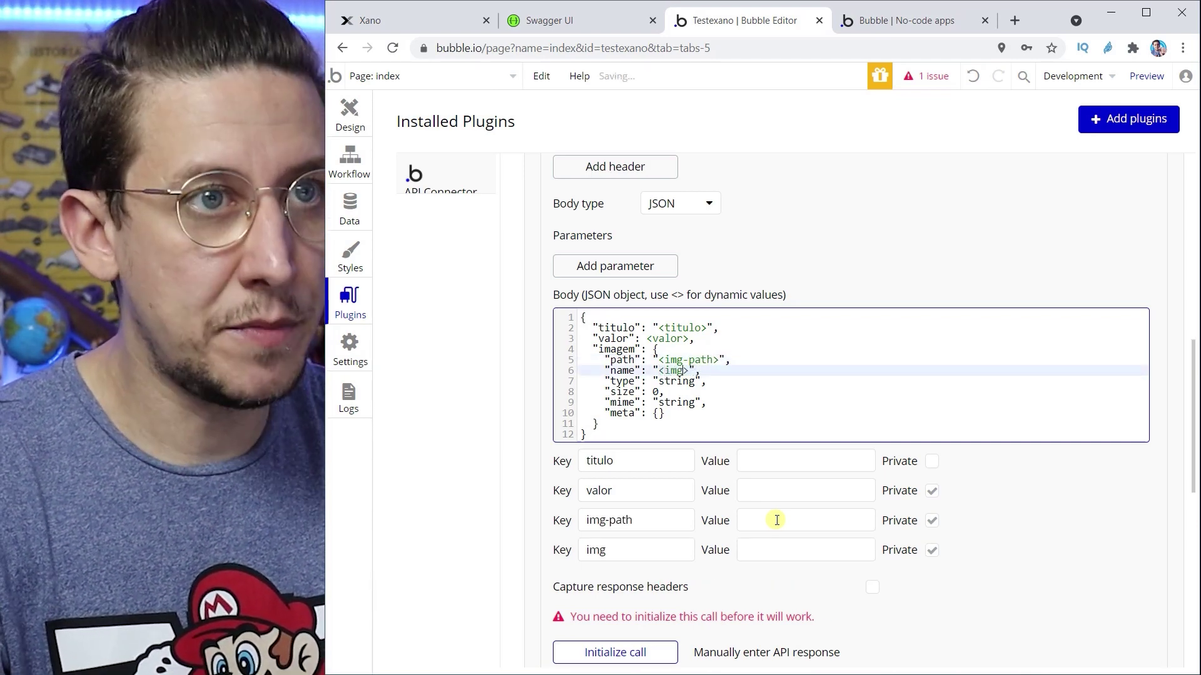
text(-NAme)
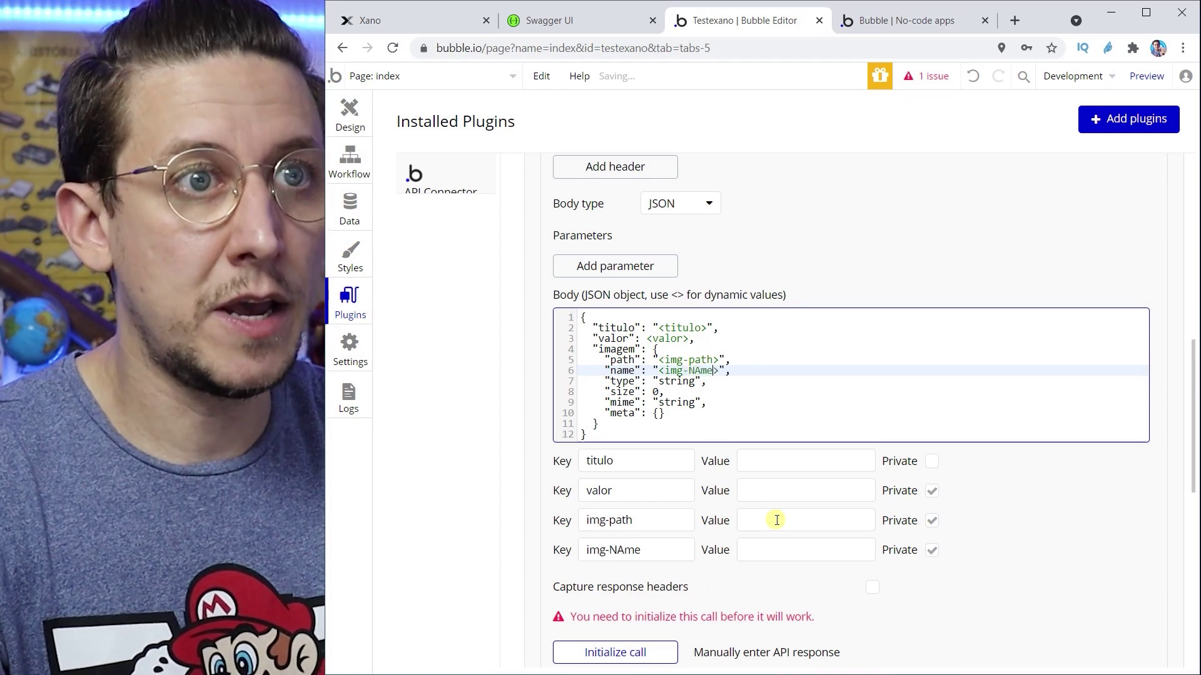
key(BackSpace)
key(BackSpace)
key(BackSpace)
key(BackSpace)
text(name)
- Replace the sample string of imagem's type with the dynamic value <img-type> inside the quotes
key(Down)
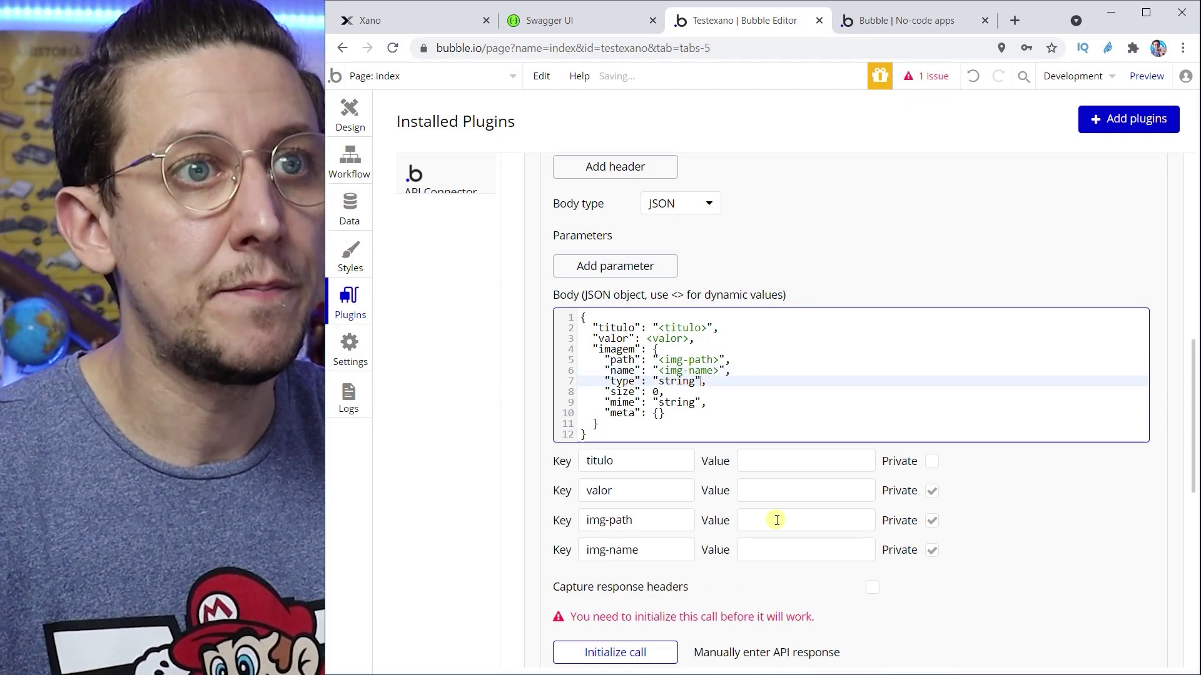
key(shift+Left)
key(shift+Left)
key(shift+Left)
text(<>img-)
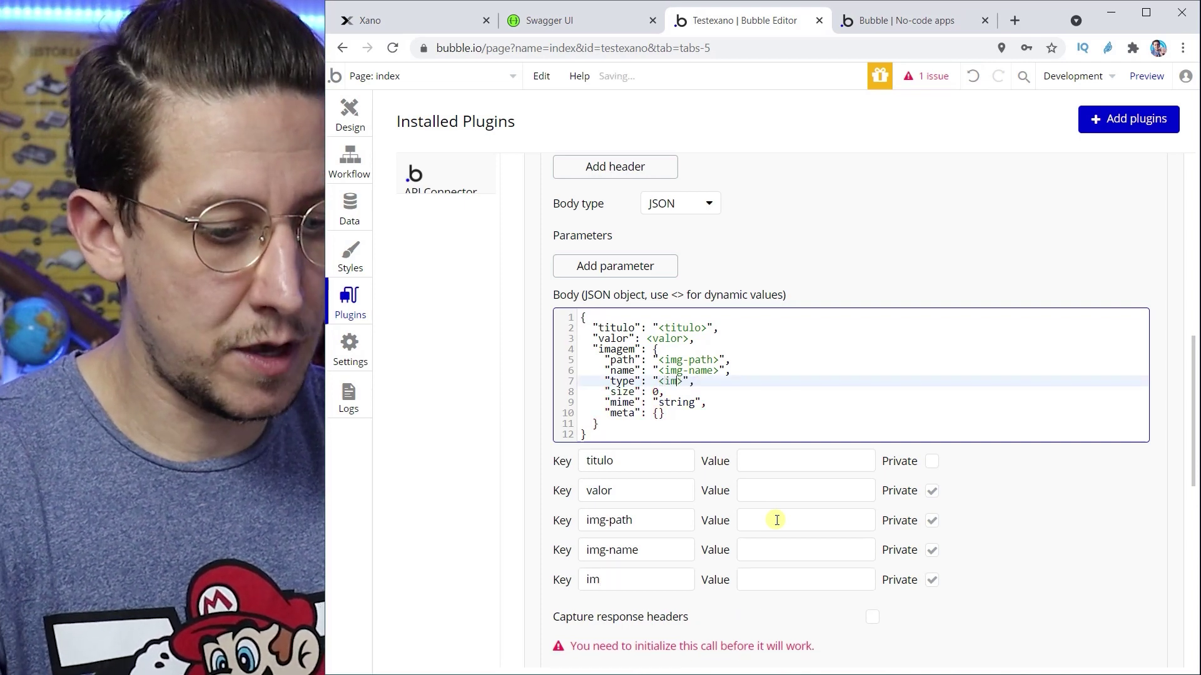
text(typ)
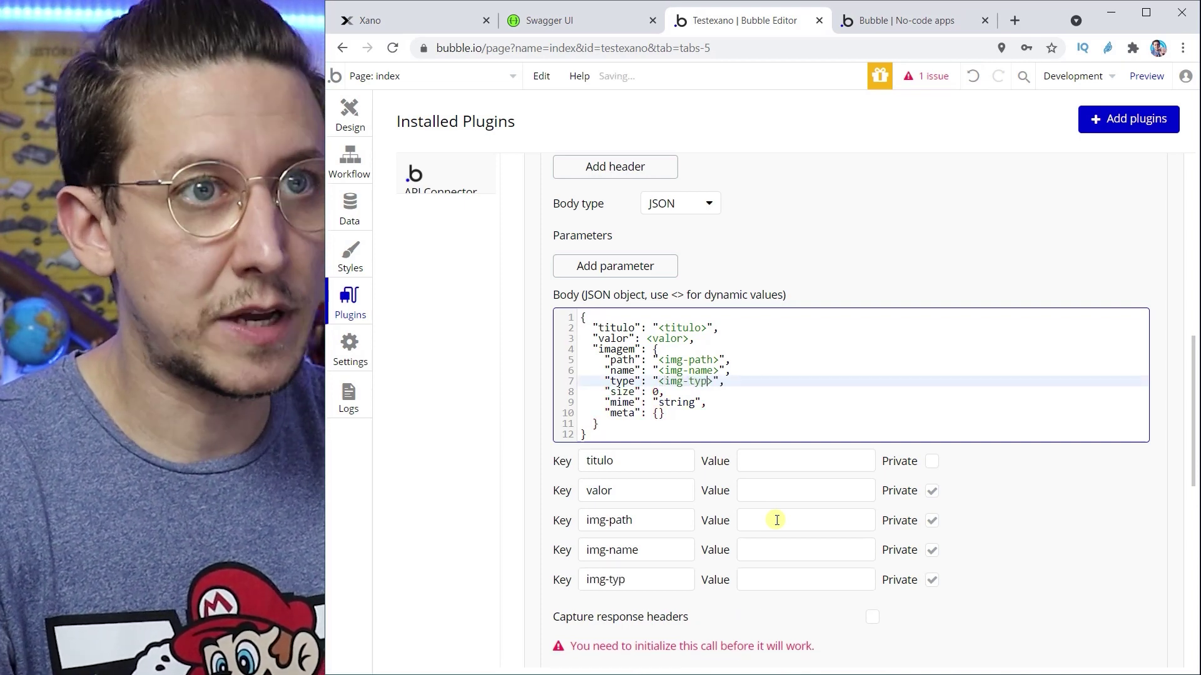
text(e)
- Replace the sample number of imagem's size with the unquoted dynamic value <img-size>
key(Down)
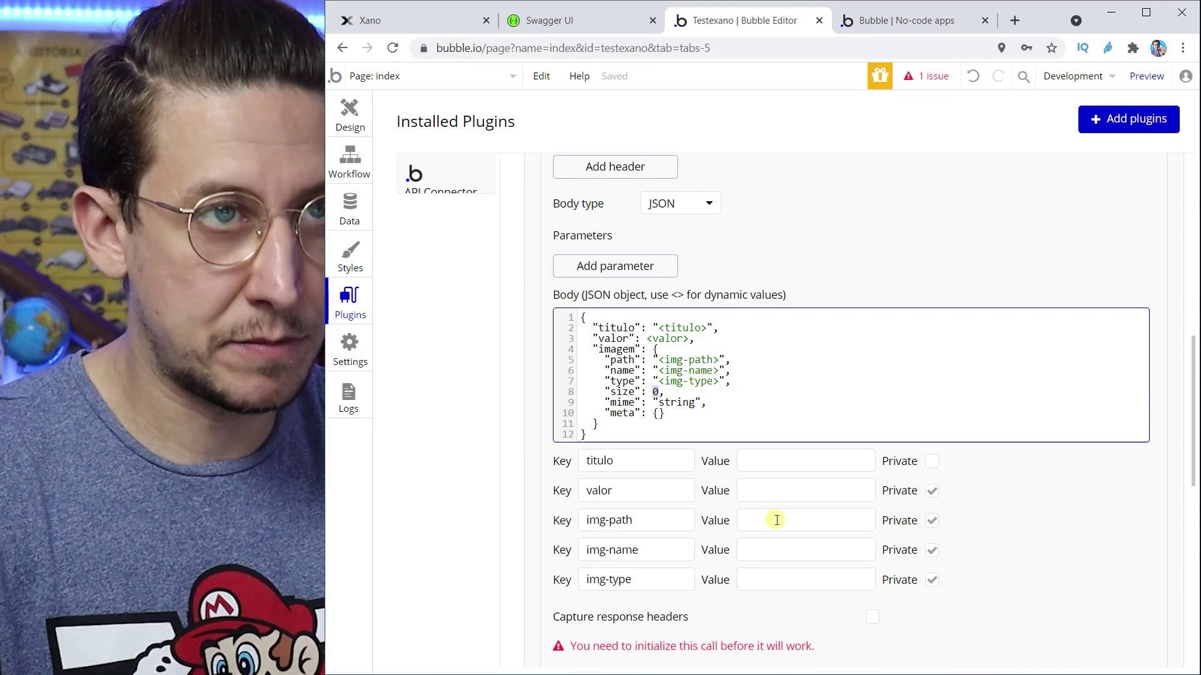
text(<>)
text(im)
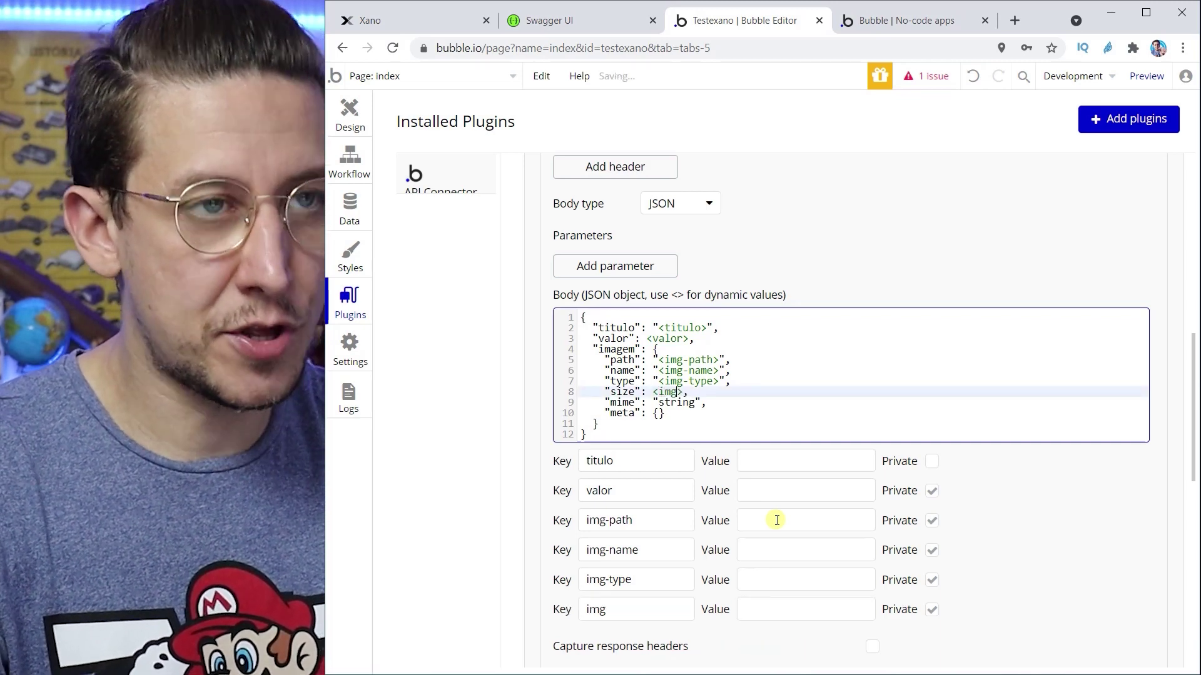
text(g-siz)
- Replace the sample string of imagem's mime with the dynamic value <img-mime> inside the quotes
key(Down)
key(shift+Left)
key(shift+Left)
key(shift+Left)
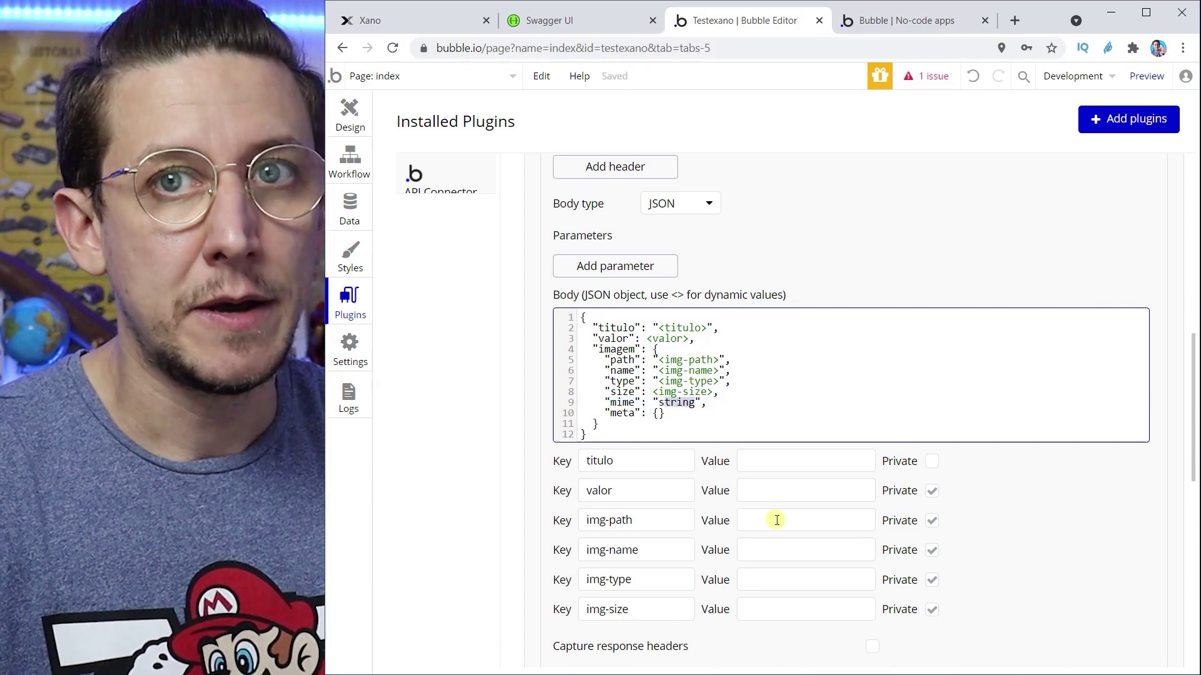
text(<)
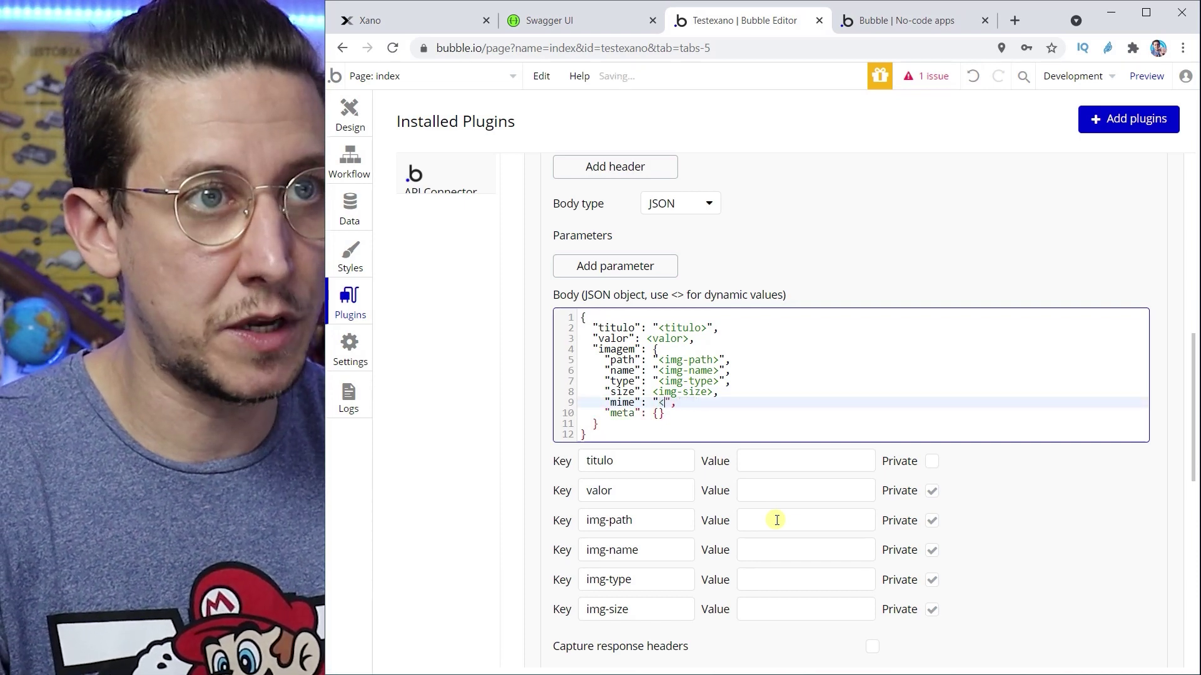
text(im)
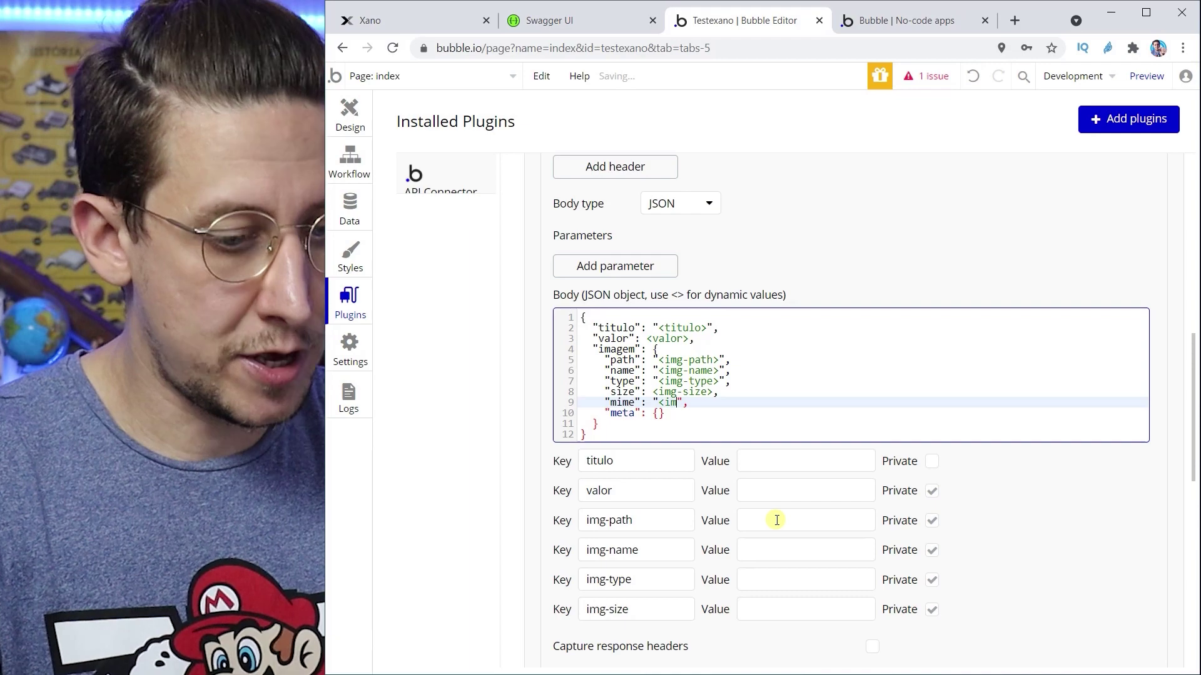
text(g-mime>)
- Split the empty meta object's braces onto separate lines with a blank line between them
key(Down)
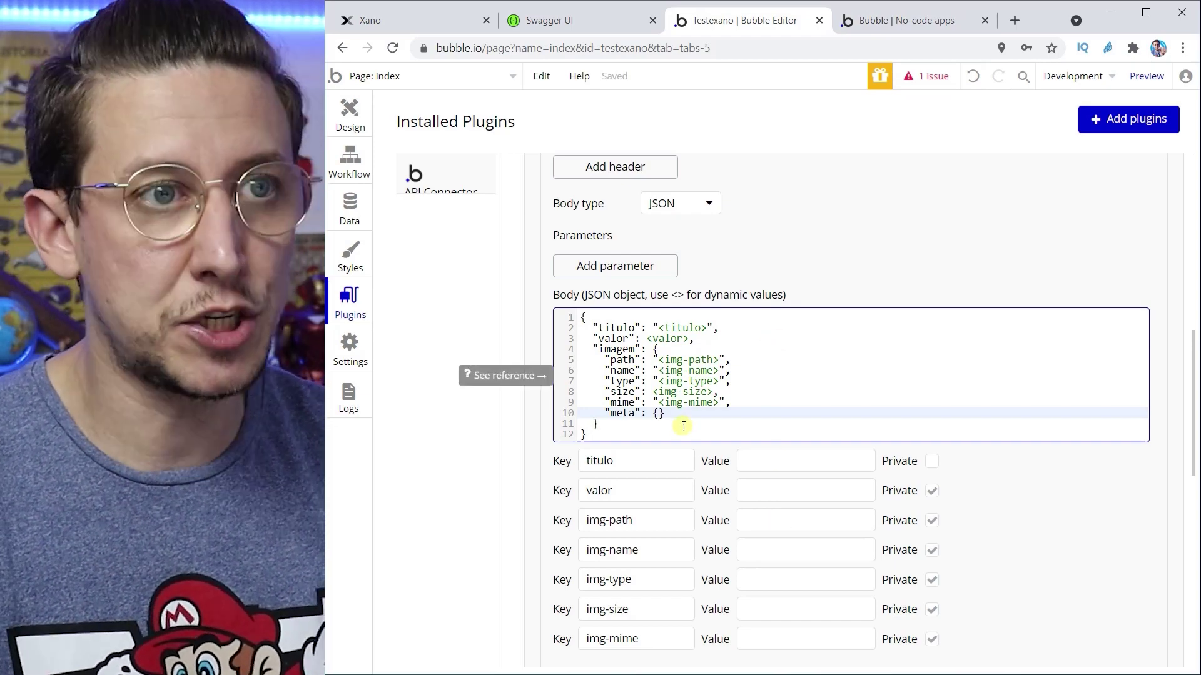
key(Return)
key(Up)
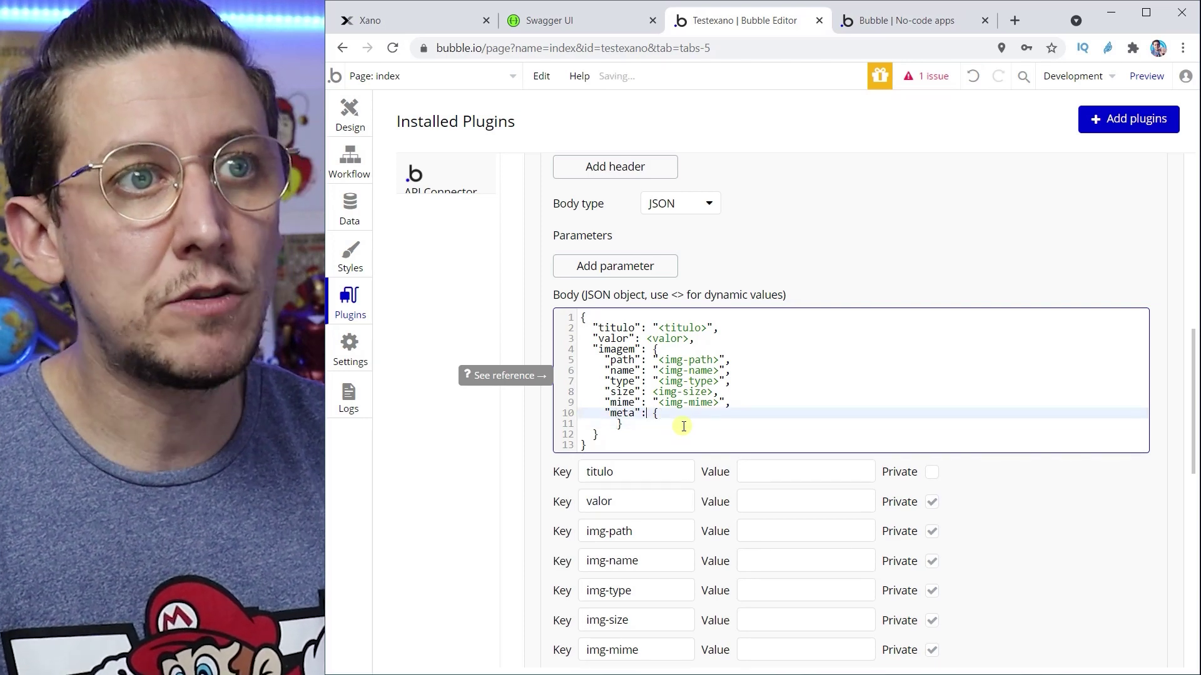
key(Return)
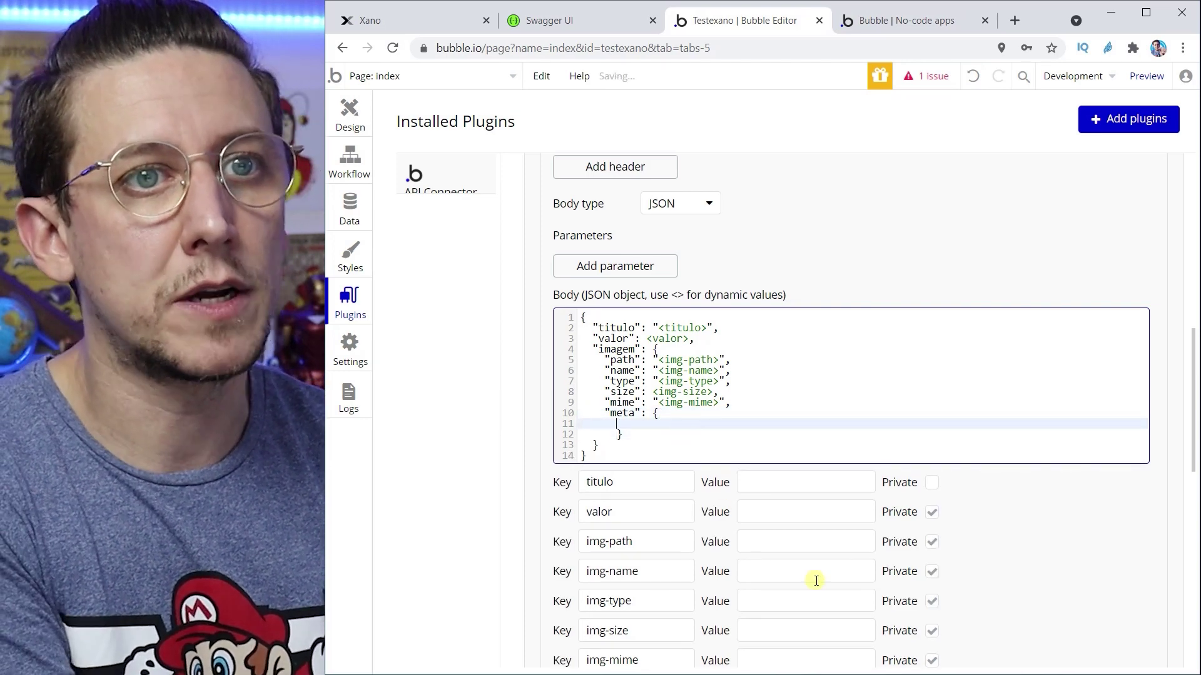
- Make the valor, img-path, img-name, img-type, img-size and img-mime parameters non-private and review the CriarCarro call
scroll(927, 471, down, 3)
click(931, 356)
click(932, 385)
click(932, 415)
click(932, 444)
click(932, 474)
click(932, 504)
scroll(677, 402, down, 3)
scroll(674, 403, up, 10)
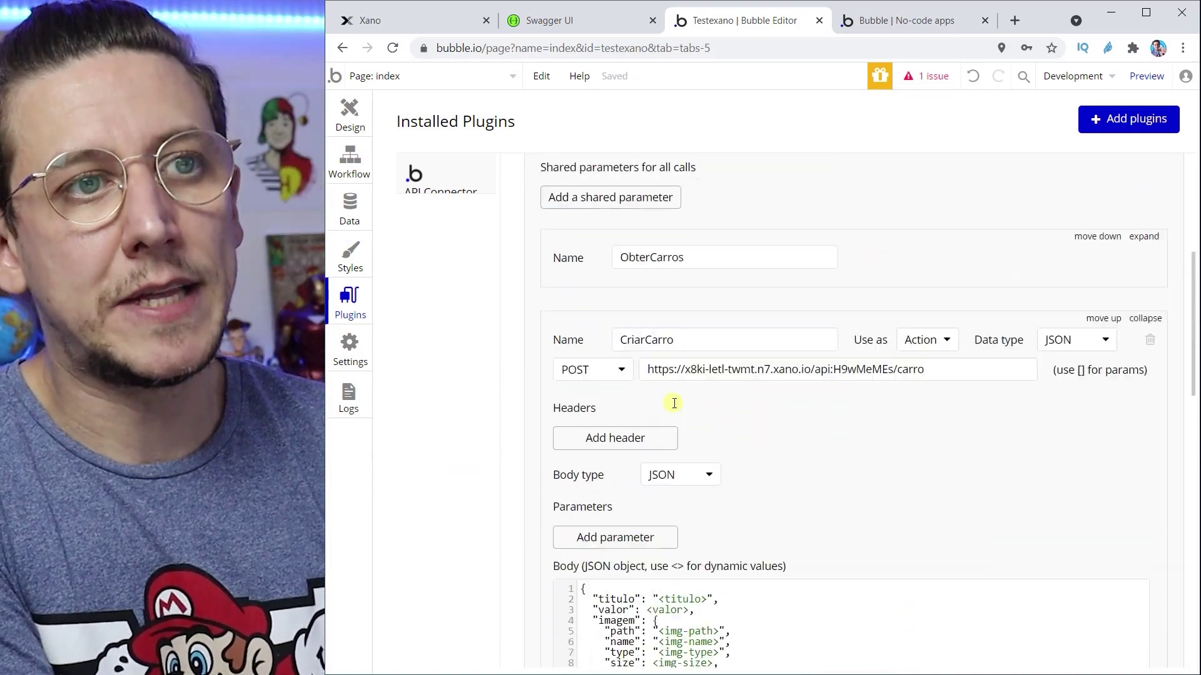
scroll(675, 404, down, 4)
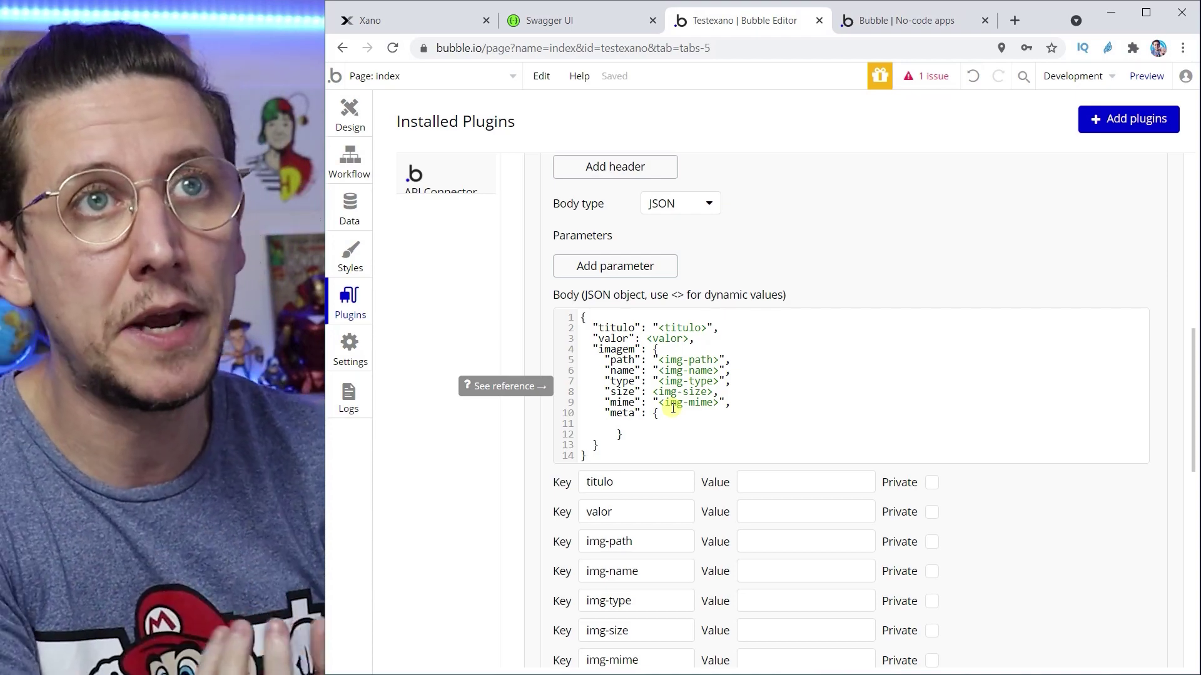
- Switch from the Bubble editor to the endpoint list of the public API group in Xano
click(413, 20)
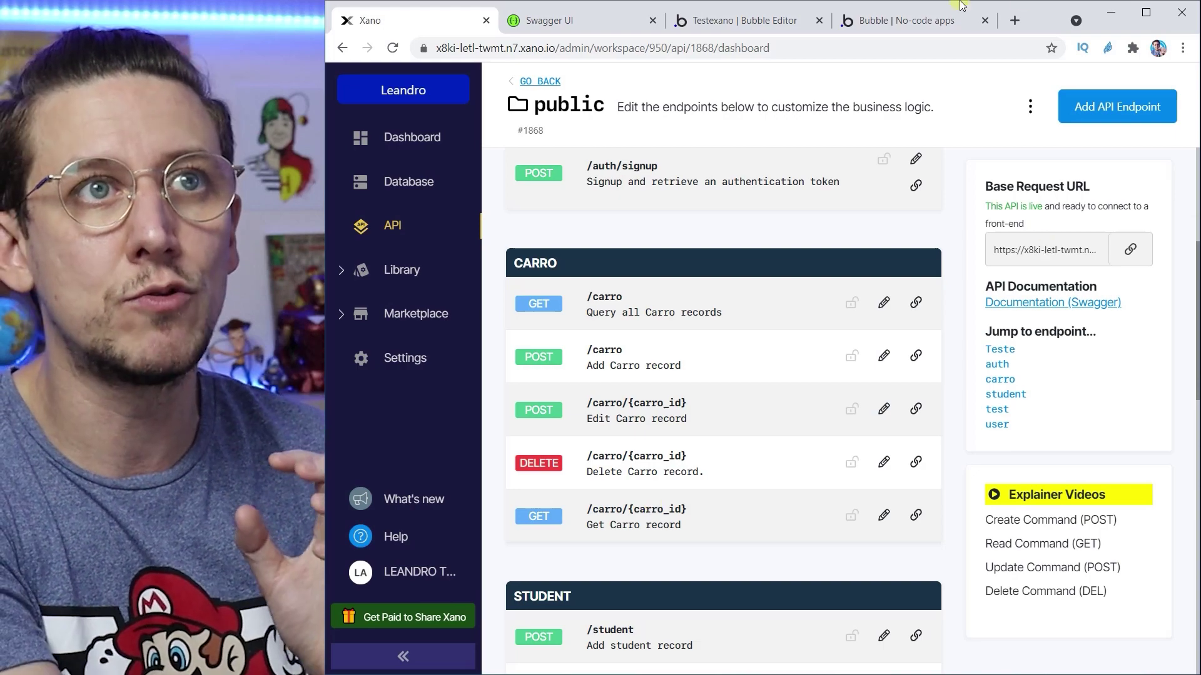
click(745, 20)
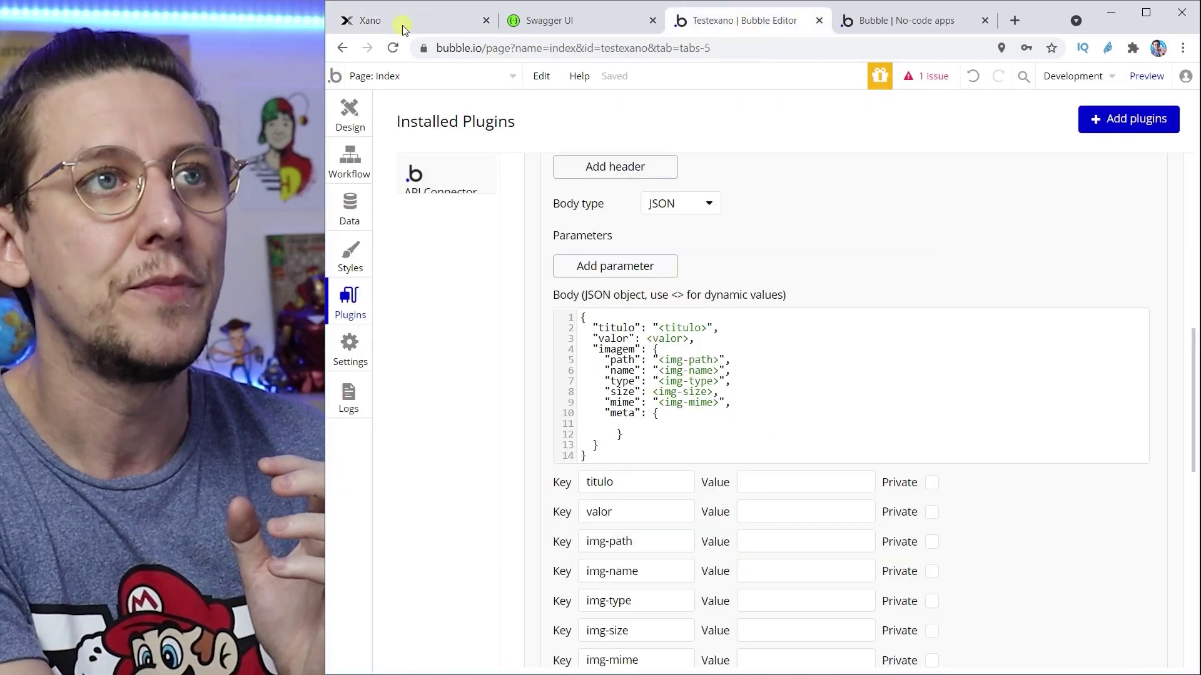
click(393, 22)
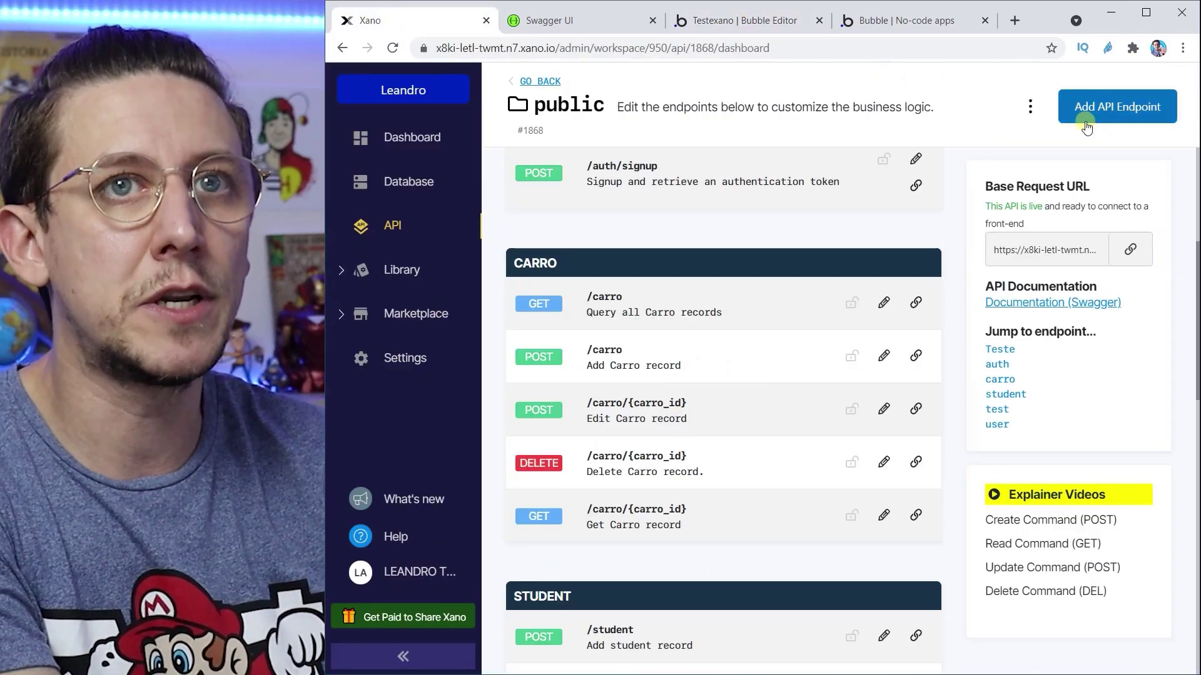
- Create an image upload endpoint in the public API group, POST upload/image with authentication disabled
click(1112, 108)
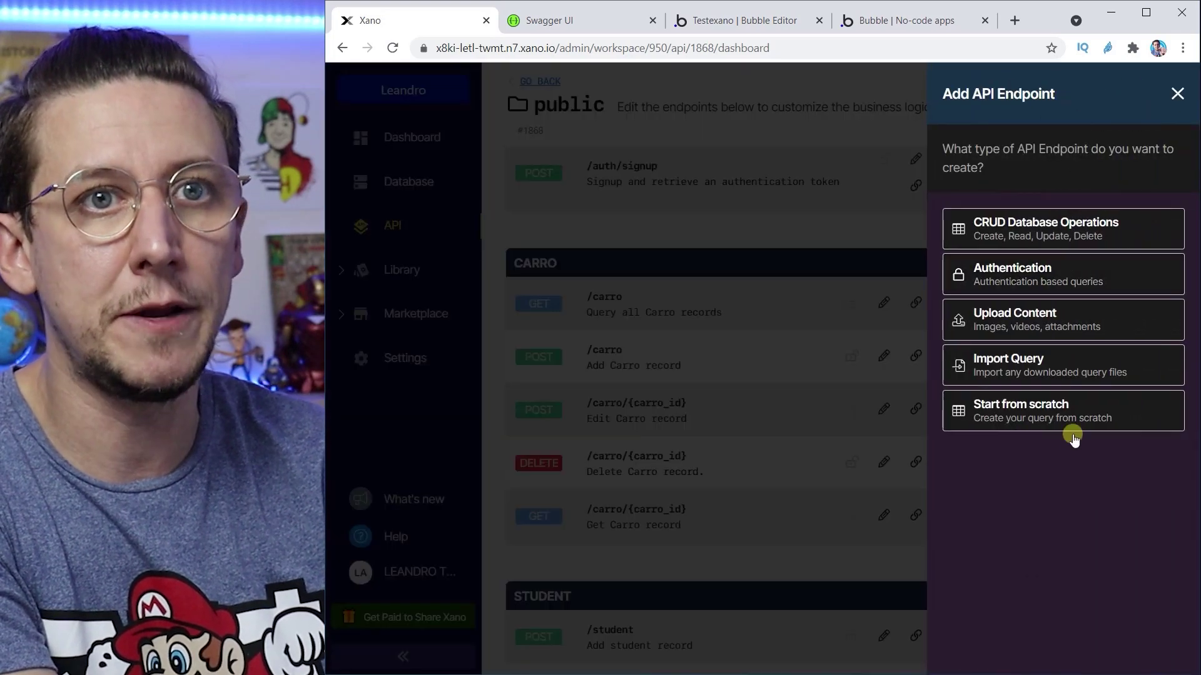
click(1030, 321)
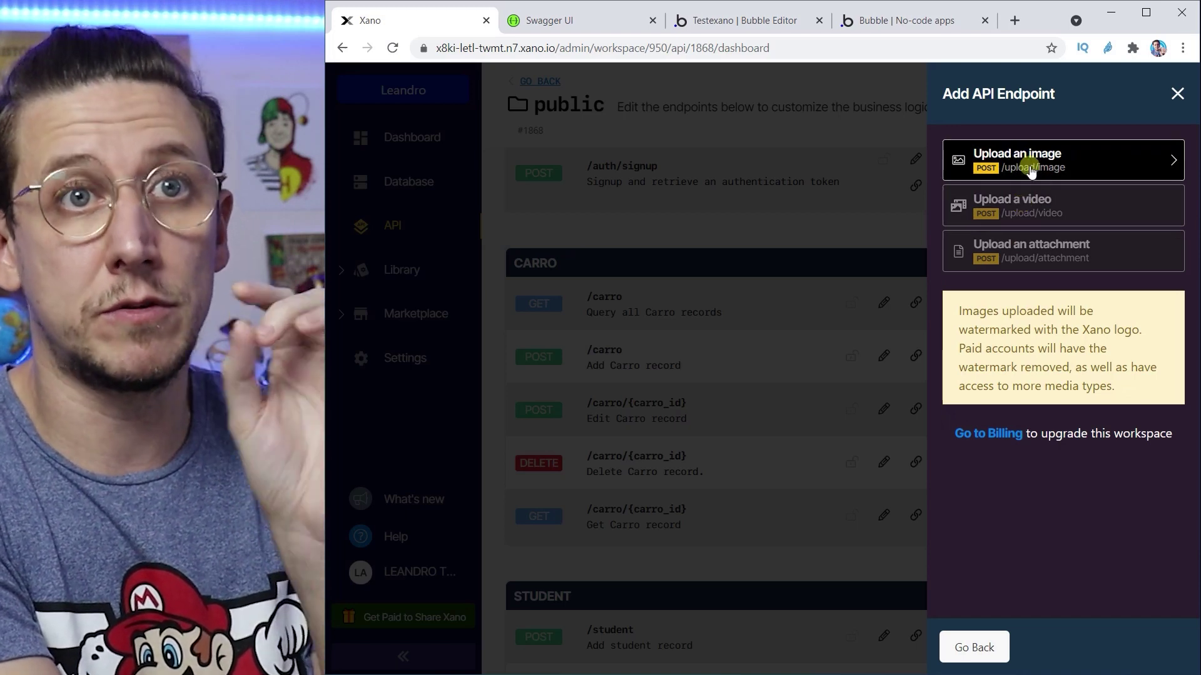
click(1056, 171)
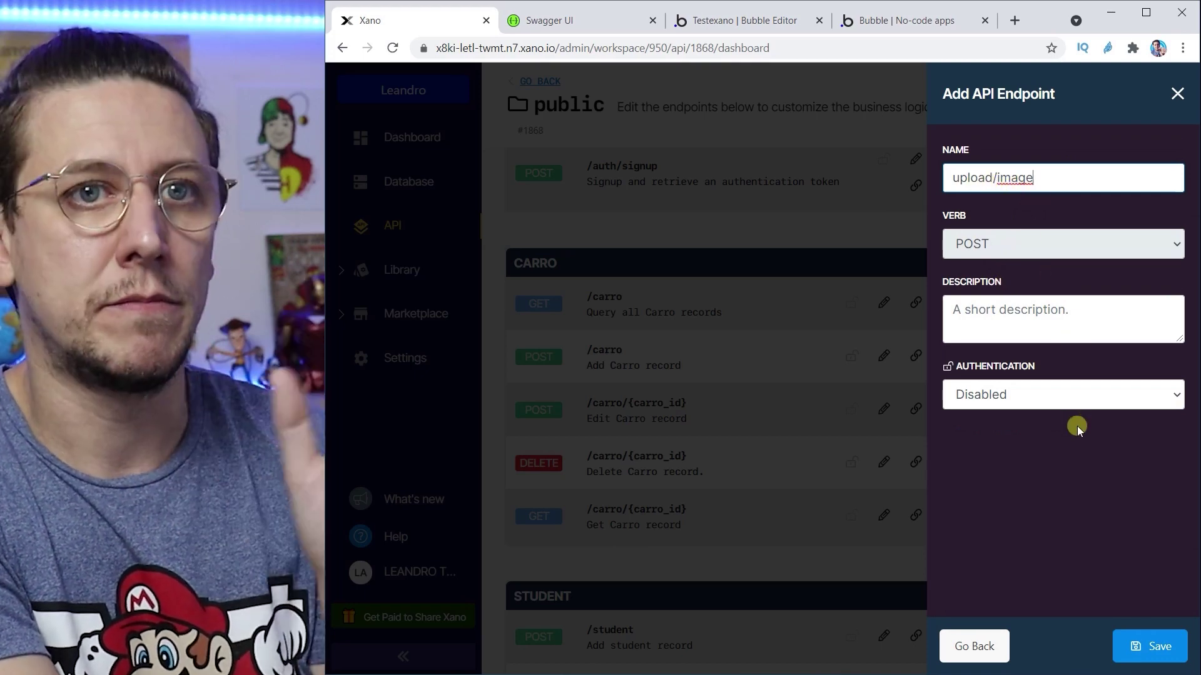
click(1150, 652)
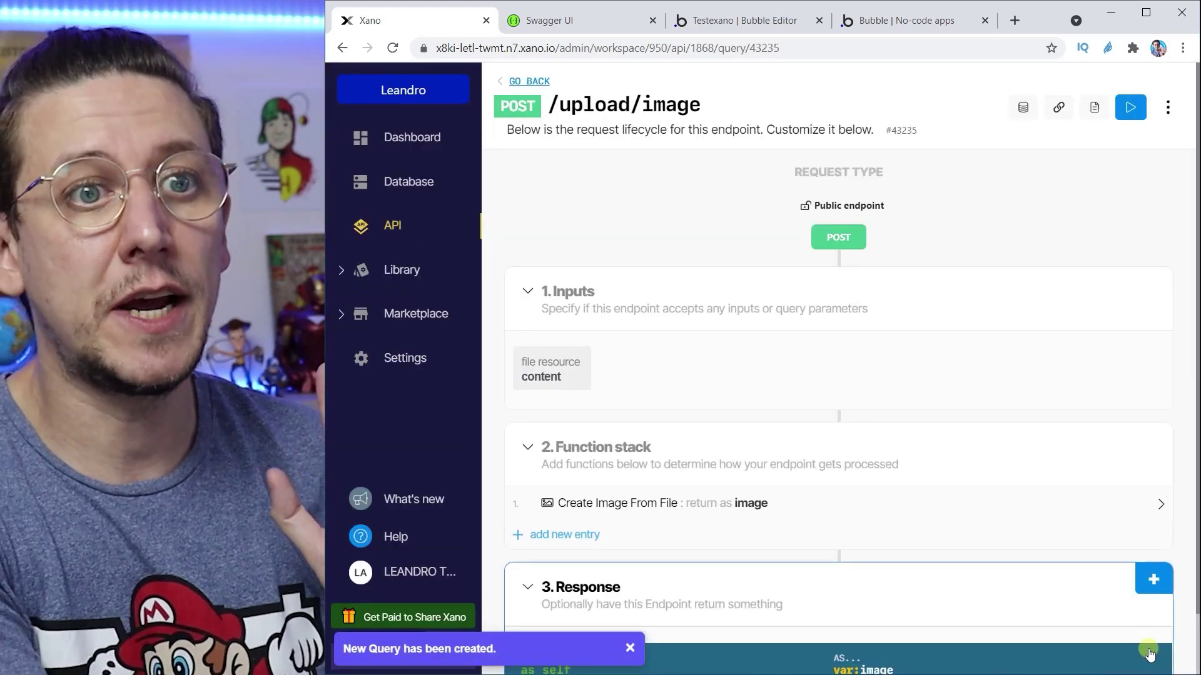
- Return to the public API group's endpoint list and locate the /upload/image endpoint
click(394, 227)
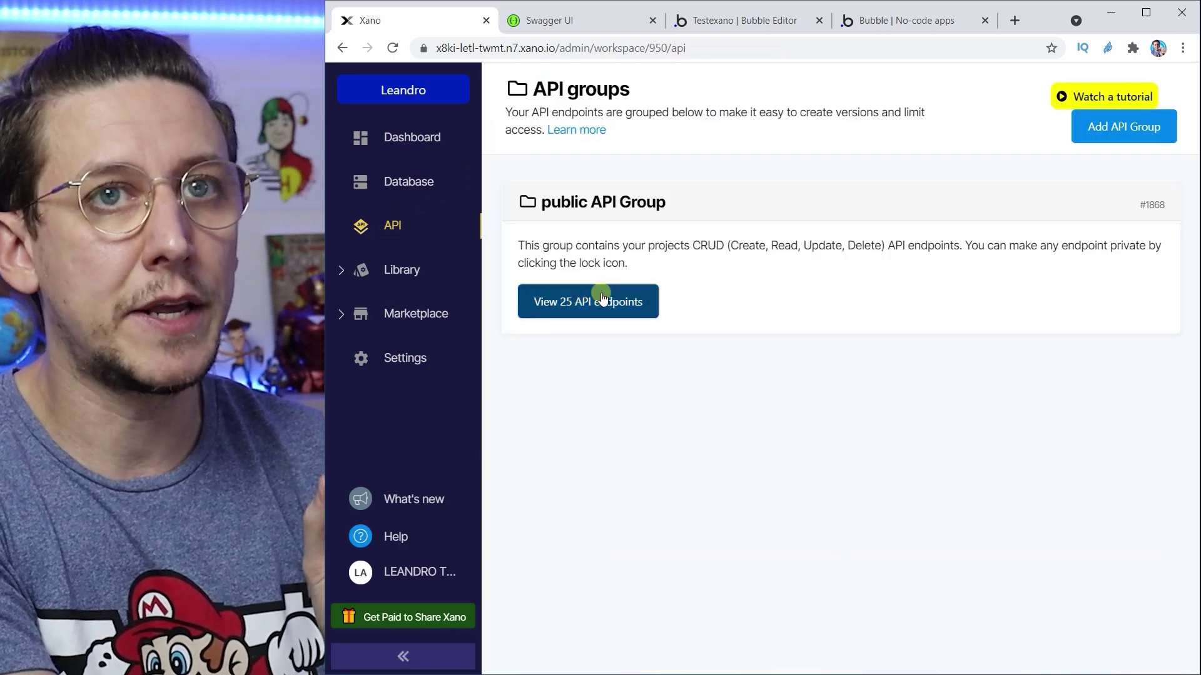
click(587, 302)
scroll(594, 385, down, 5)
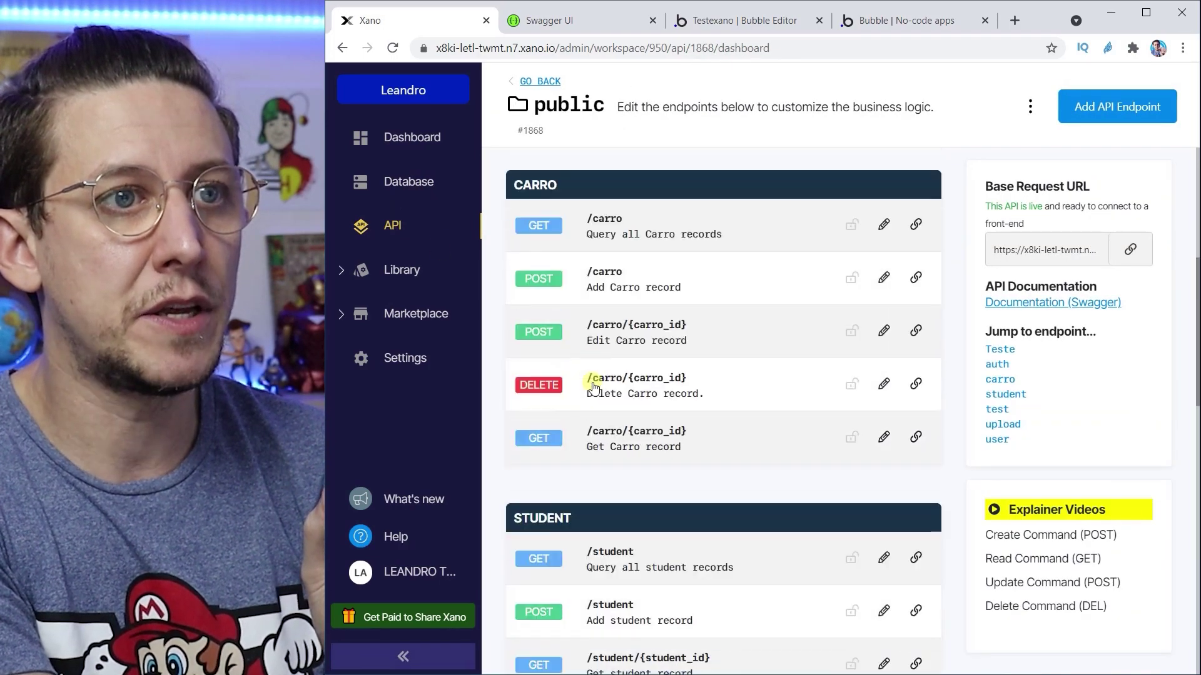
scroll(594, 384, down, 15)
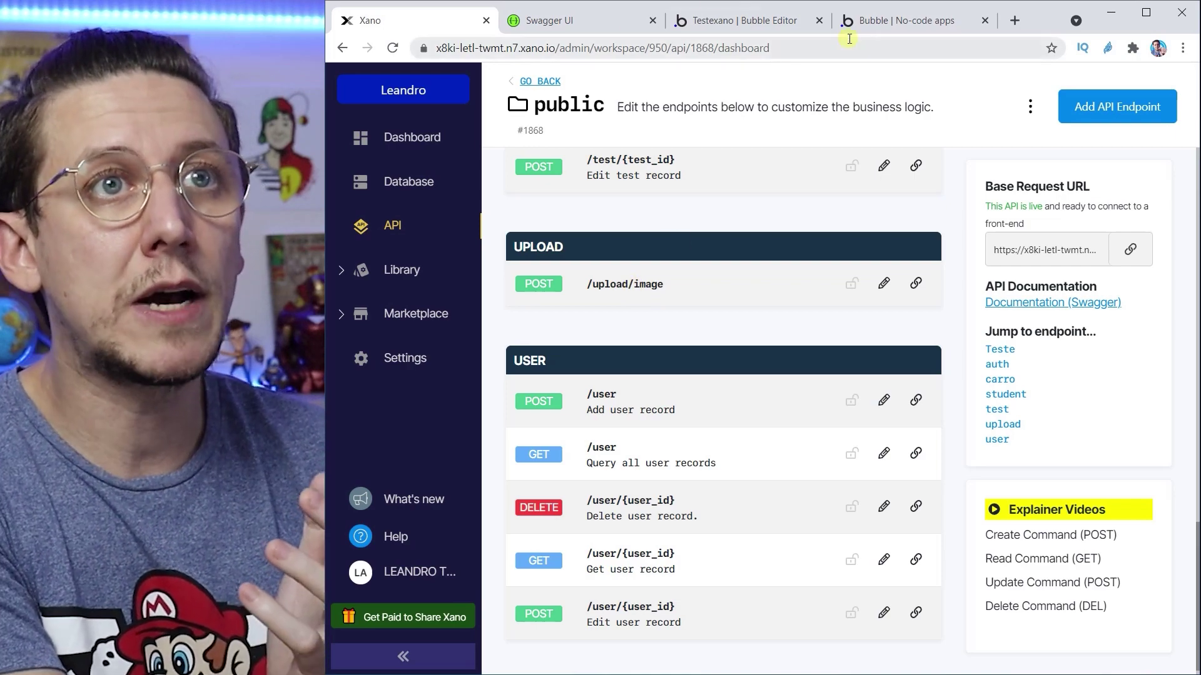
- Switch to the Bubble editor, collapse the CriarCarro call and add another API call named UploadImage
click(774, 23)
scroll(939, 321, up, 5)
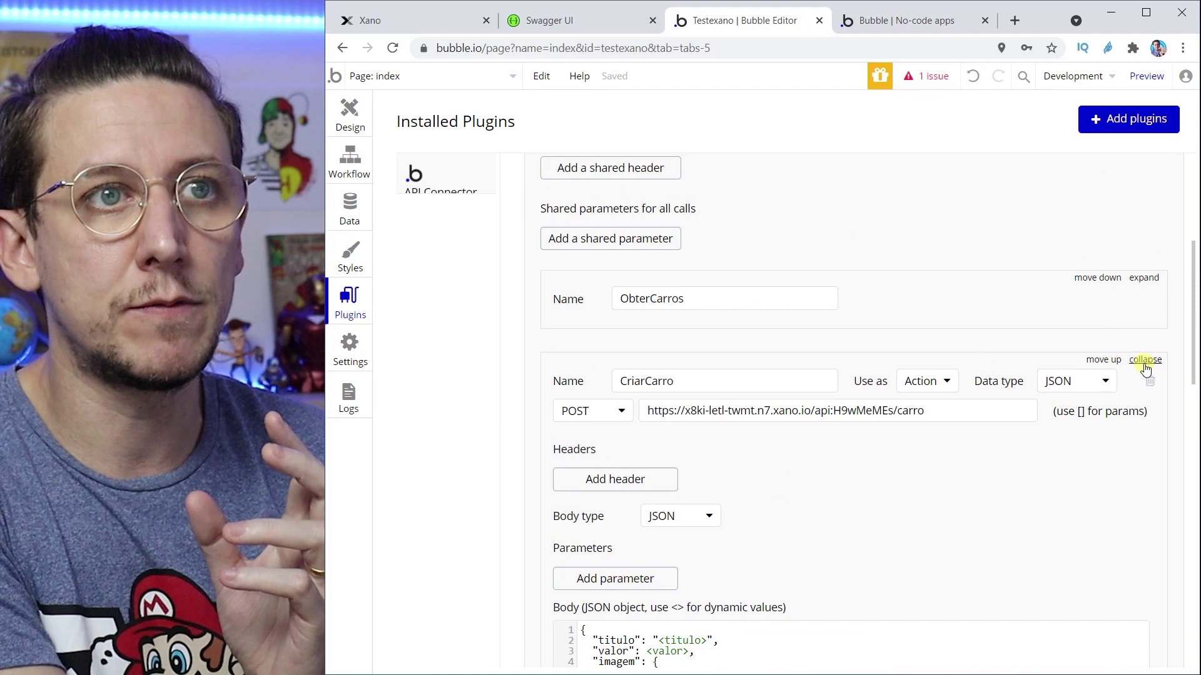
click(1144, 362)
click(632, 450)
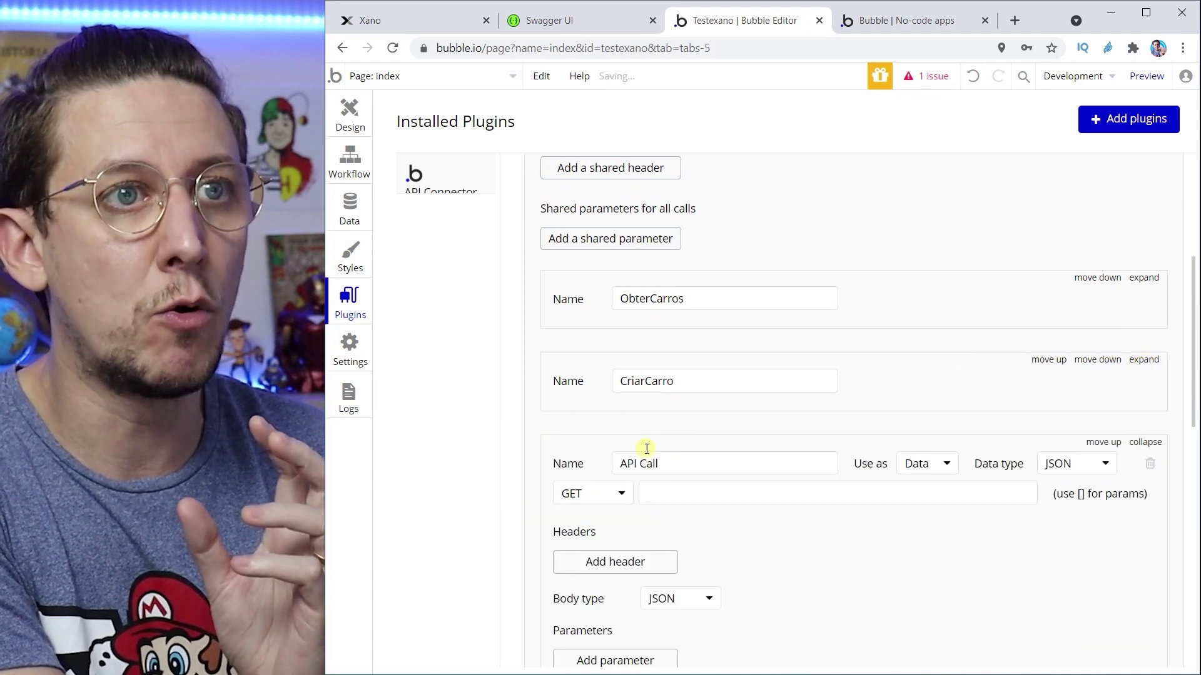
double_click(650, 463)
triple_click(667, 464)
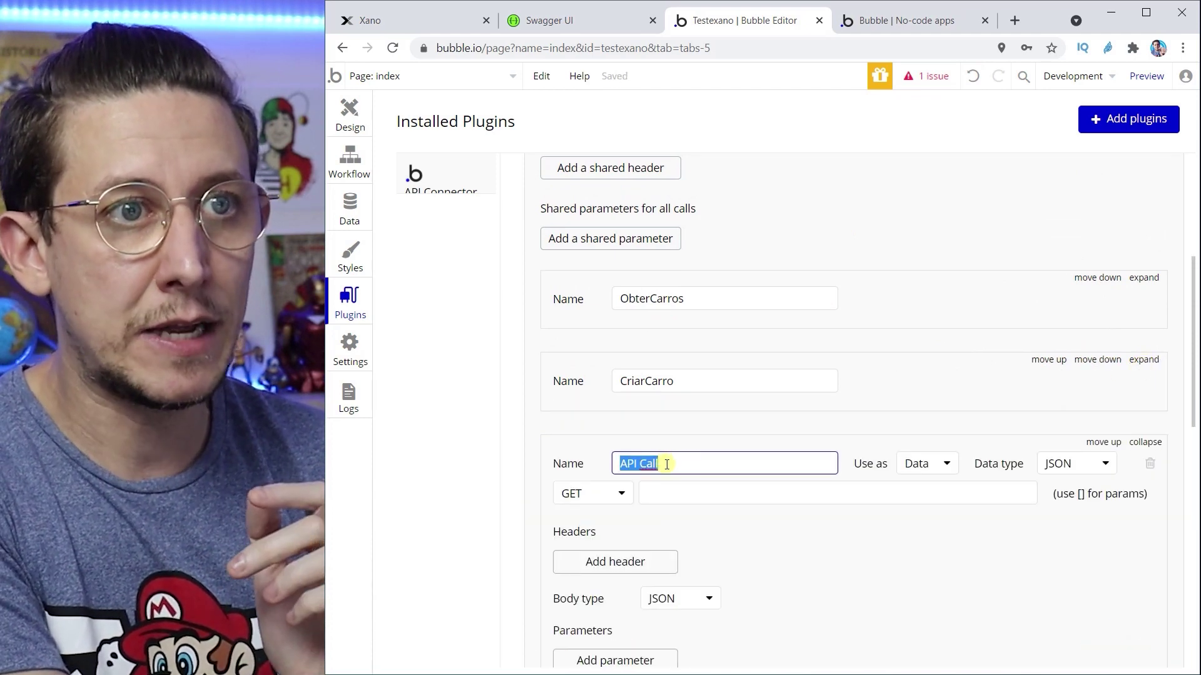
text(UploadImage)
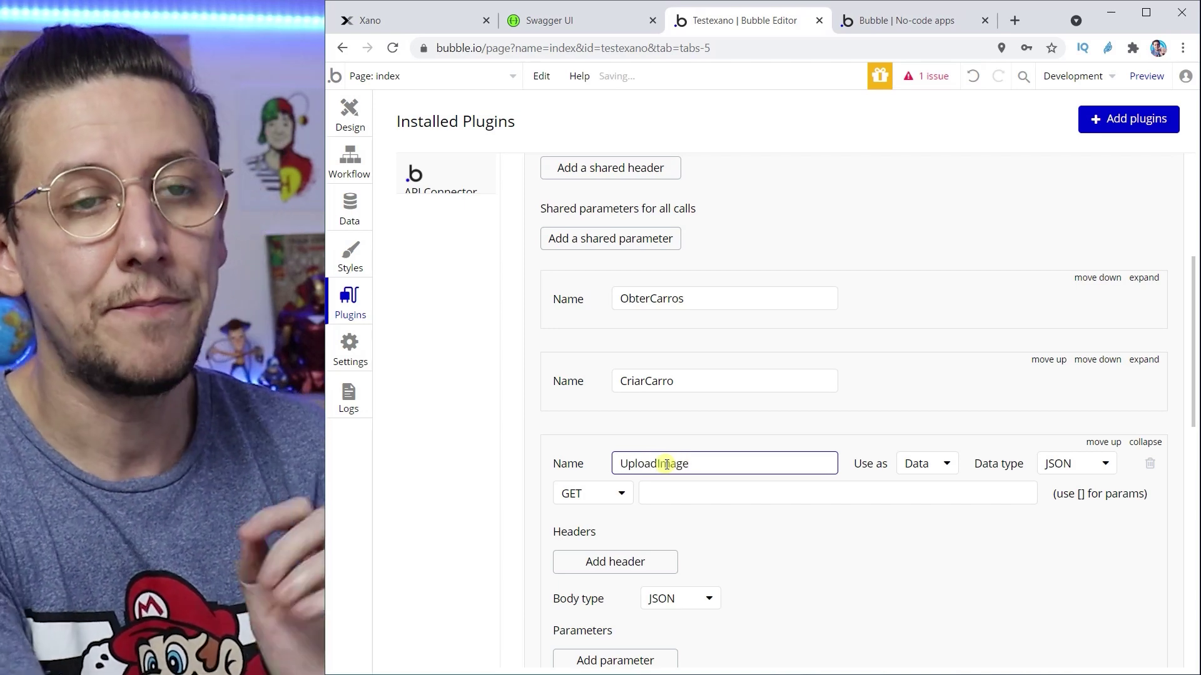
- Configure the UploadImage call for use as an Action with the POST method and a Form-data body
click(946, 465)
click(935, 521)
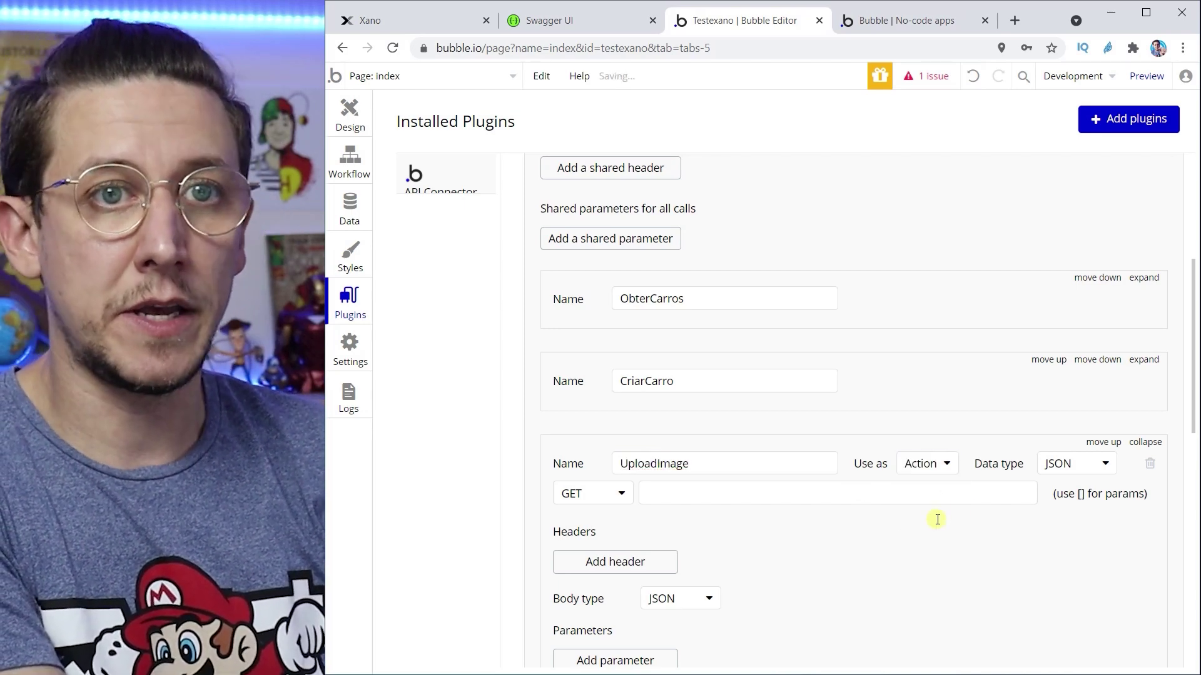
click(621, 497)
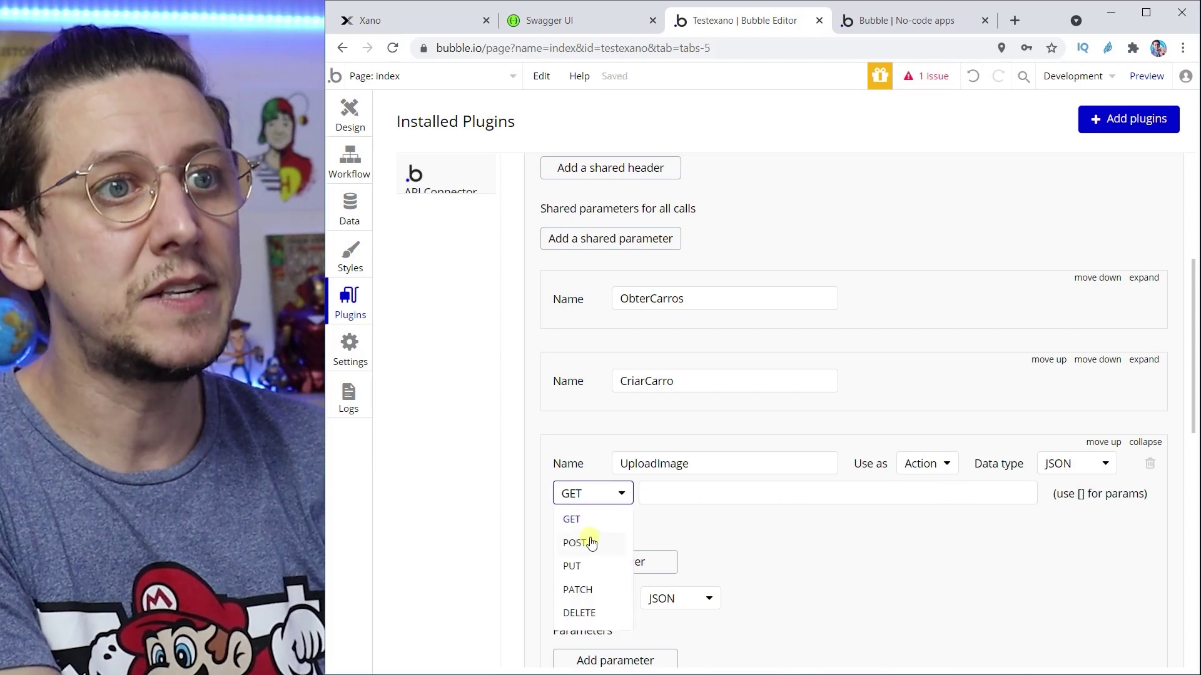
click(588, 544)
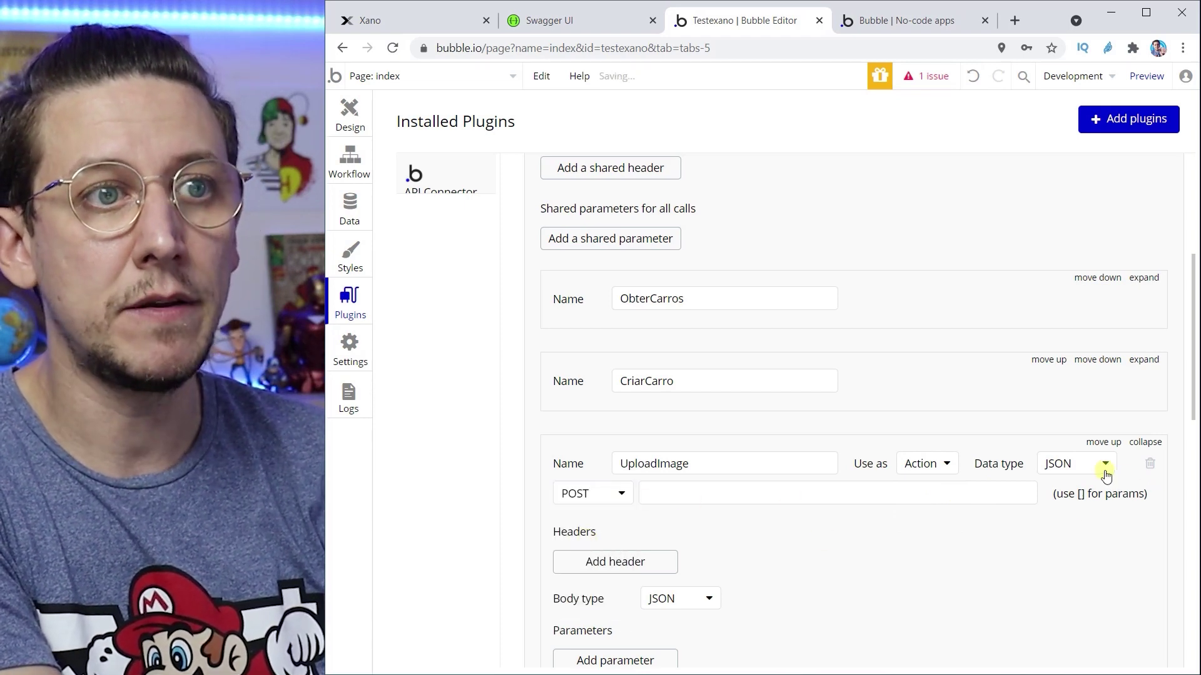
scroll(863, 606, down, 4)
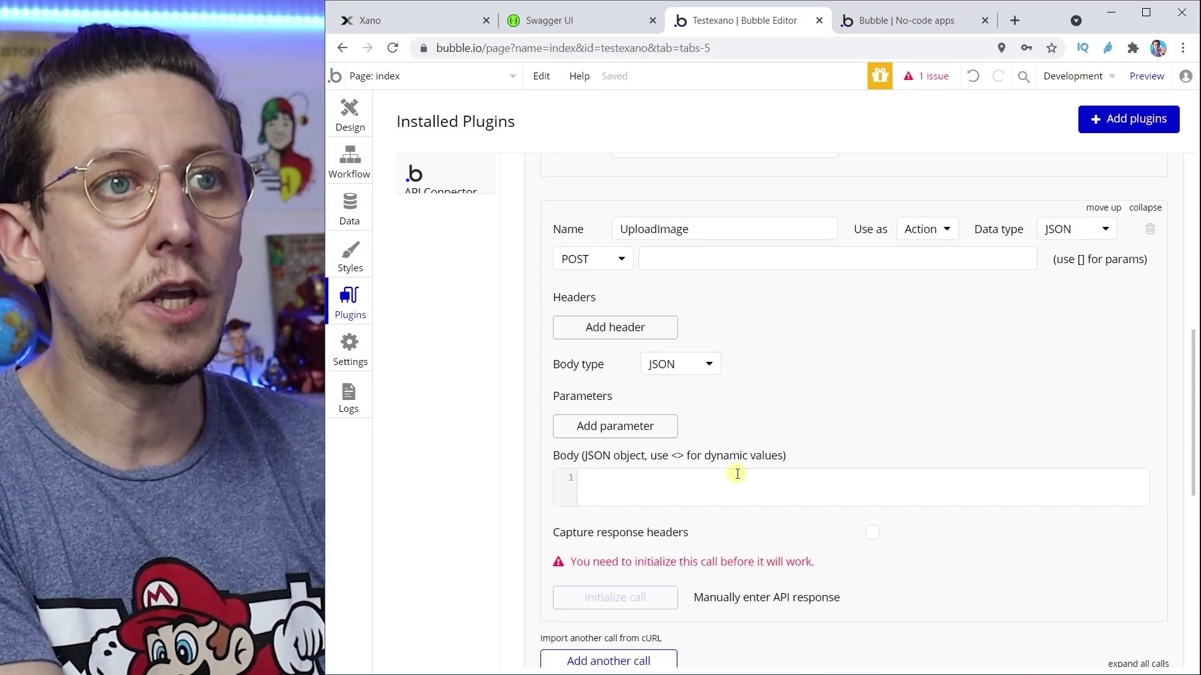
click(681, 363)
click(674, 415)
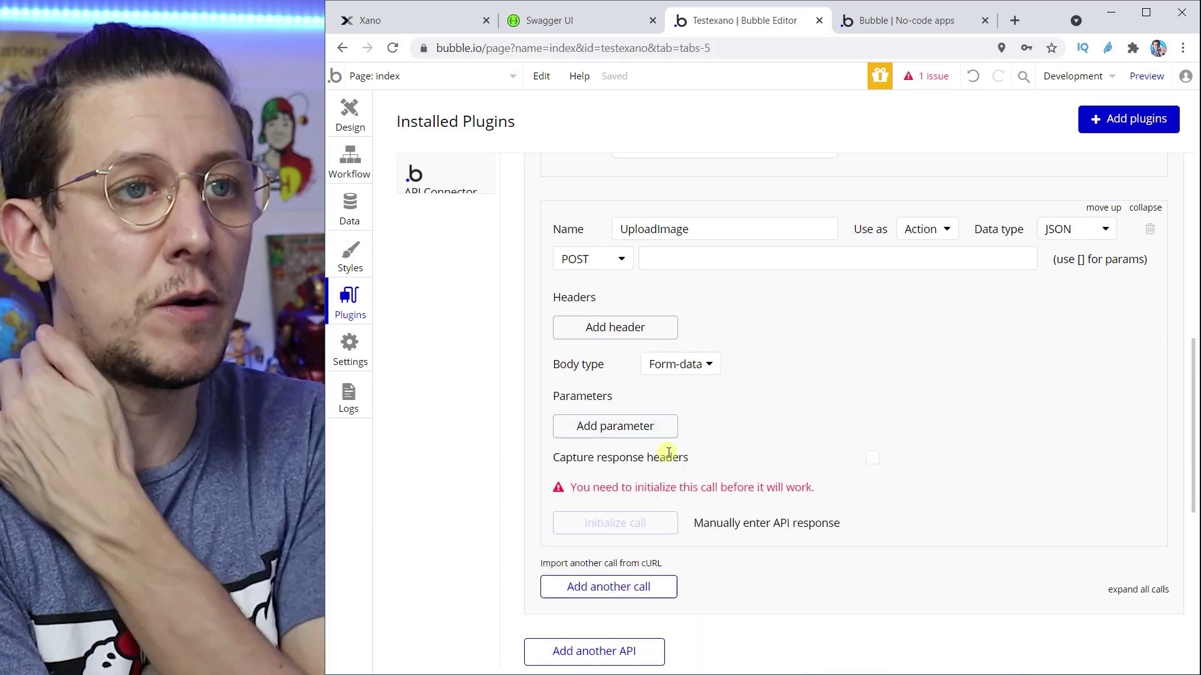
click(898, 259)
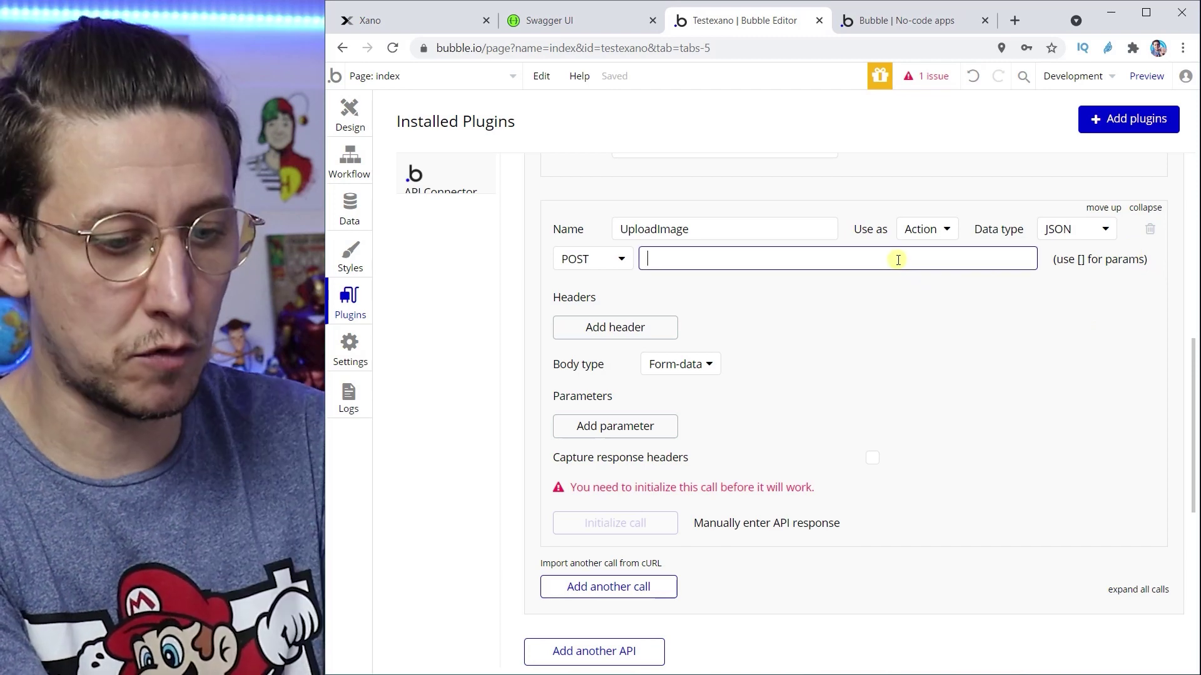
key(ctrl+v)
key(ctrl+z)
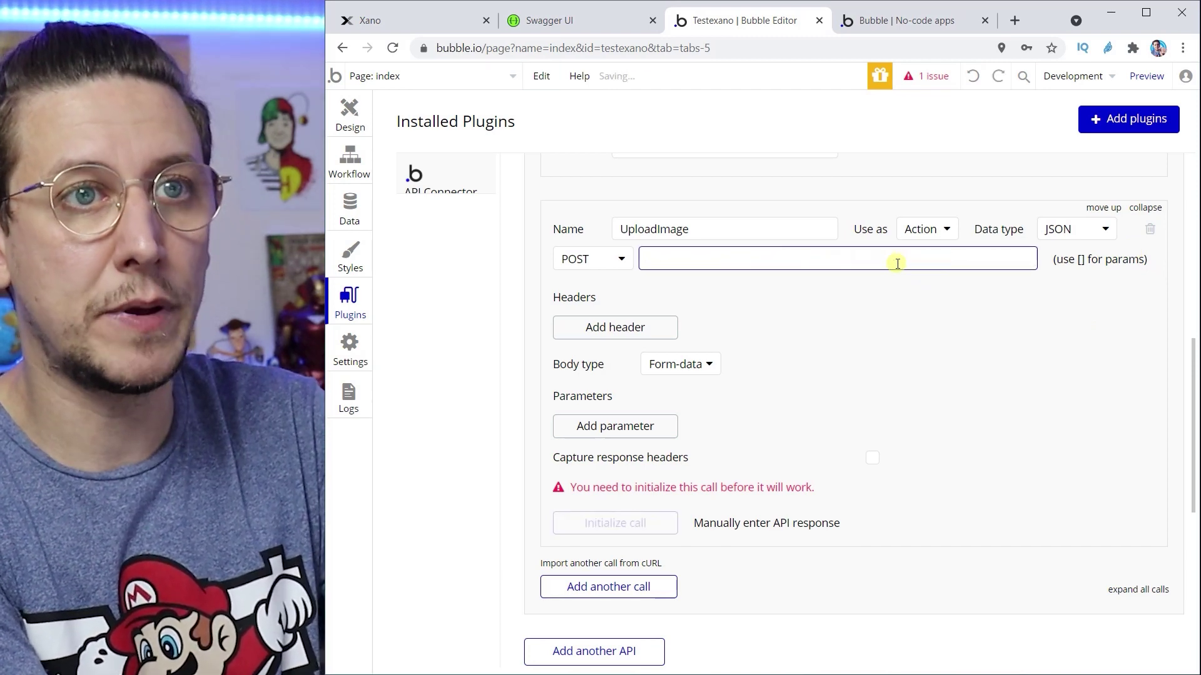
- Copy the /upload/image endpoint URL from Xano into Bubble's UploadImage call and try to initialize the call
click(402, 19)
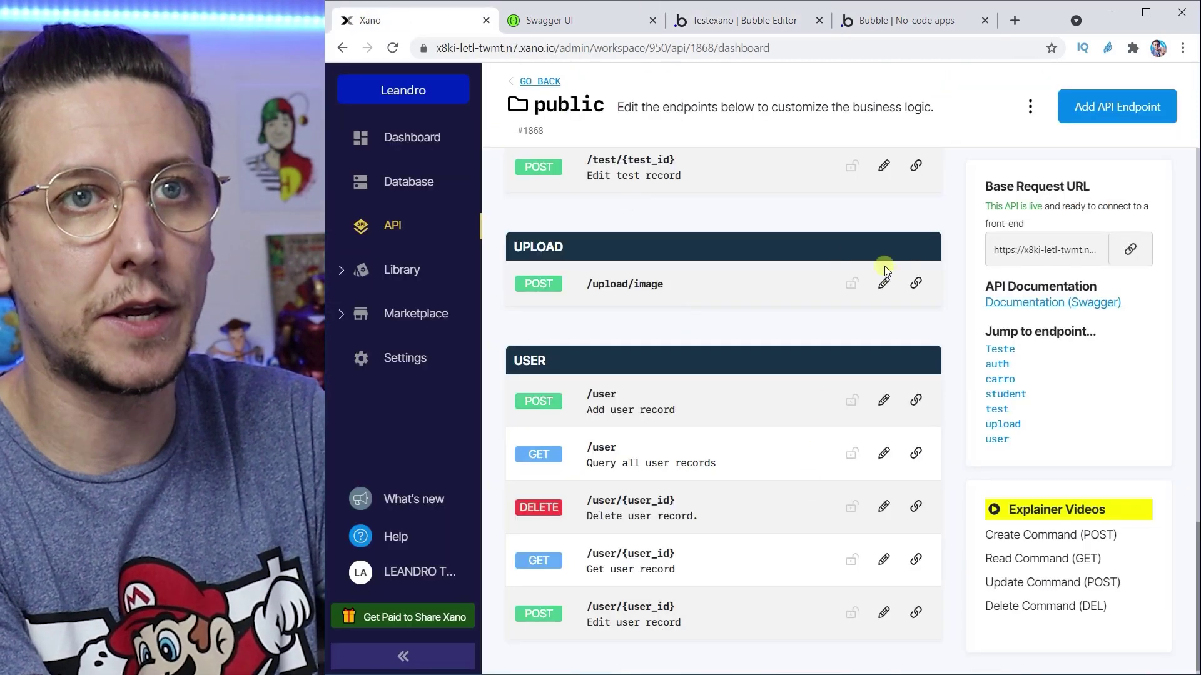
click(916, 284)
click(743, 30)
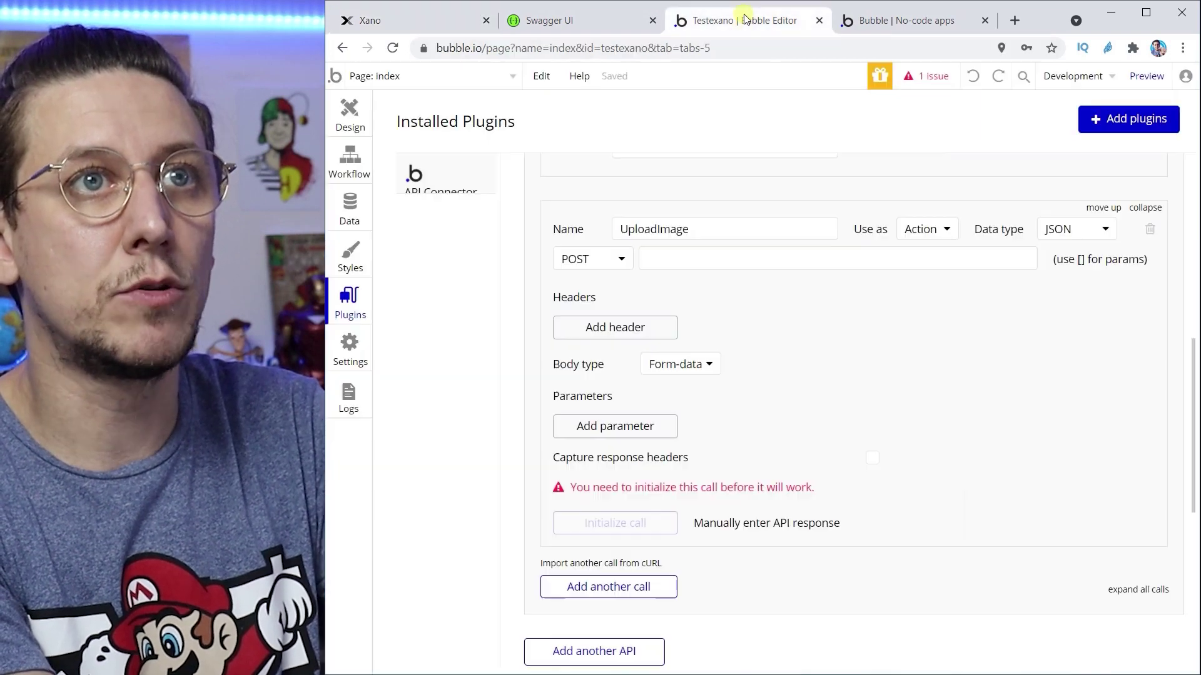
click(715, 255)
key(ctrl+v)
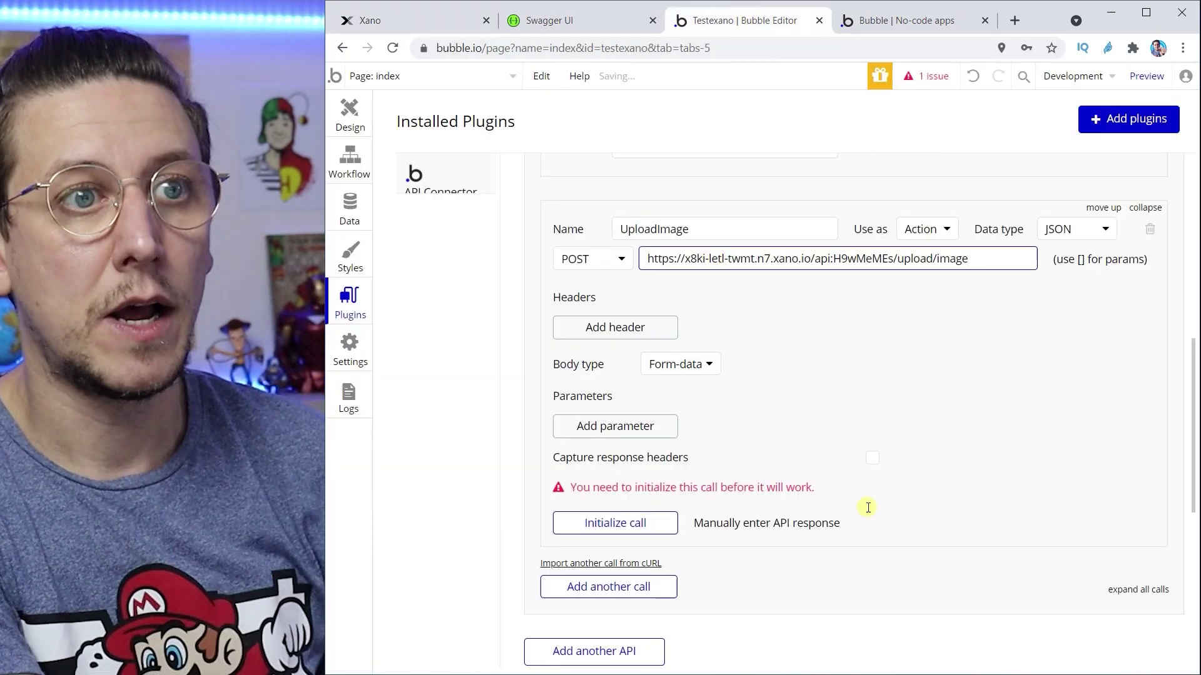
click(615, 524)
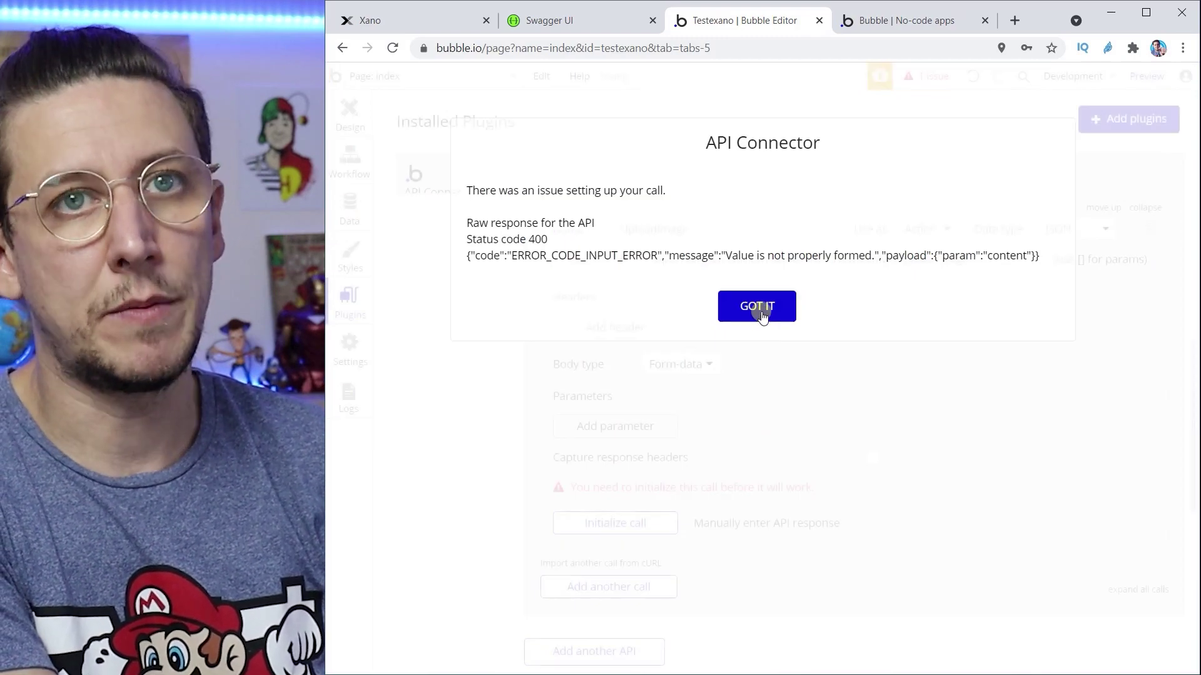
click(760, 310)
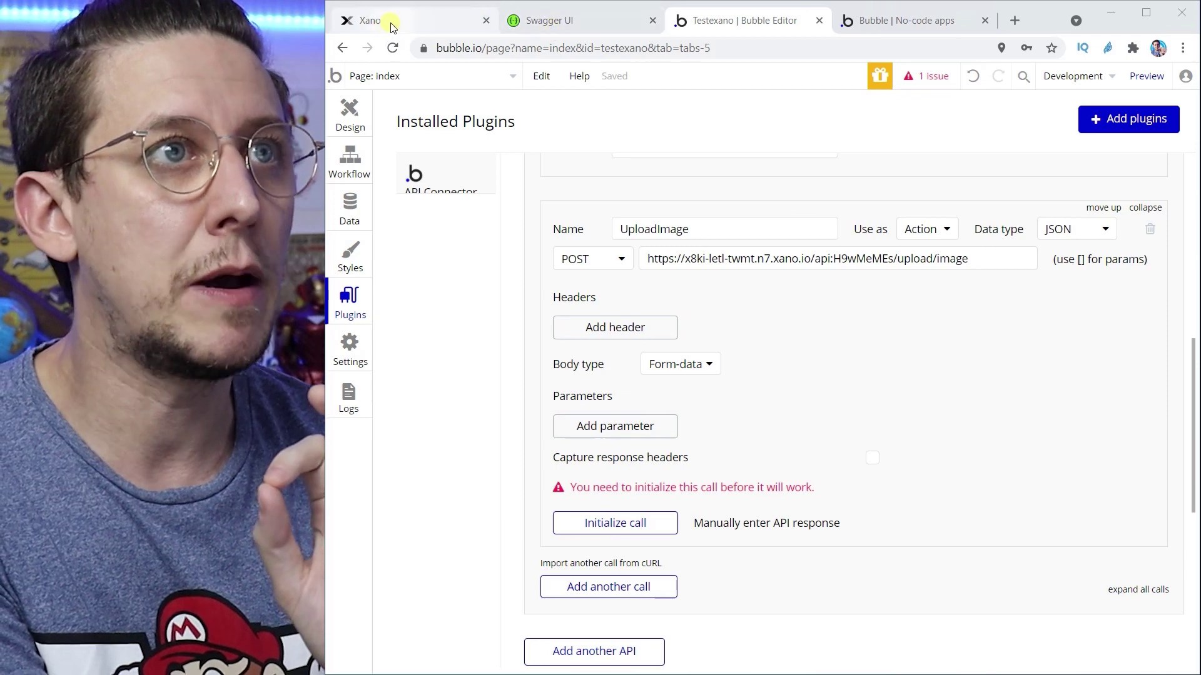
- Reload the Swagger documentation and examine the request body parameter of the POST /upload/image endpoint
click(504, 23)
click(604, 48)
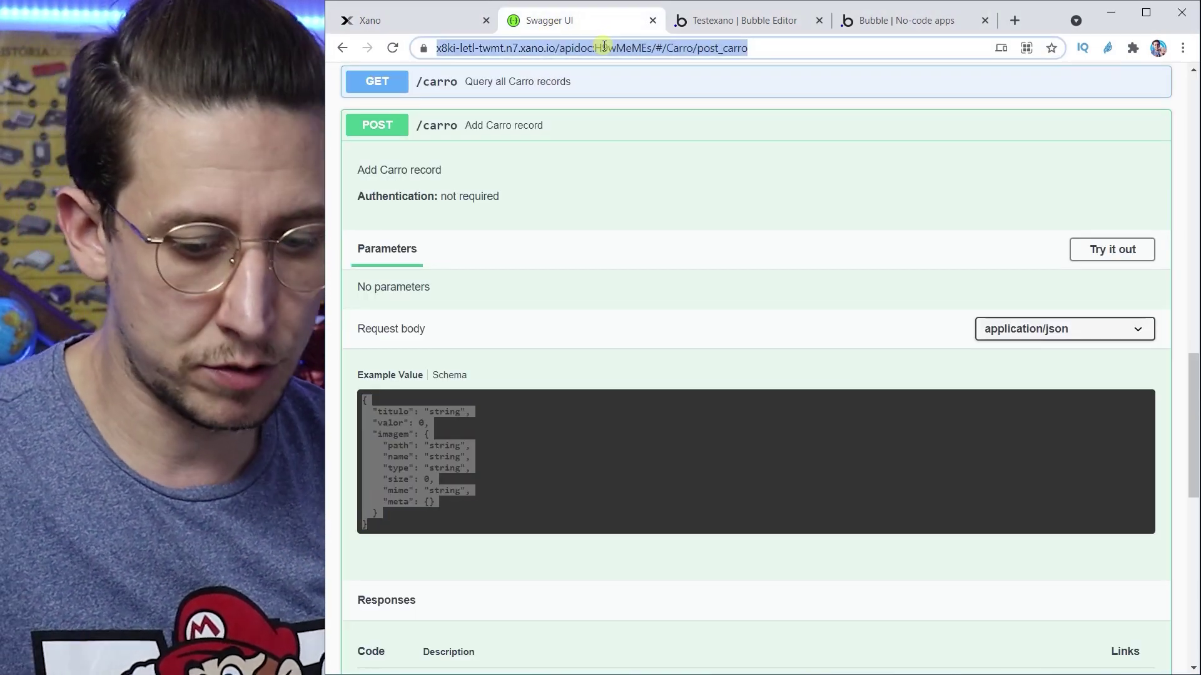
key(Return)
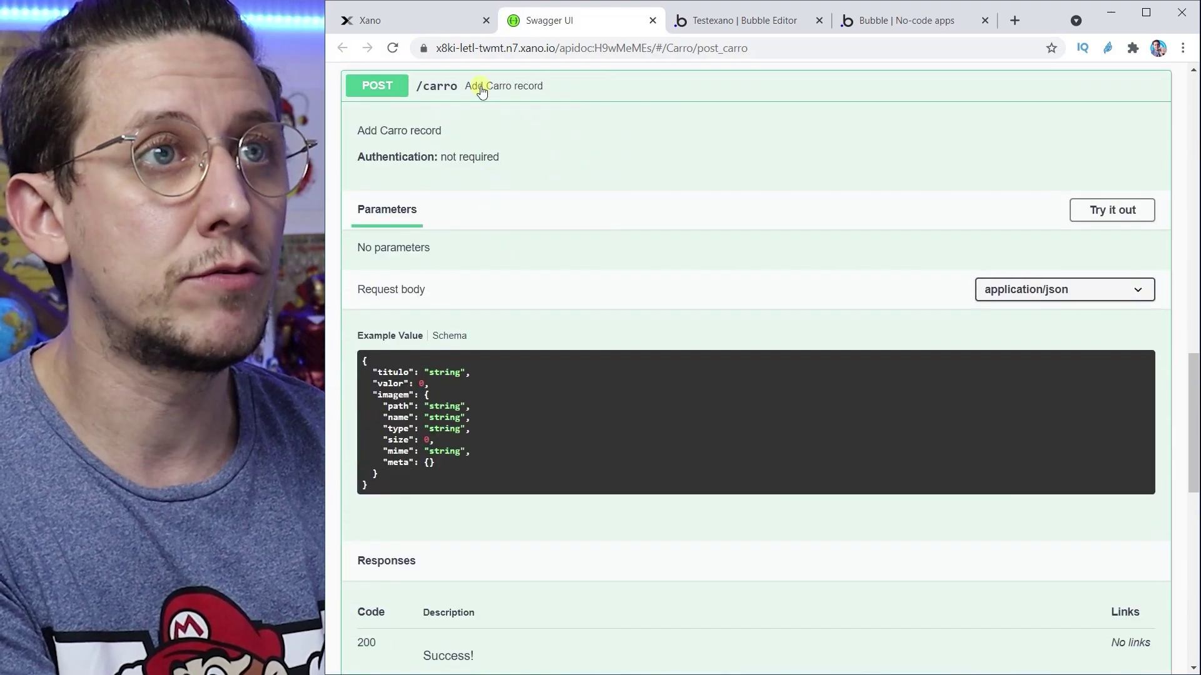
click(475, 86)
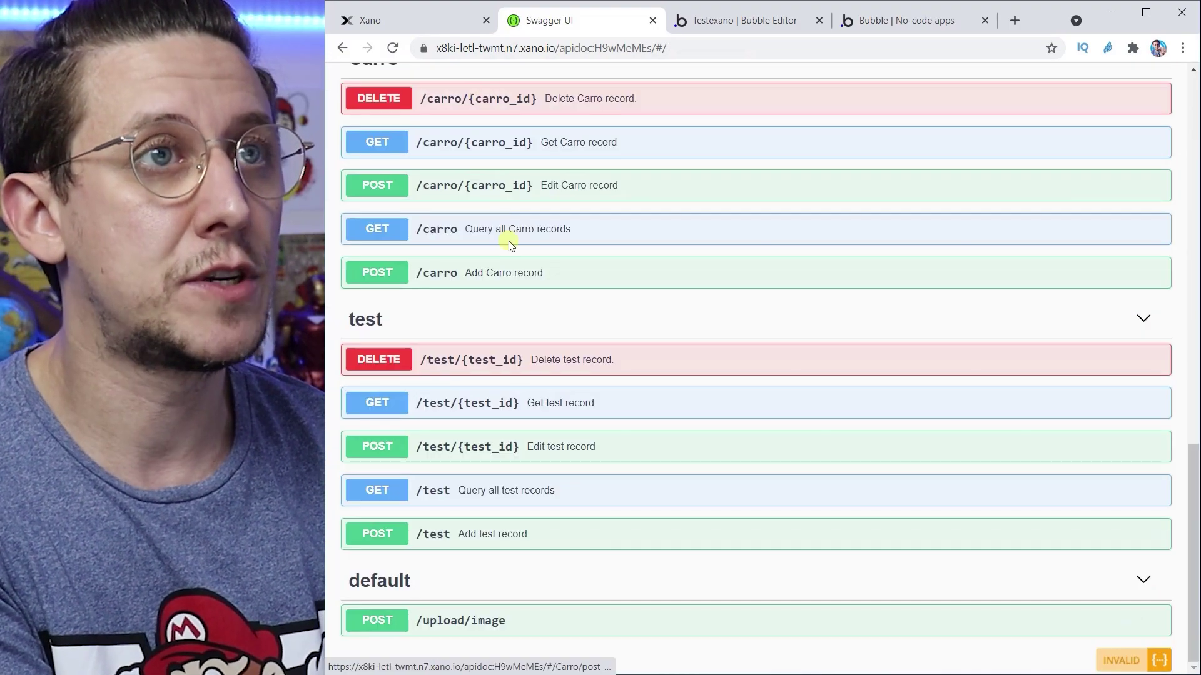
click(474, 634)
scroll(584, 568, down, 9)
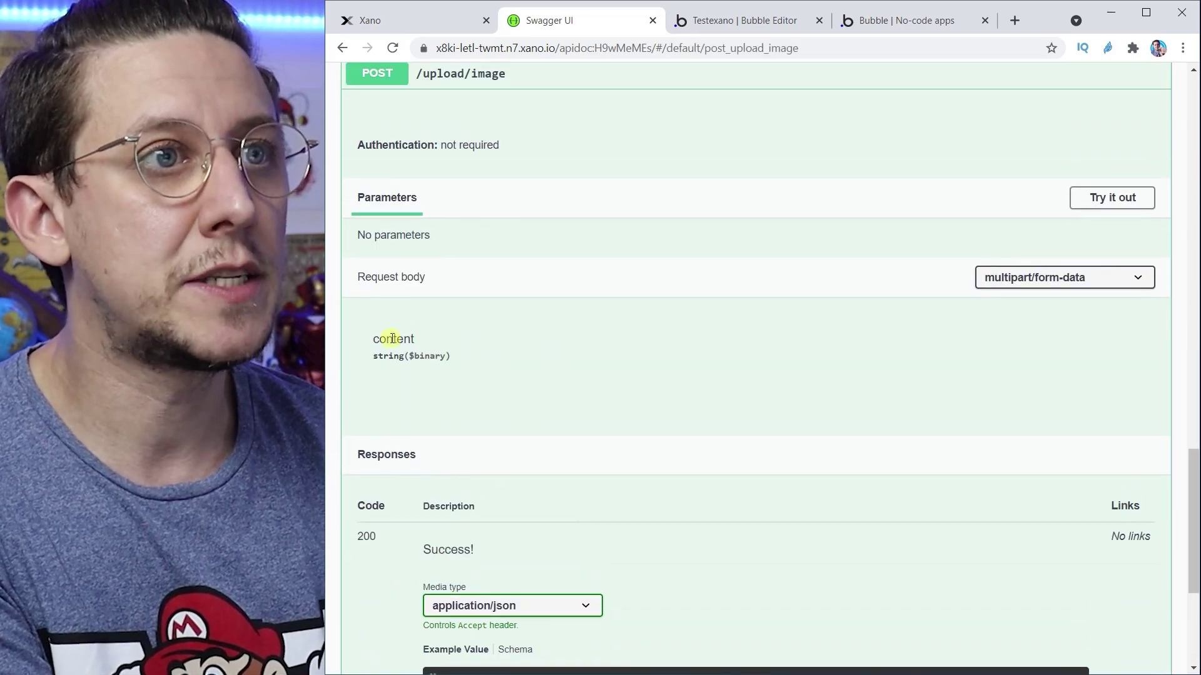
double_click(382, 337)
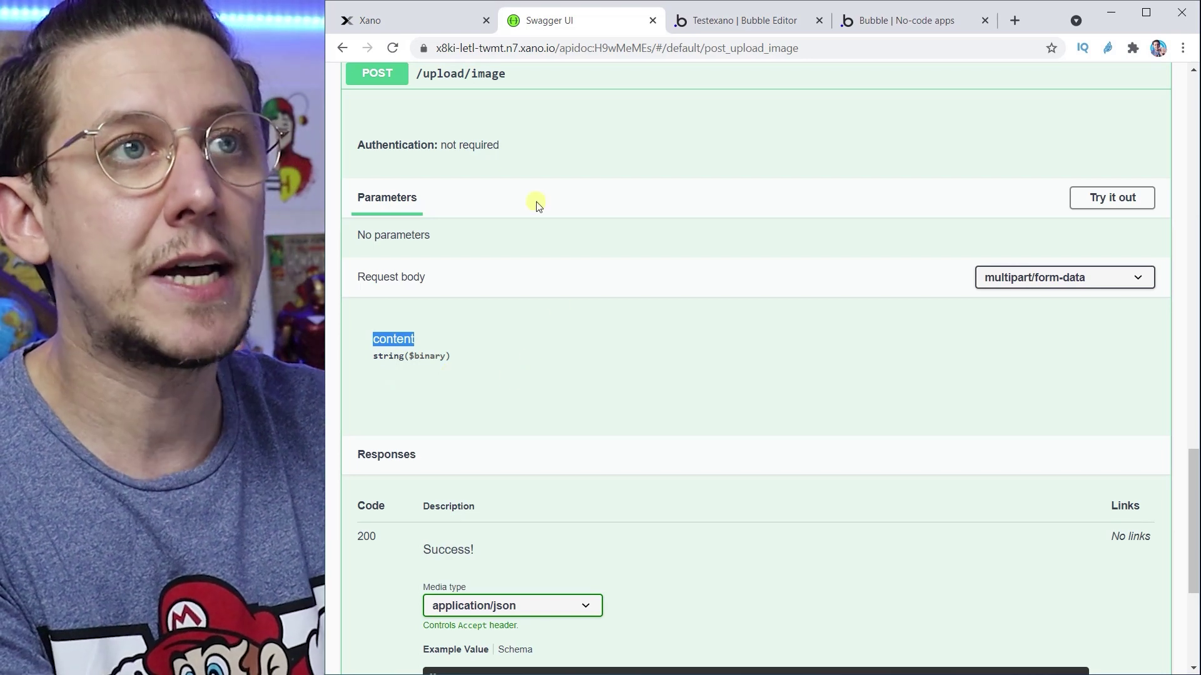
click(448, 19)
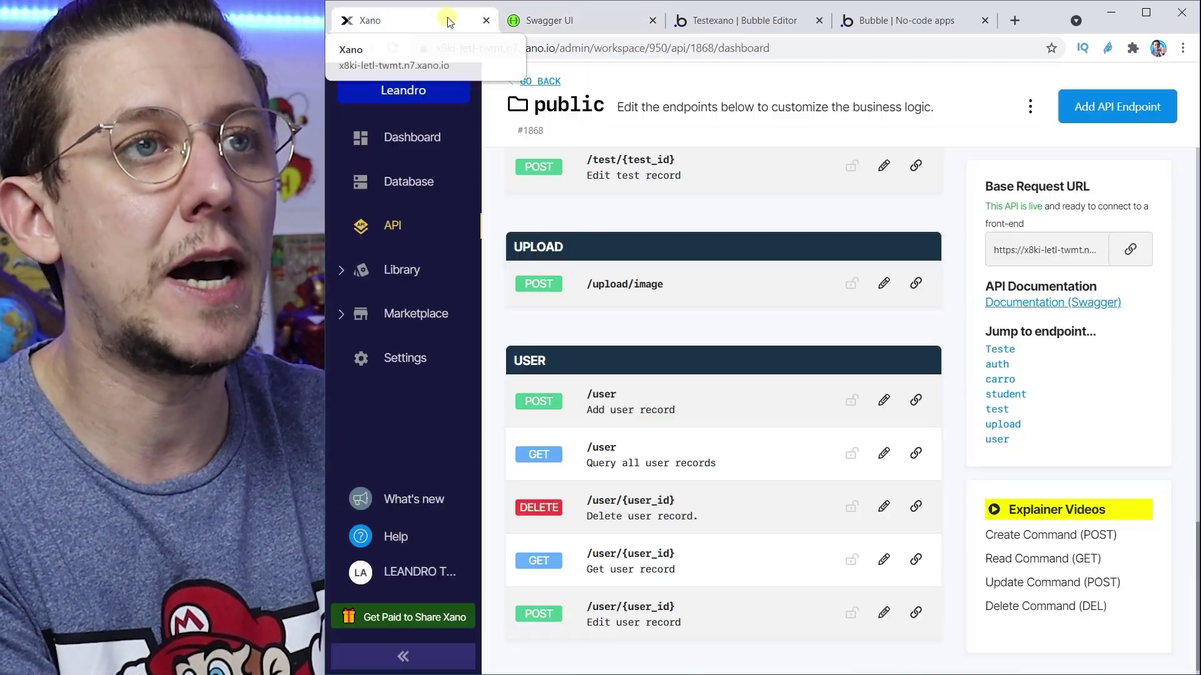
- Switch to the Bubble editor and add a non-private parameter with key content to UploadImage, set to send a file
click(720, 20)
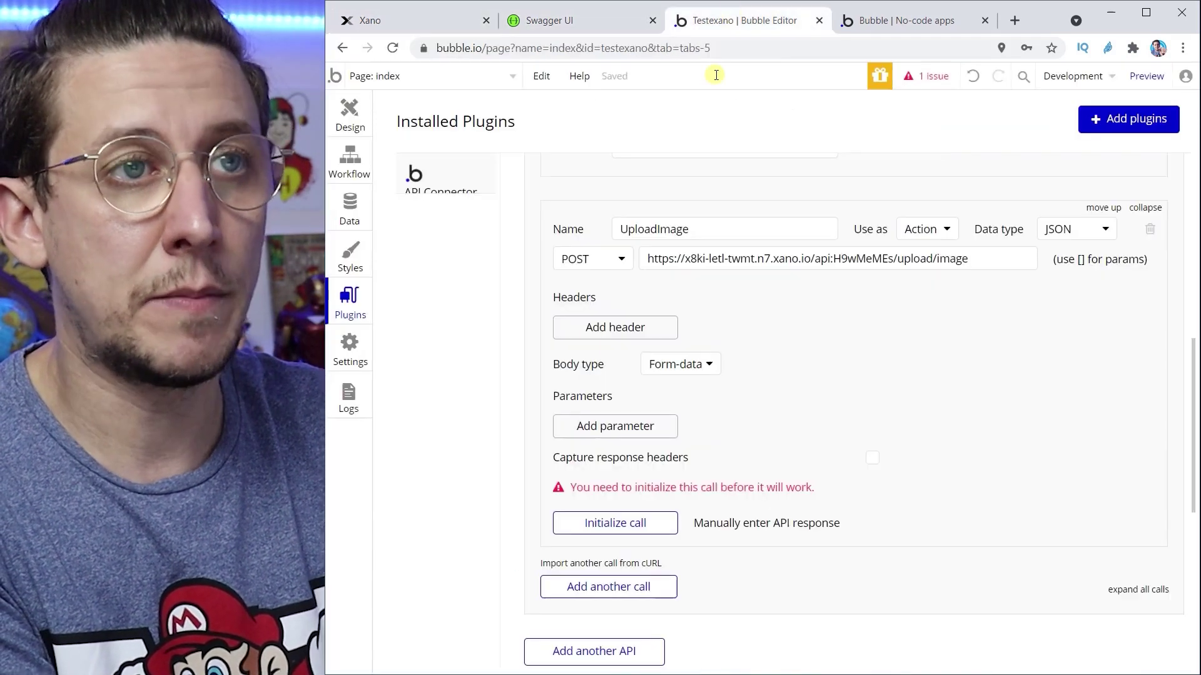
click(611, 428)
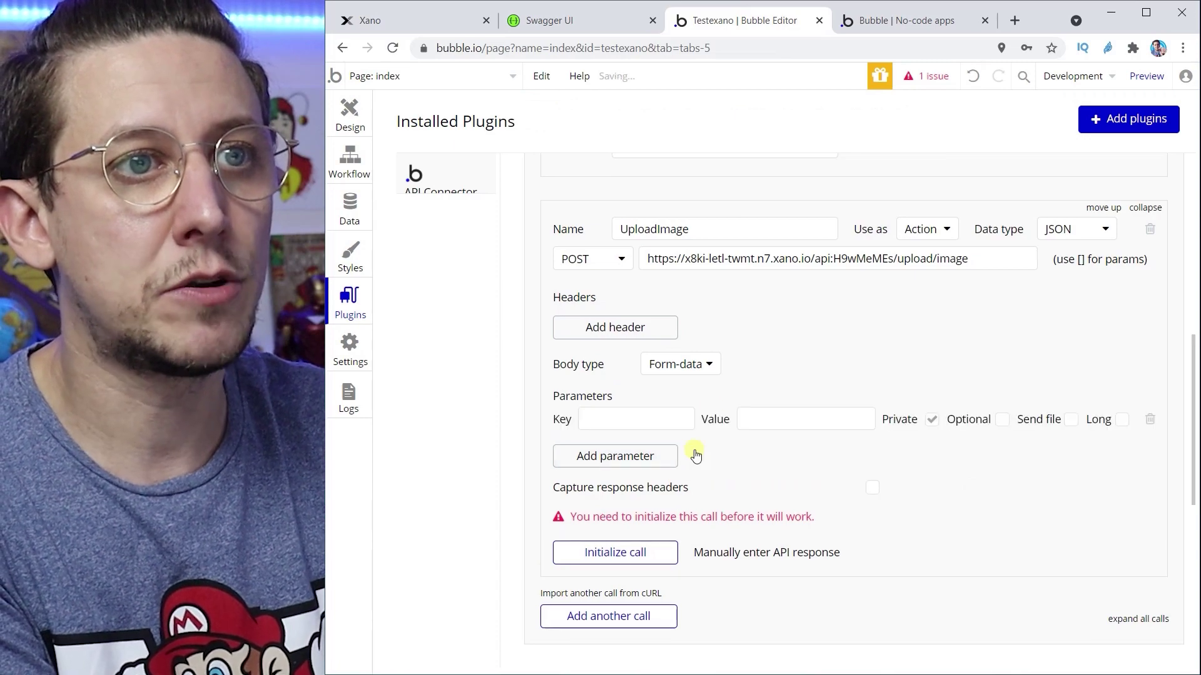
click(641, 419)
text(content)
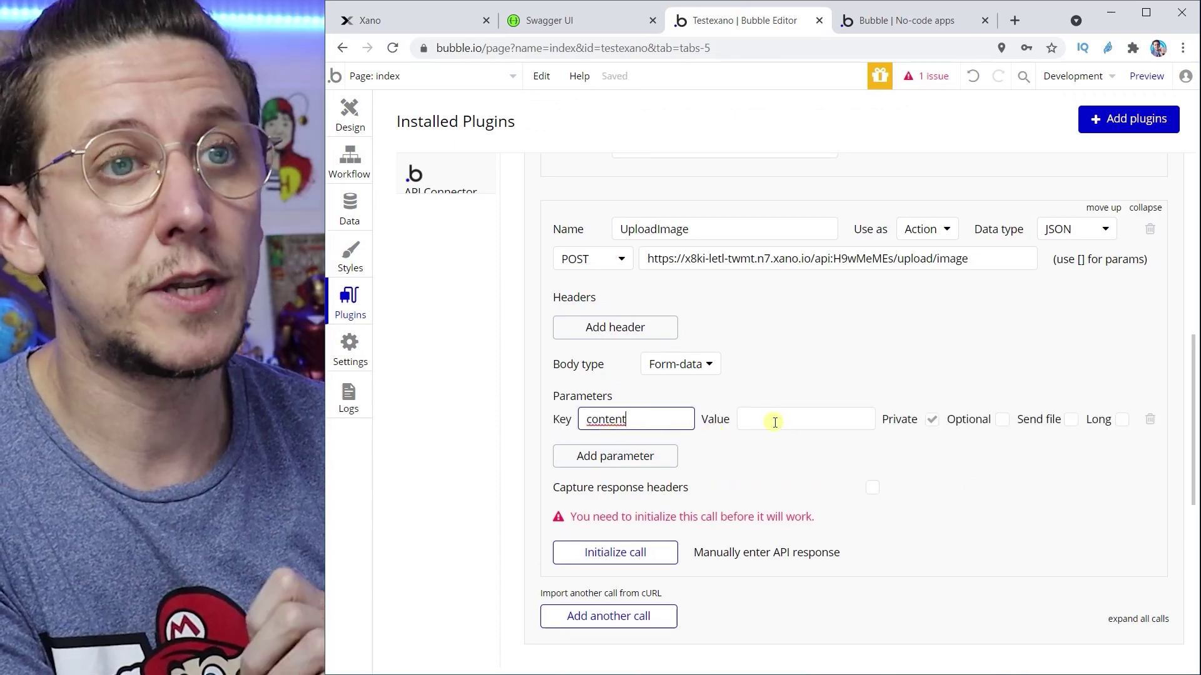
click(931, 419)
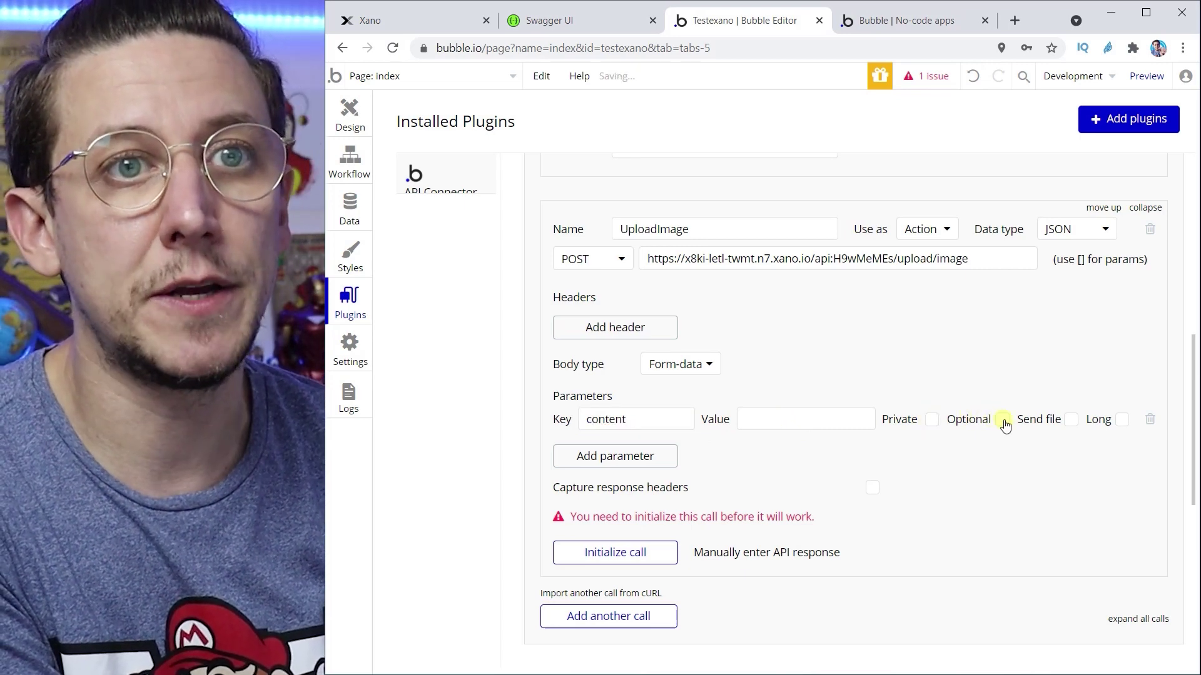
click(1071, 419)
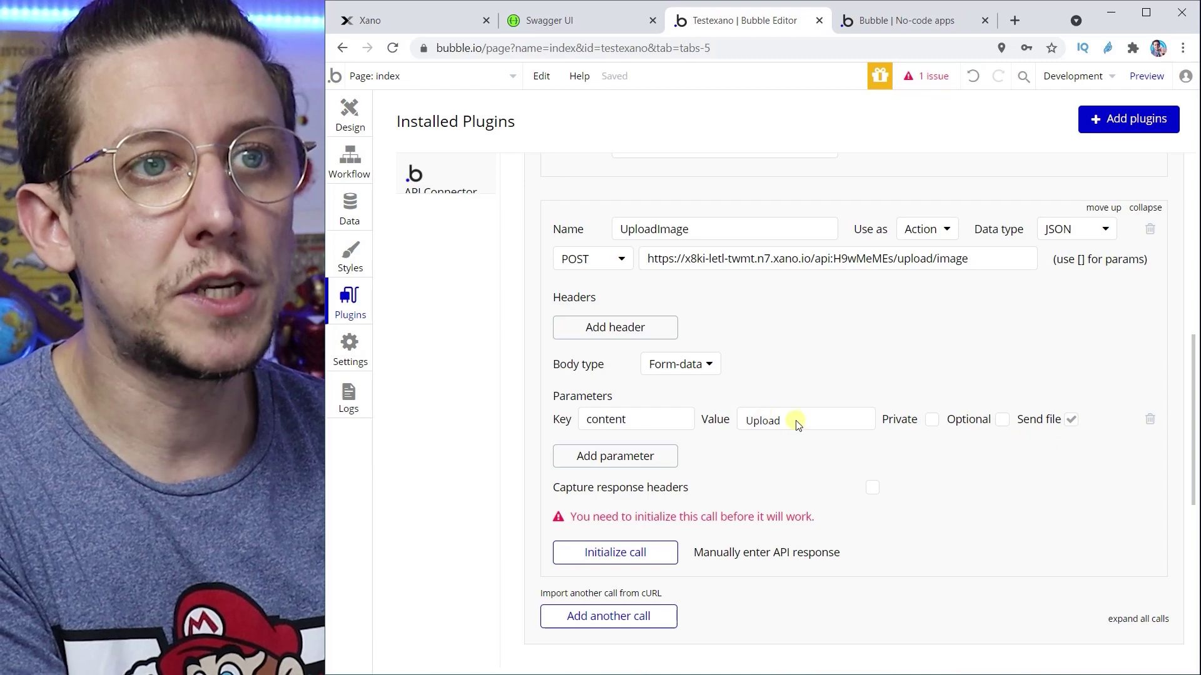
- Initialize the UploadImage call with 2020-Toyota-Corolla.jpg as the content file and save the returned values
click(760, 420)
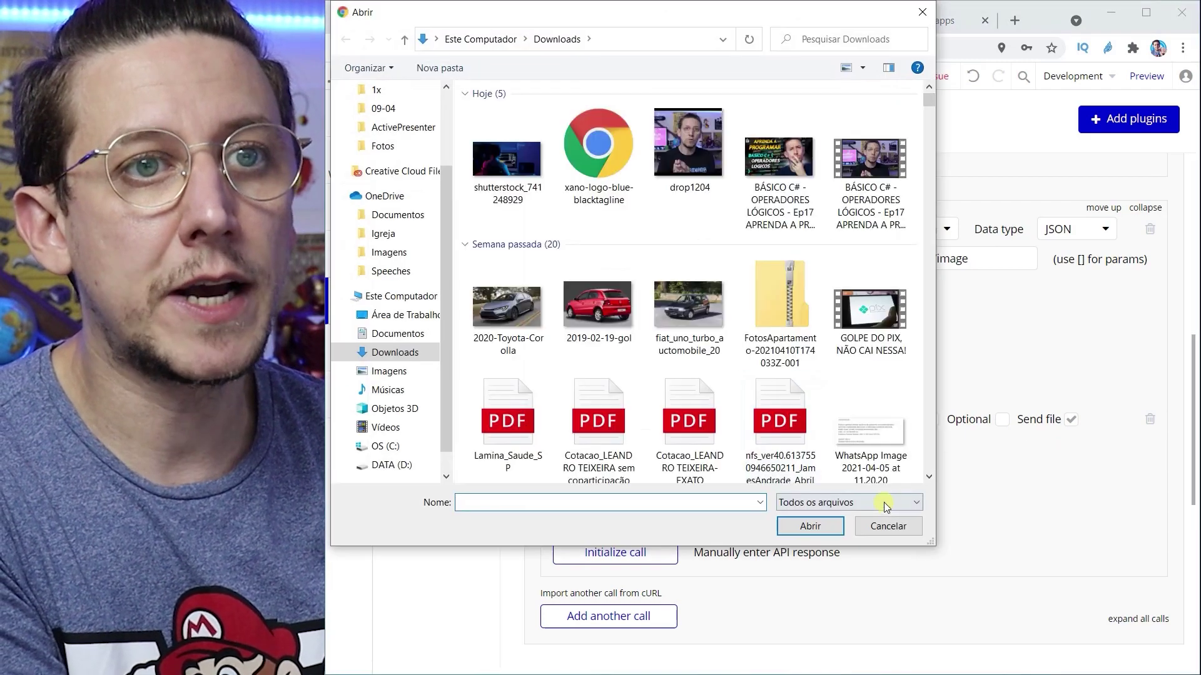
click(888, 526)
click(764, 424)
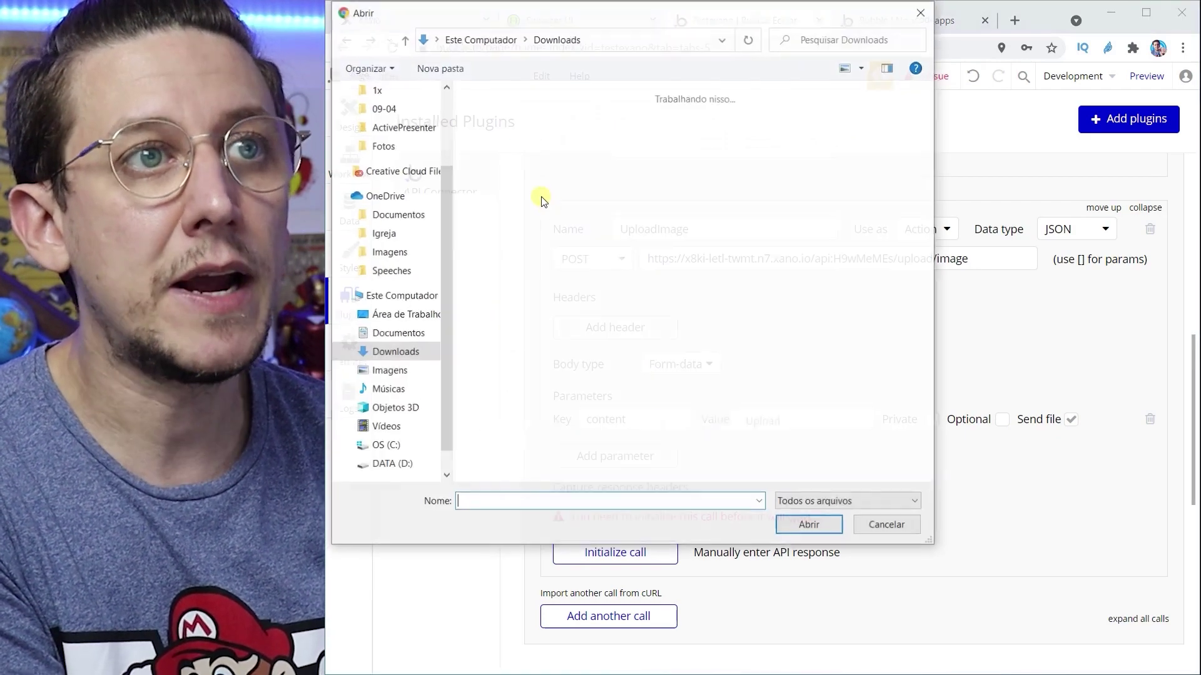
click(513, 308)
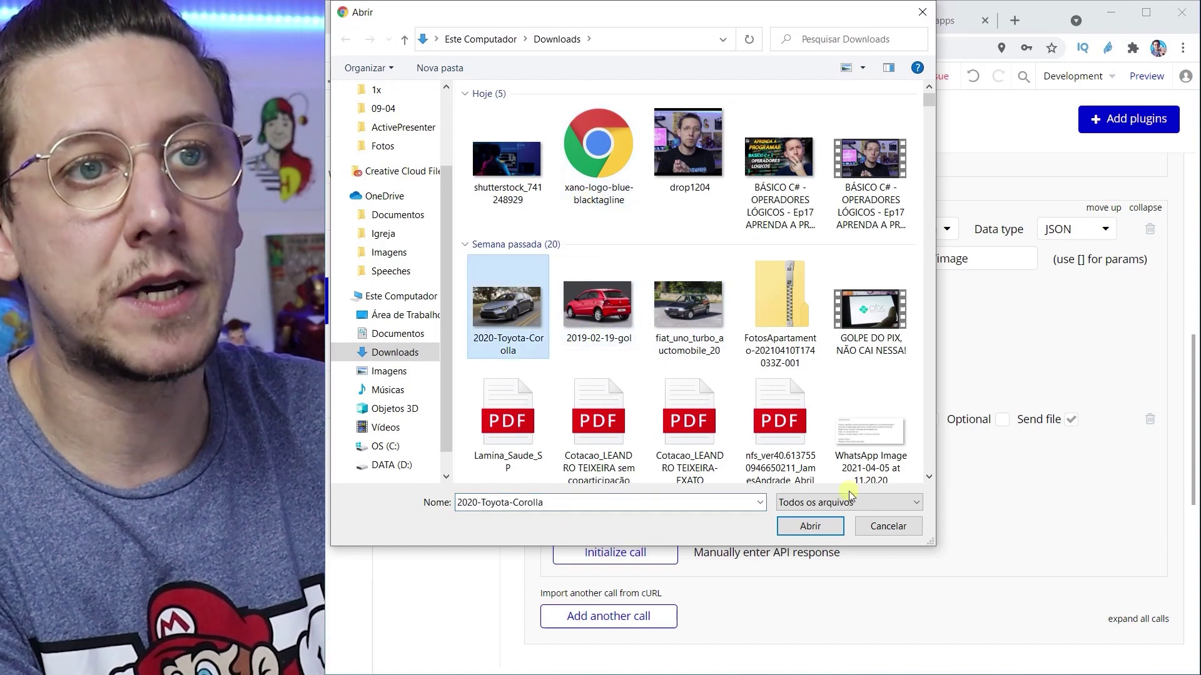
click(810, 526)
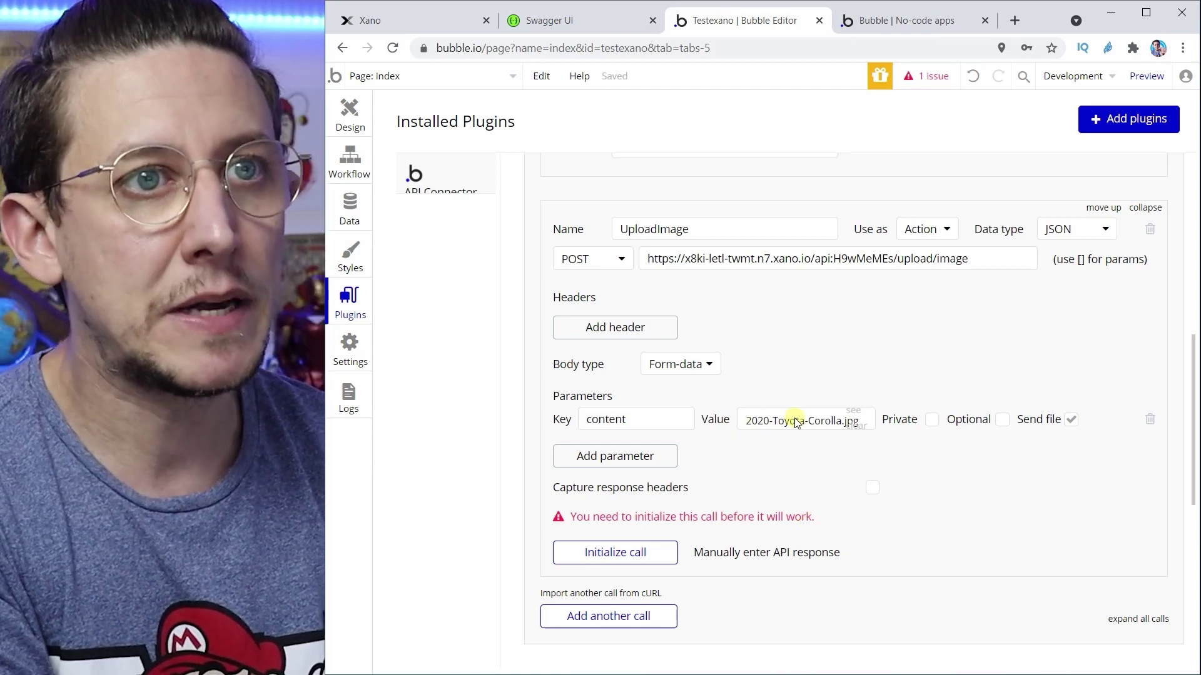
click(617, 556)
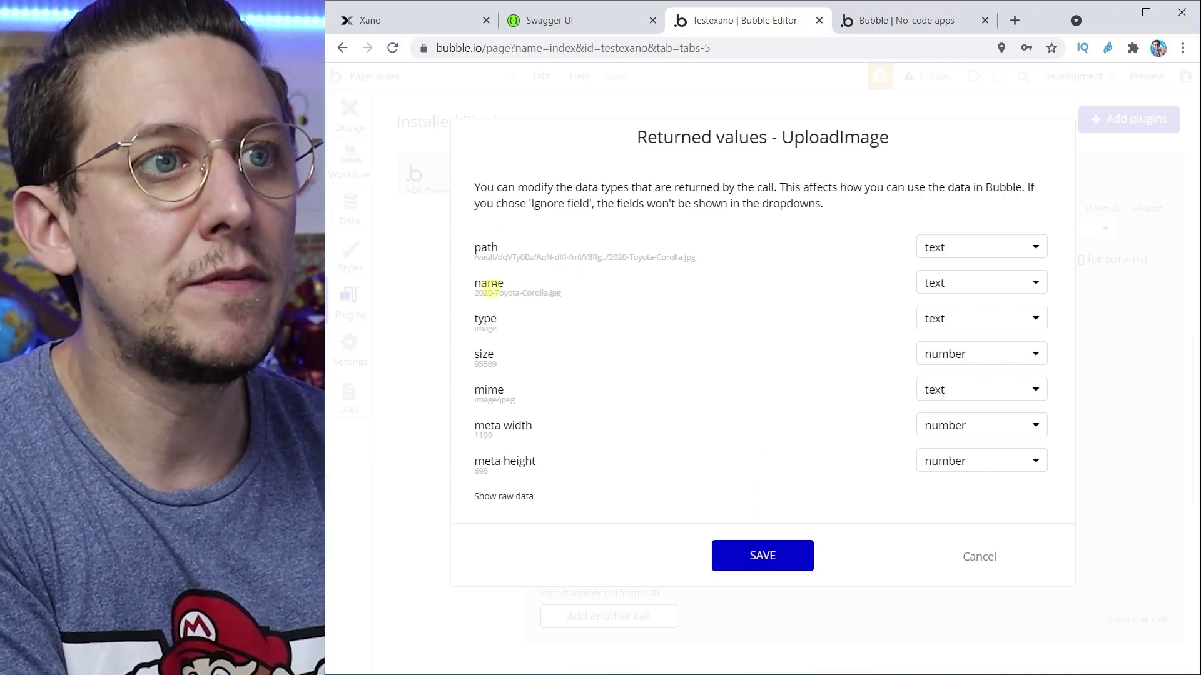
click(768, 556)
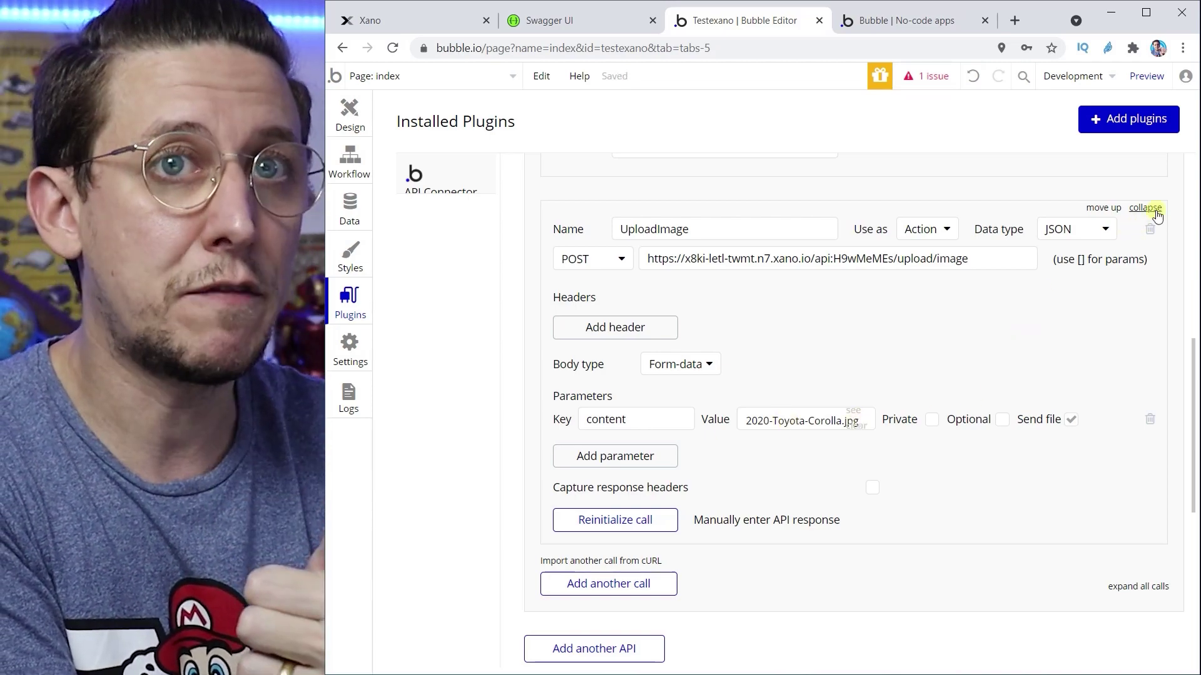
- Switch to Swagger UI and execute a trial of POST /upload/image with fiat_uno_turbo_auctomobile_20.jpg as content
click(888, 28)
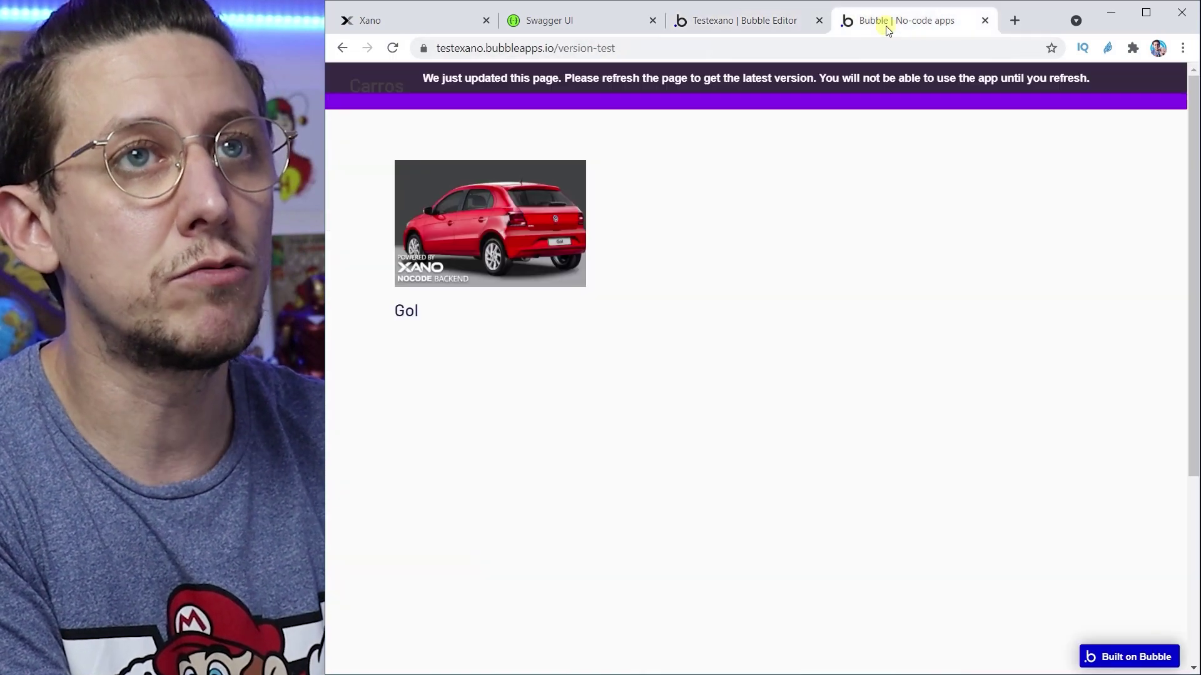
click(797, 21)
click(563, 21)
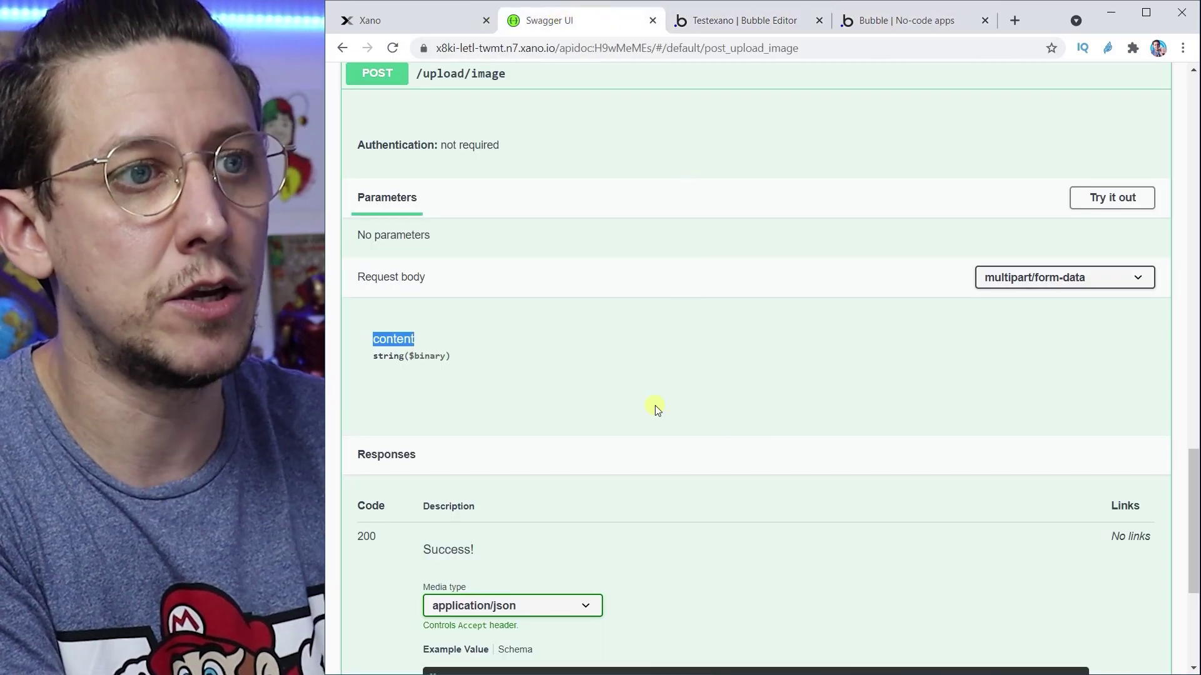
scroll(655, 406, down, 1)
scroll(1066, 250, up, 1)
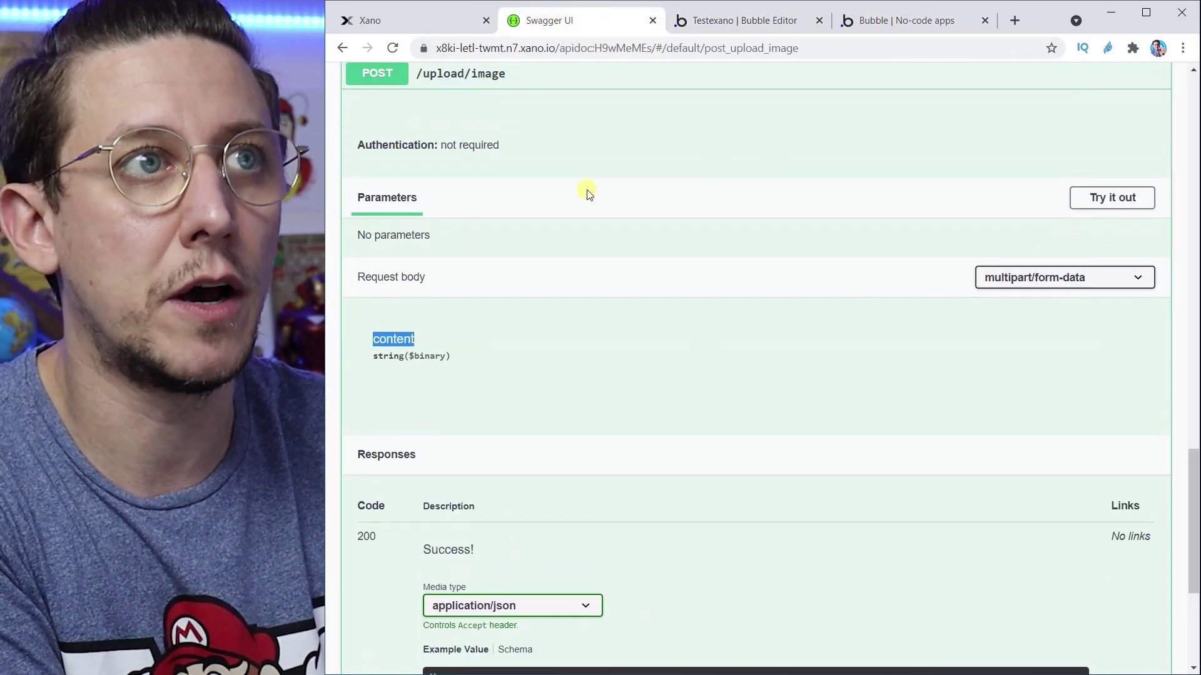
scroll(537, 178, up, 1)
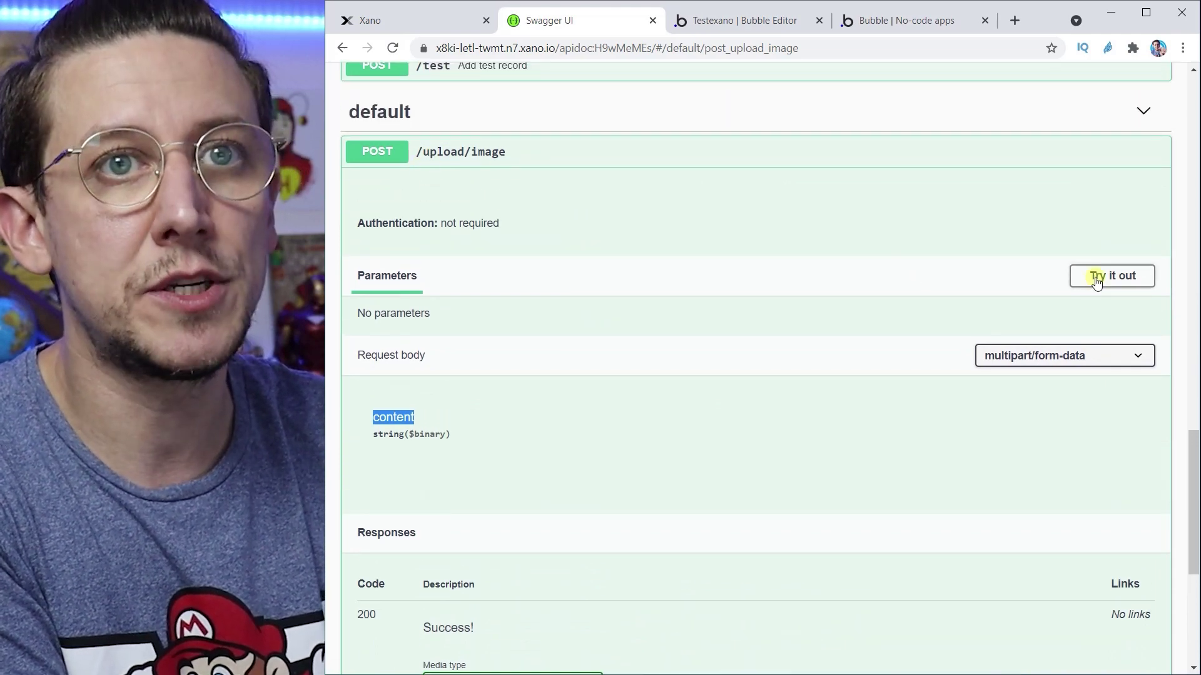
click(1097, 279)
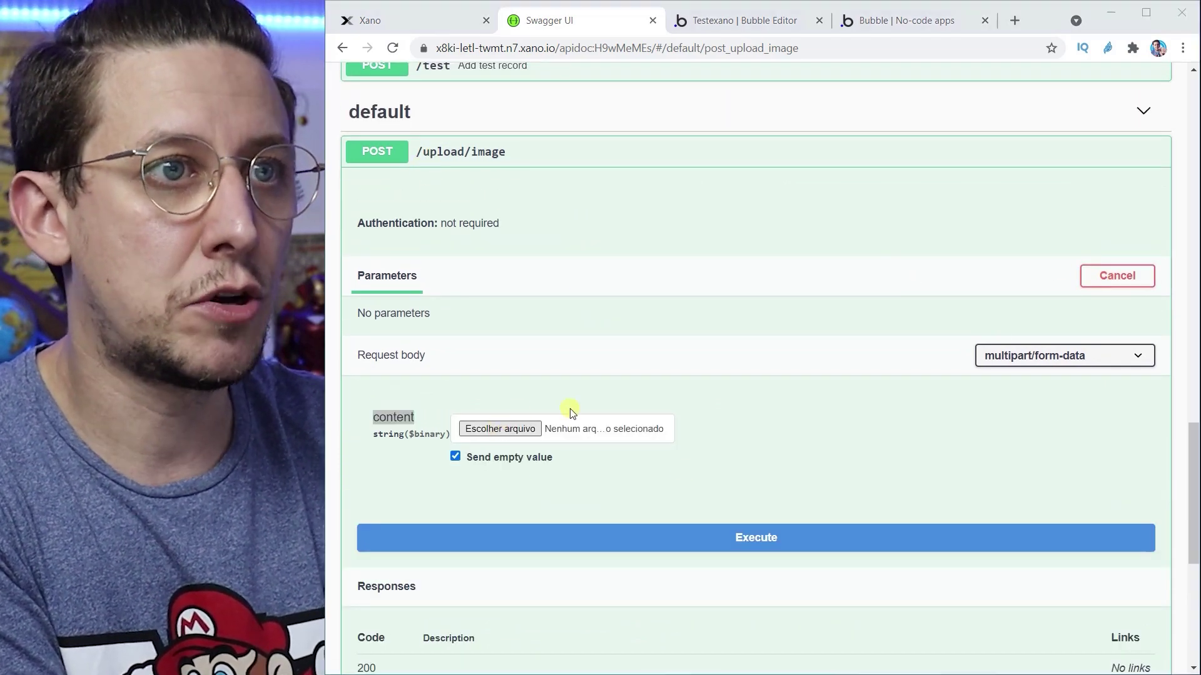
click(501, 428)
click(688, 305)
click(810, 526)
click(756, 536)
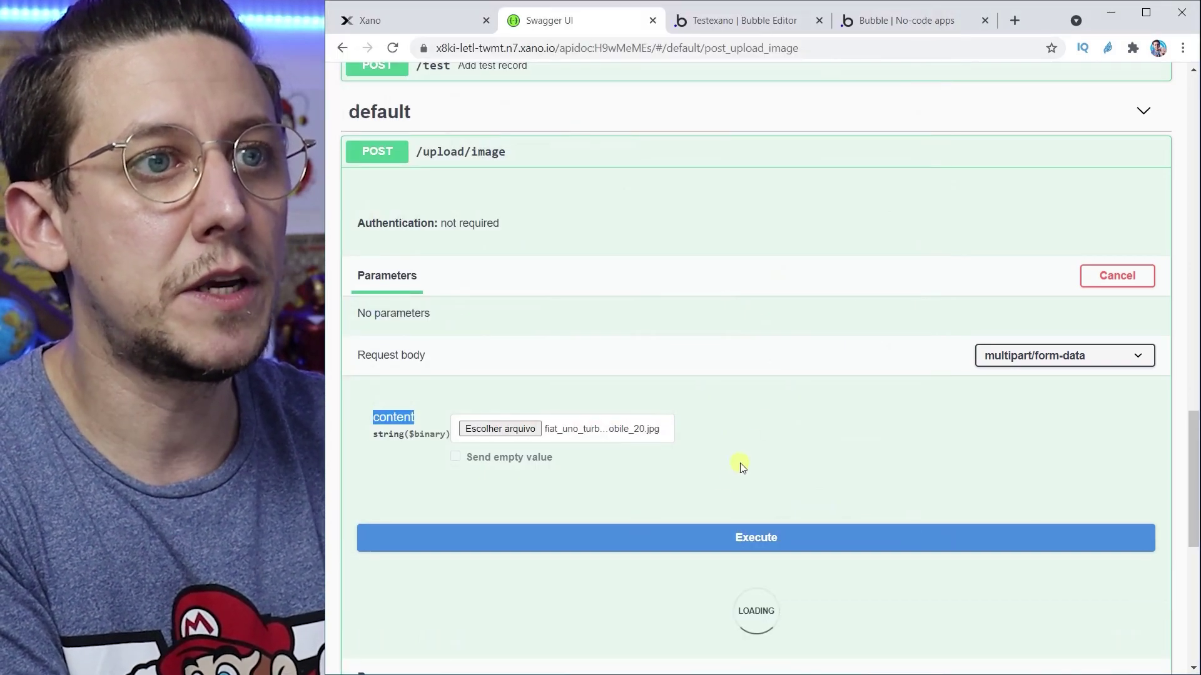
- Copy the width and height lines of the meta object from the Swagger response body
scroll(738, 463, down, 3)
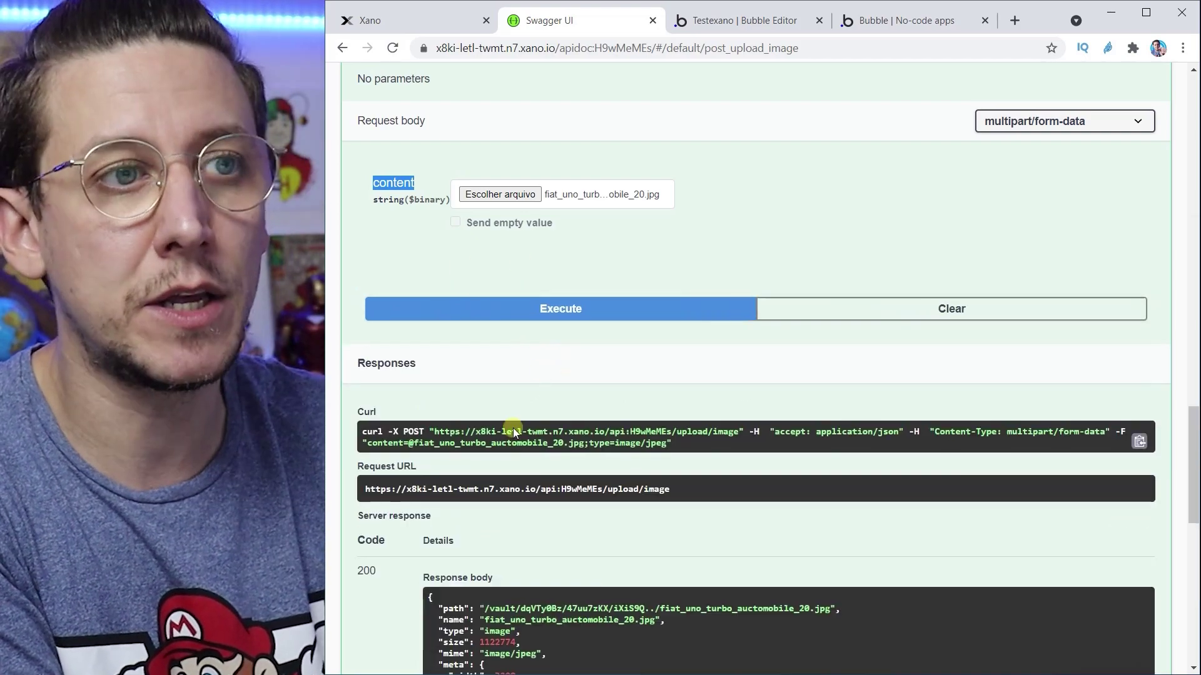
scroll(561, 518, down, 1)
scroll(561, 515, down, 2)
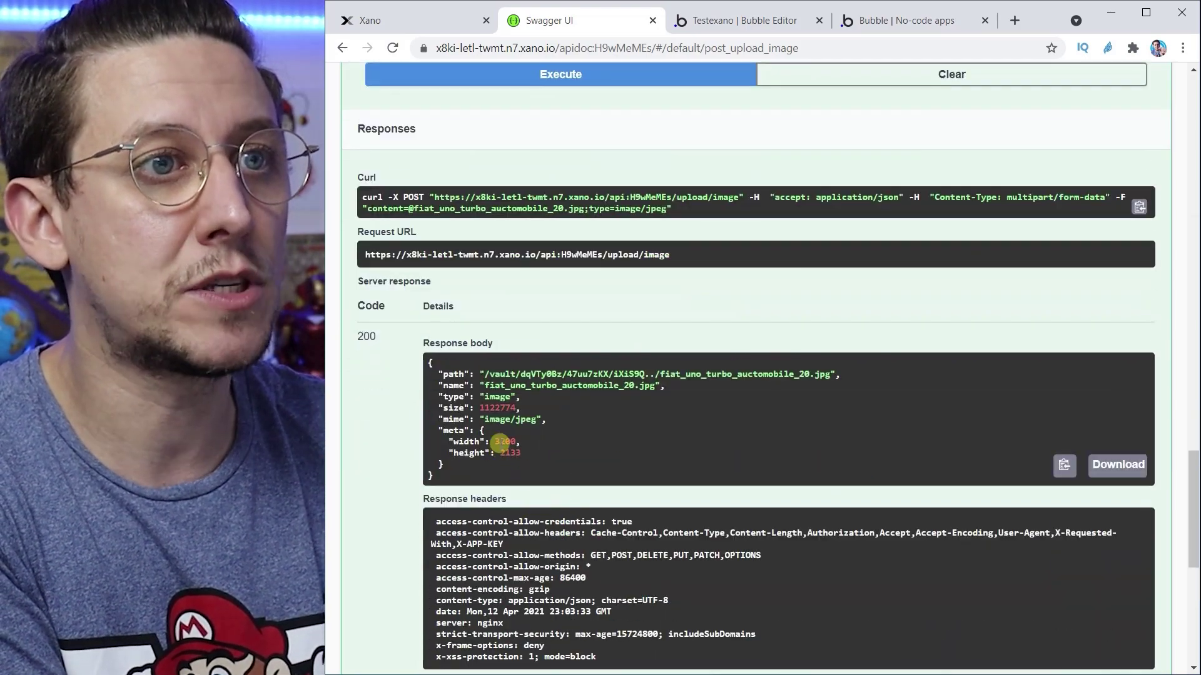
drag(523, 453, 448, 443)
key(ctrl+c)
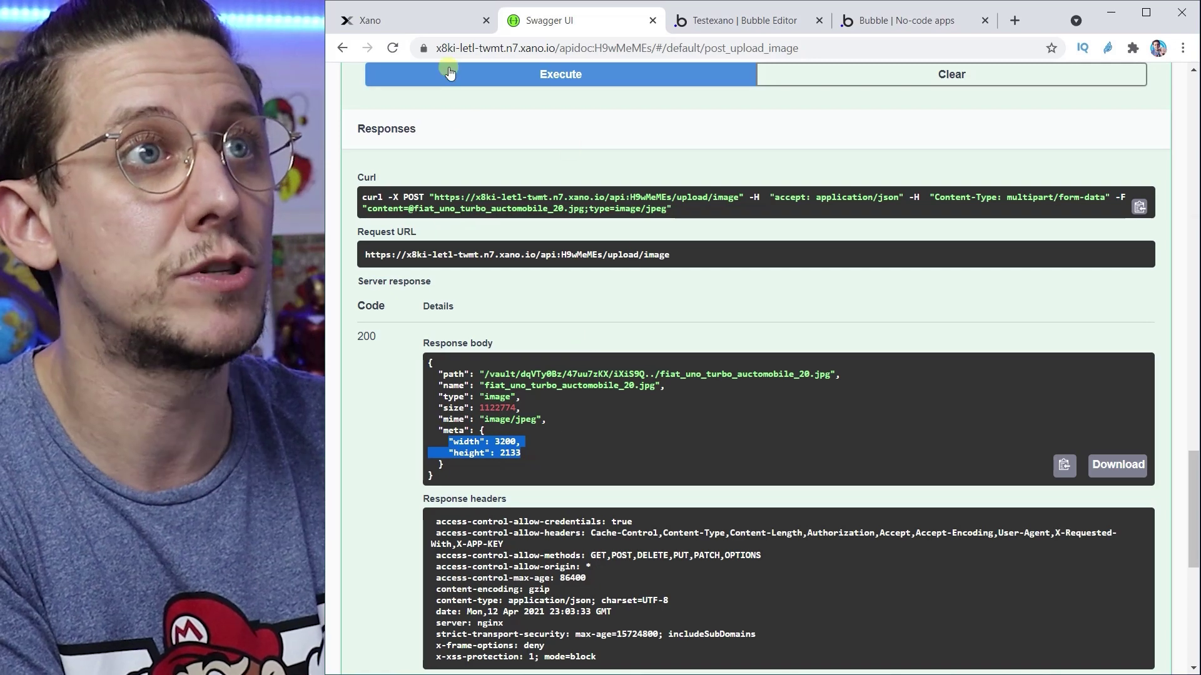
- Switch to the Bubble editor, paste the width and height lines into CriarCarro's empty meta object and indent them
click(739, 25)
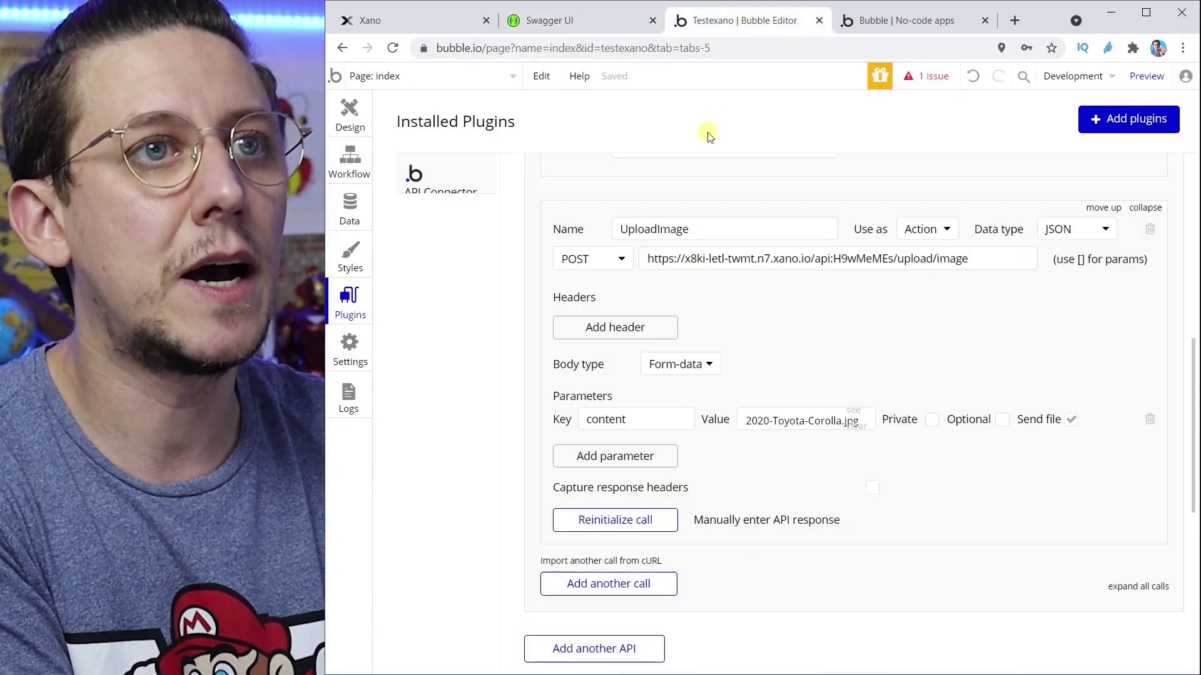
scroll(692, 479, up, 4)
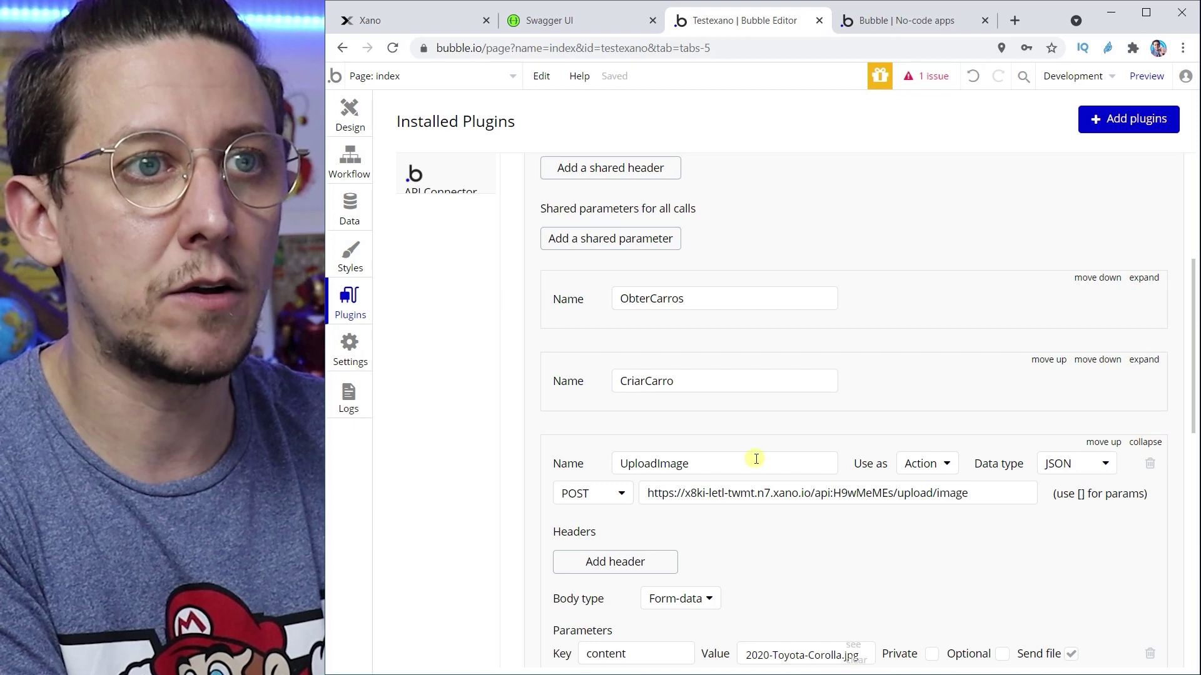
click(1149, 442)
click(1153, 367)
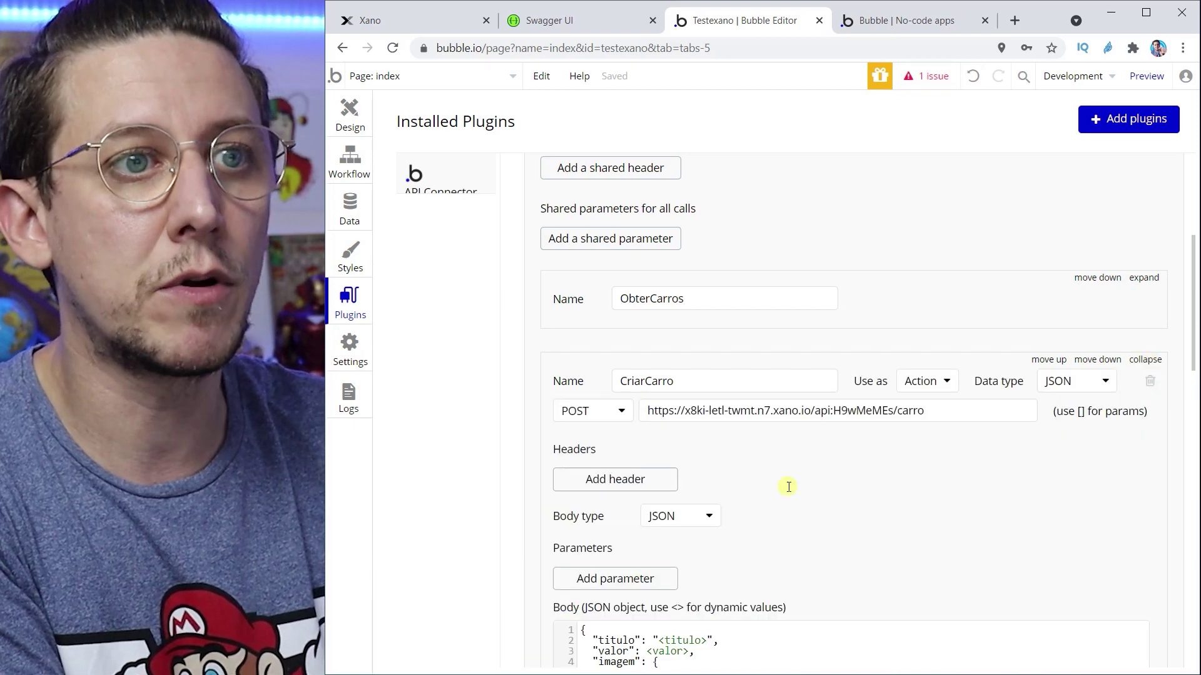
scroll(788, 485, down, 5)
click(654, 428)
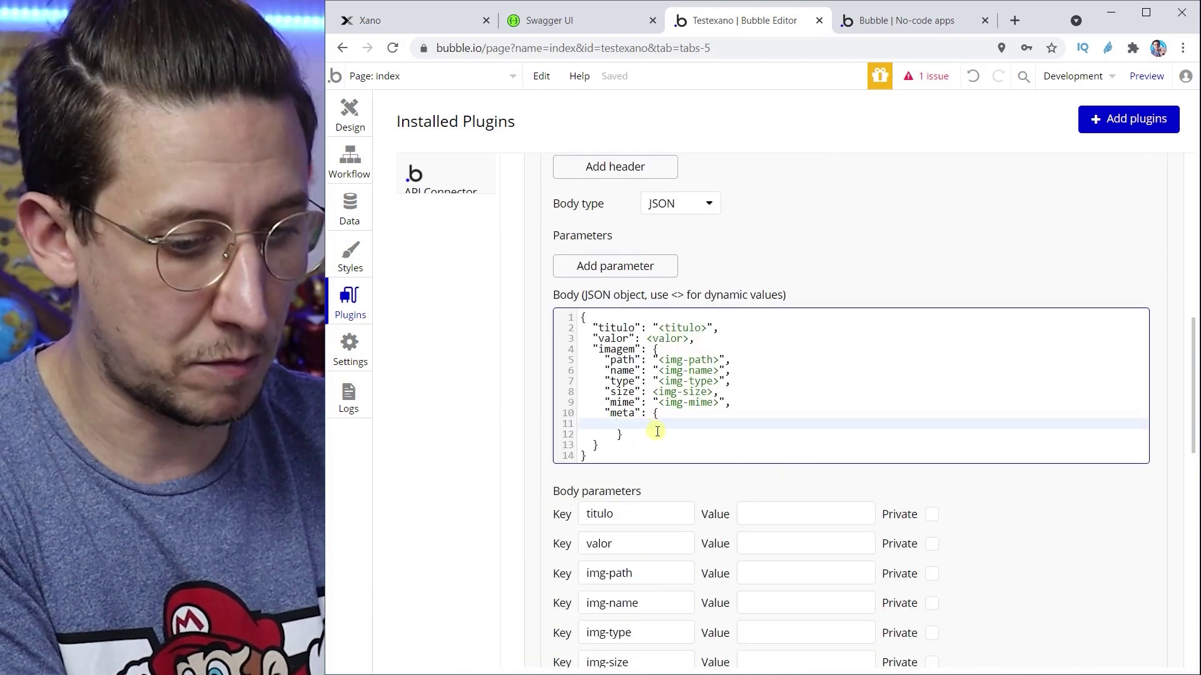
key(ctrl+v)
click(602, 434)
key(Tab)
key(Tab)
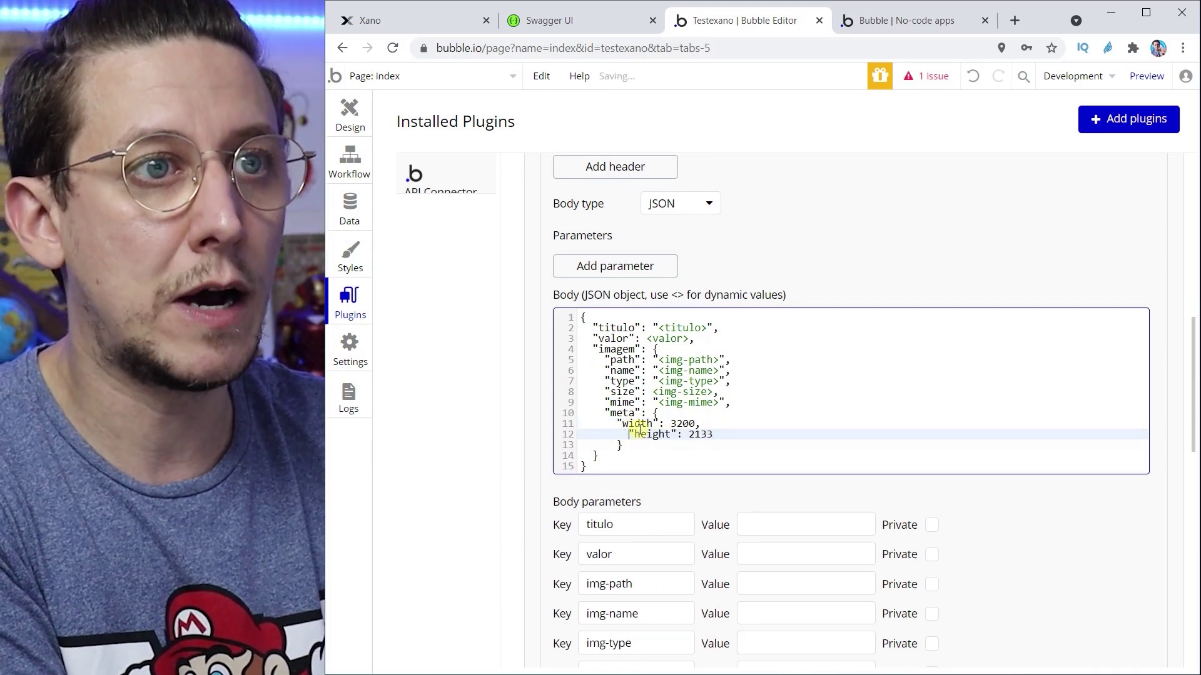
click(616, 423)
key(Tab)
- Replace the width and height numbers in CriarCarro's JSON body with the dynamic values <img-width> and <img-height>
double_click(697, 423)
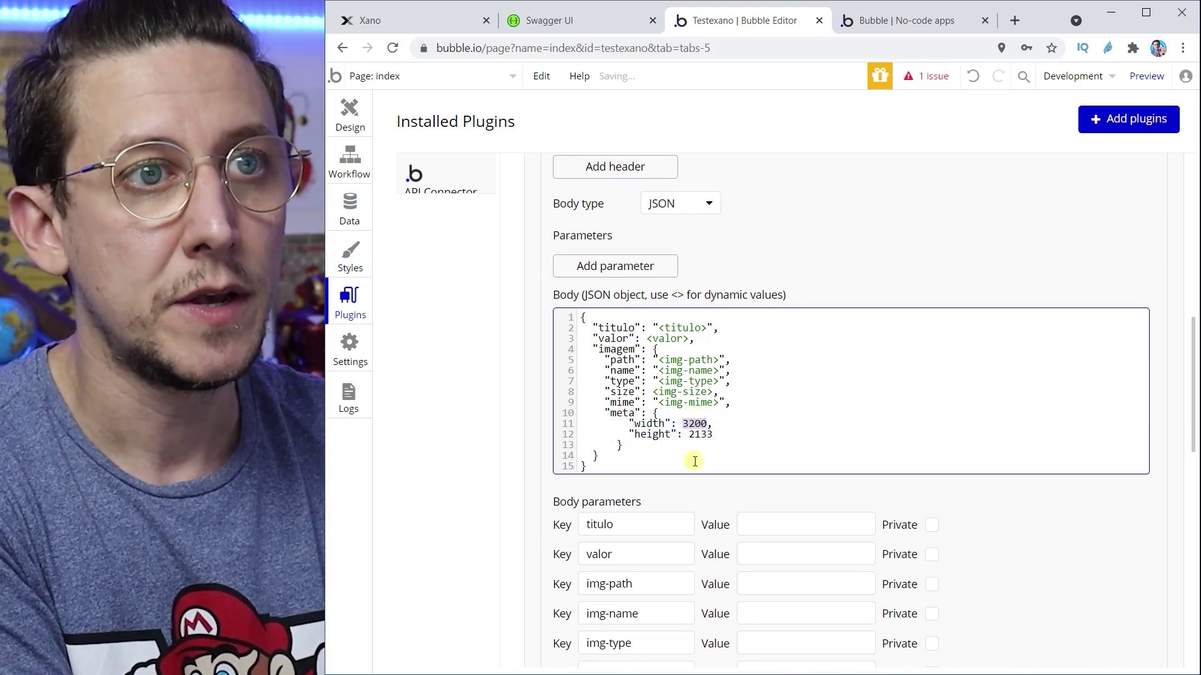
text(<)
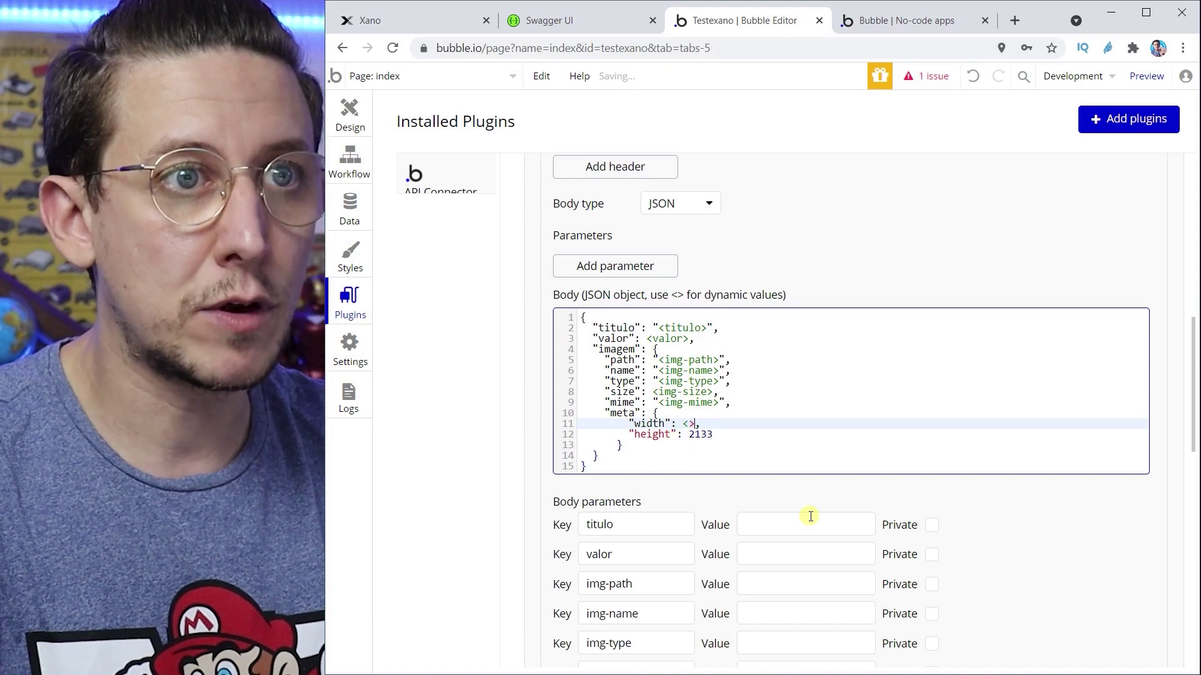
text(img-)
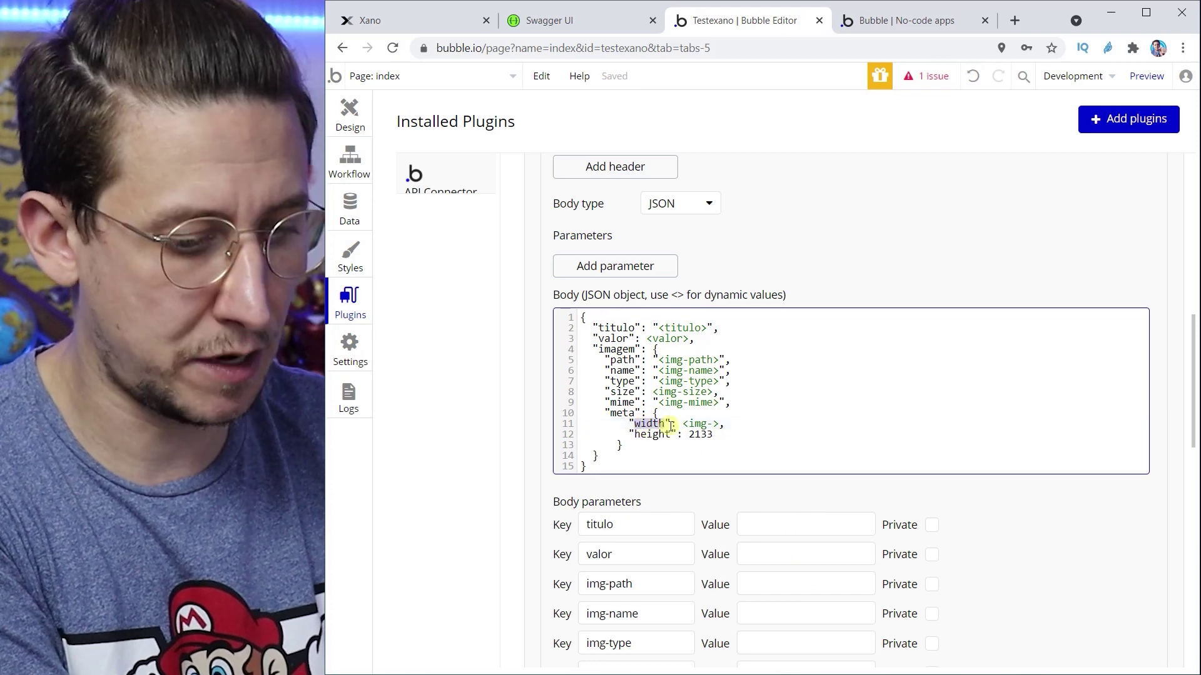
click(709, 426)
text(-width)
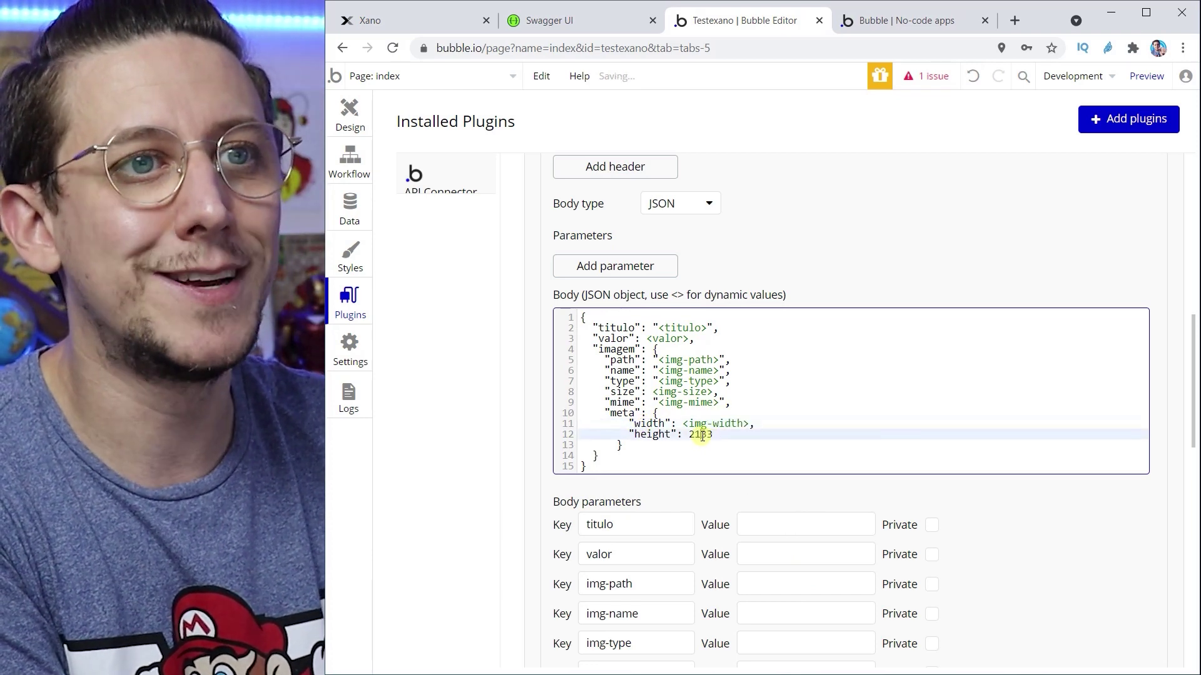
click(700, 434)
text(<>)
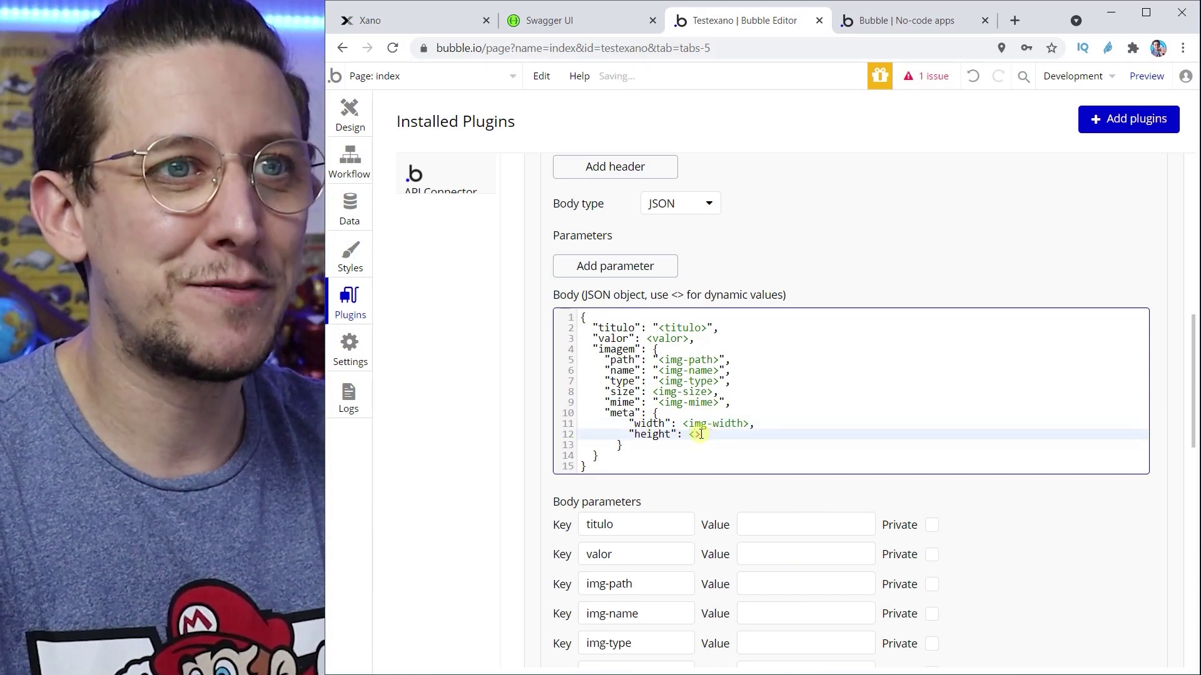
text(img-height)
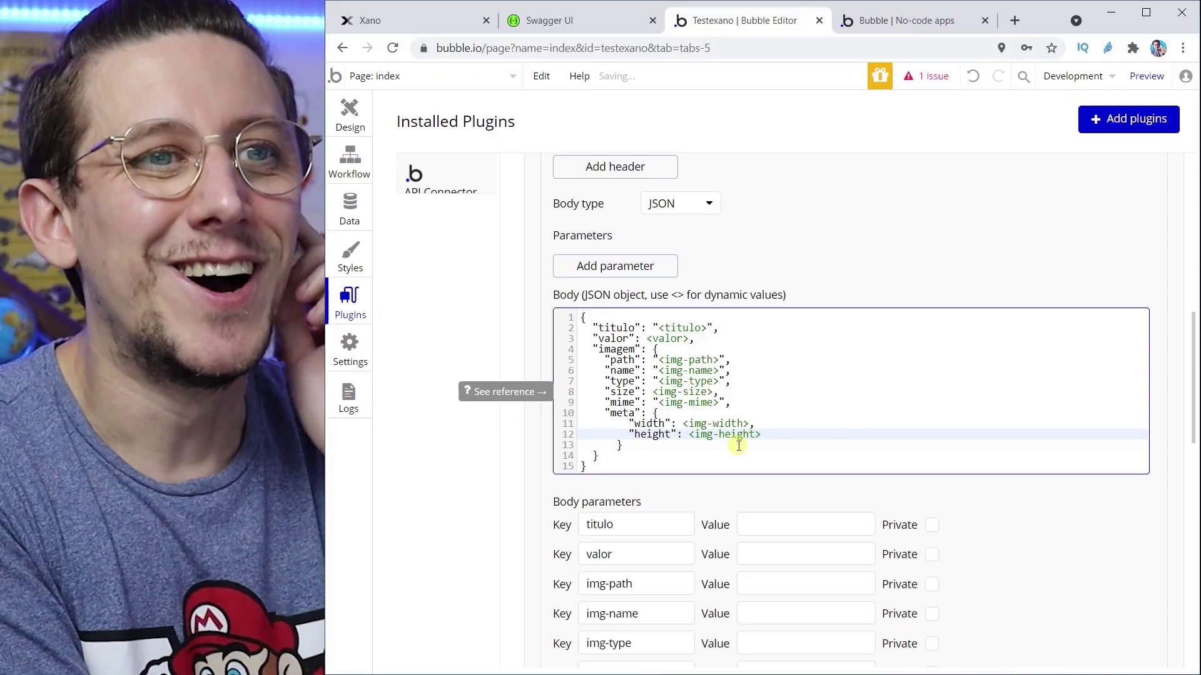
click(771, 438)
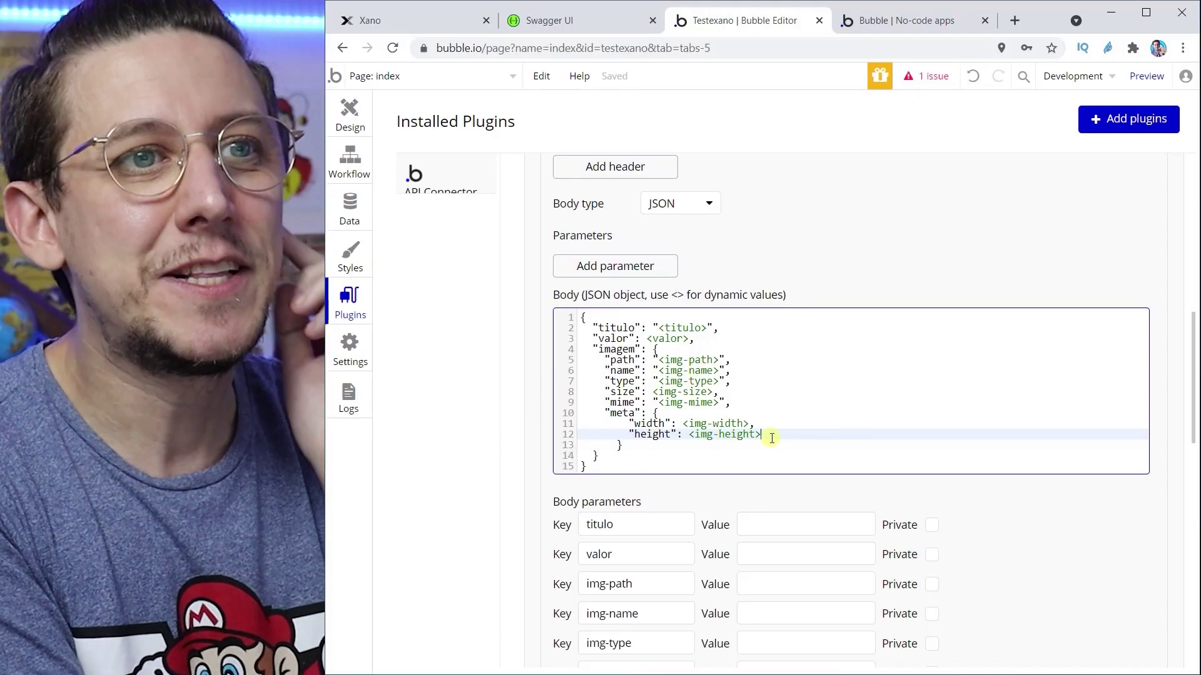
- Make the img-width and img-height body parameters non-private and try to initialize the CriarCarro call
scroll(763, 434, down, 6)
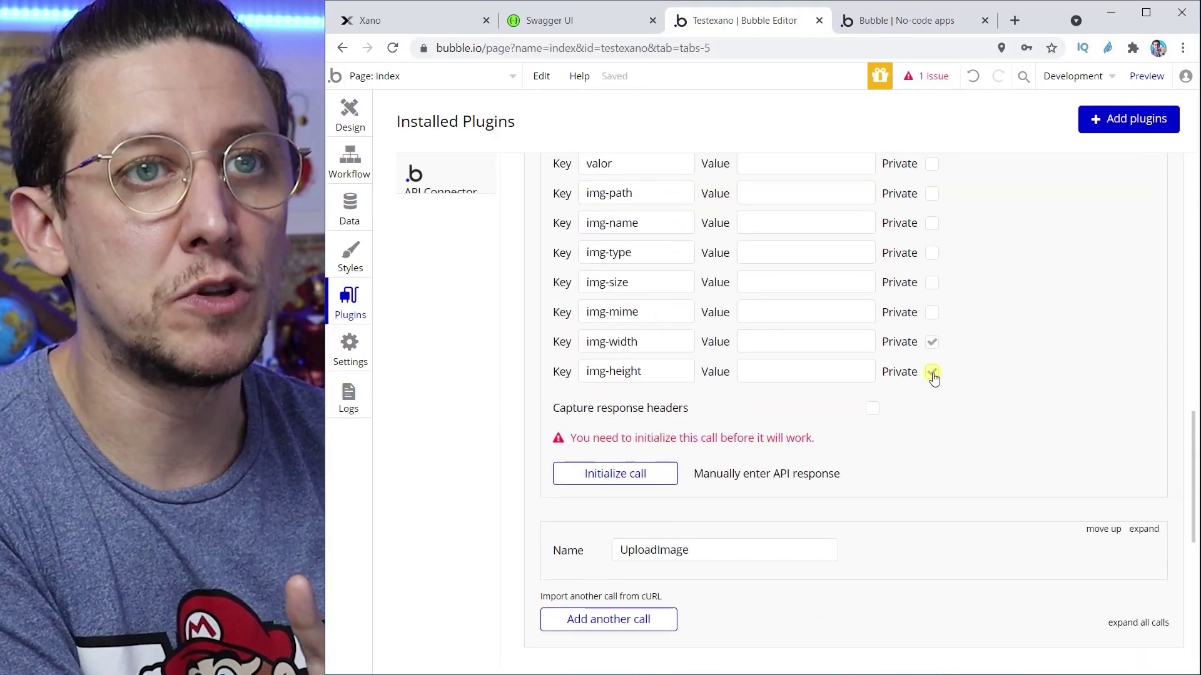
click(932, 373)
scroll(865, 438, up, 3)
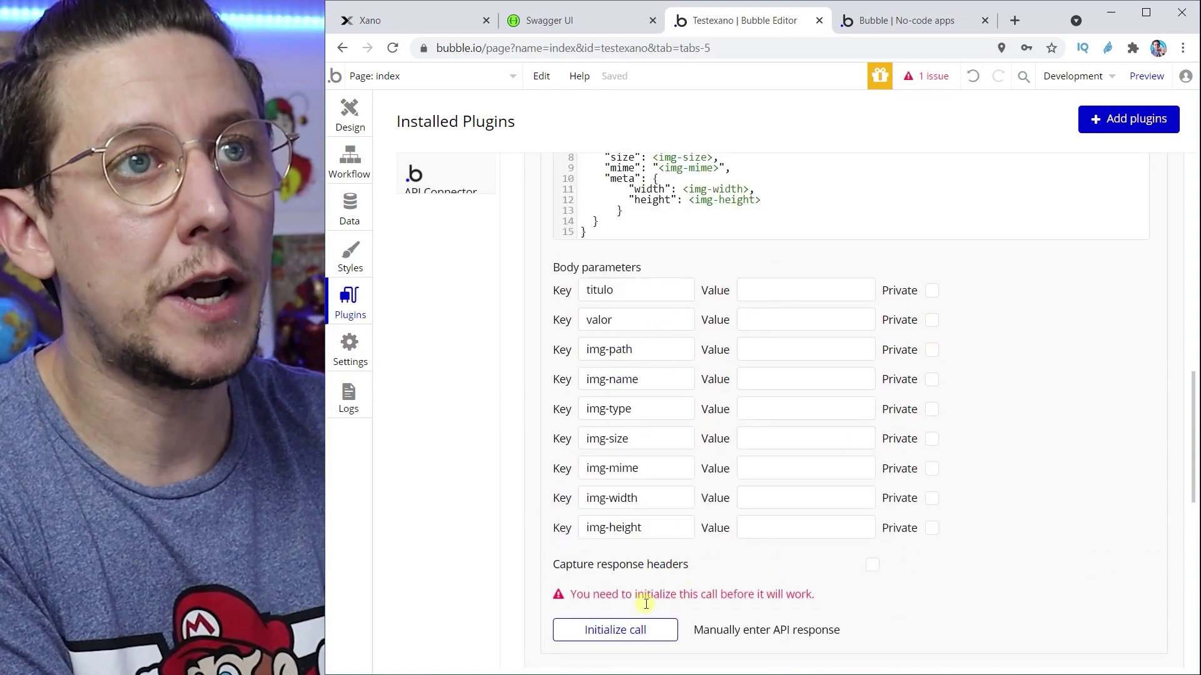
click(611, 633)
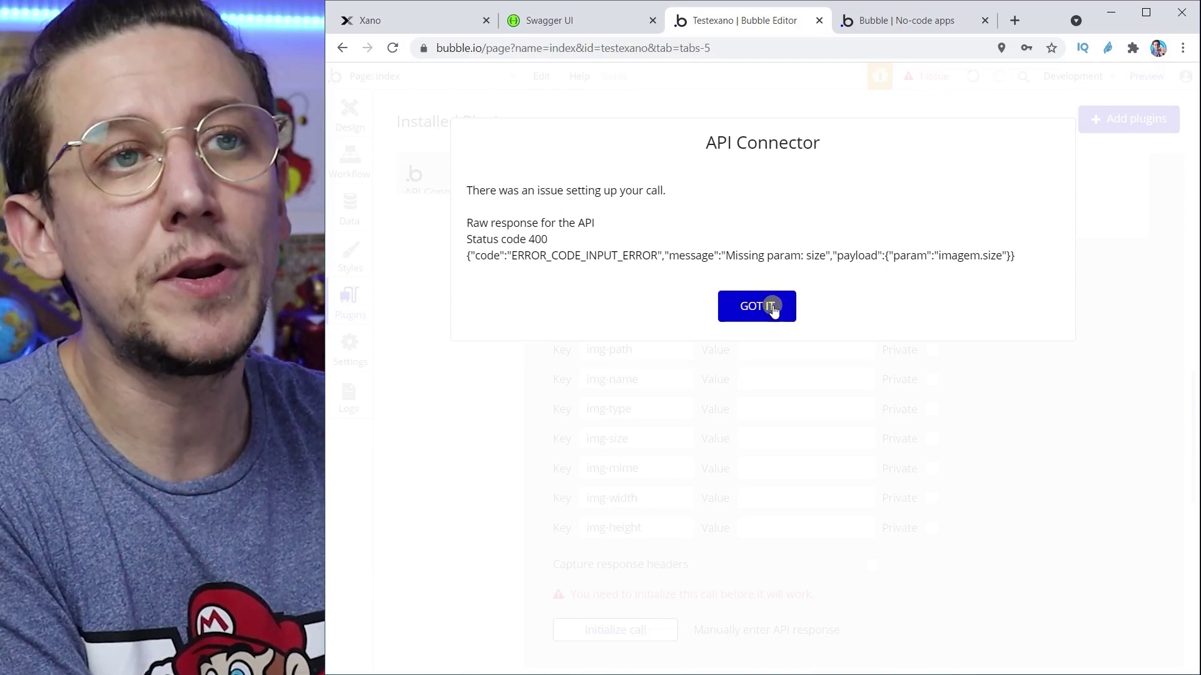
click(773, 309)
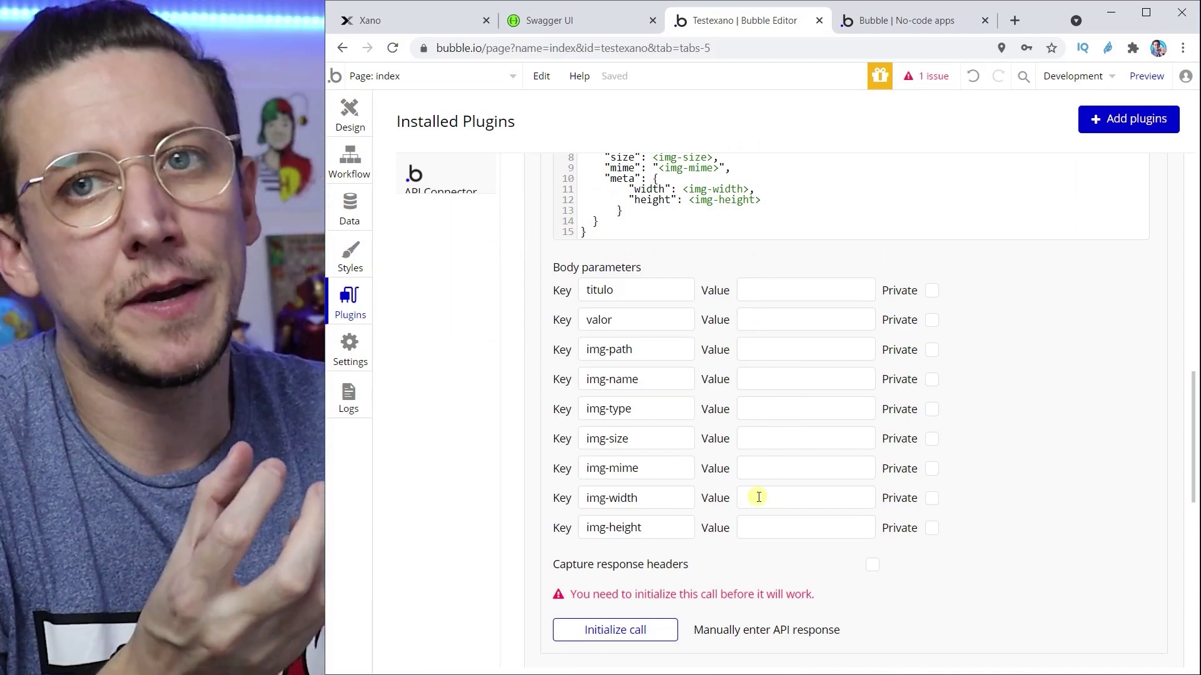
- Set the titulo body parameter's value to Corolla and the valor parameter's value to 30000
click(803, 297)
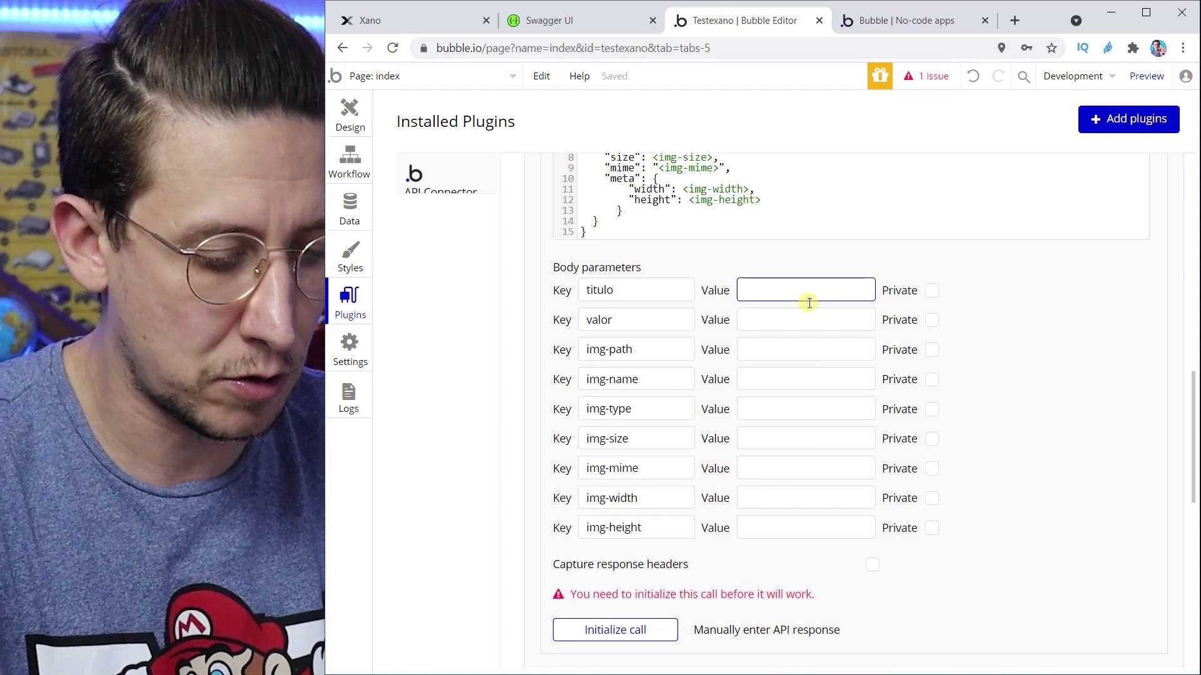
text(Corolla)
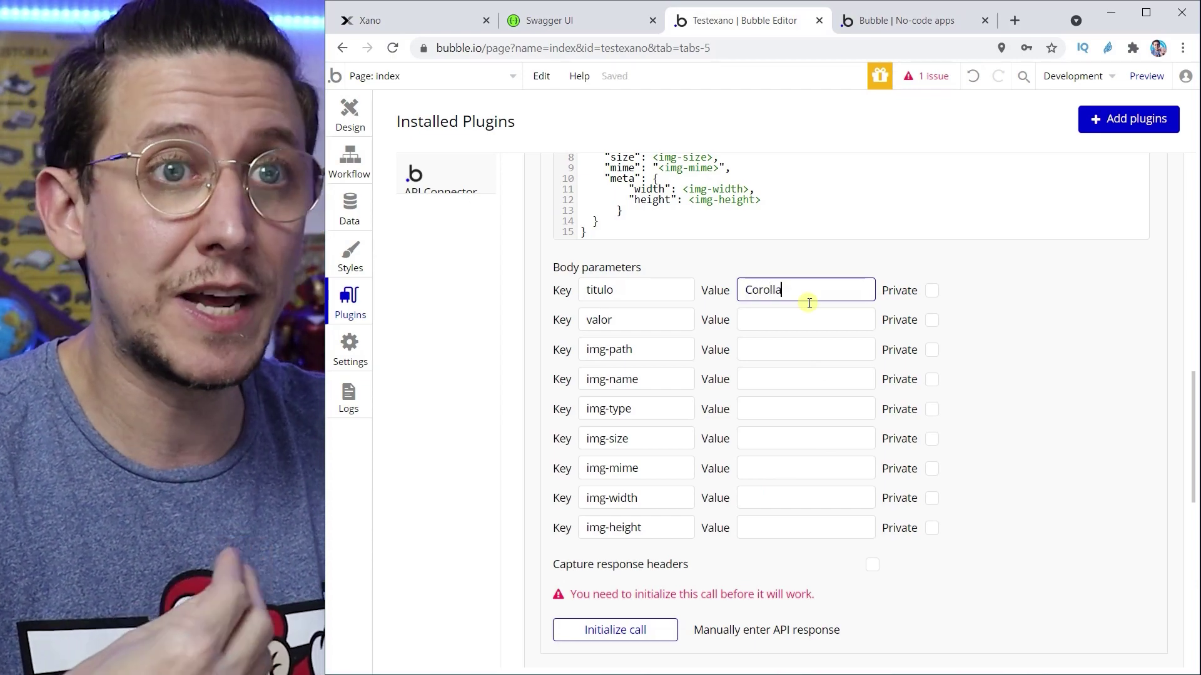
key(Tab)
key(Tab)
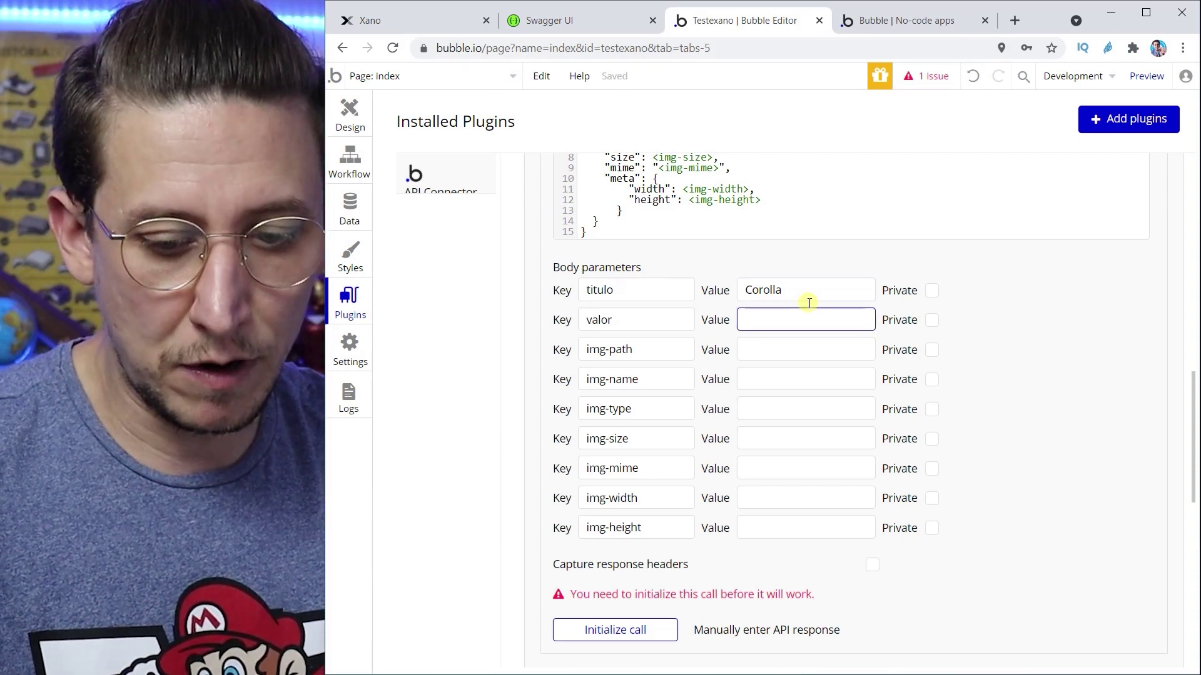
text(30000)
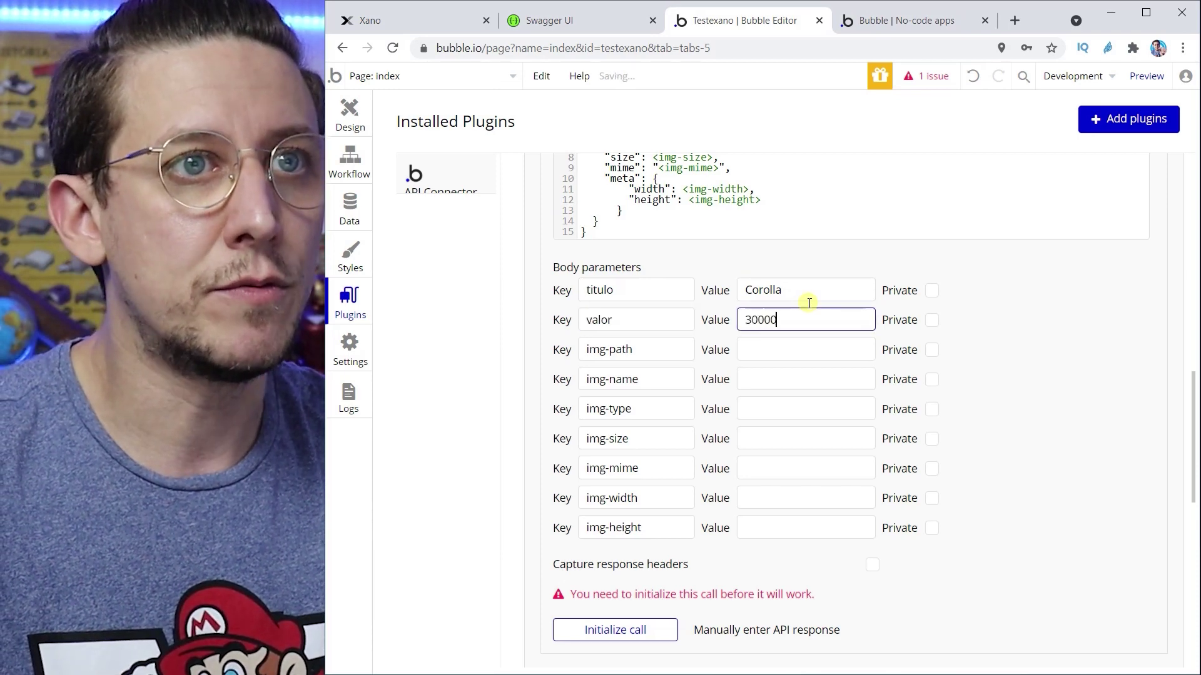
- Fill the CriarCarro body parameters with placeholder text: img-path hjj, img-name jhjh and img-type hj
key(Tab)
key(Tab)
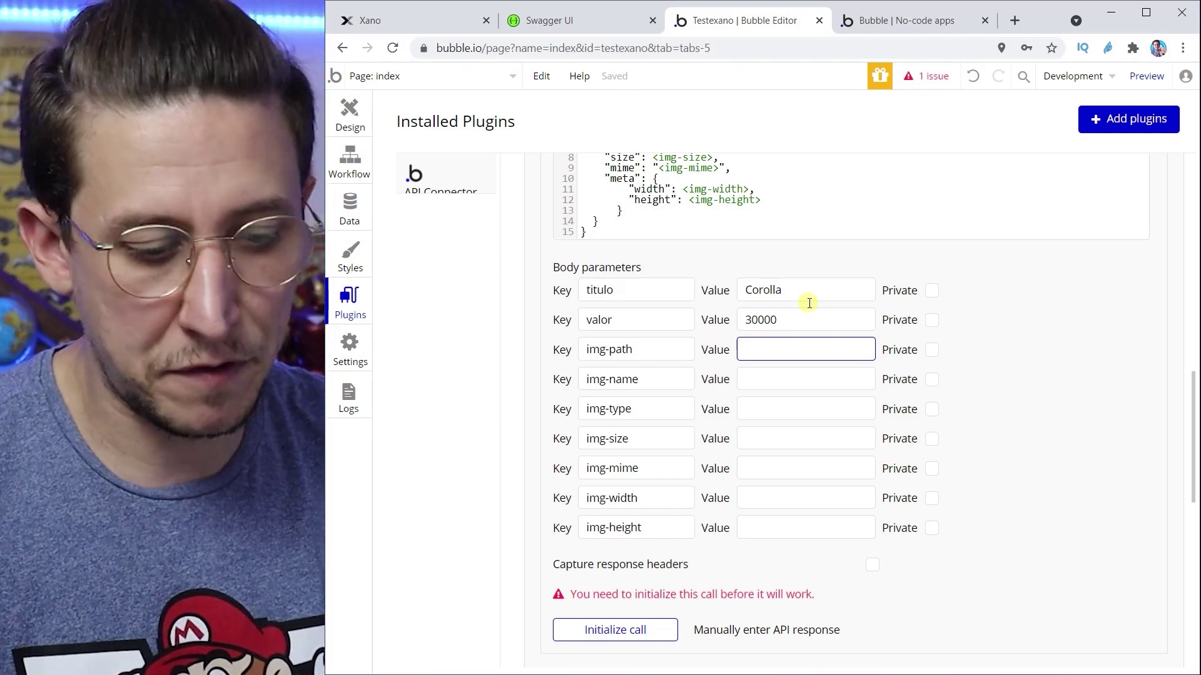
text(hjj)
key(Tab)
key(Tab)
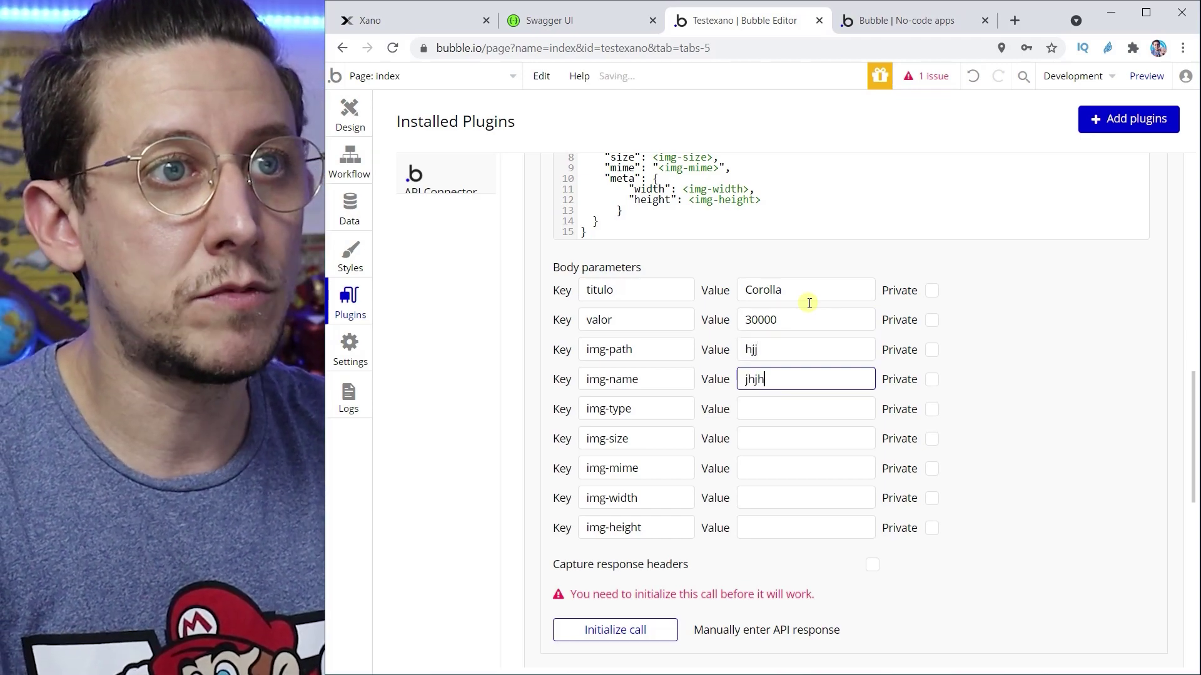
key(Tab)
key(Tab)
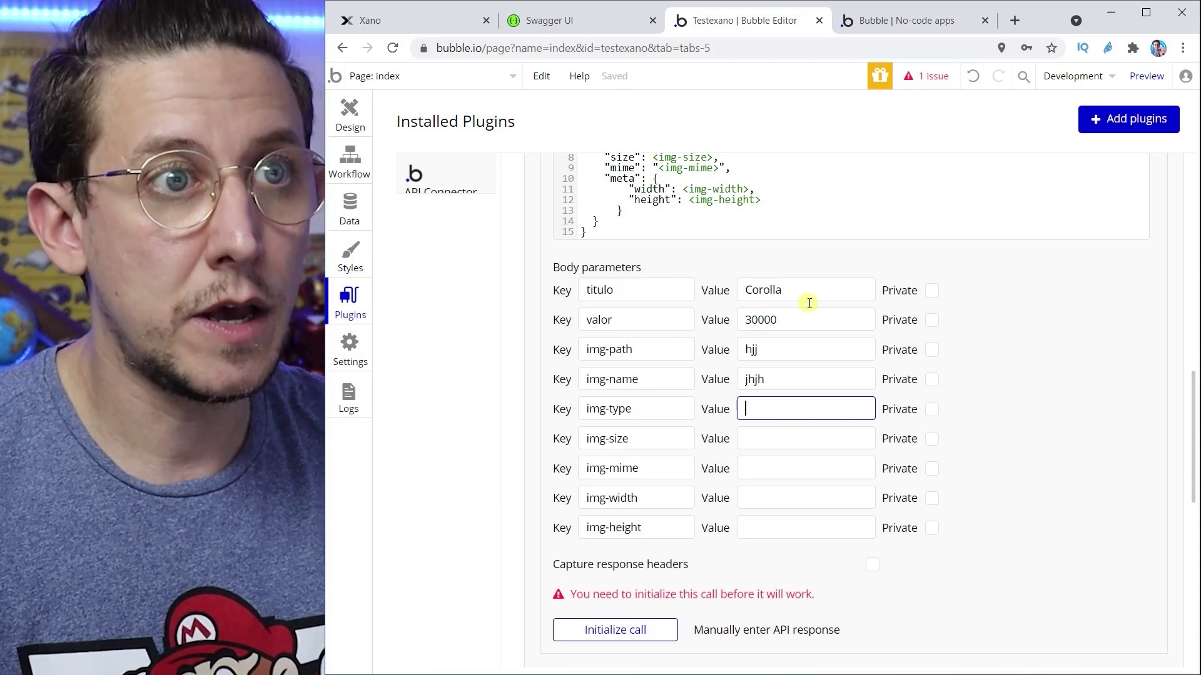
text(hj)
- Set the body parameters img-size, img-width and img-height to 0 and img-mime to hj
key(Tab)
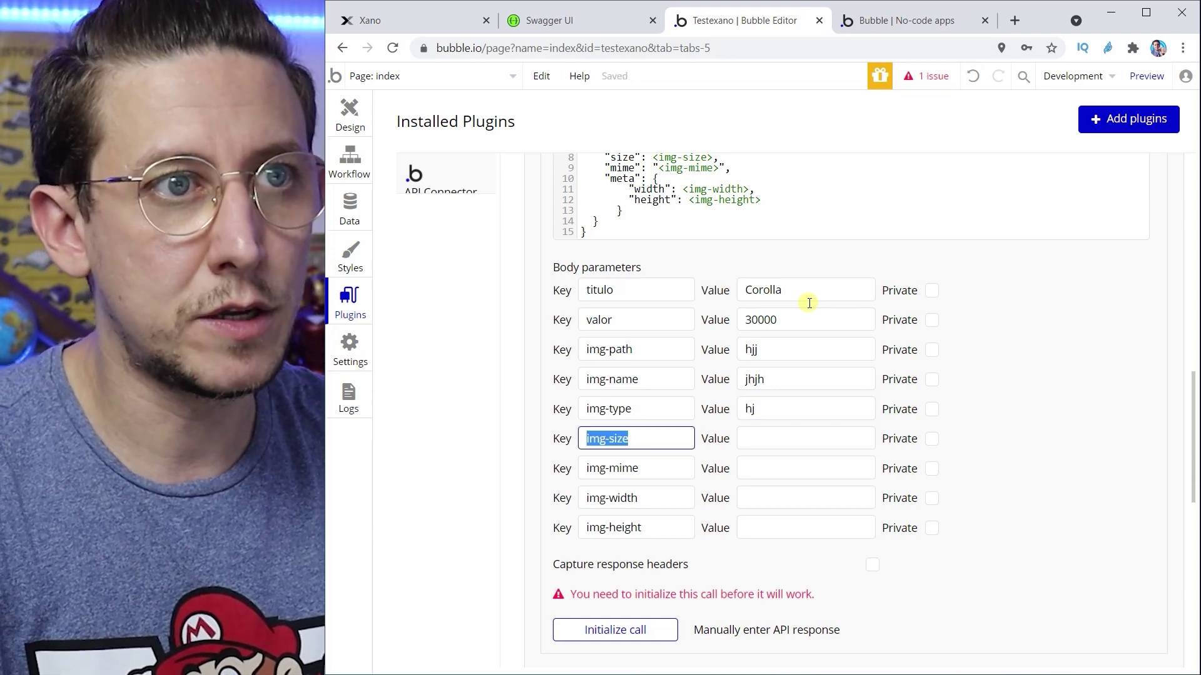
key(Tab)
text(0)
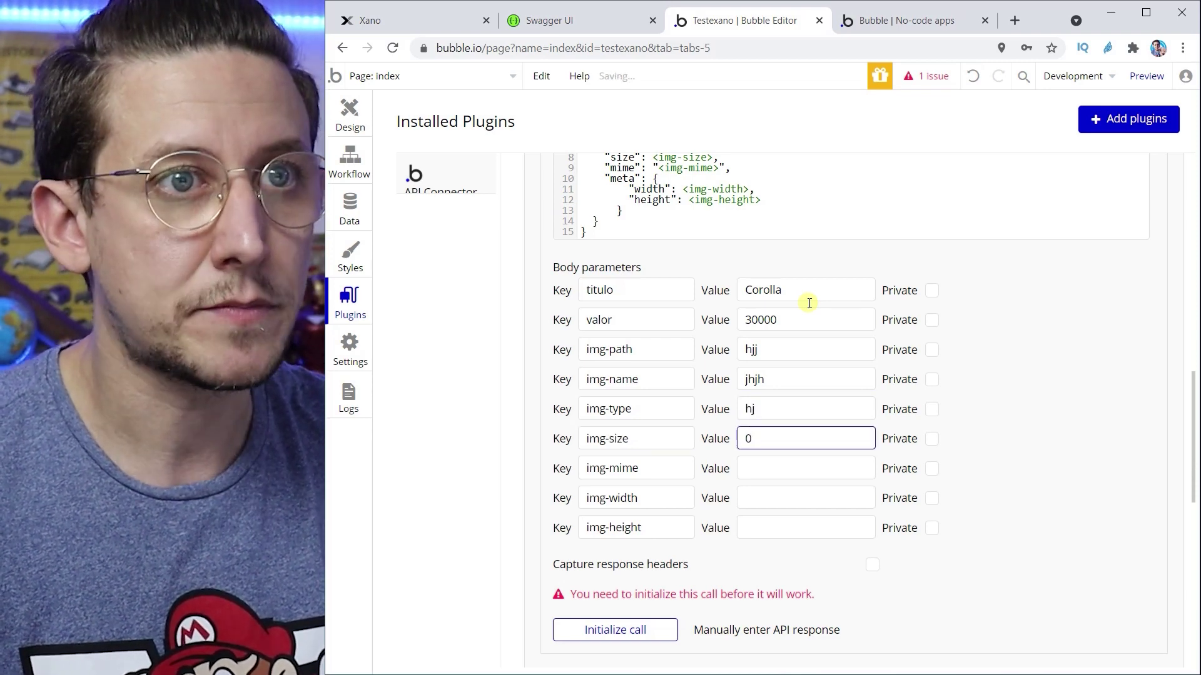
key(Tab)
key(Tab)
key(Tab)
key(Tab)
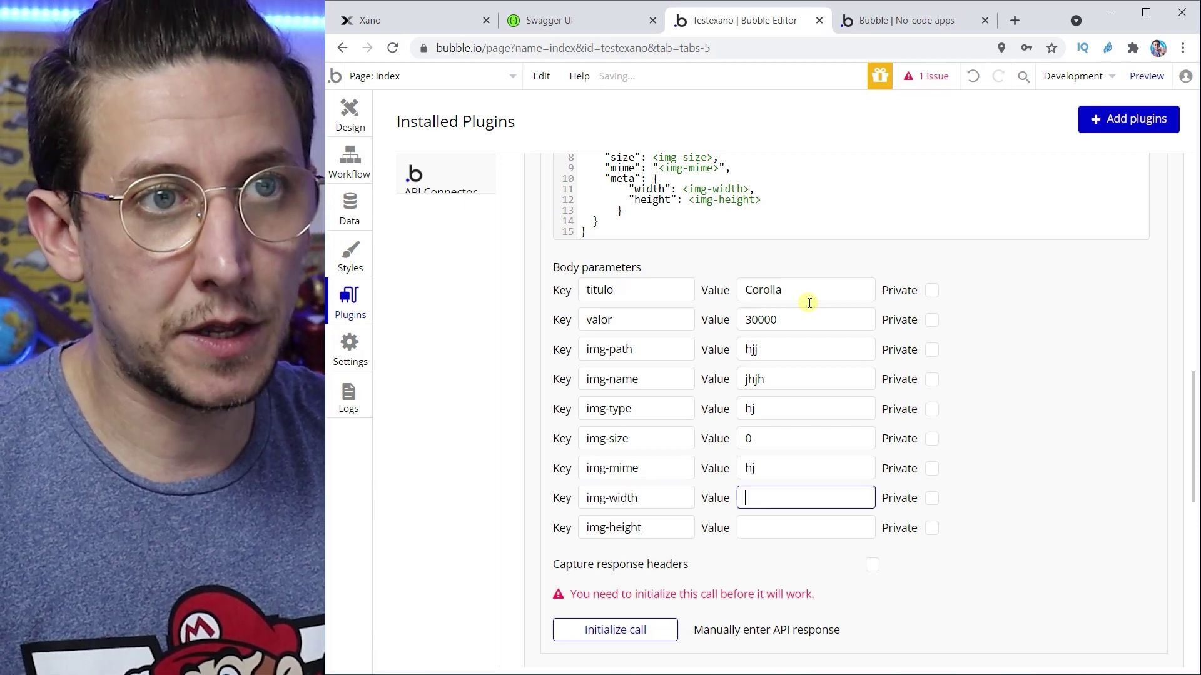
text(0)
key(Tab)
key(Tab)
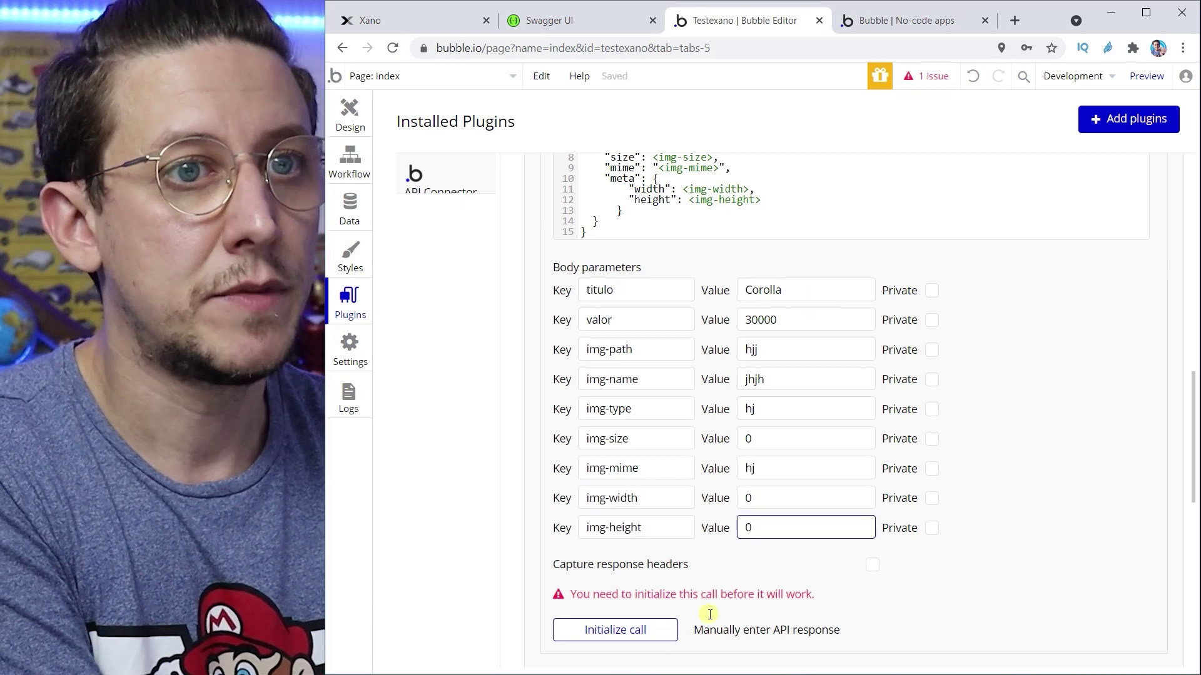
- Initialize the CriarCarro call, save its returned values with their proposed data types, and collapse the call
click(623, 630)
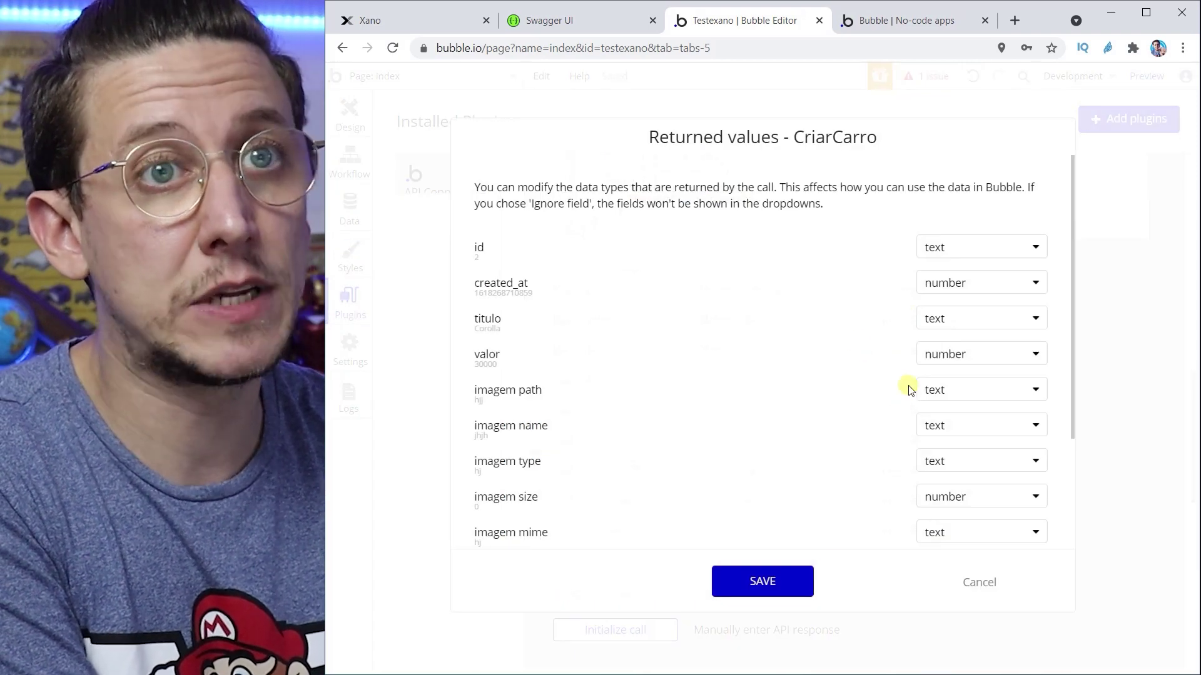
scroll(710, 348, down, 3)
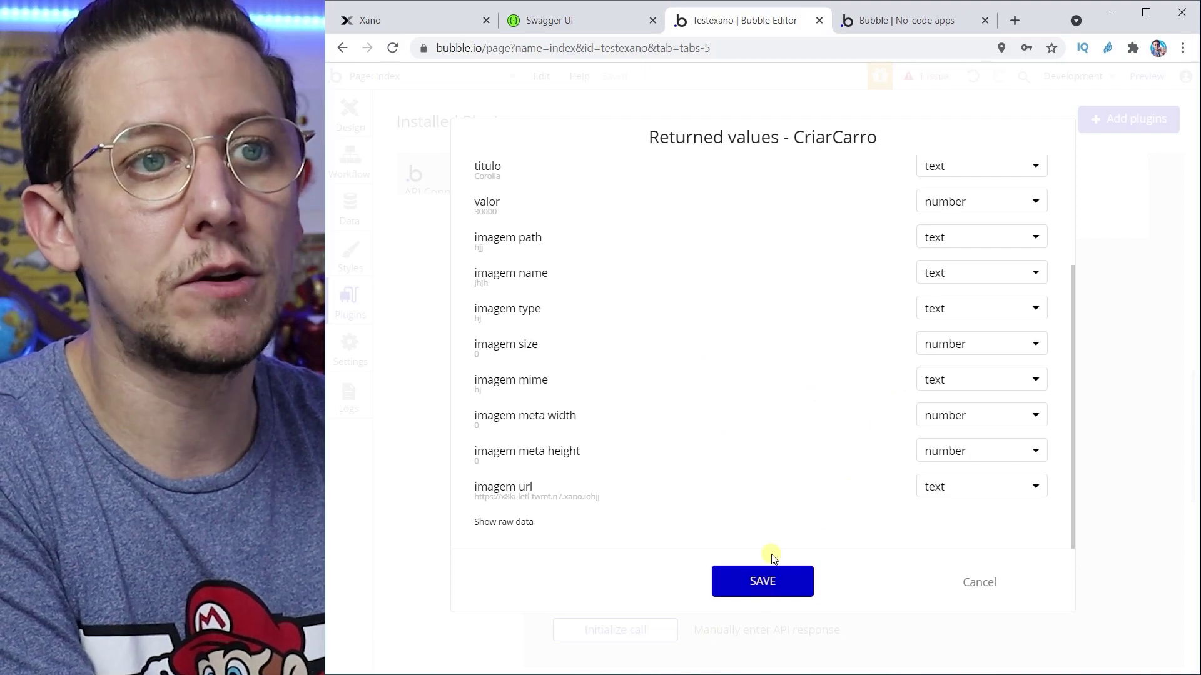
click(759, 584)
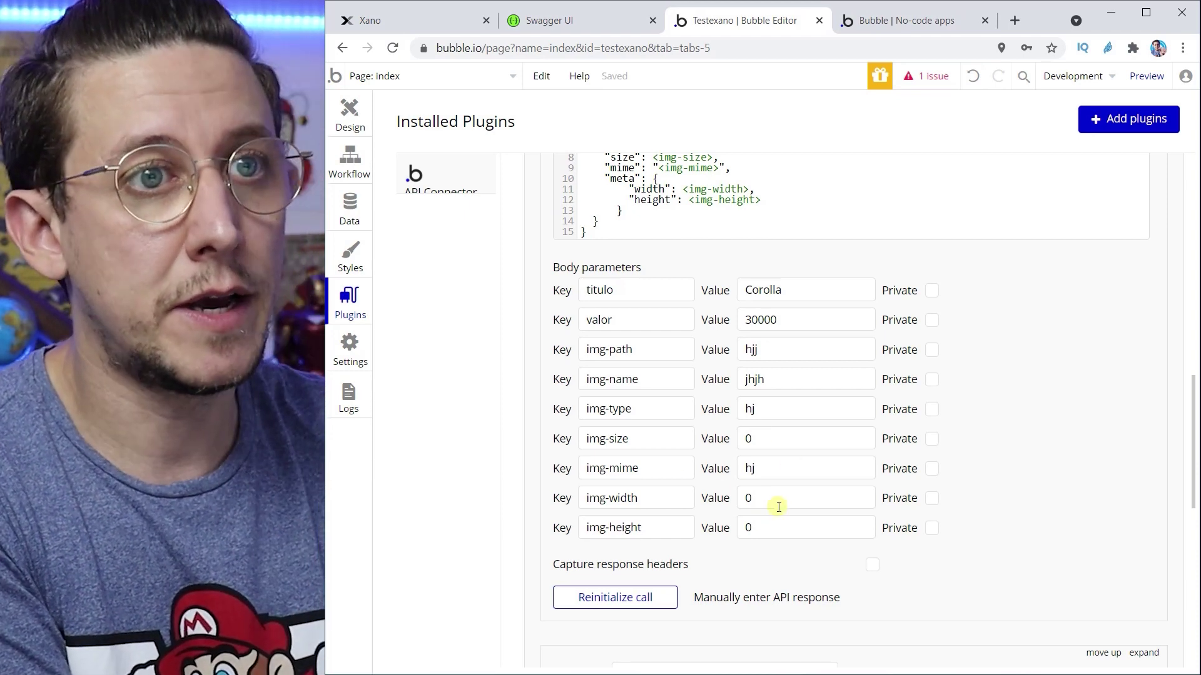
scroll(710, 464, up, 4)
scroll(710, 464, up, 7)
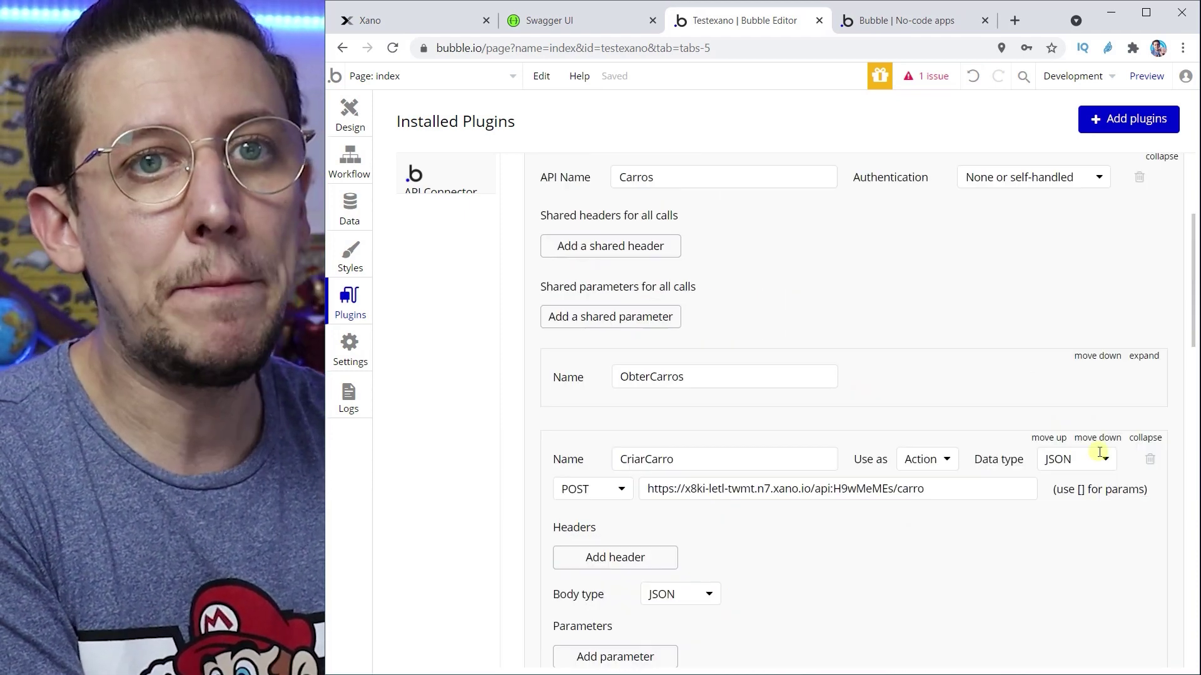
click(1145, 439)
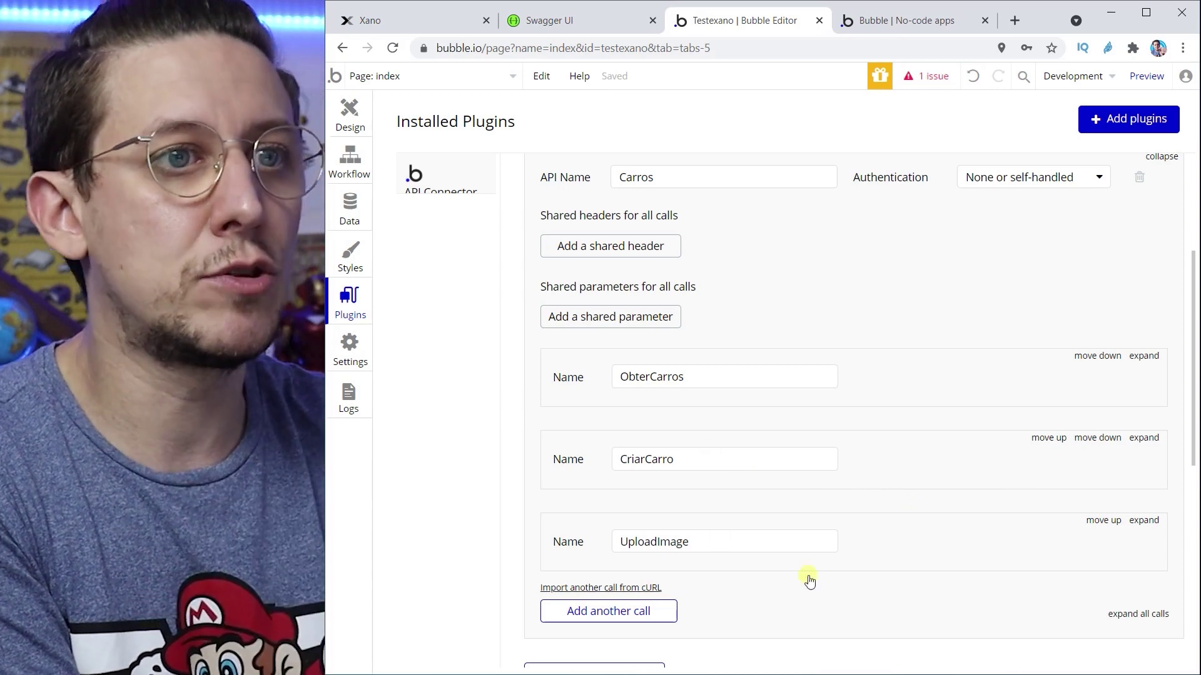
- Return to the page design and set the popup image's dynamic source to FileUploader A's value
click(359, 118)
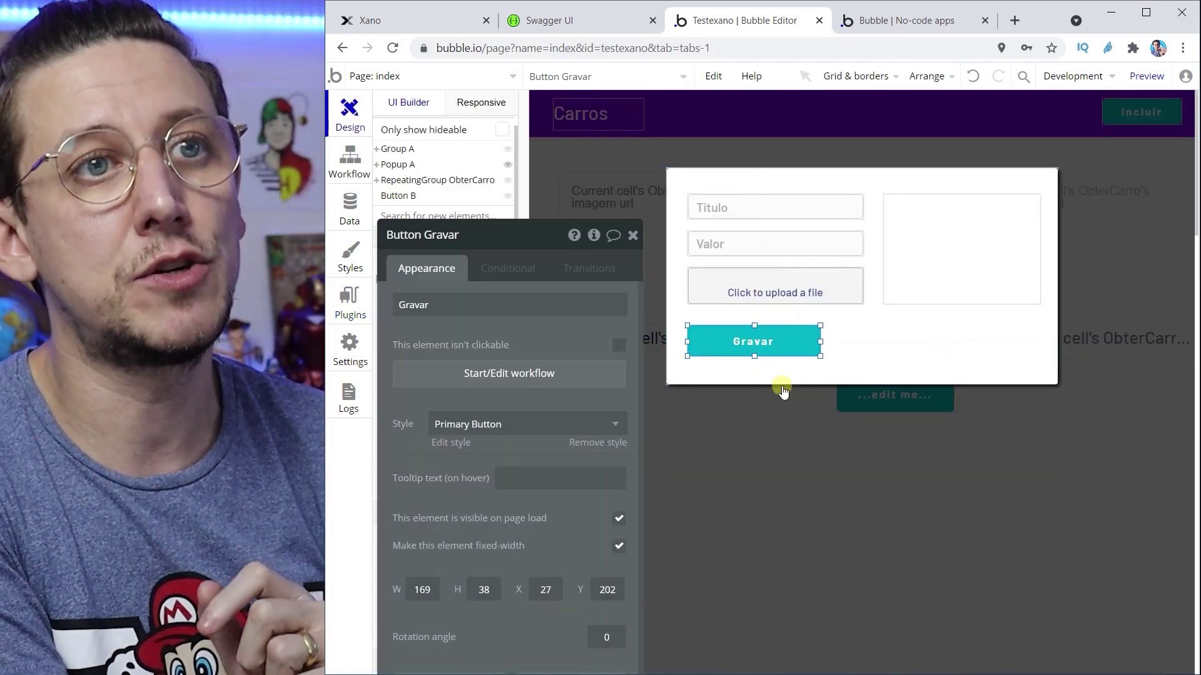
drag(821, 357, 824, 362)
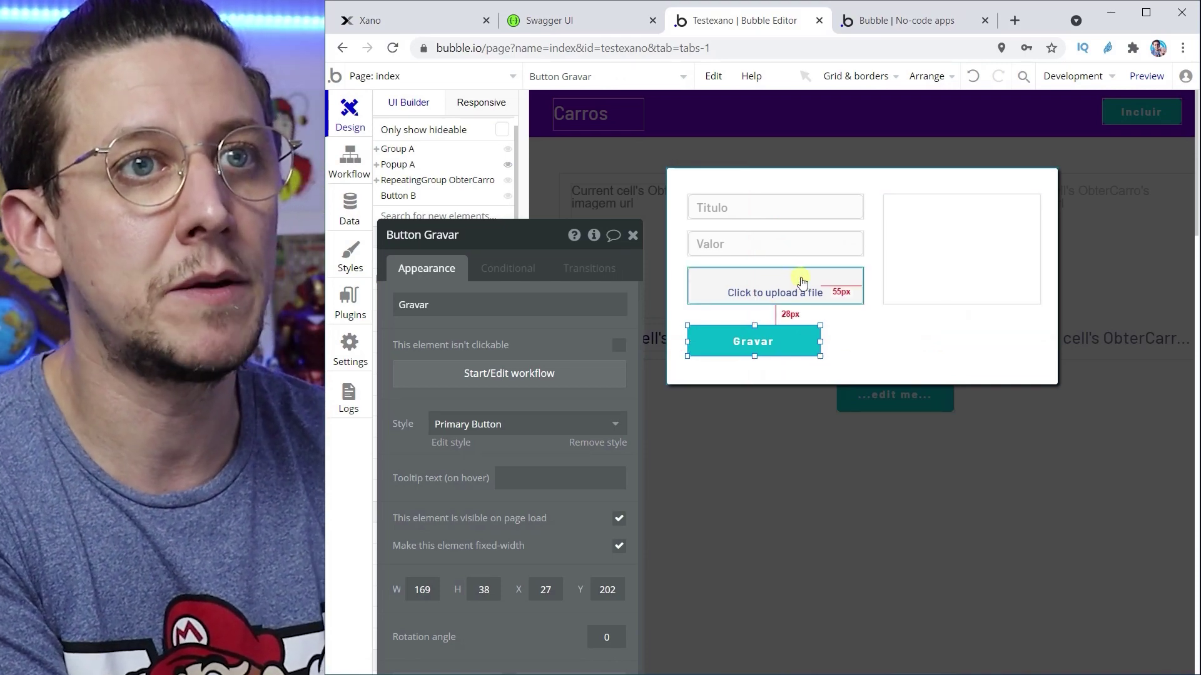
click(801, 291)
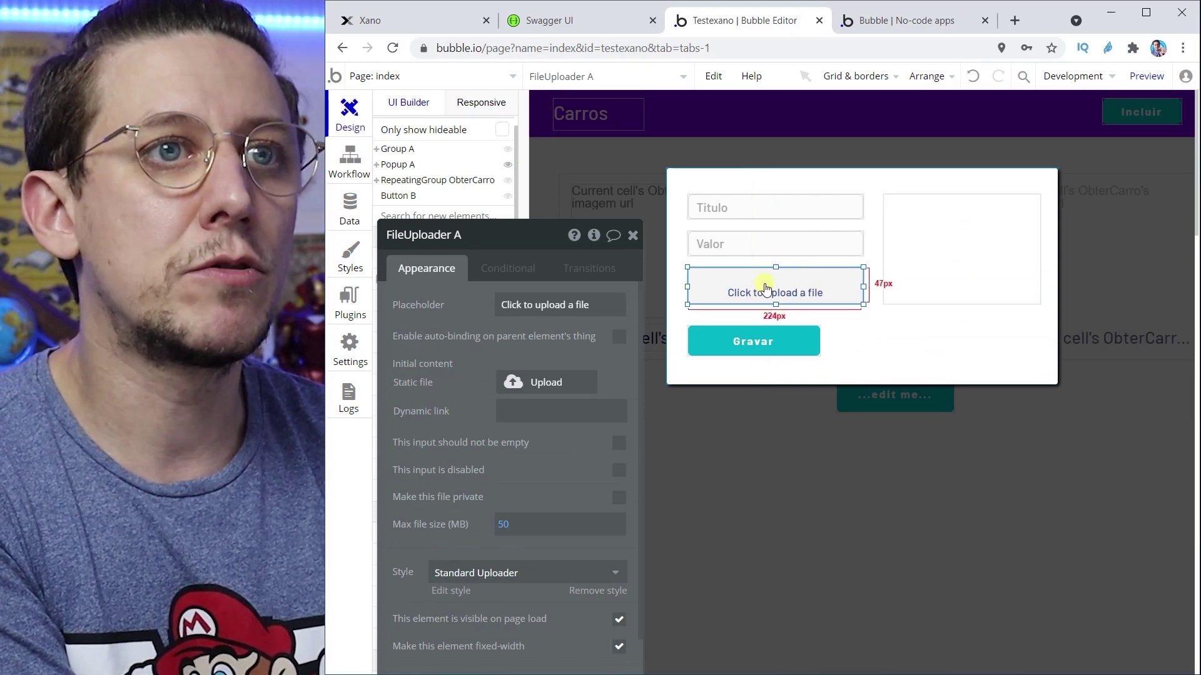
click(965, 236)
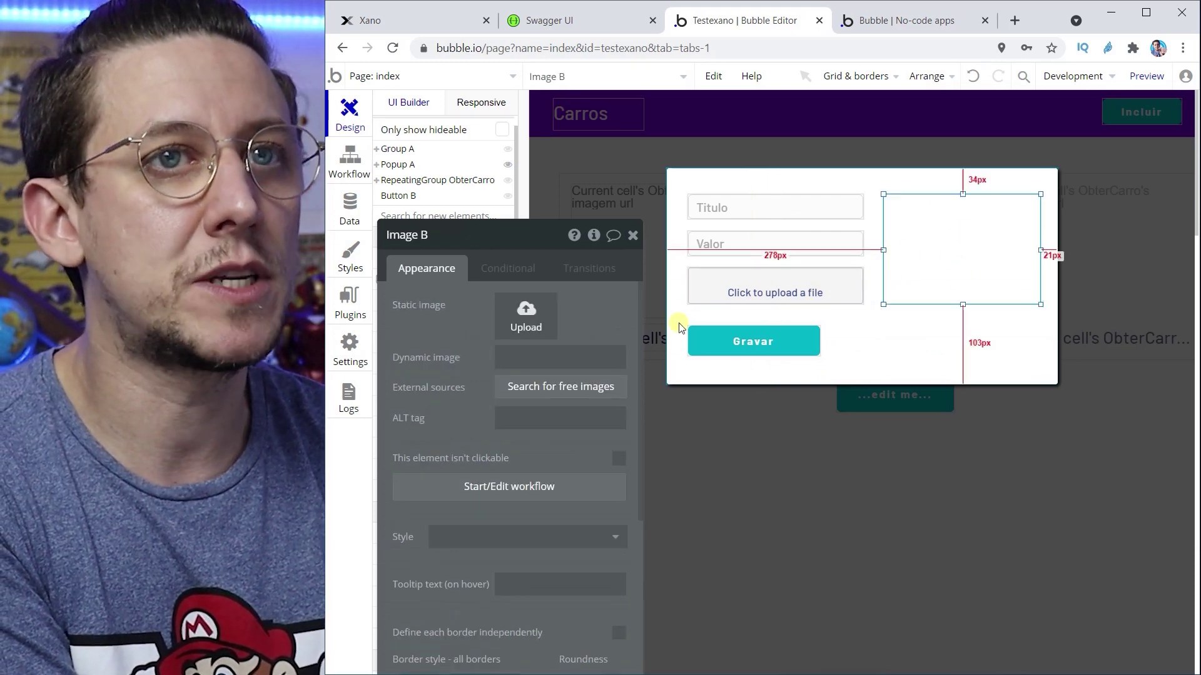
click(574, 355)
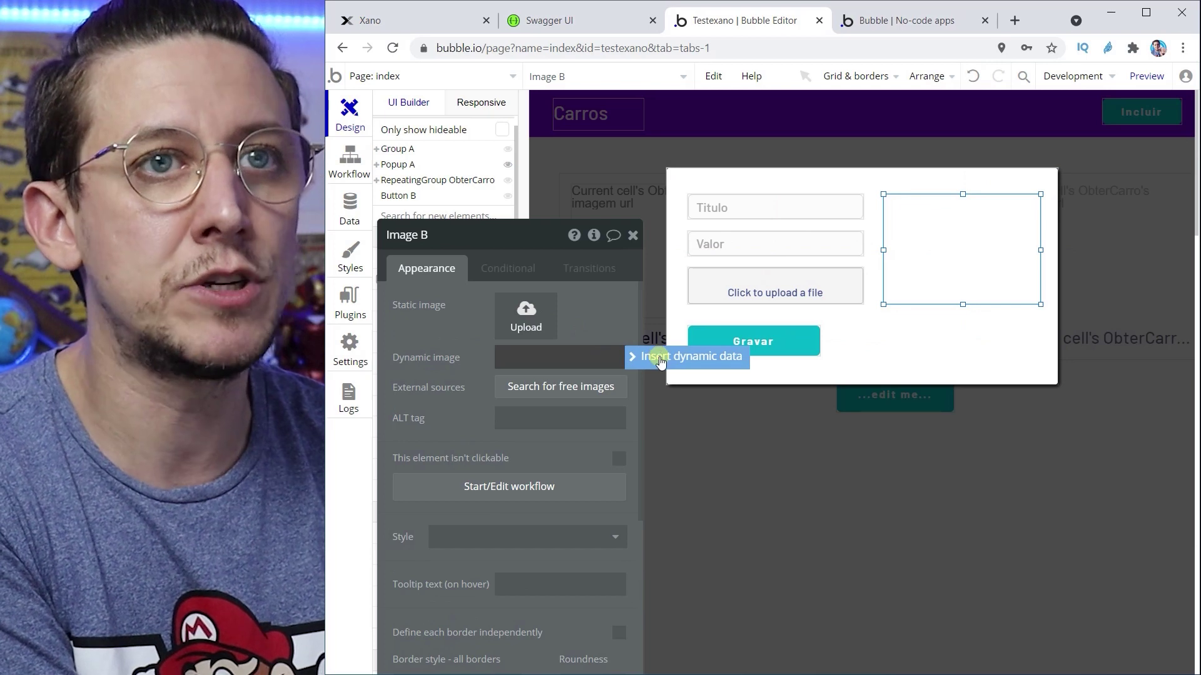
click(700, 356)
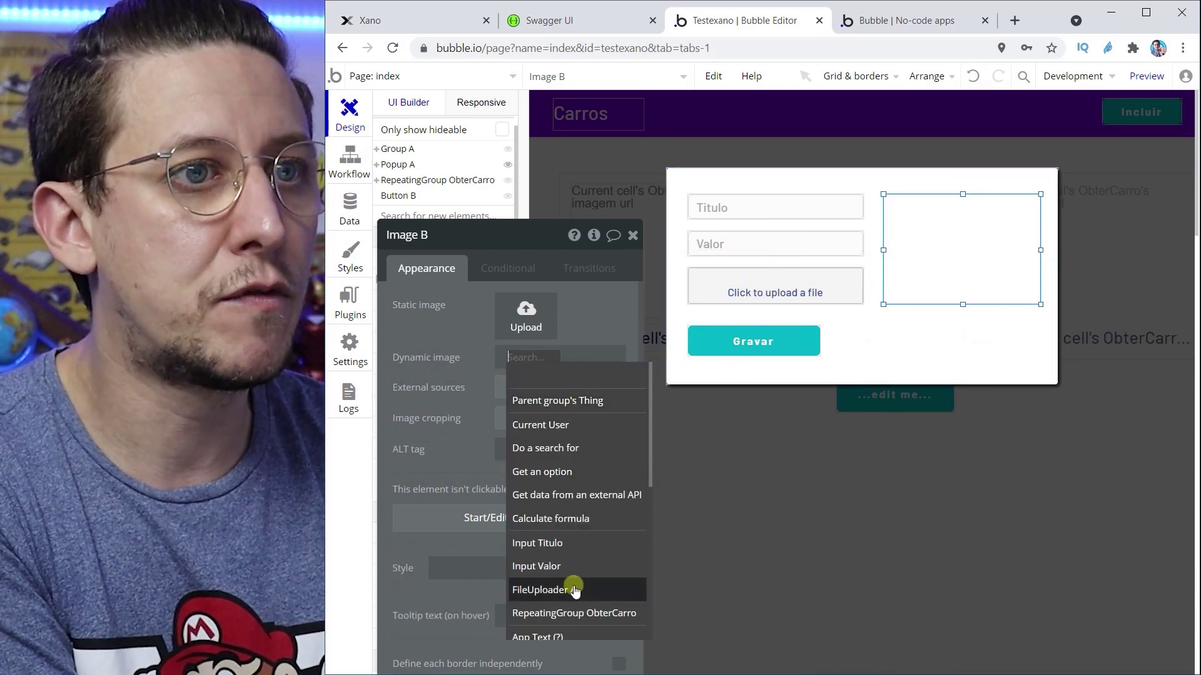
click(550, 590)
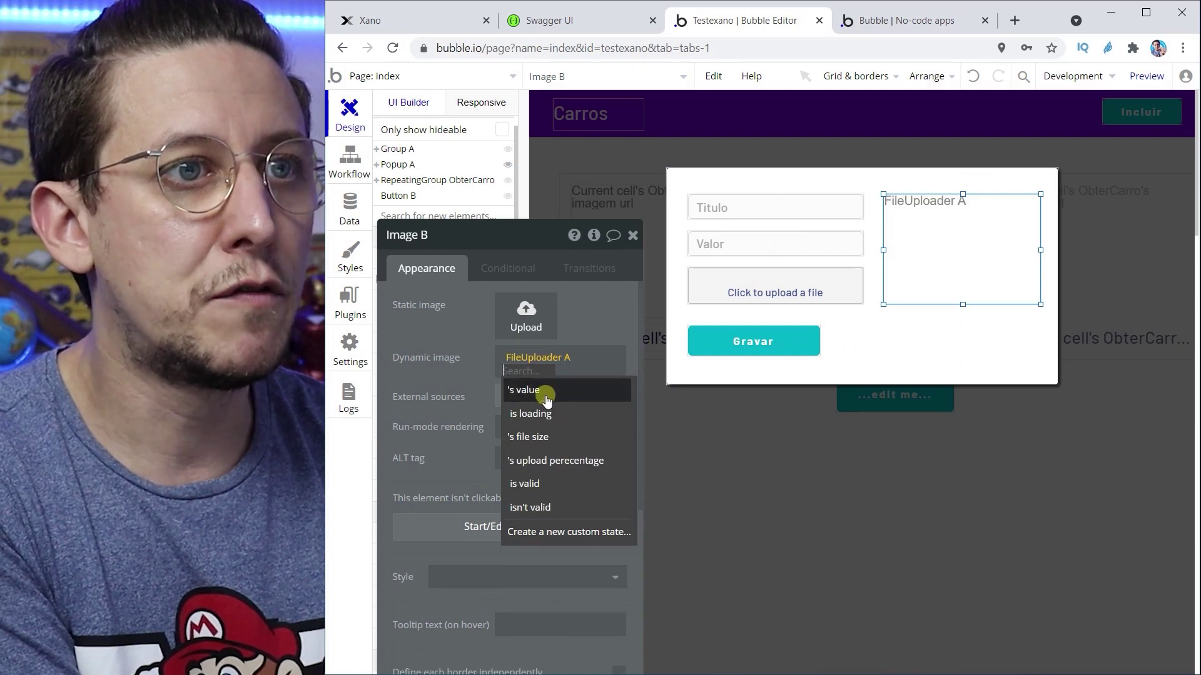
click(547, 391)
click(914, 338)
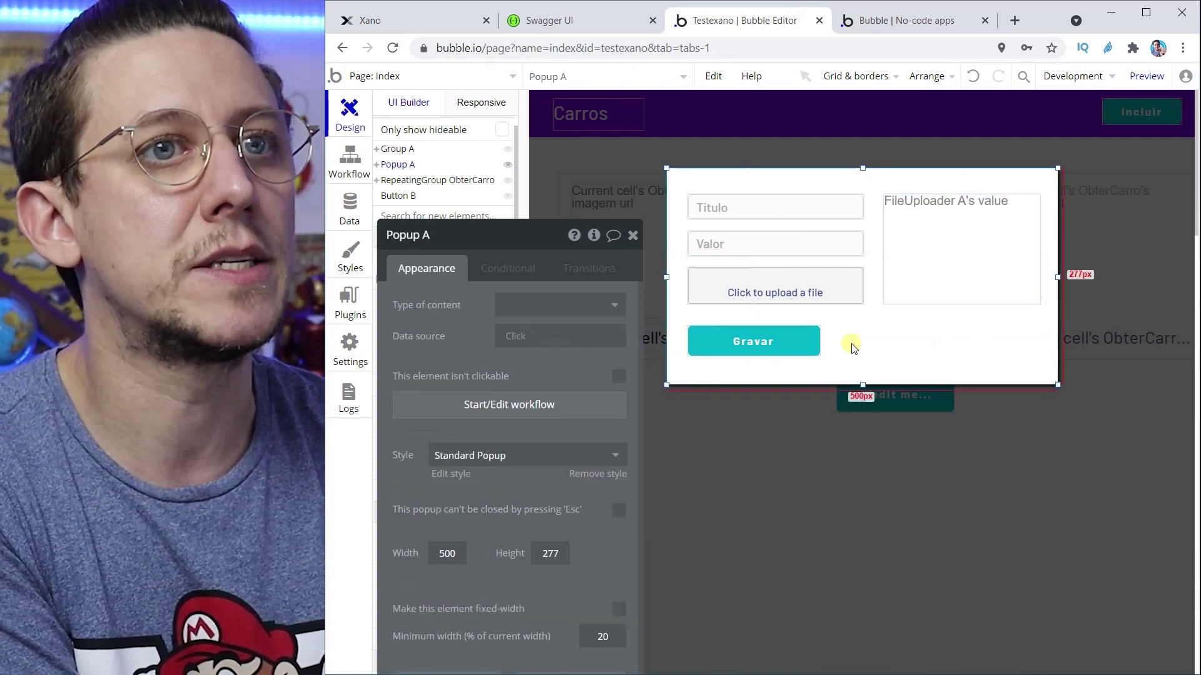
- Refresh the app preview, open the Incluir popup and upload the 2020-Toyota-Corolla picture to test the image display
click(925, 9)
click(987, 88)
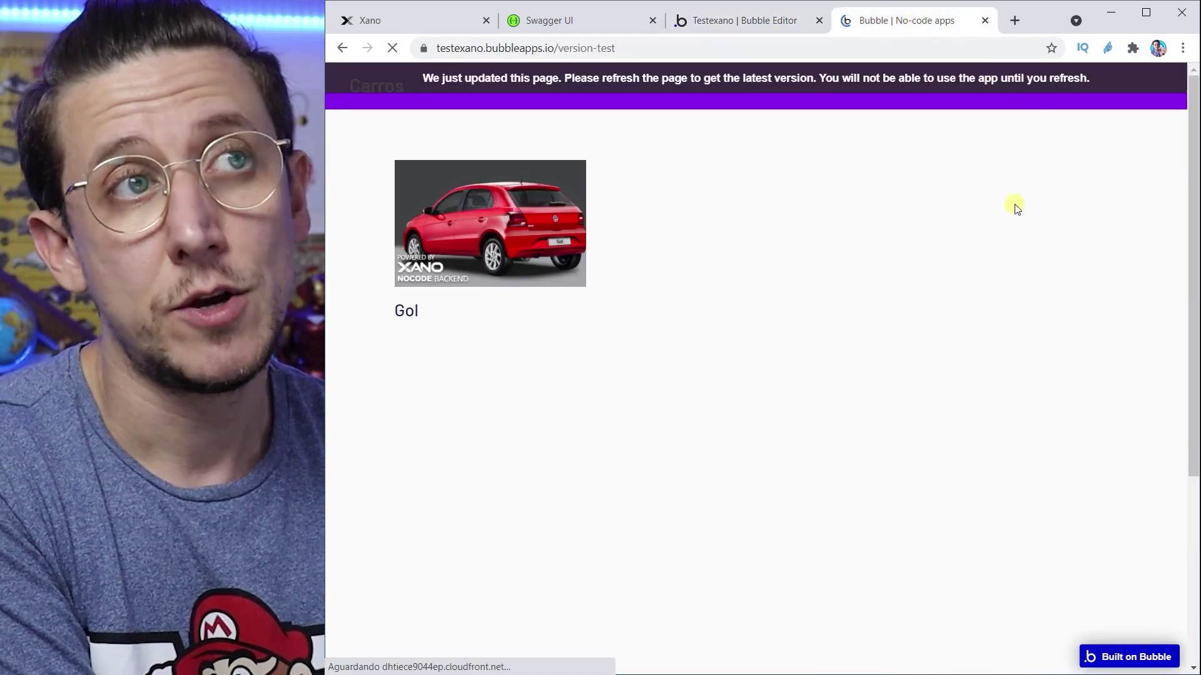
click(1073, 90)
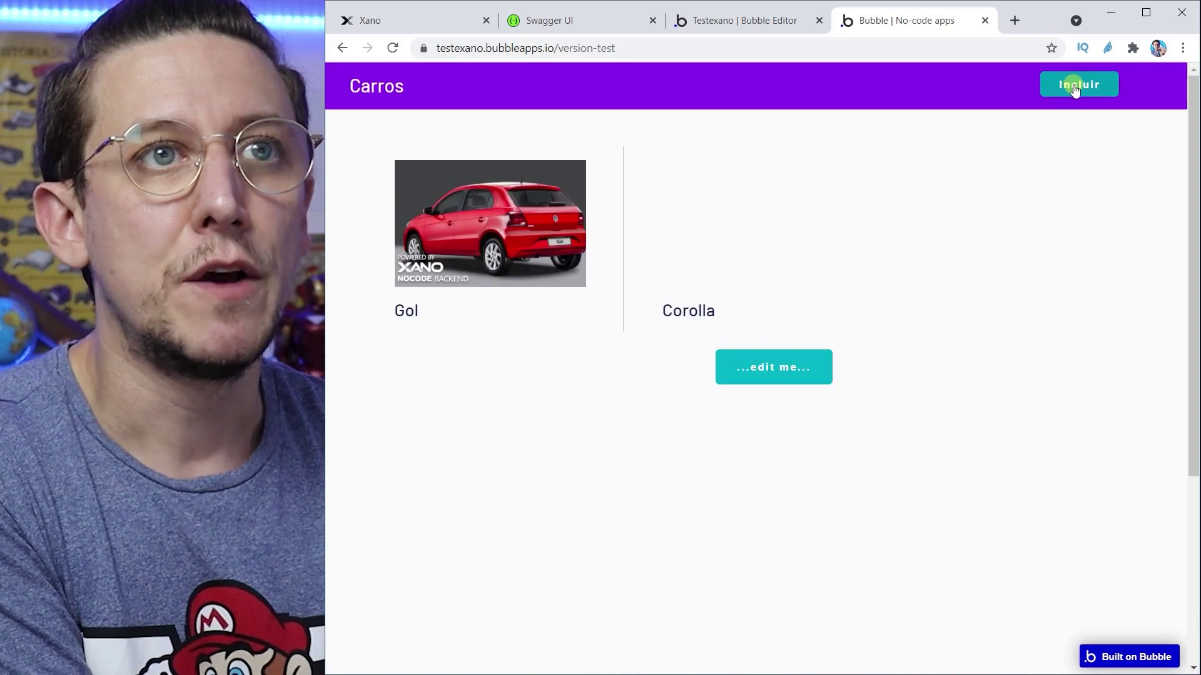
click(1081, 88)
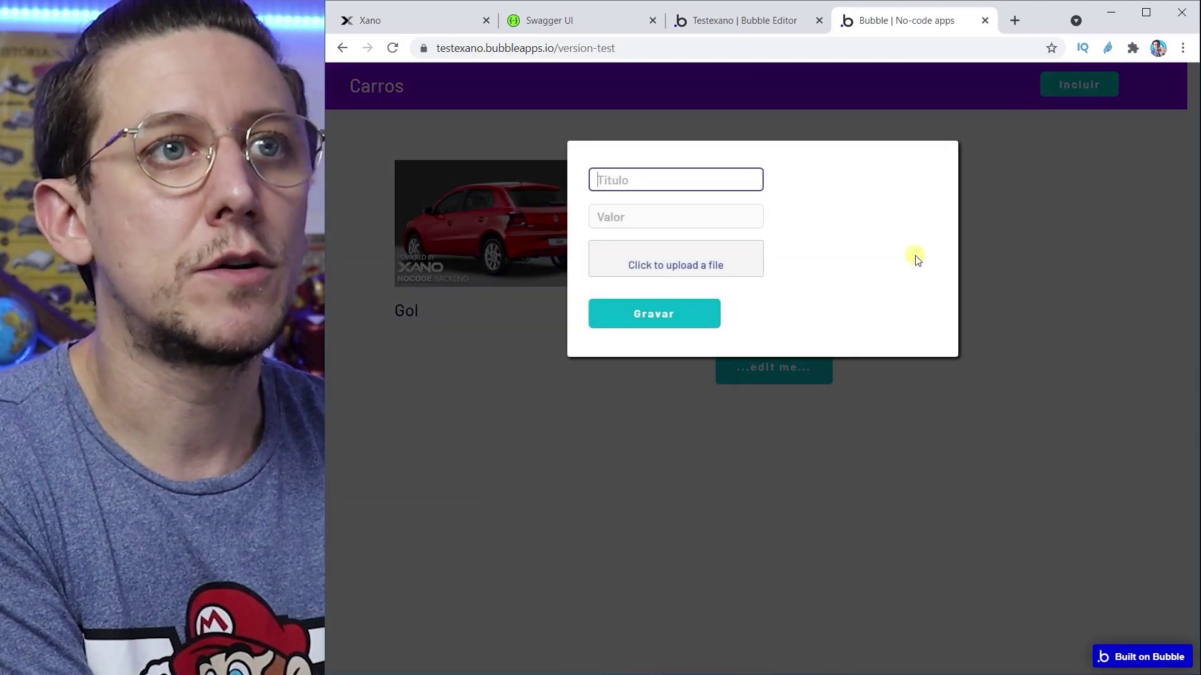
click(666, 263)
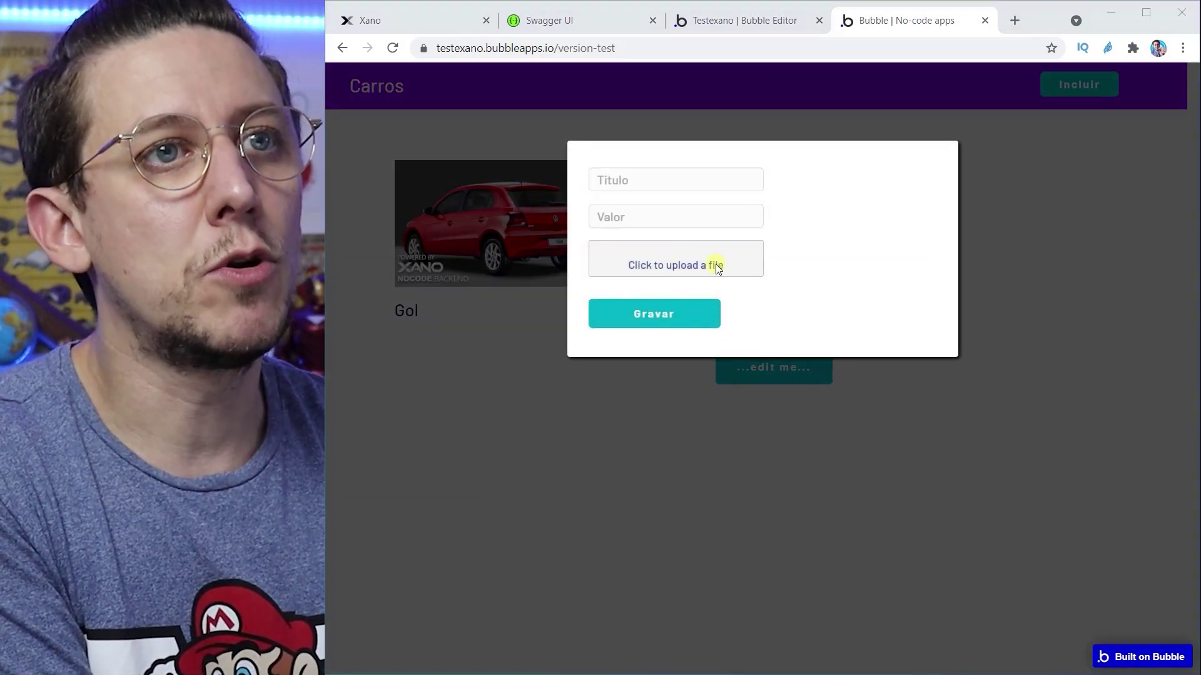
click(517, 306)
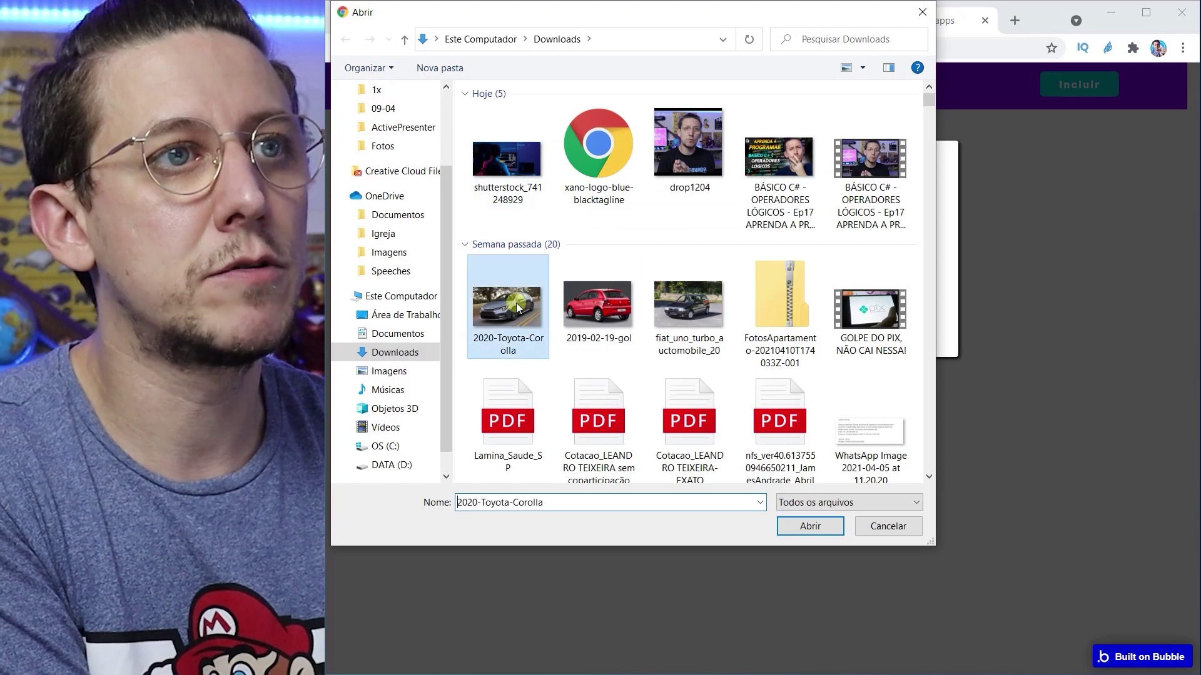
click(810, 526)
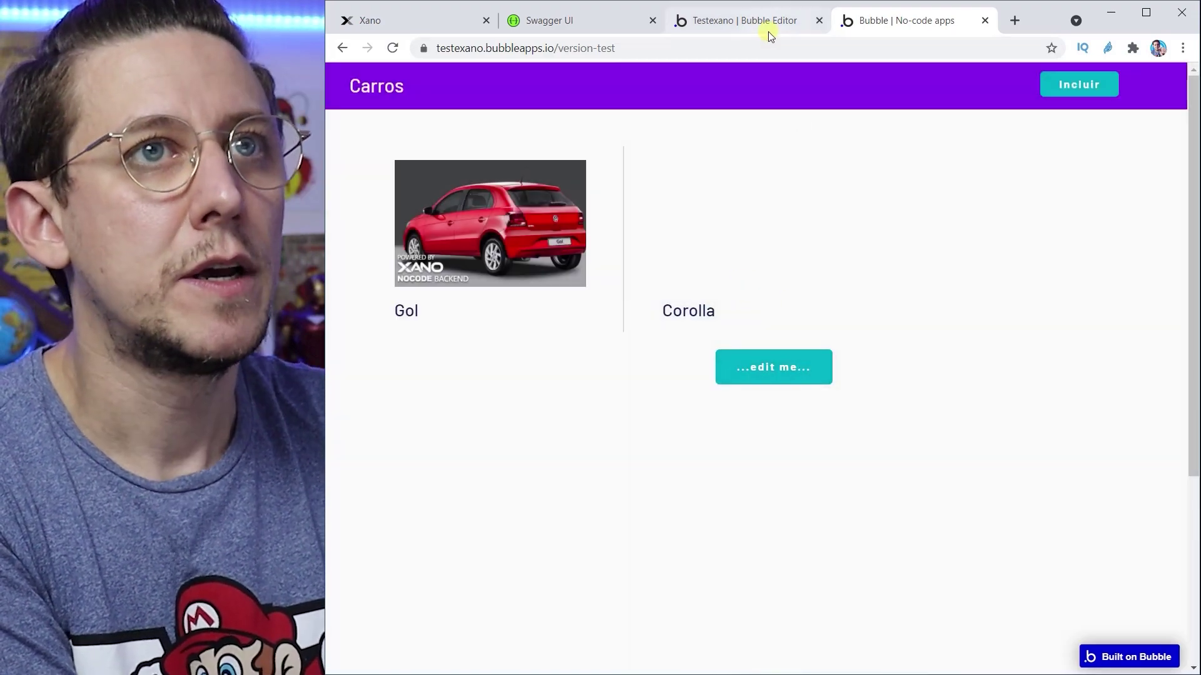
- Switch back to the Bubble editor and delete the "...edit me..." button below the repeating group
click(769, 28)
click(769, 529)
click(884, 402)
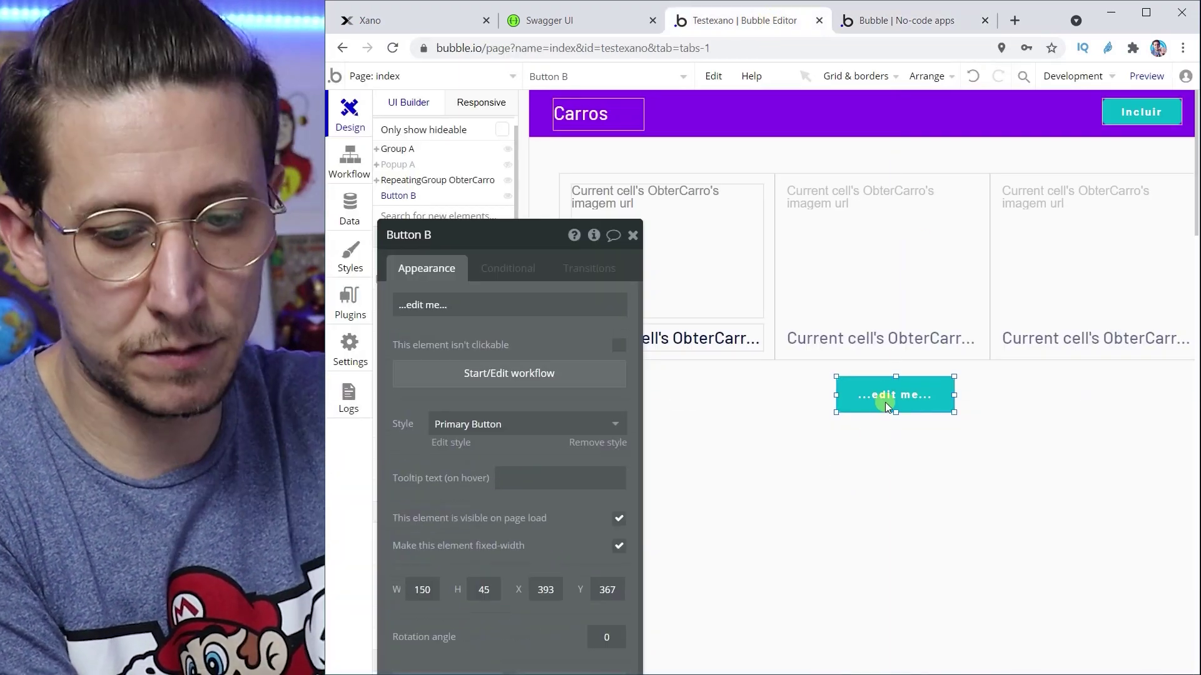
key(Delete)
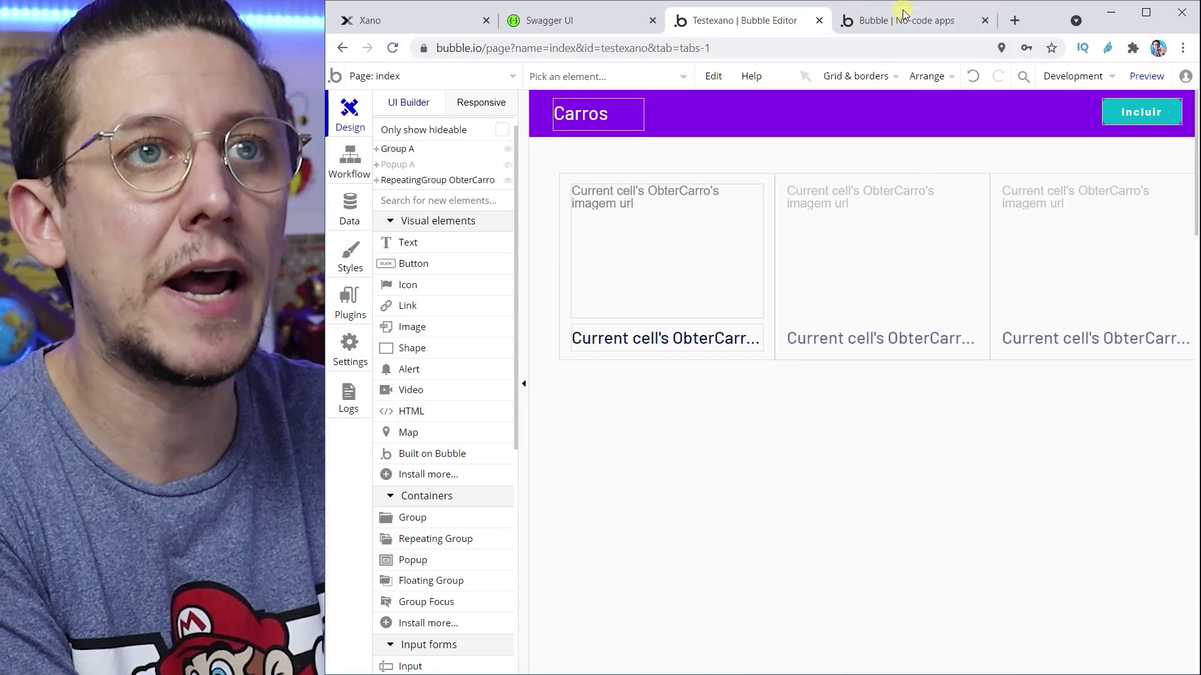
click(894, 24)
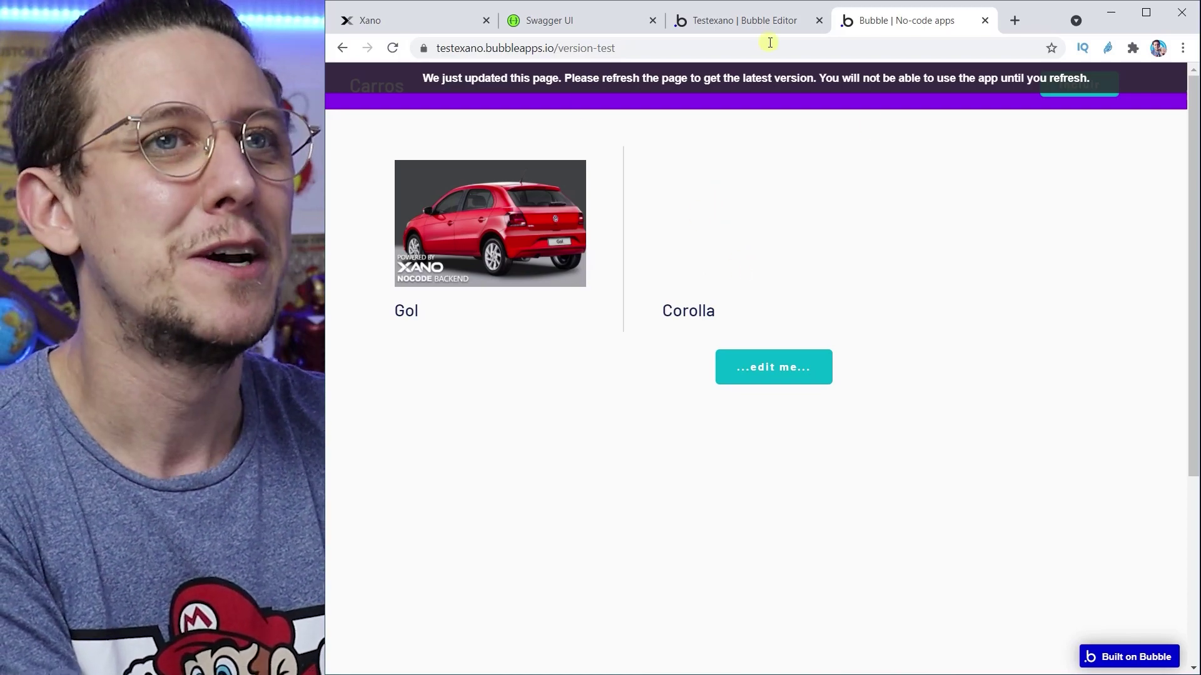
click(723, 24)
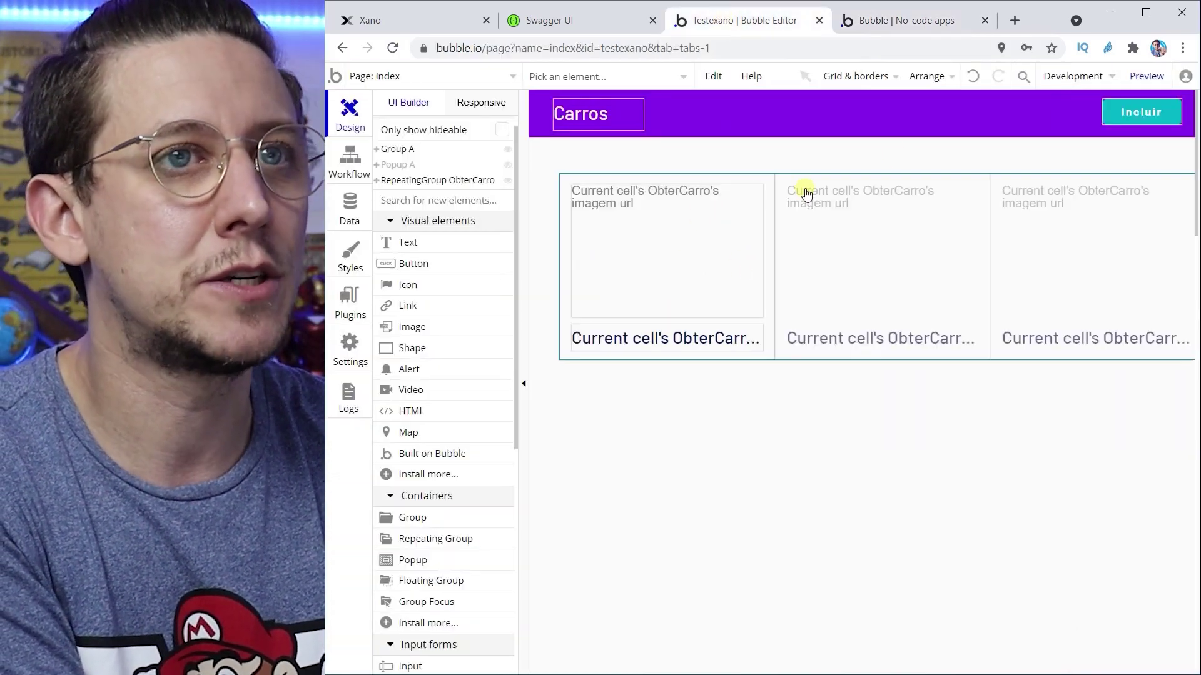
click(871, 20)
click(763, 21)
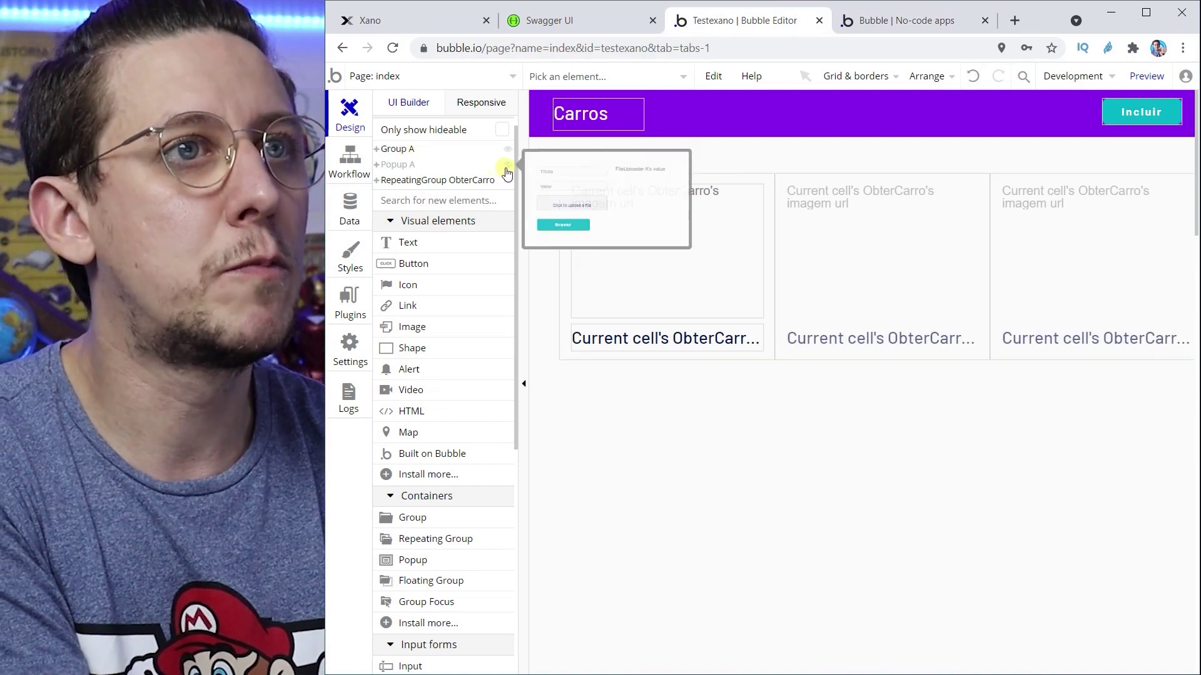
- Show Popup A in the editor and create a click workflow for its Gravar button, moving the event's properties clear of the actions
click(508, 164)
click(788, 351)
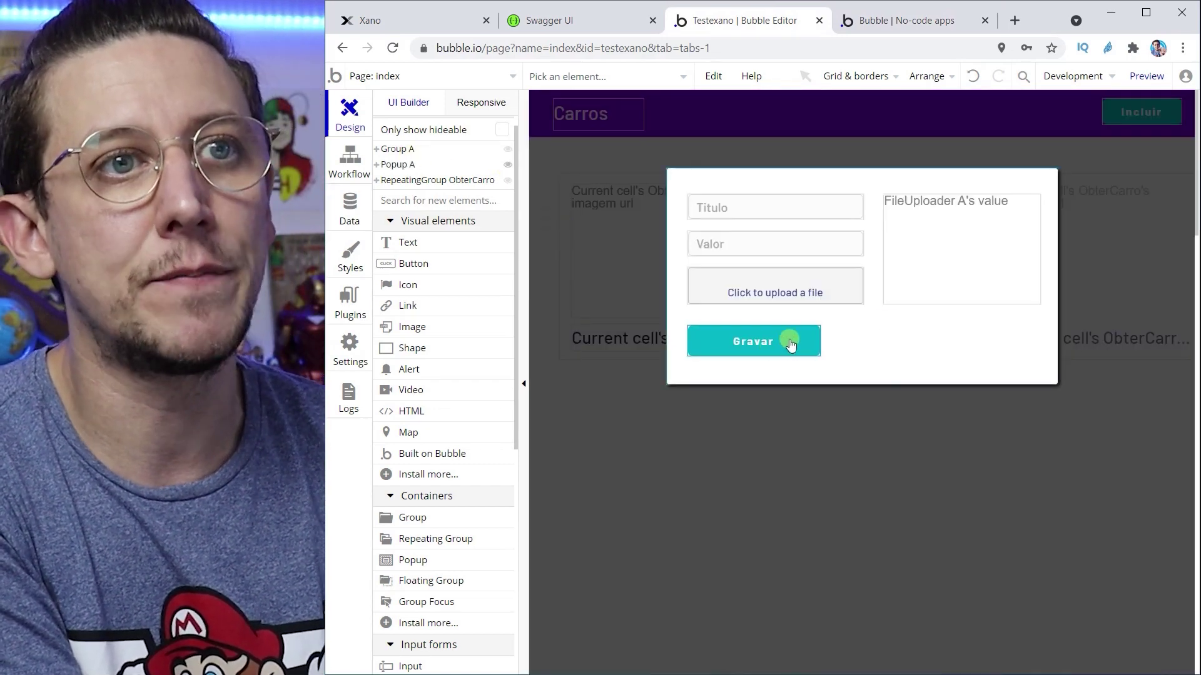
double_click(790, 354)
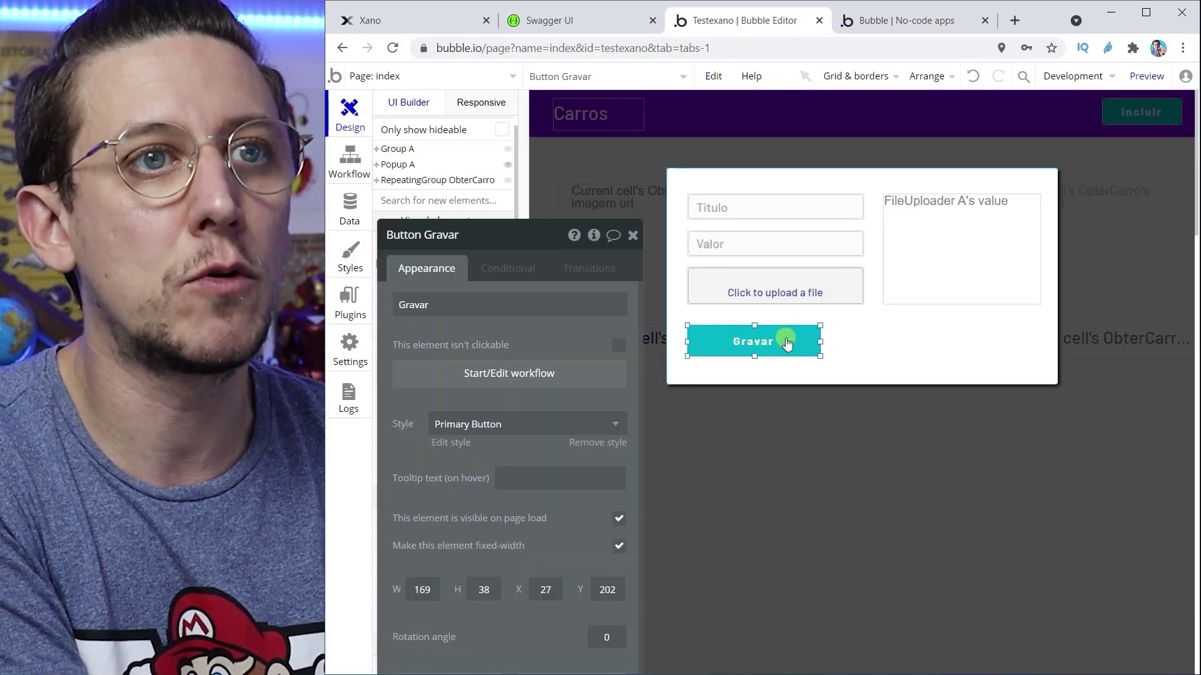
click(520, 373)
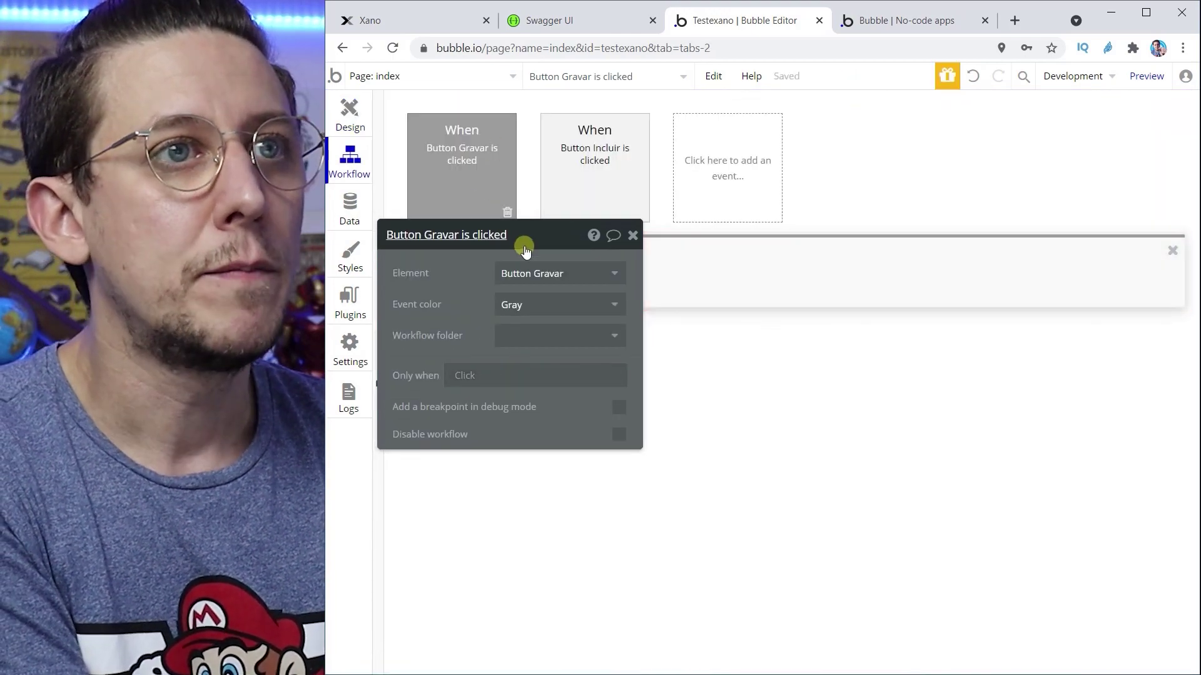
drag(523, 241, 1037, 173)
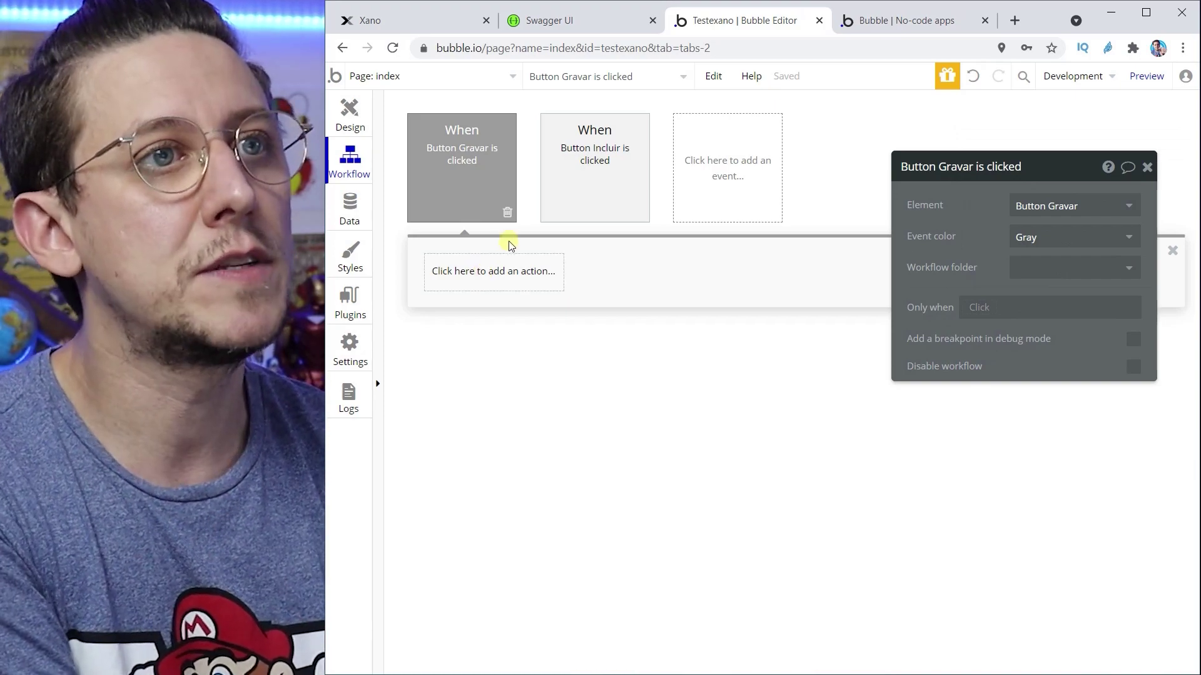
- Add the Carros - UploadImage action to the Gravar click workflow and set its dynamic link to FileUploader A's value
click(493, 272)
mouse_move(491, 391)
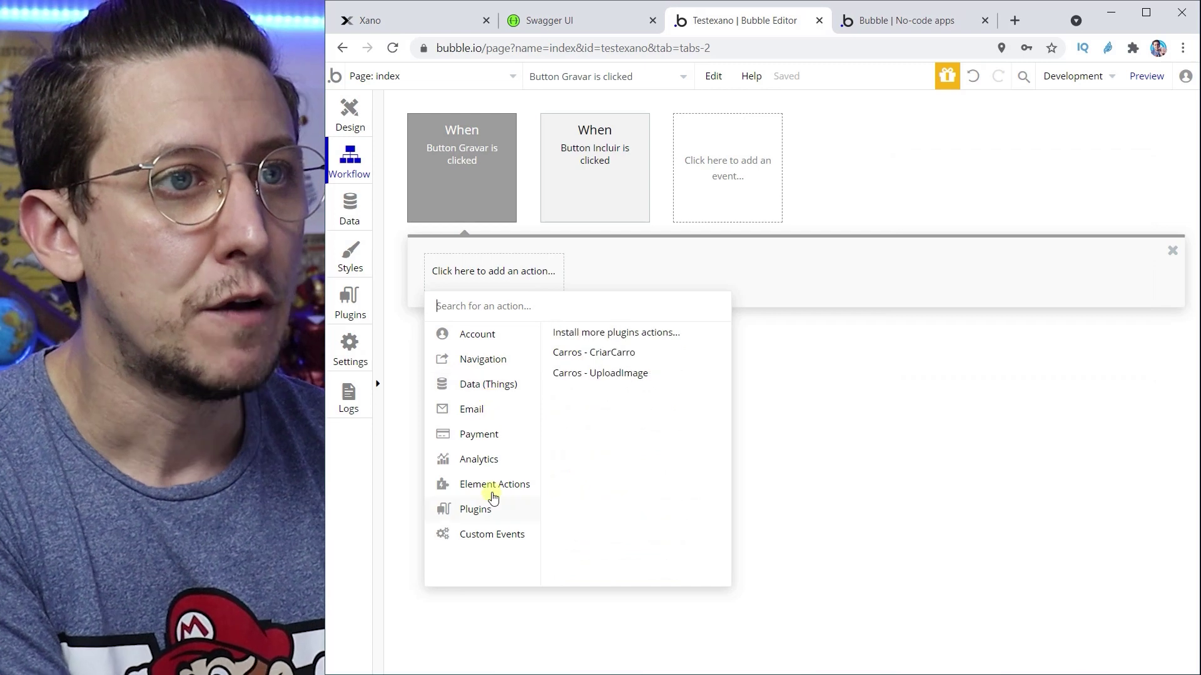
mouse_move(494, 494)
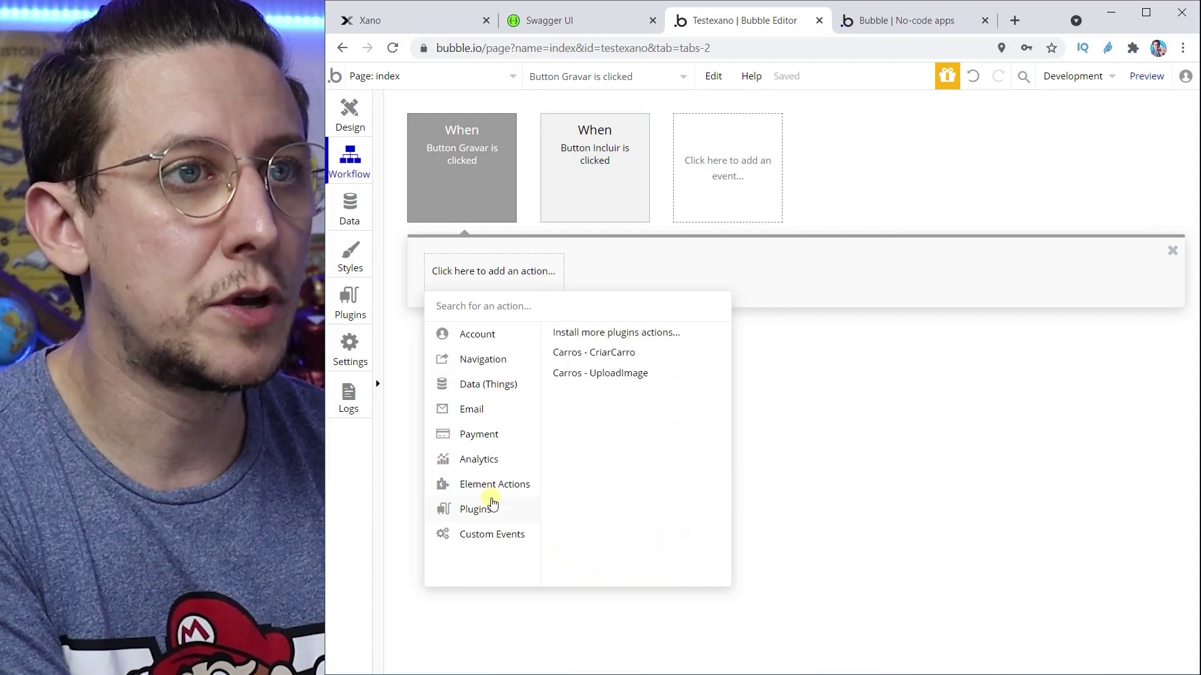
click(600, 374)
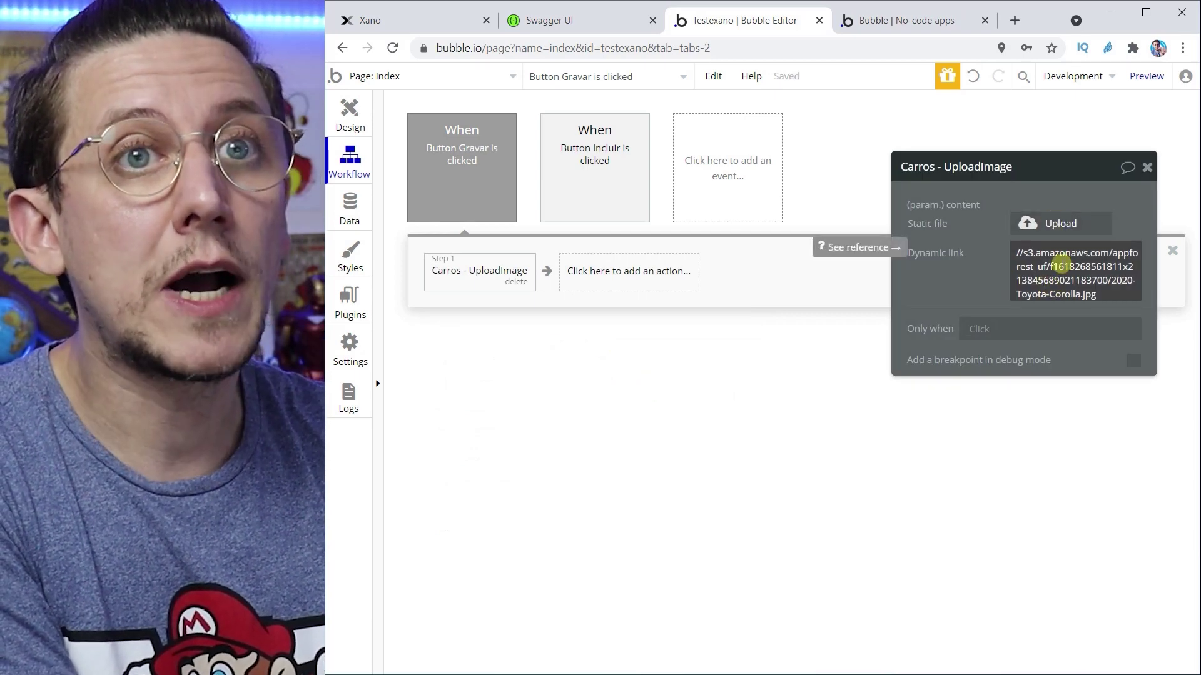
click(1111, 295)
key(BackSpace)
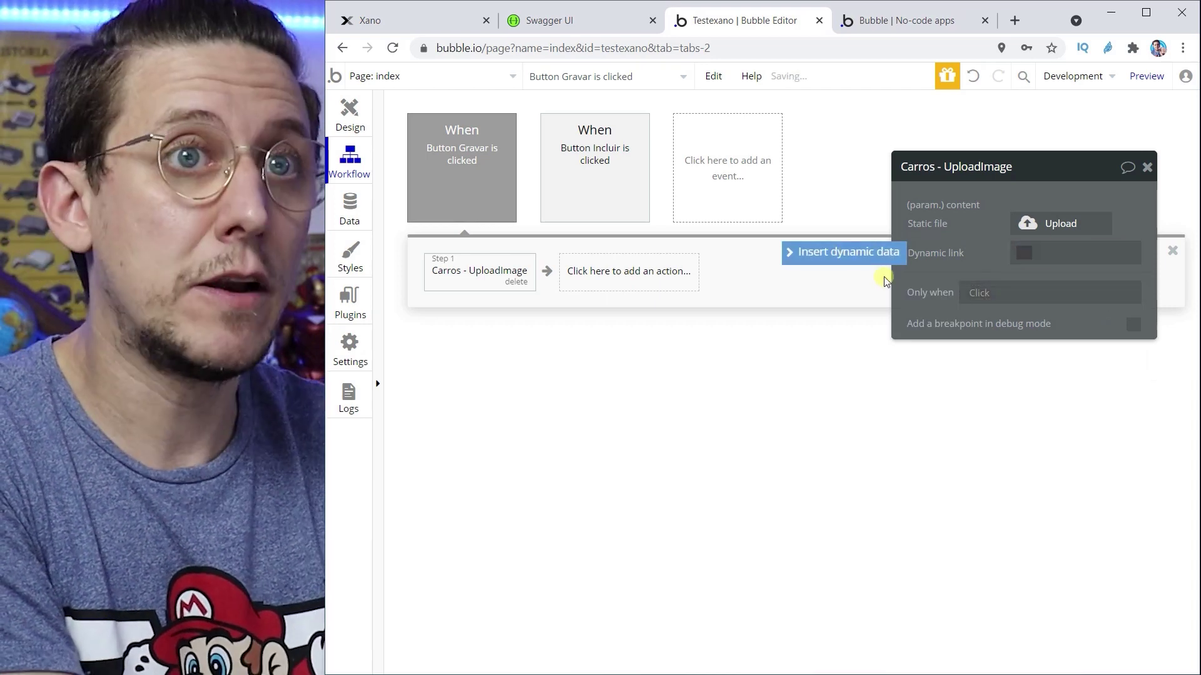
click(872, 257)
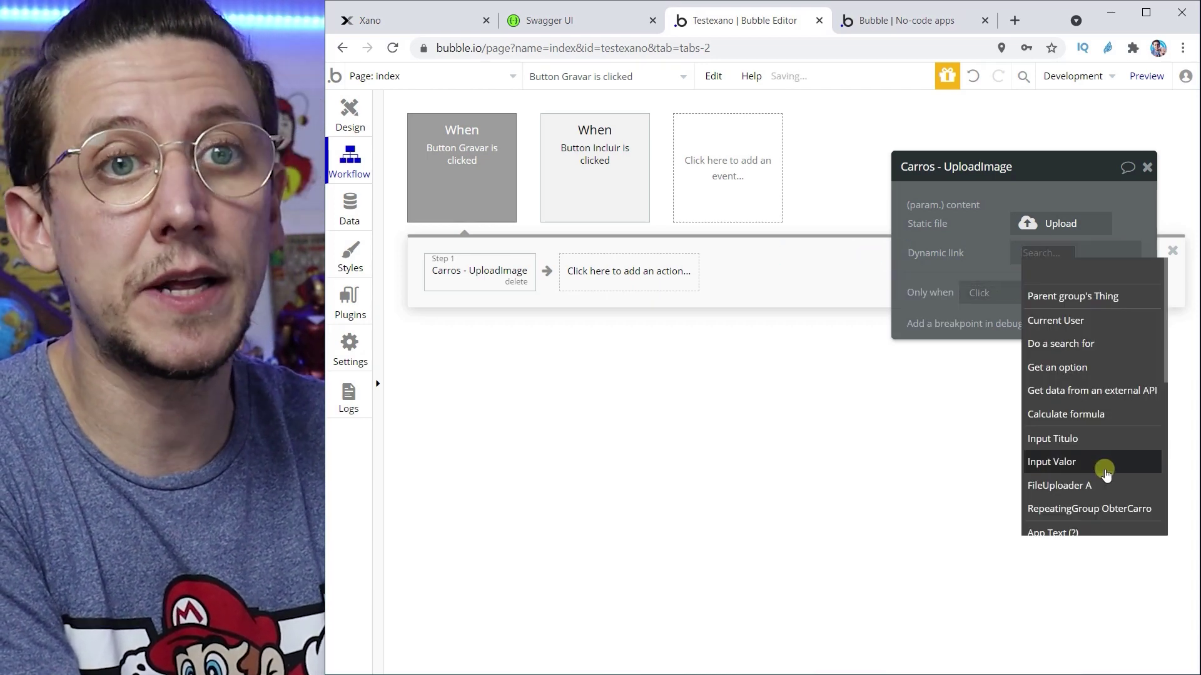
click(1059, 486)
click(1043, 286)
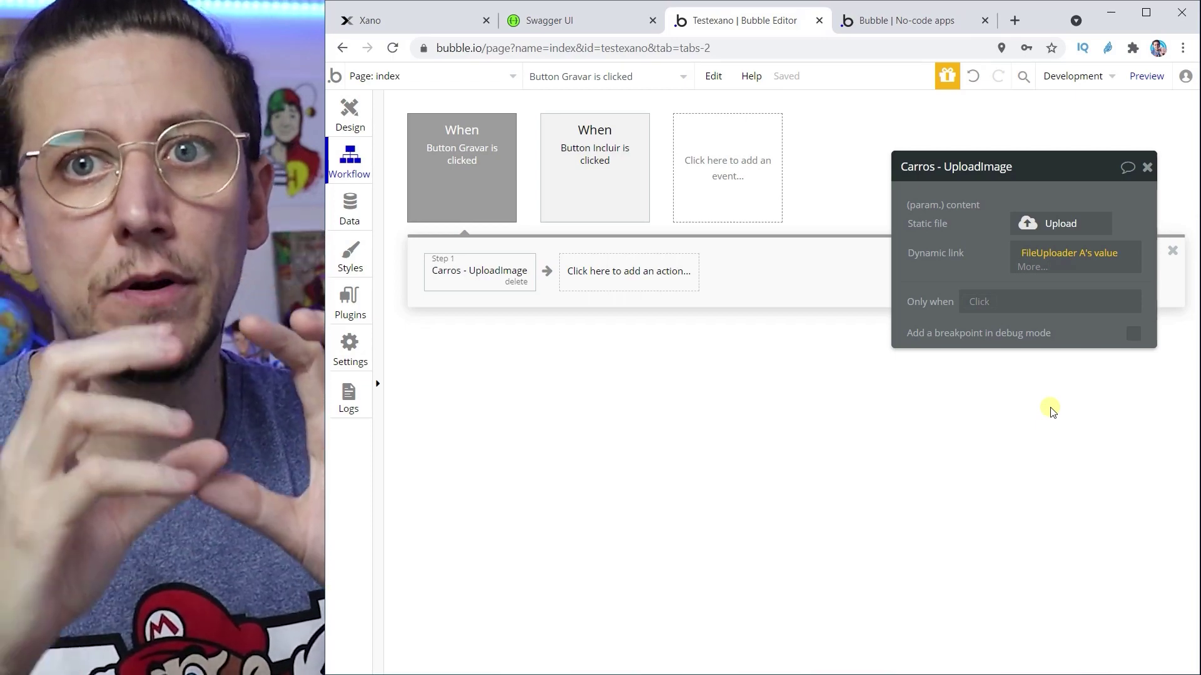
- Add the Carros - CriarCarro plugin action as the second step of the Gravar workflow and shift its properties slightly
click(642, 283)
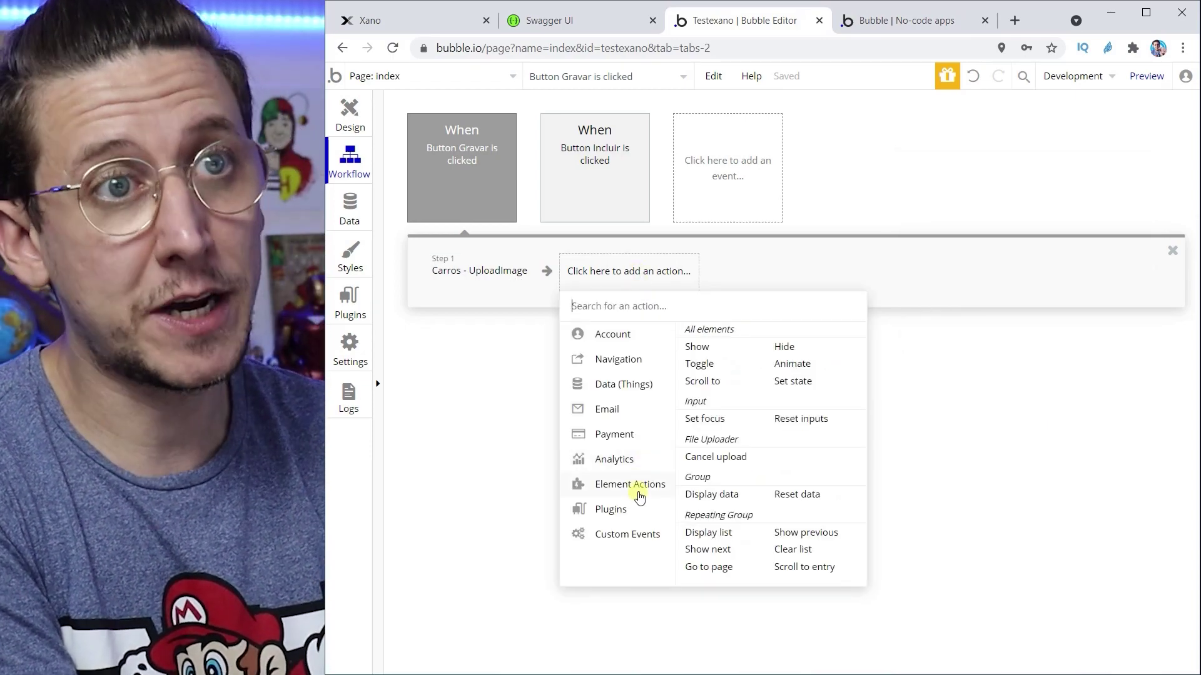
mouse_move(621, 518)
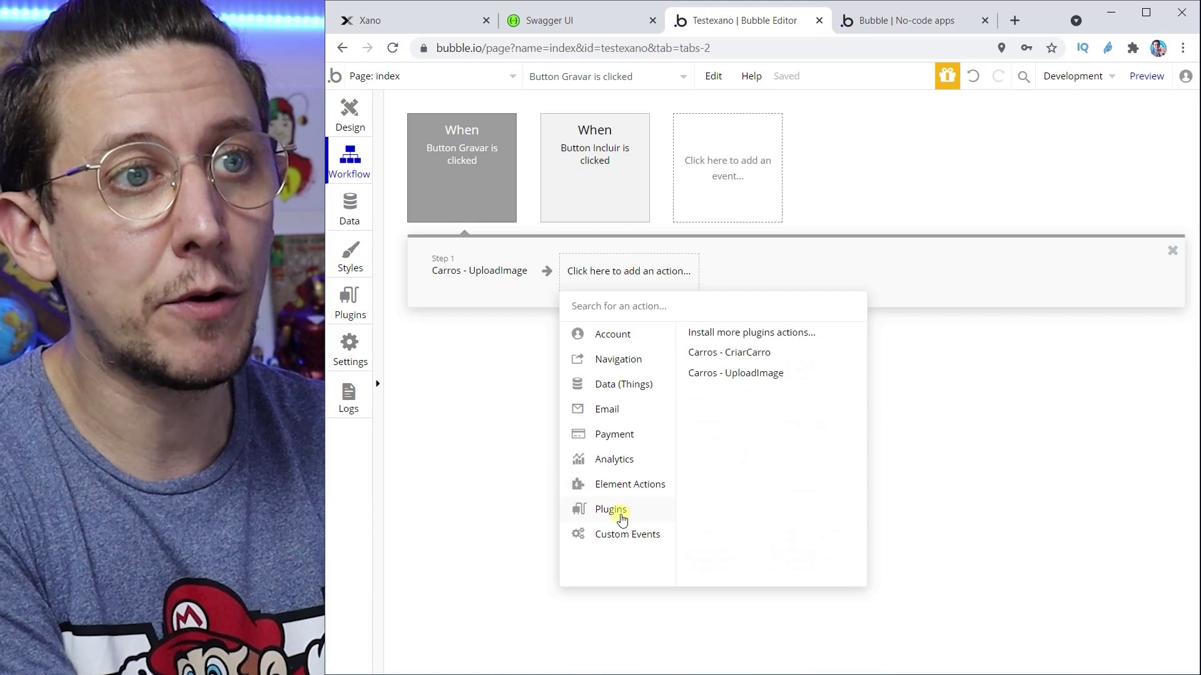
click(744, 354)
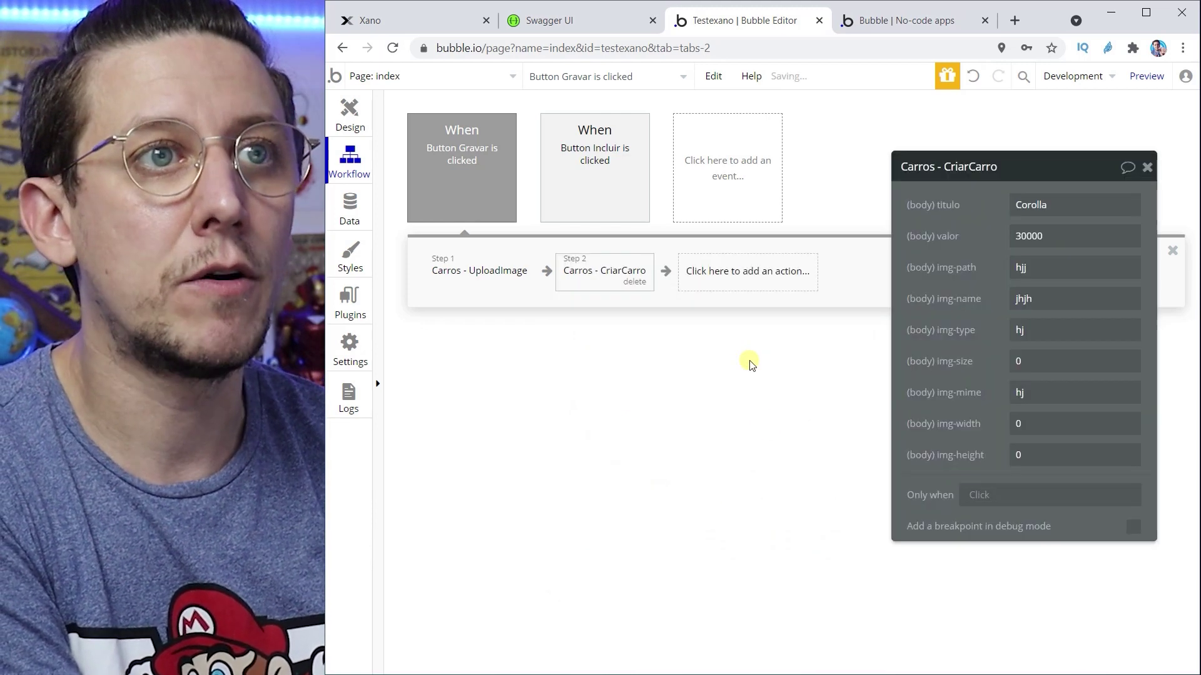
drag(1055, 178, 1048, 197)
- Replace CriarCarro's sample titulo and valor with Input Titulo's value and Input Valor's value
double_click(1047, 221)
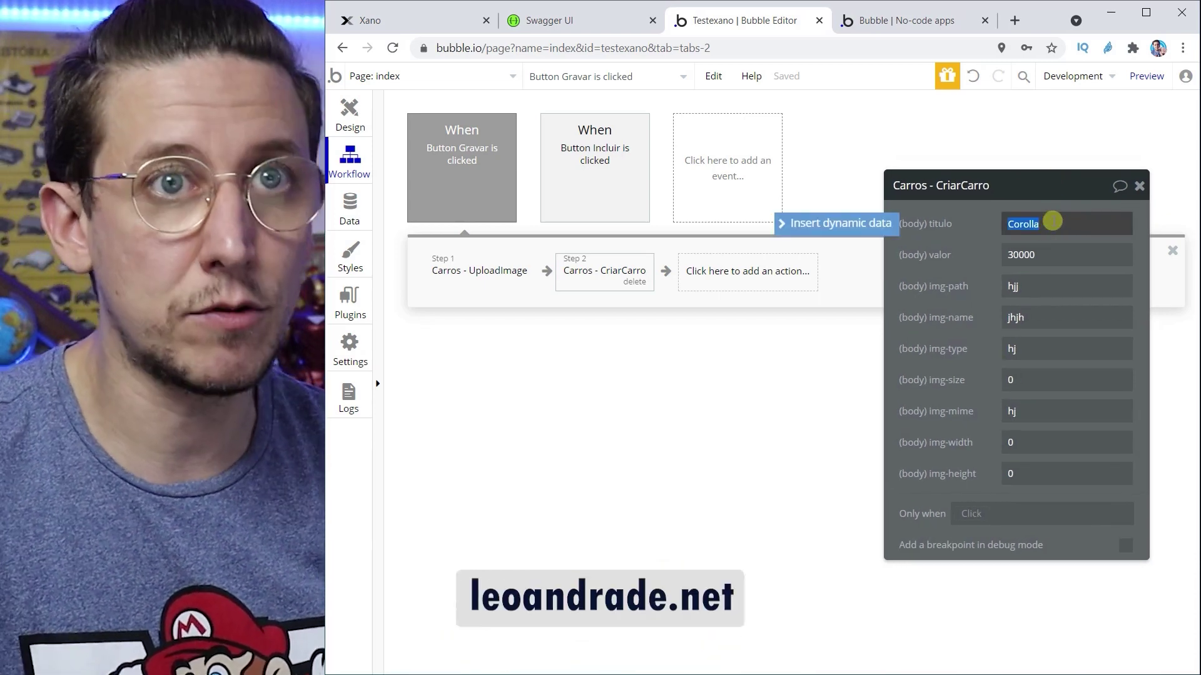
key(BackSpace)
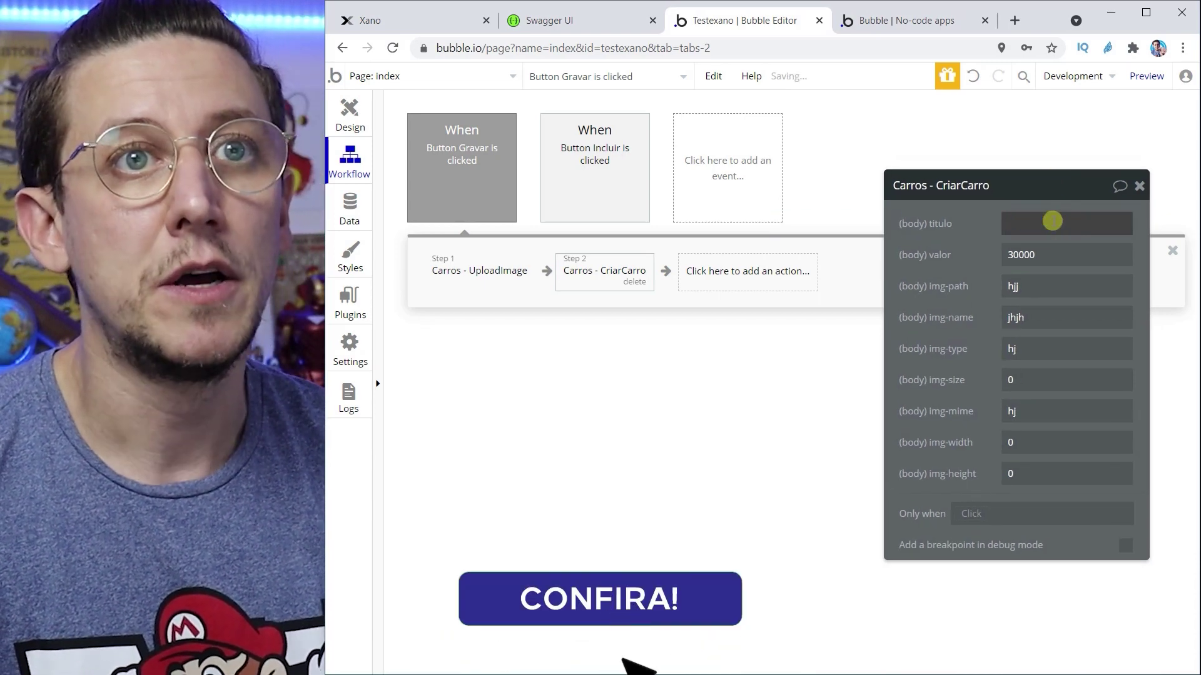
click(841, 229)
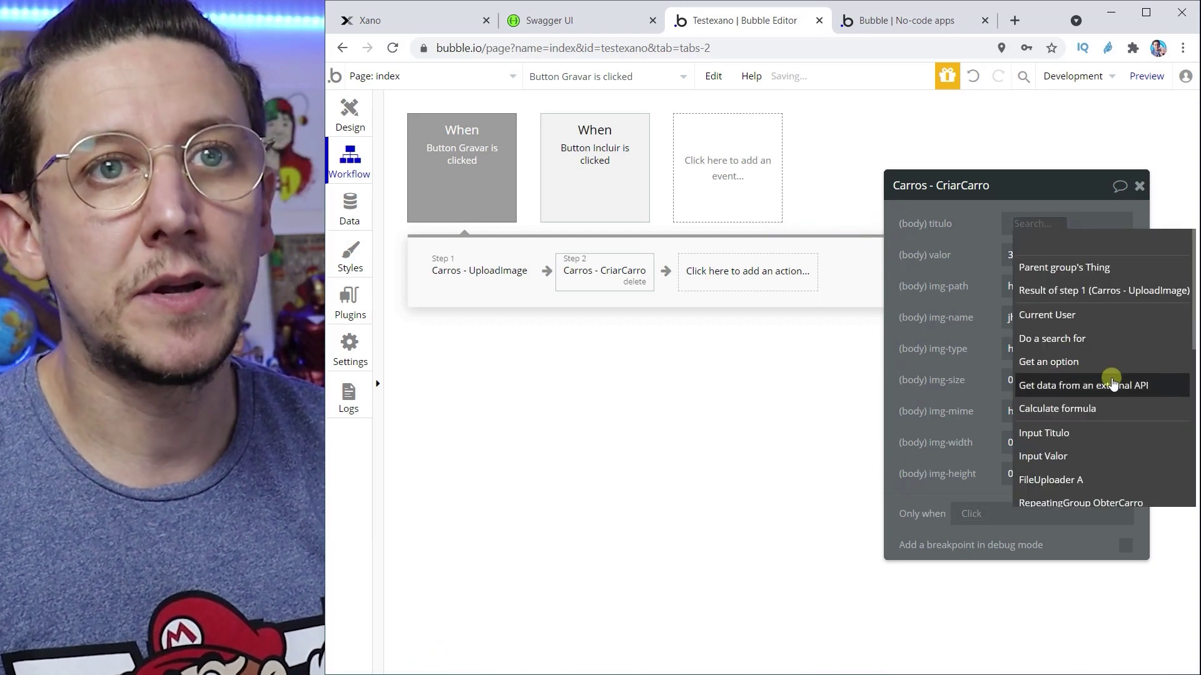
click(1054, 438)
click(1081, 244)
double_click(1062, 254)
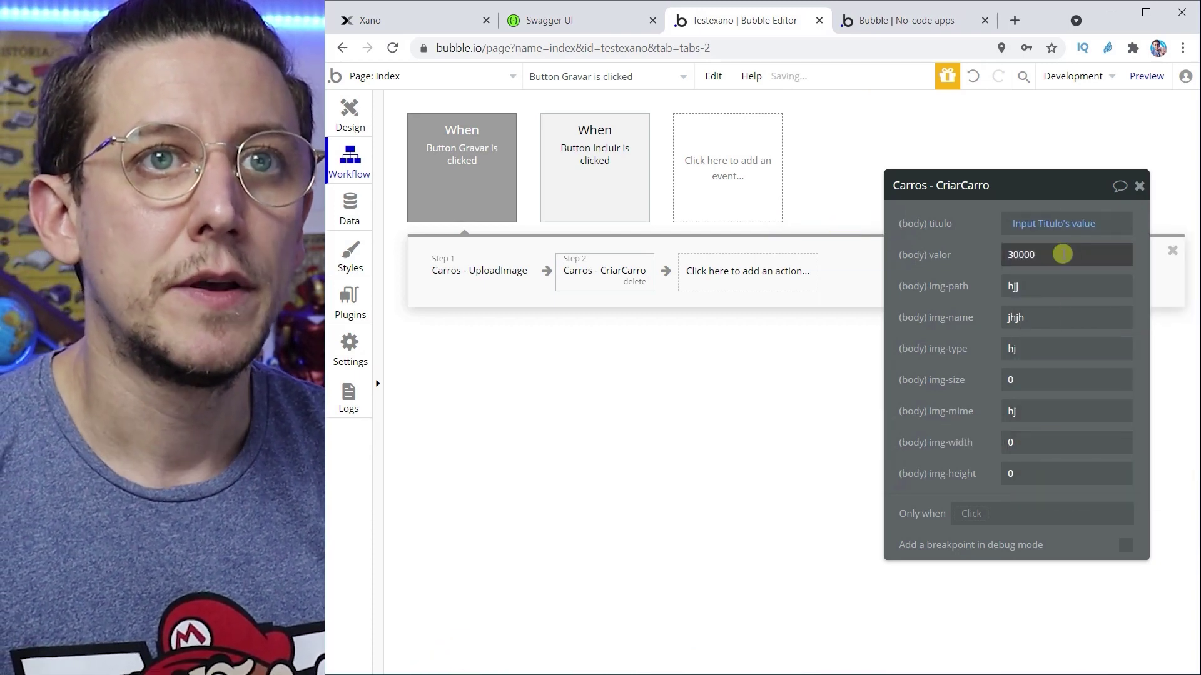
key(BackSpace)
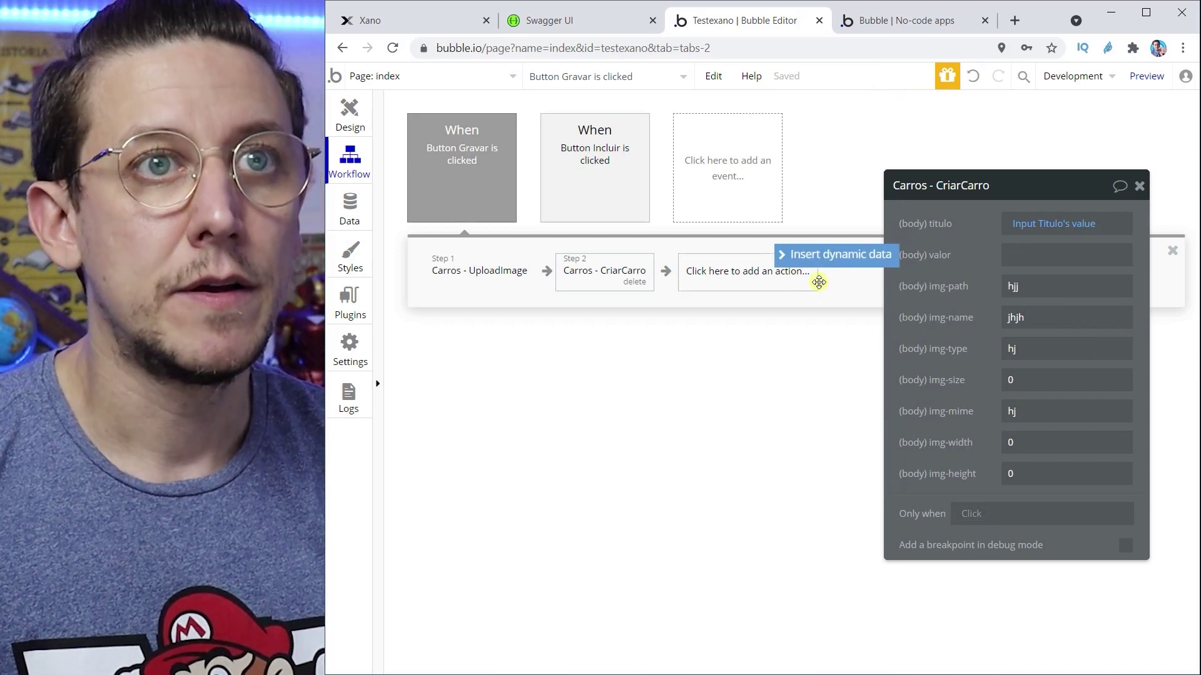
click(829, 256)
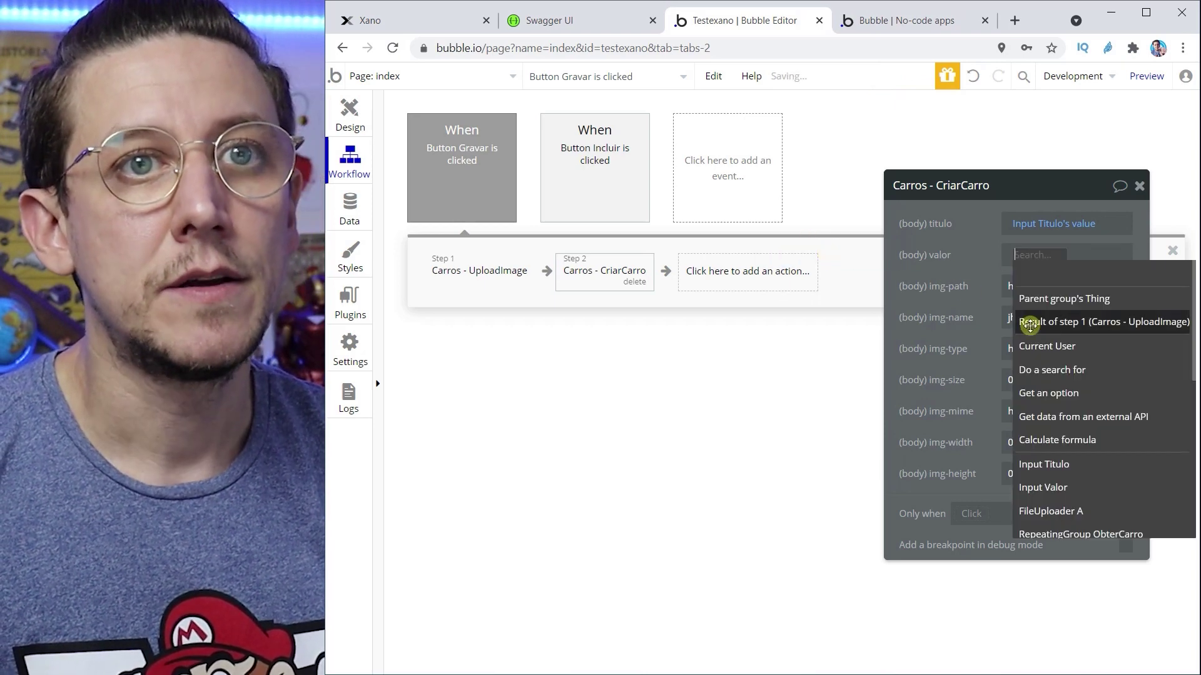
click(1064, 487)
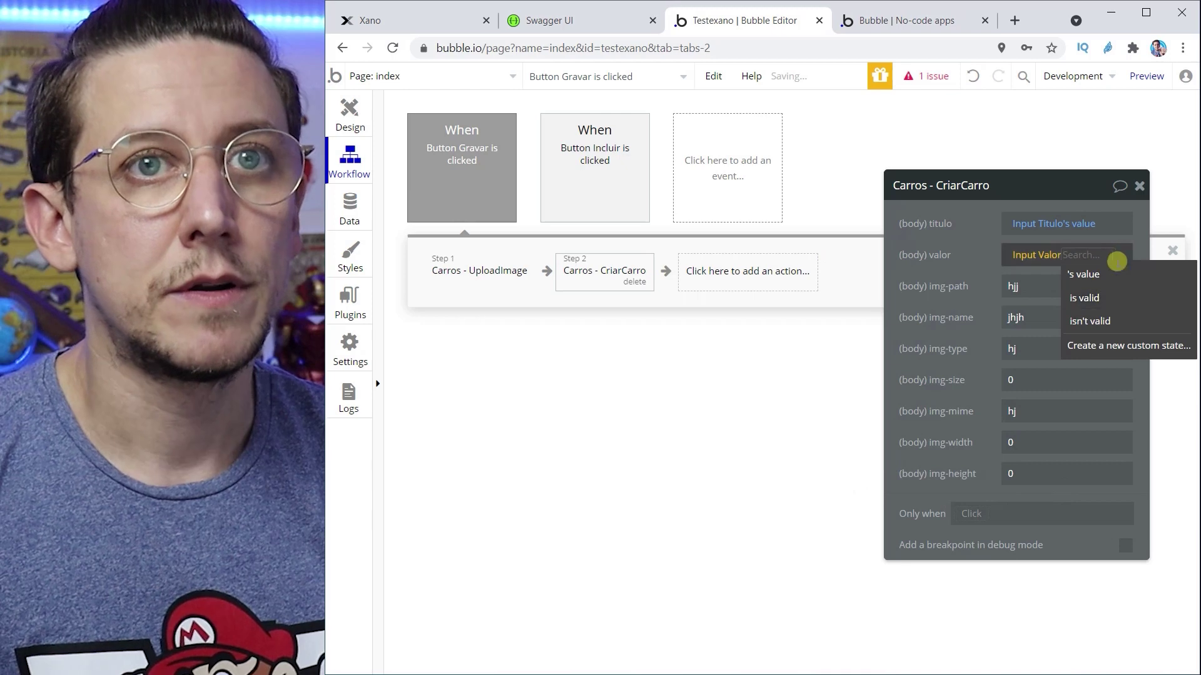
click(1084, 274)
- Set CriarCarro's img-path and img-name to the path and name from the result of step 1 (Carros - UploadImage)
double_click(1014, 286)
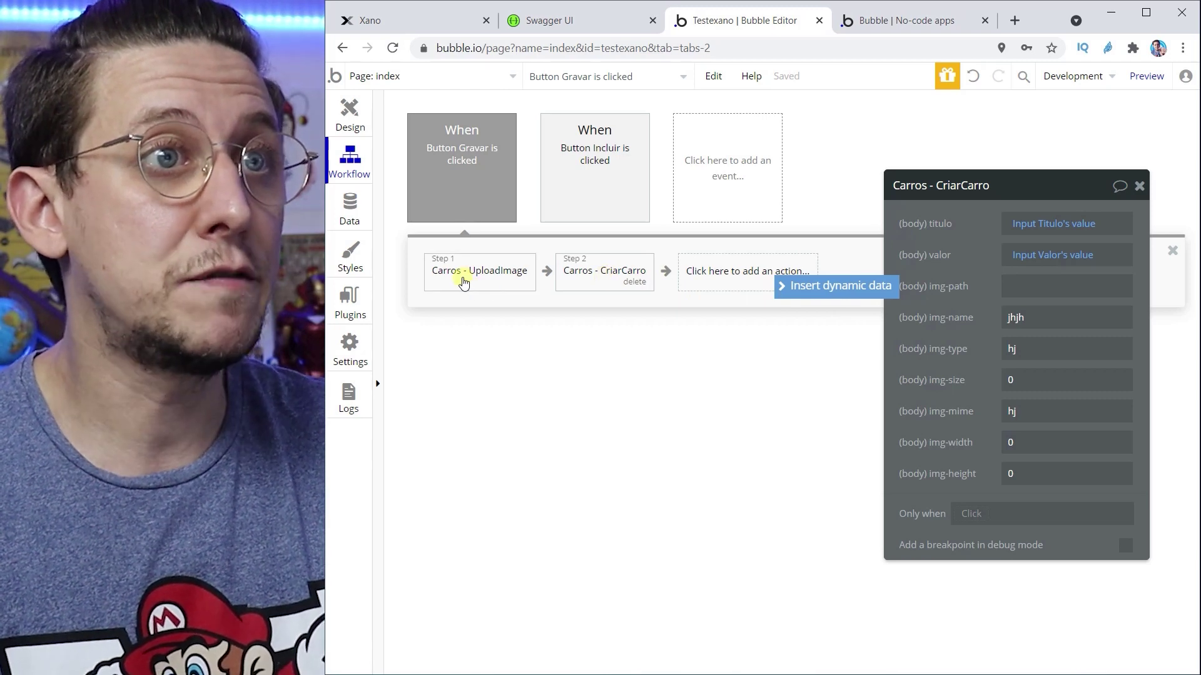
click(851, 286)
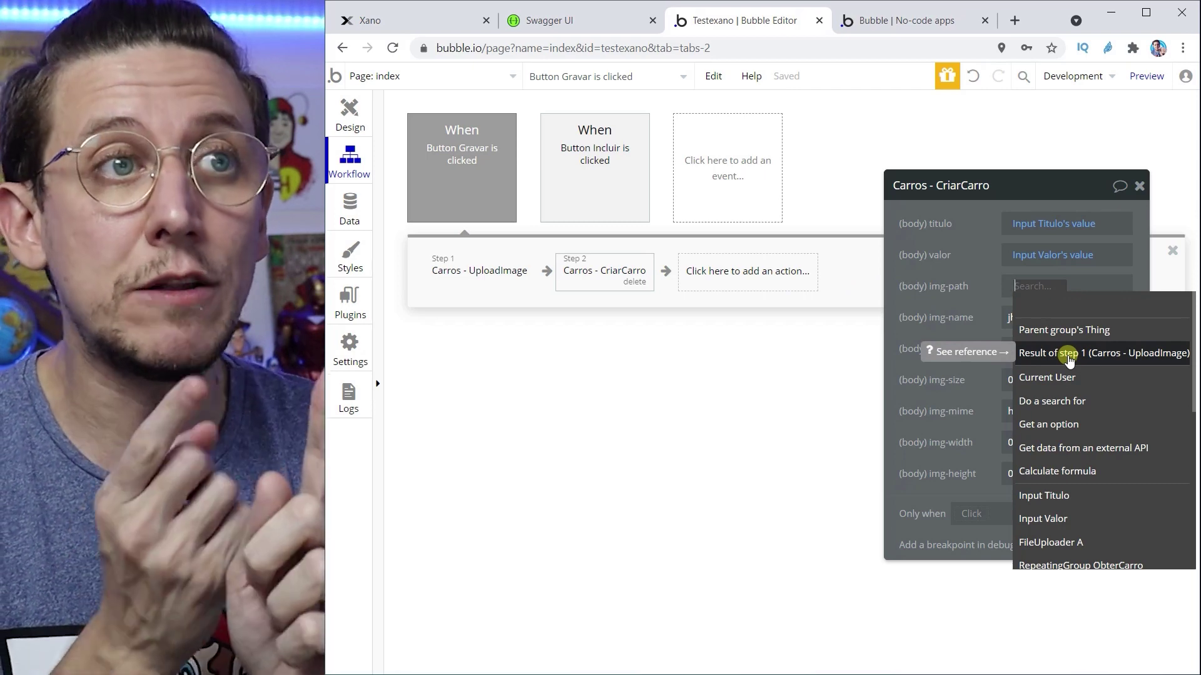
click(1067, 354)
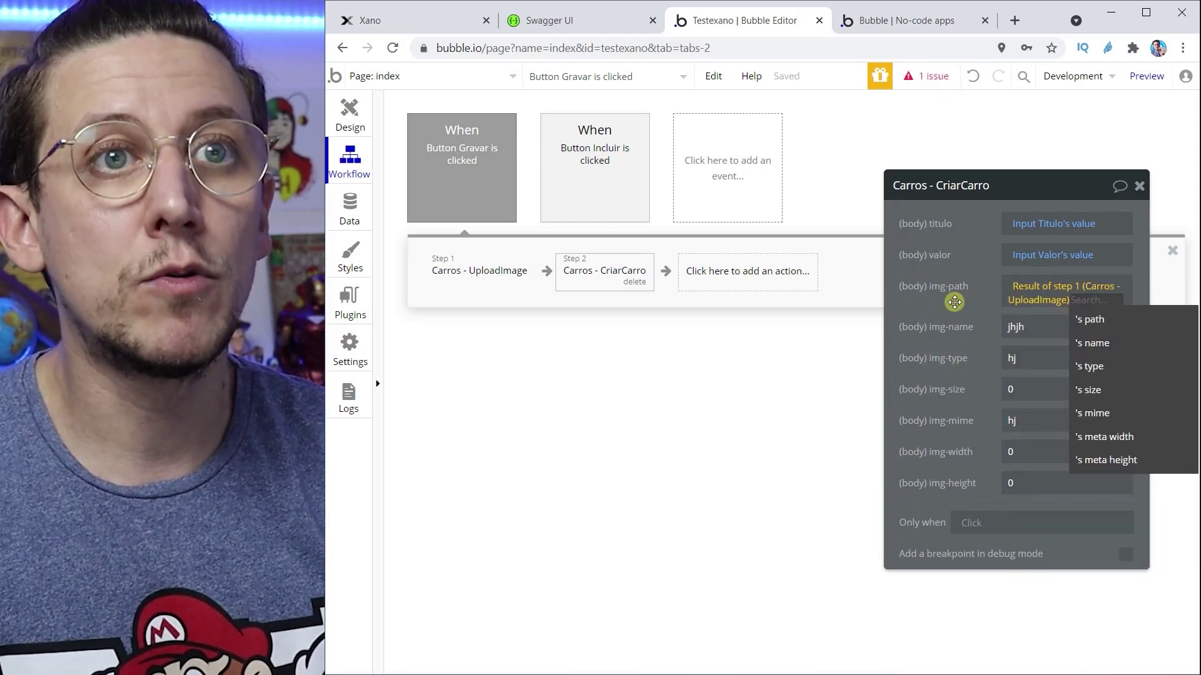
click(1097, 318)
click(1050, 349)
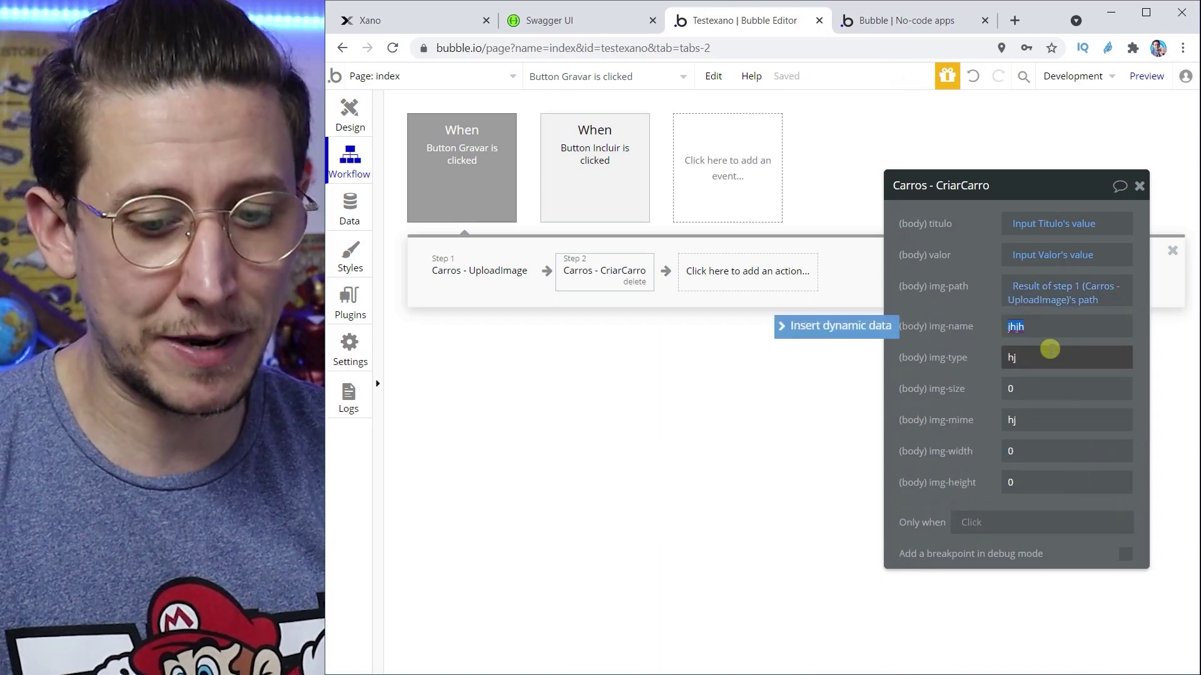
click(788, 326)
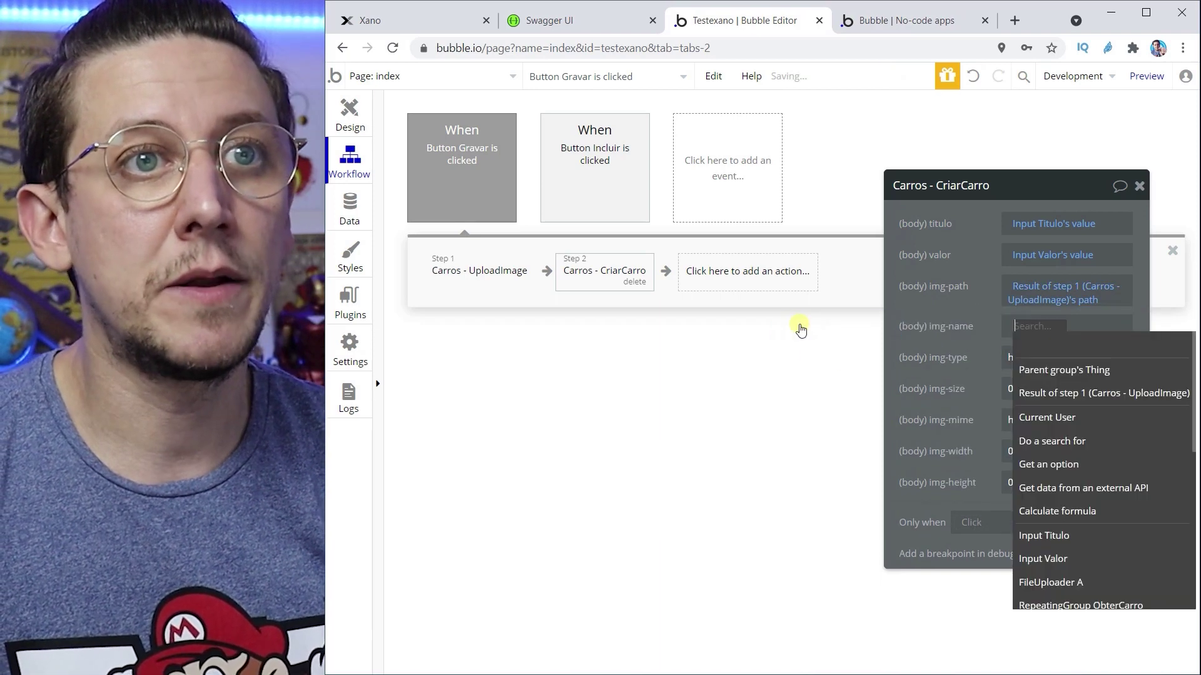
click(1040, 393)
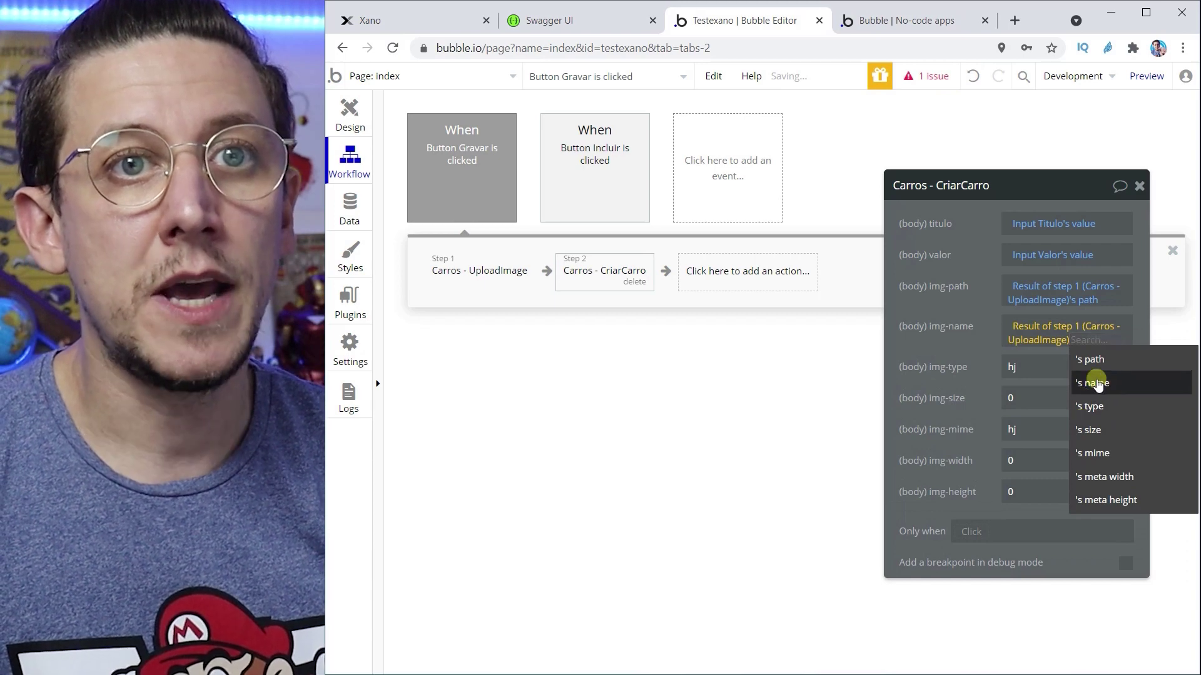
click(1102, 380)
- Set CriarCarro's img-type and img-size to the type and size from the result of step 1 (Carros - UploadImage)
click(1029, 380)
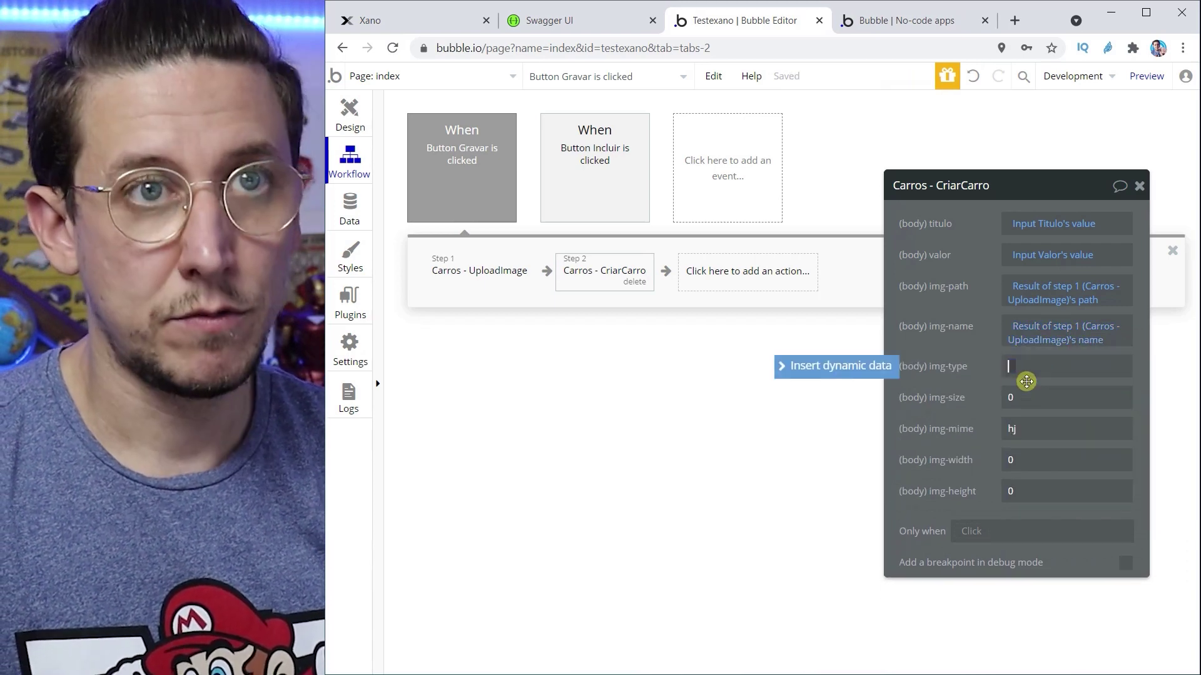
click(845, 366)
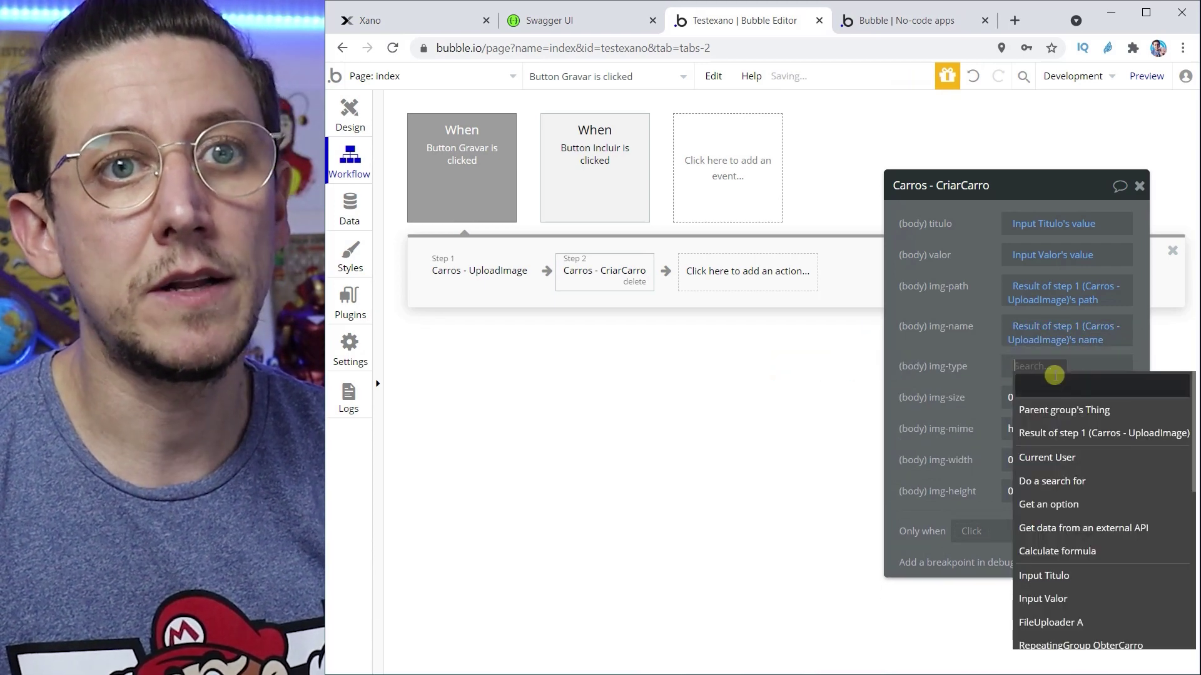
click(1091, 436)
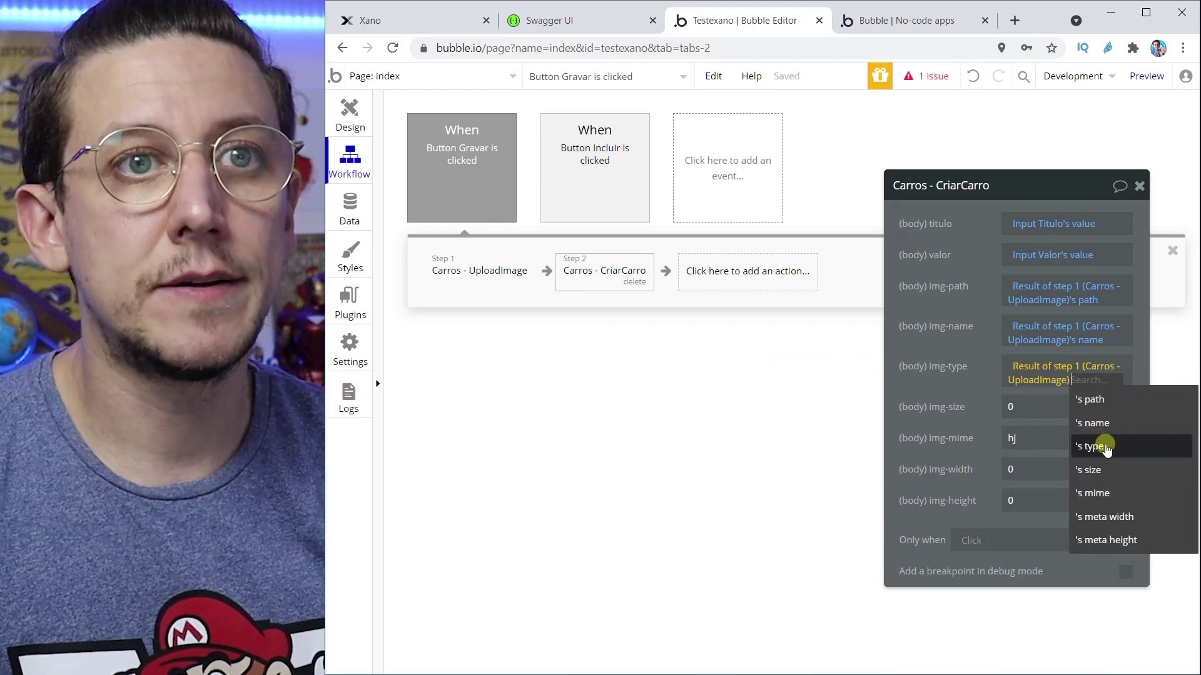
click(1103, 446)
click(1020, 400)
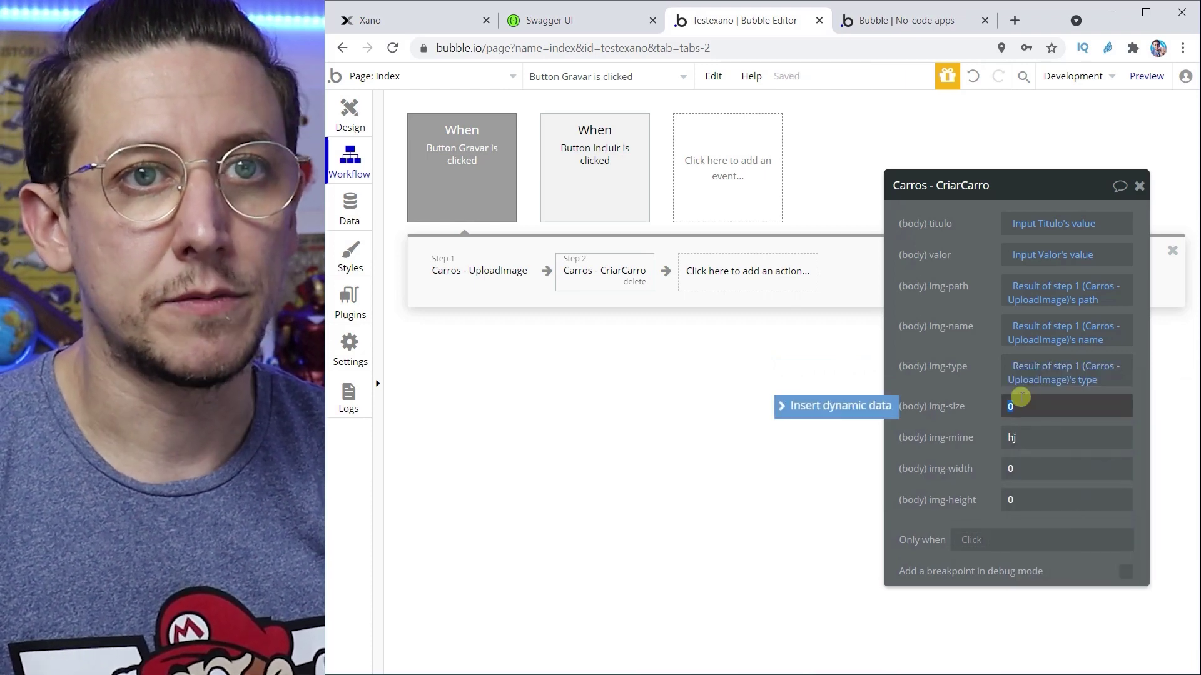
click(869, 405)
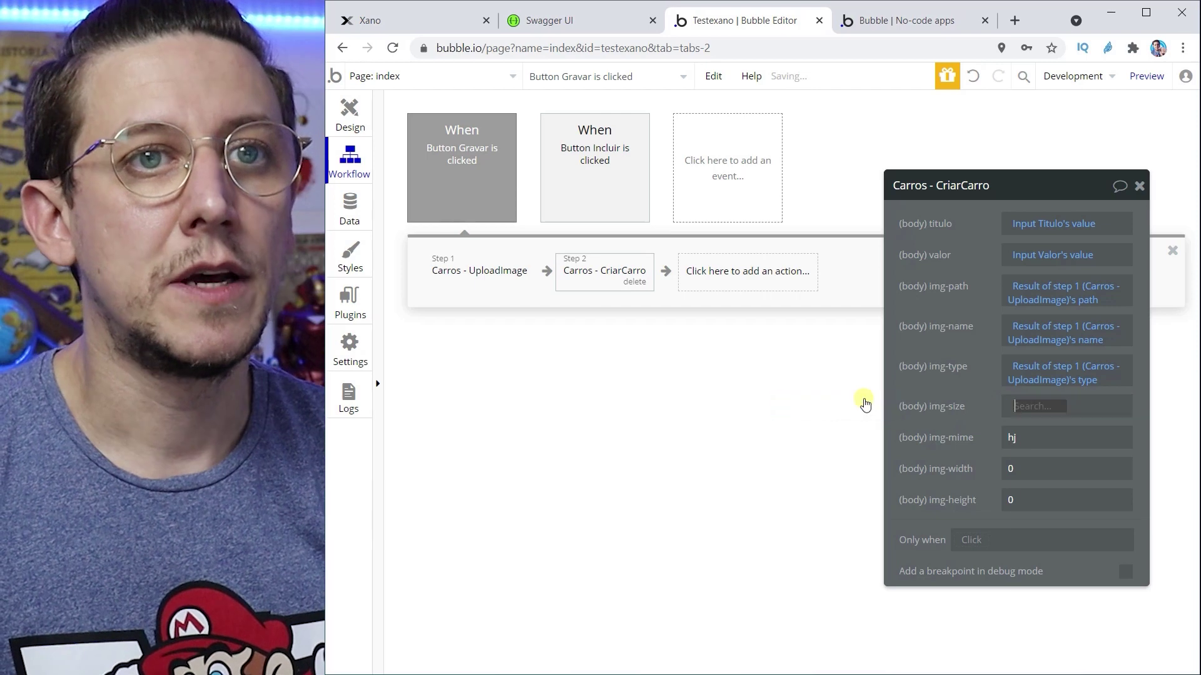
click(1067, 473)
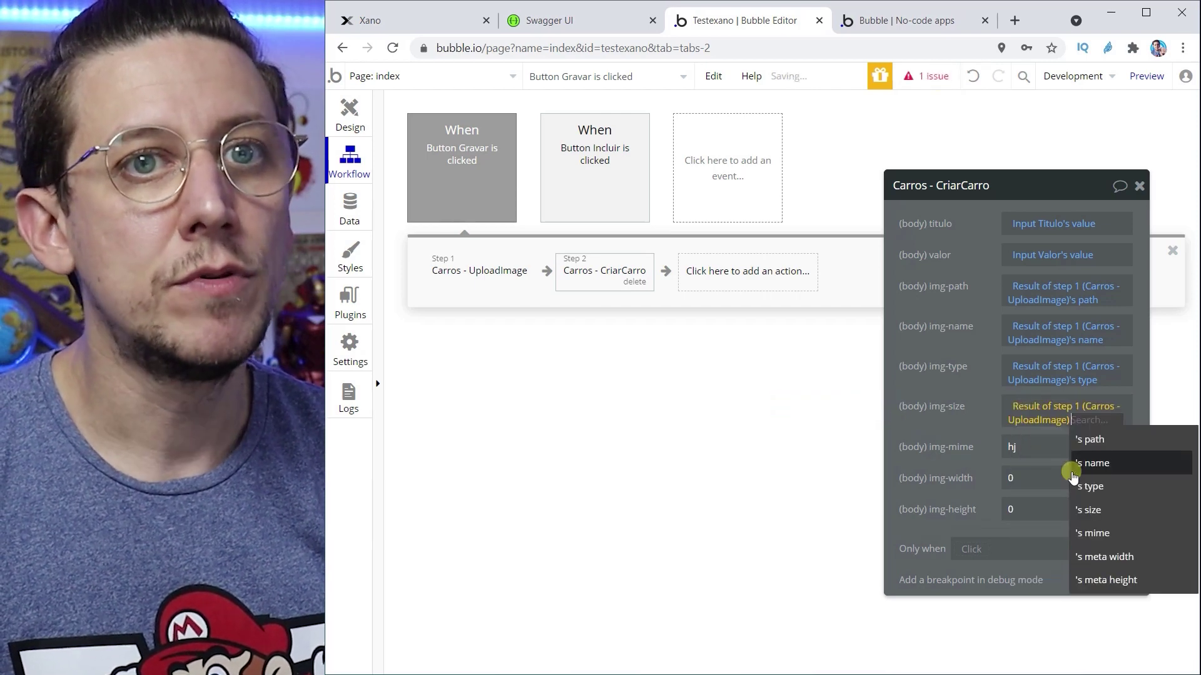
click(1098, 510)
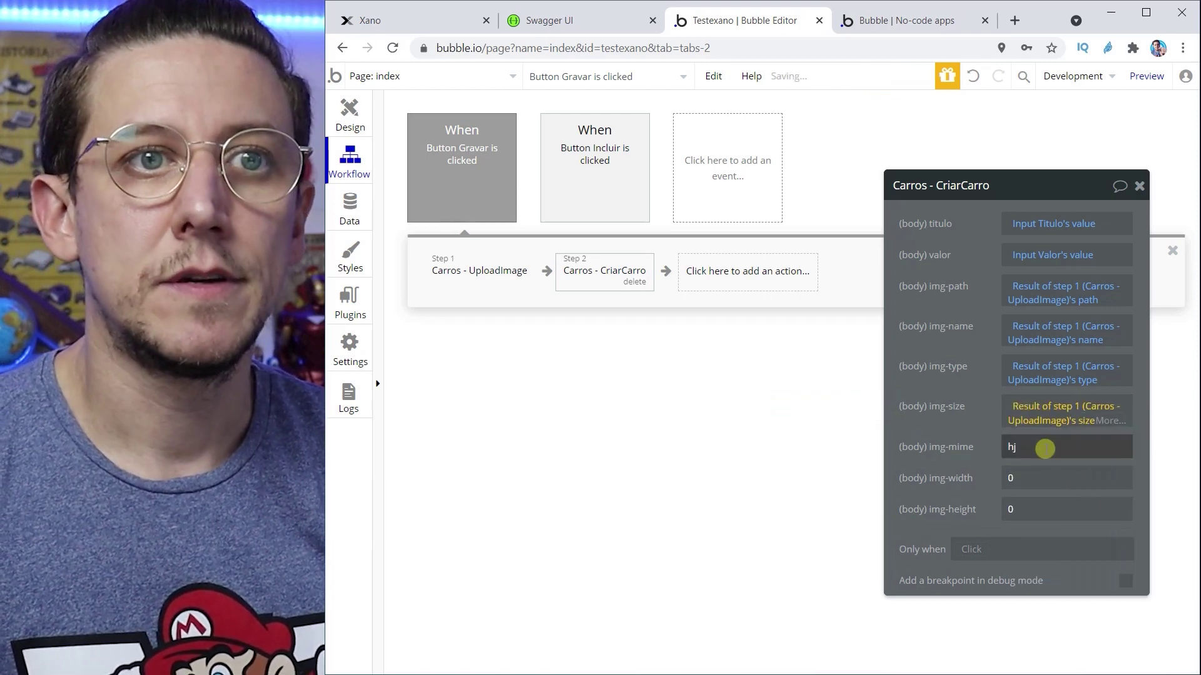
- Set CriarCarro's img-mime and img-width to the mime and meta width from the result of step 1 (Carros - UploadImage)
click(1044, 449)
click(845, 448)
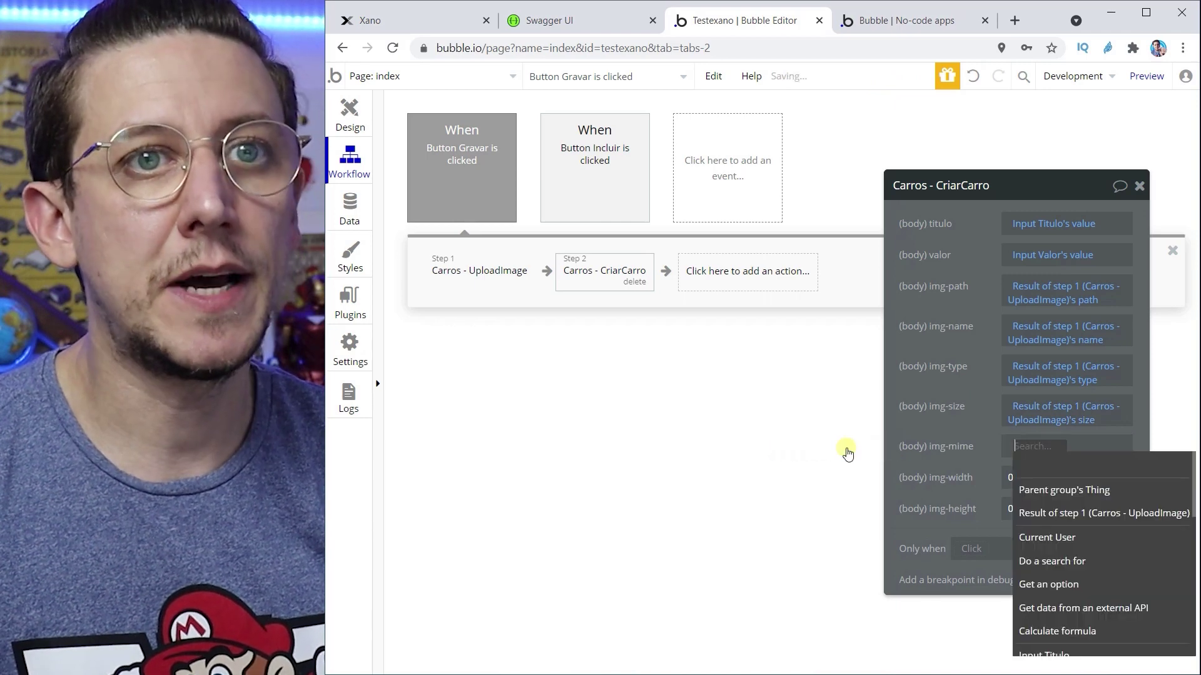
click(1081, 513)
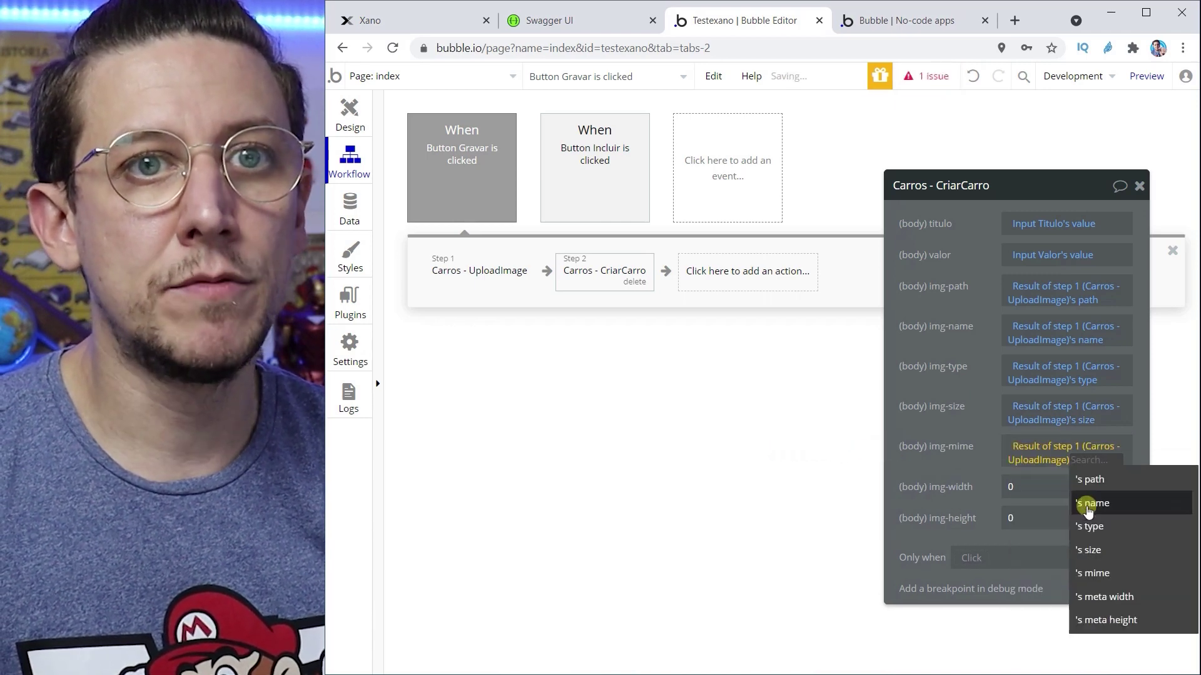
click(1103, 572)
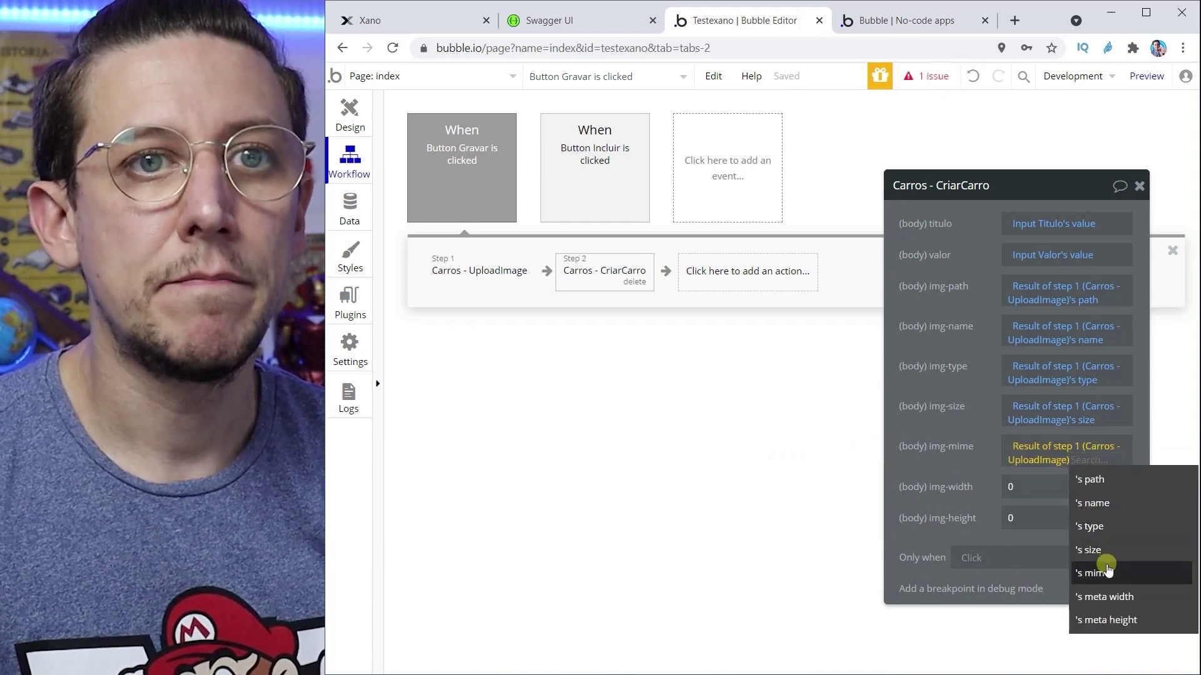
click(1023, 500)
click(852, 489)
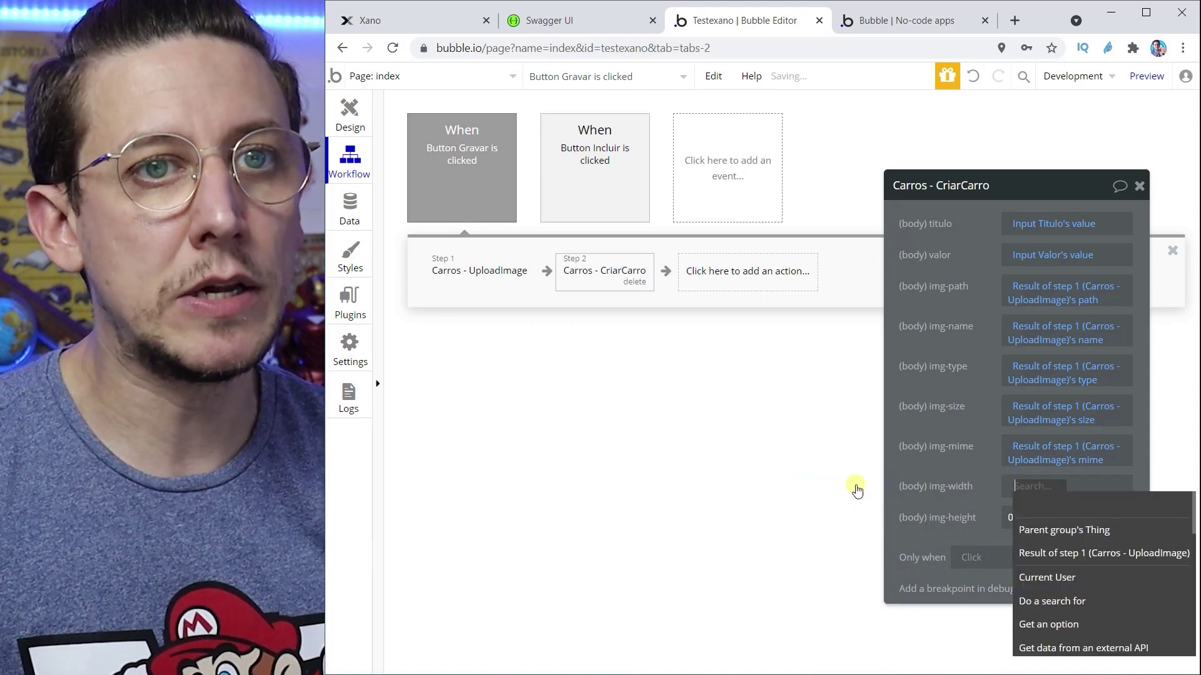
click(1094, 554)
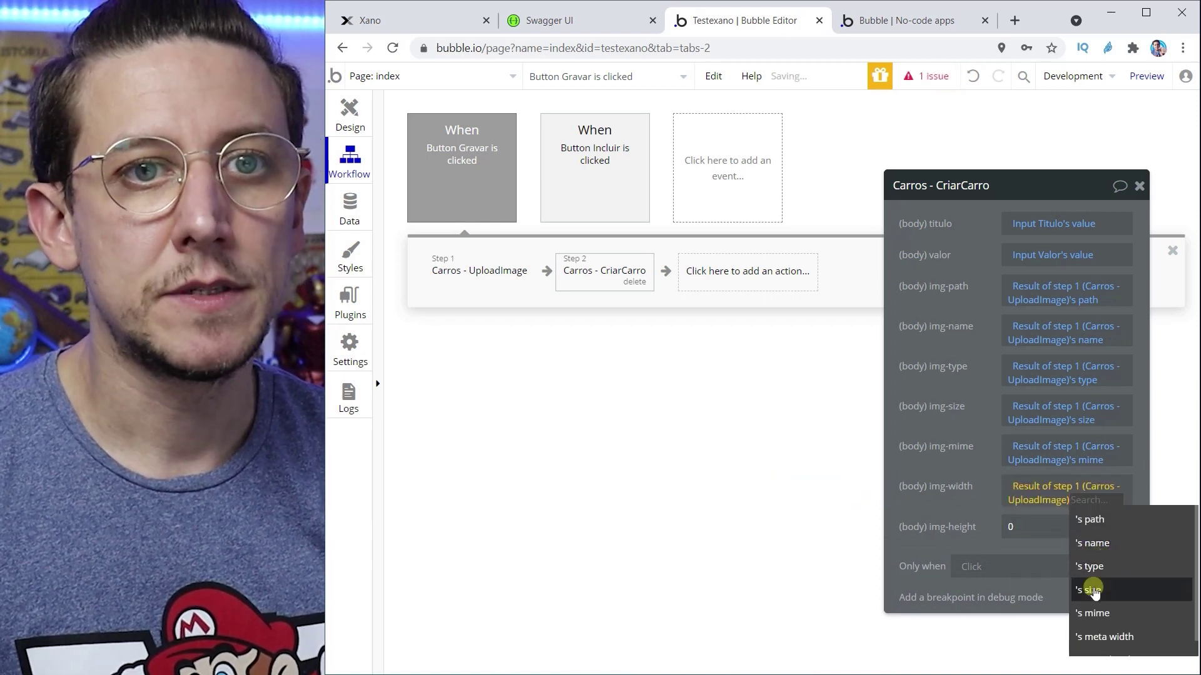
click(1115, 636)
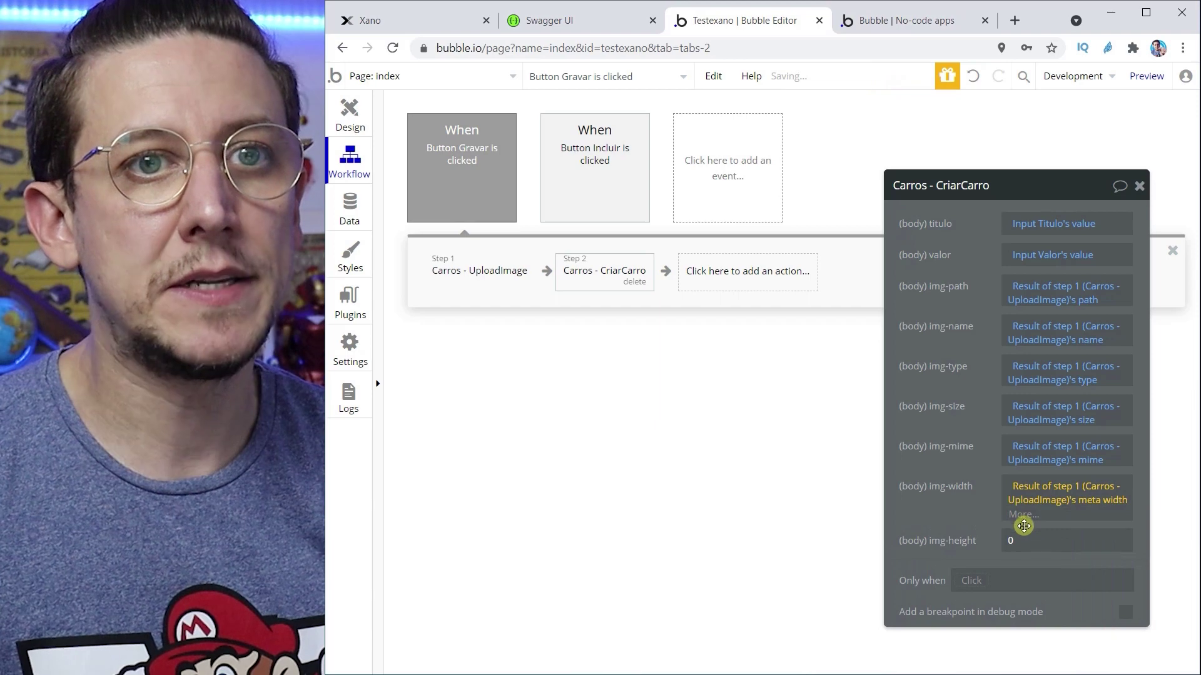
- Set CriarCarro's img-height to the meta height from the result of step 1 (Carros - UploadImage)
click(1023, 535)
click(865, 526)
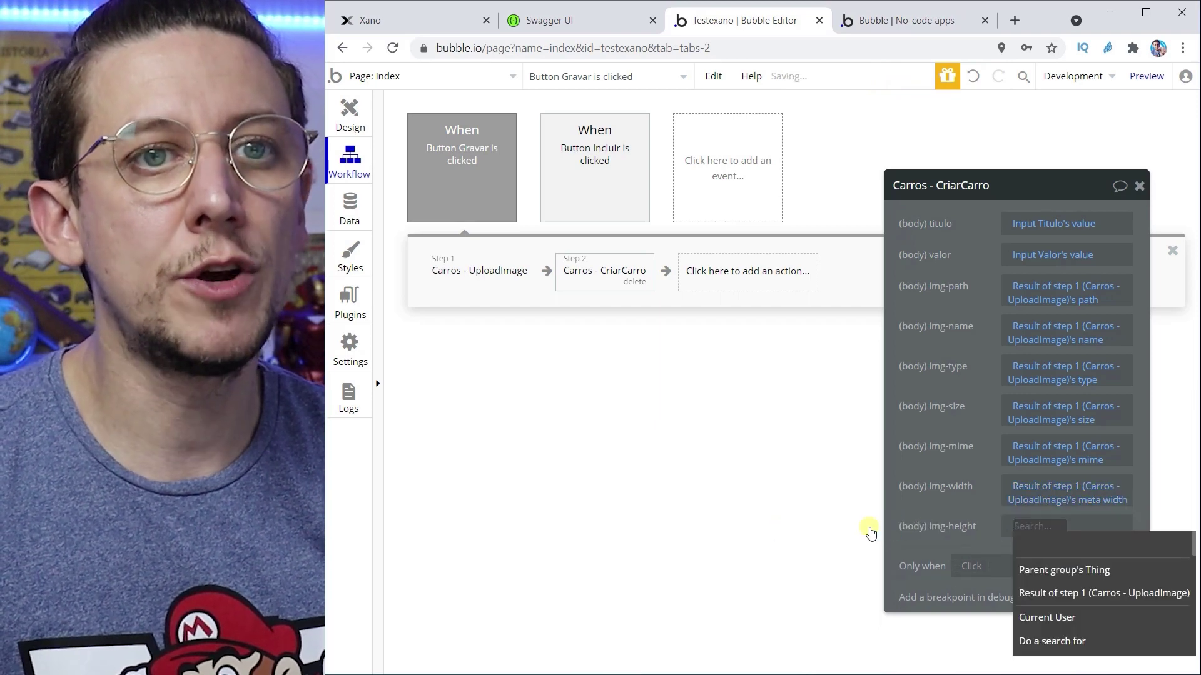
click(1104, 594)
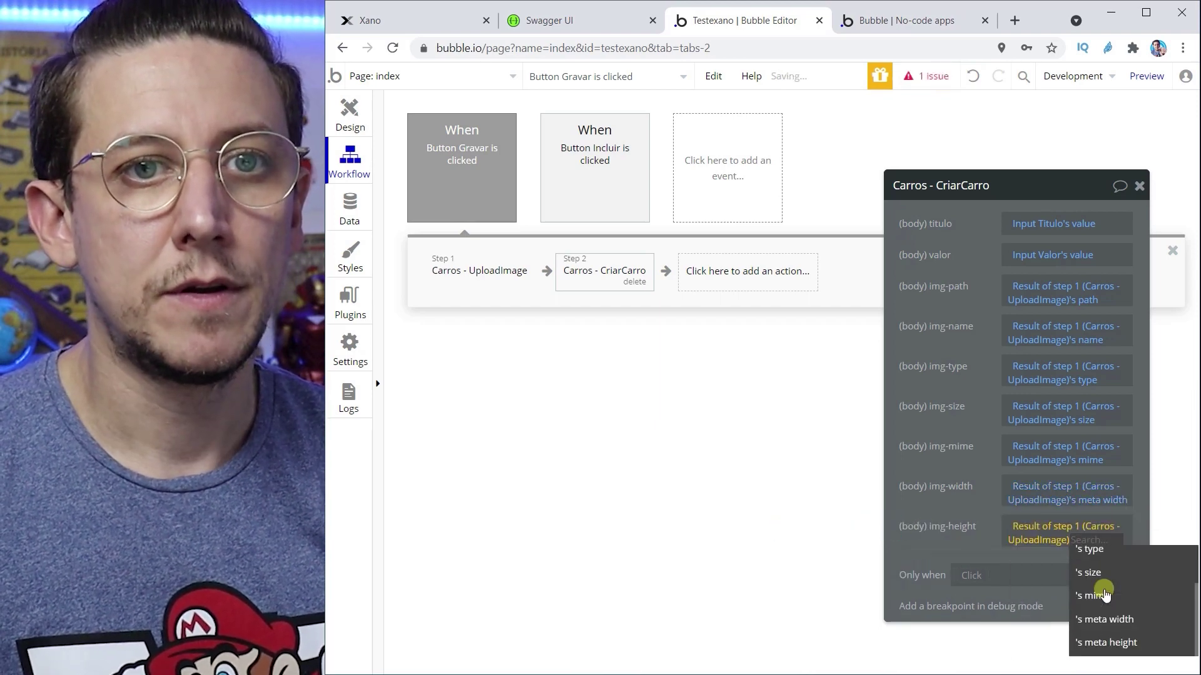
click(1110, 646)
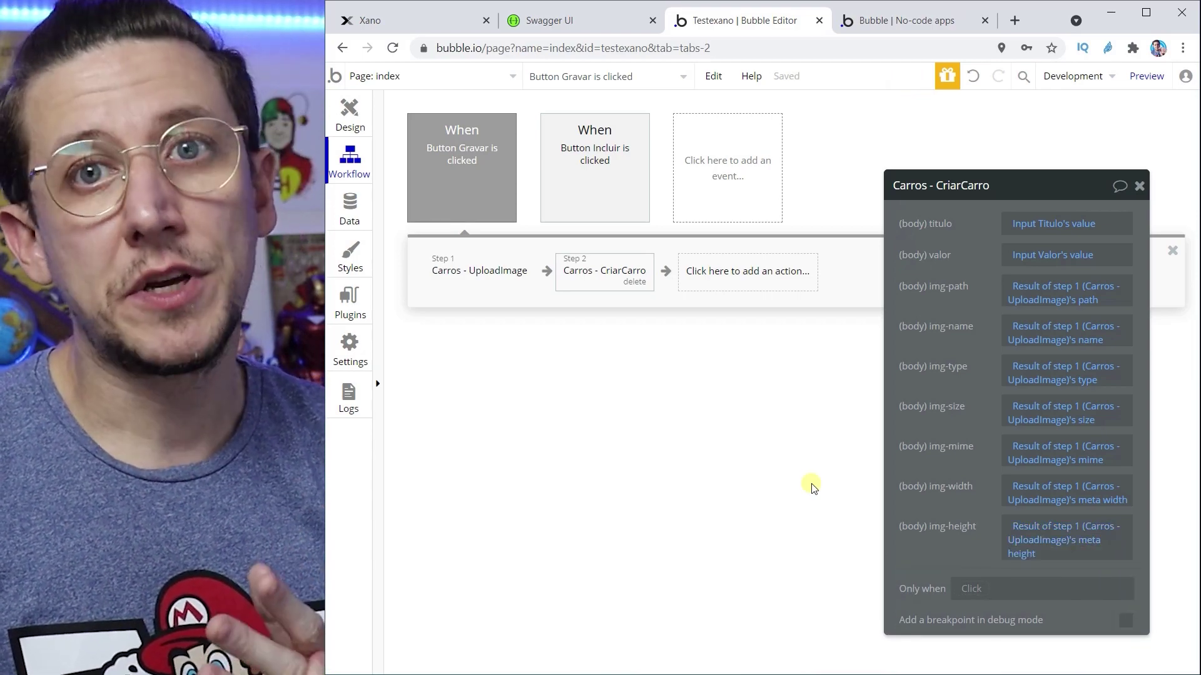
click(731, 285)
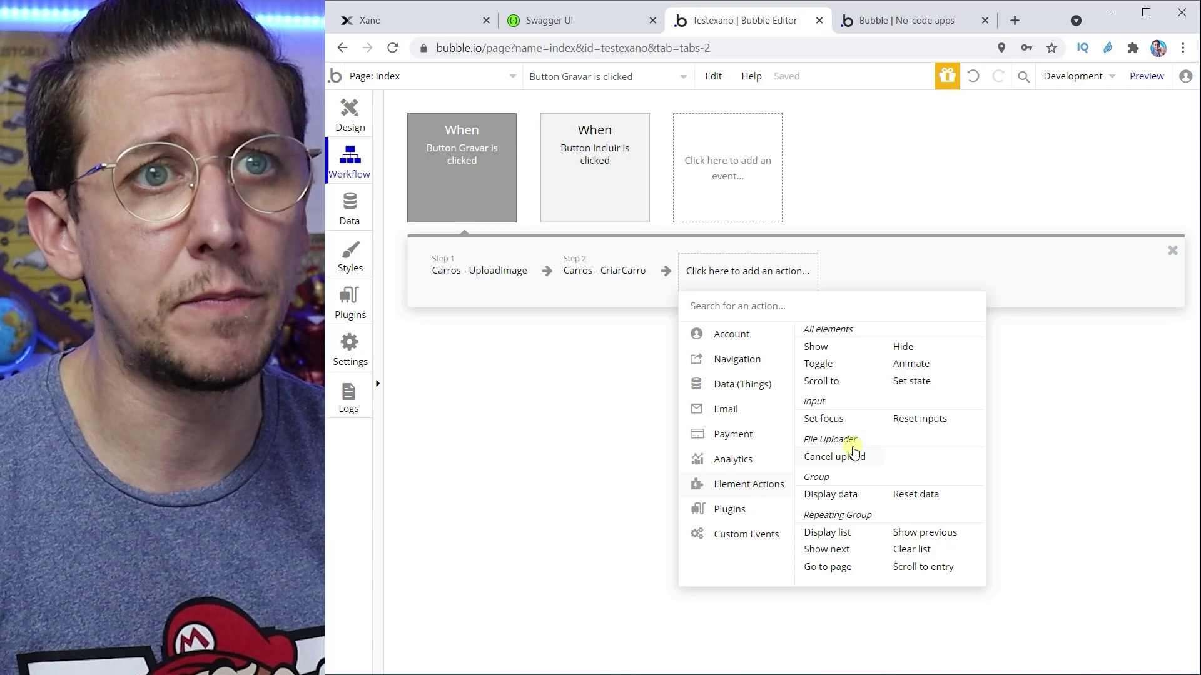
click(909, 432)
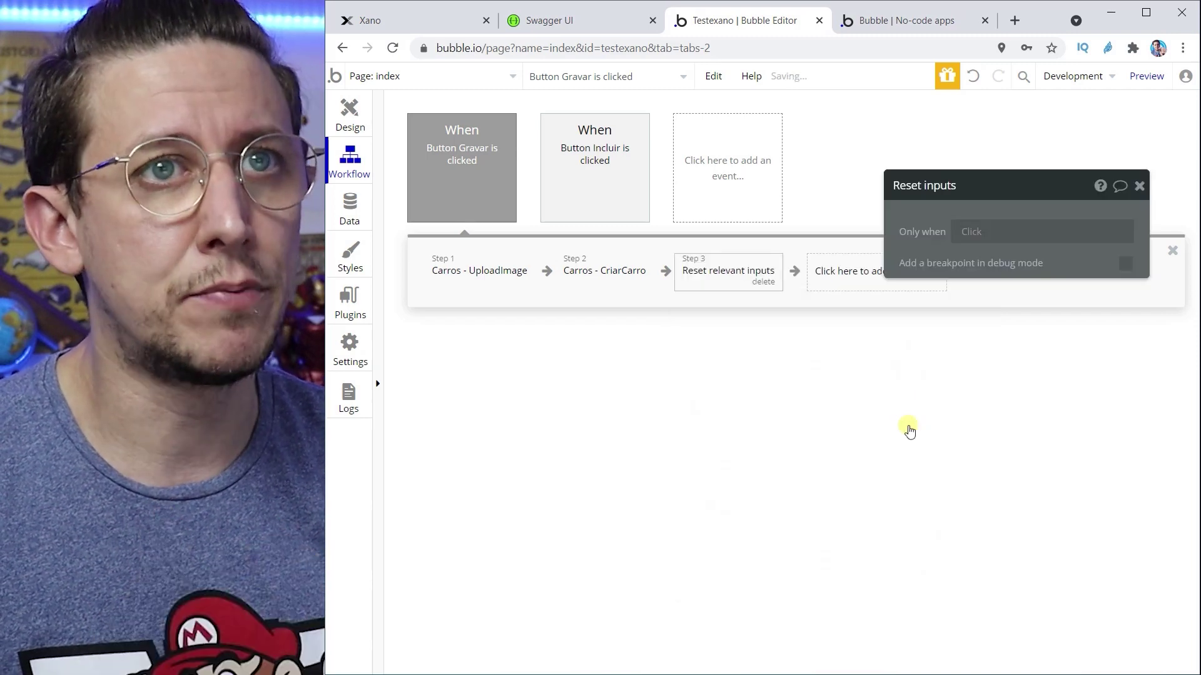
click(841, 269)
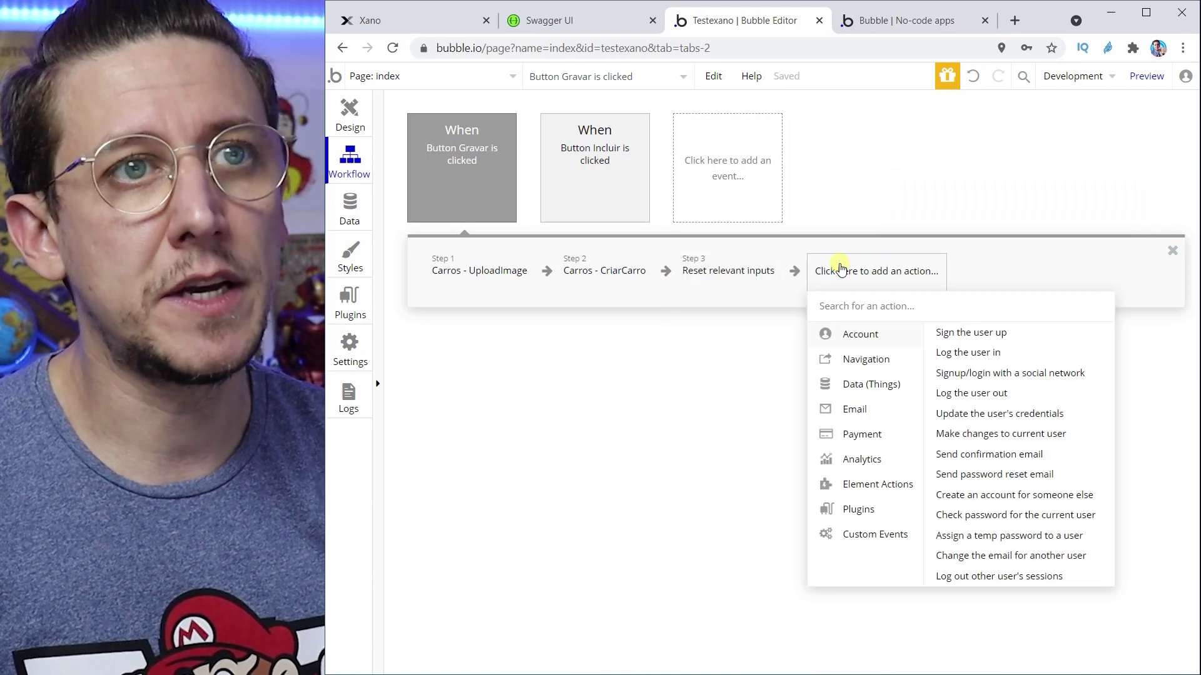
click(750, 273)
key(Delete)
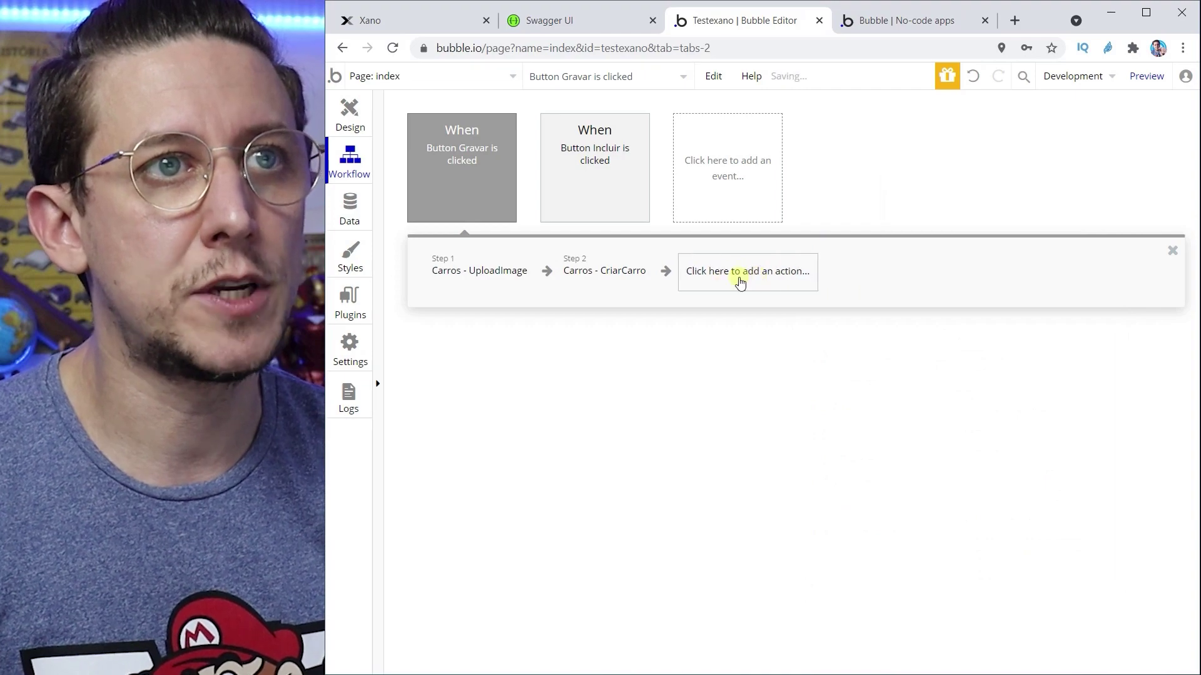
- Add a Refresh the page action after CriarCarro in the Button Gravar workflow
click(740, 282)
mouse_move(722, 389)
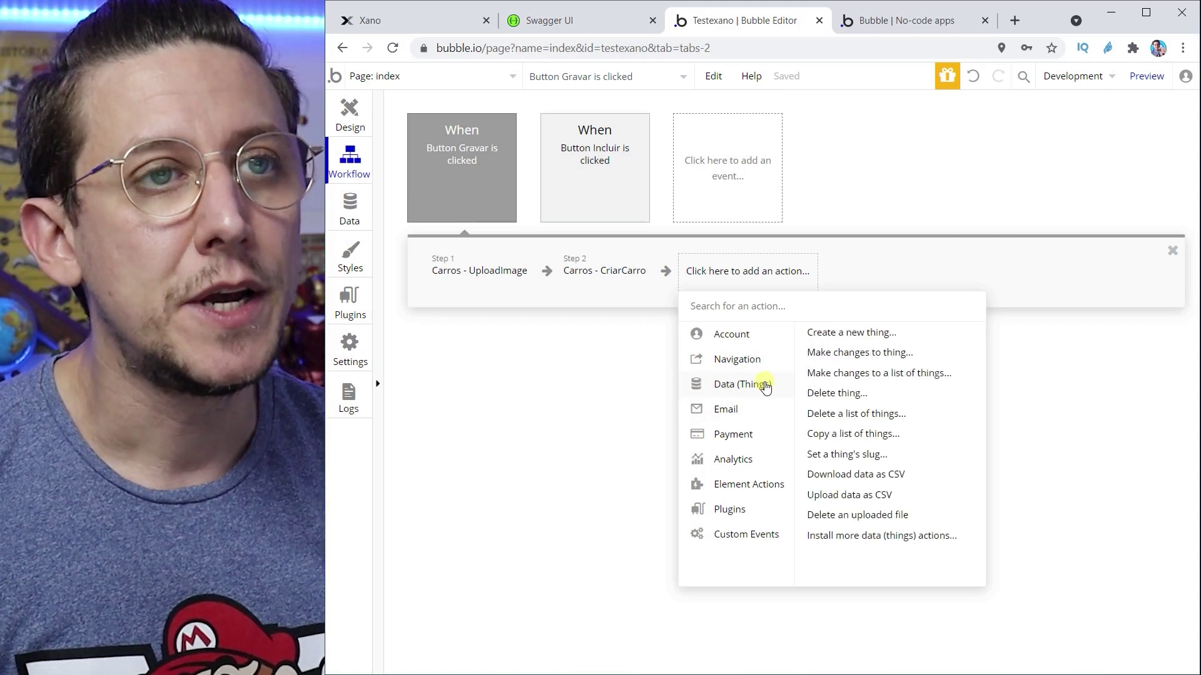
mouse_move(748, 494)
mouse_move(767, 368)
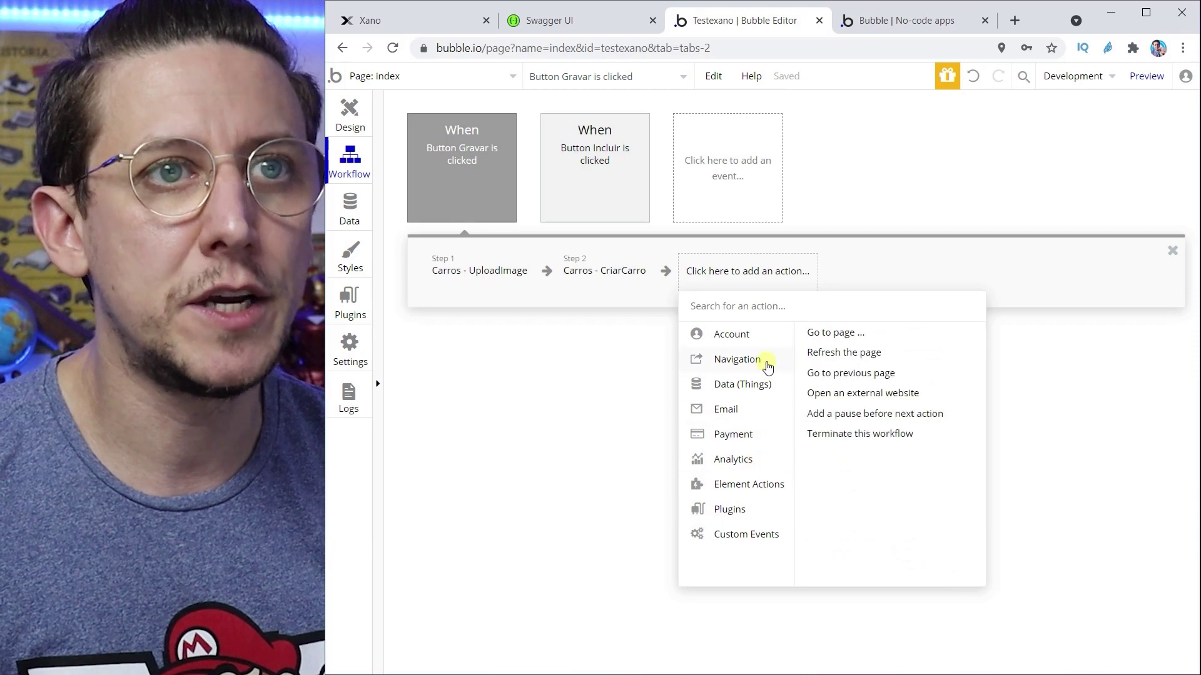
click(827, 354)
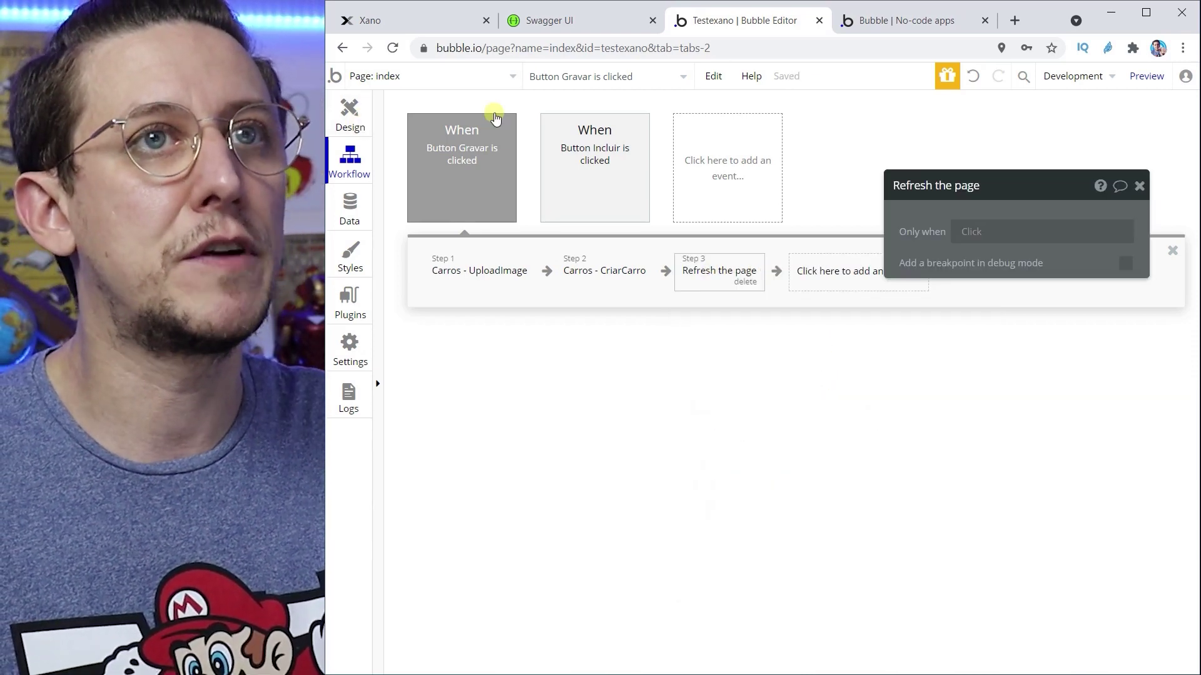
- Reload the app preview, open its Incluir form, and enter Uno as the Titulo and 10000 as the Valor
click(891, 20)
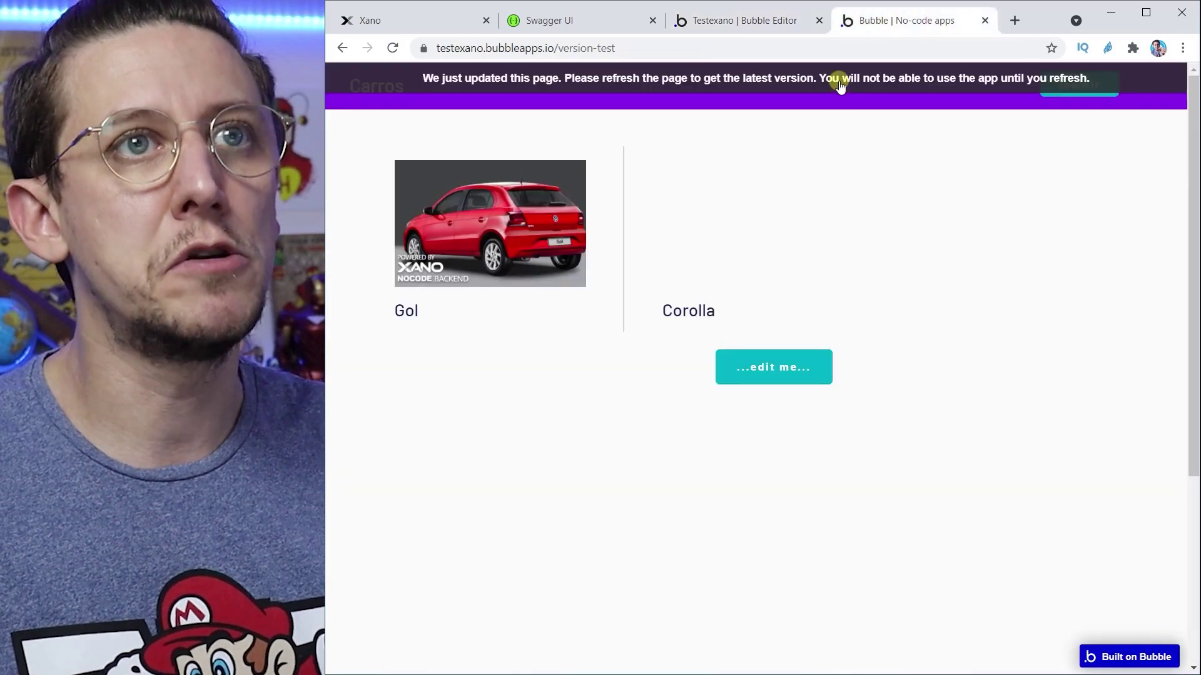
click(839, 80)
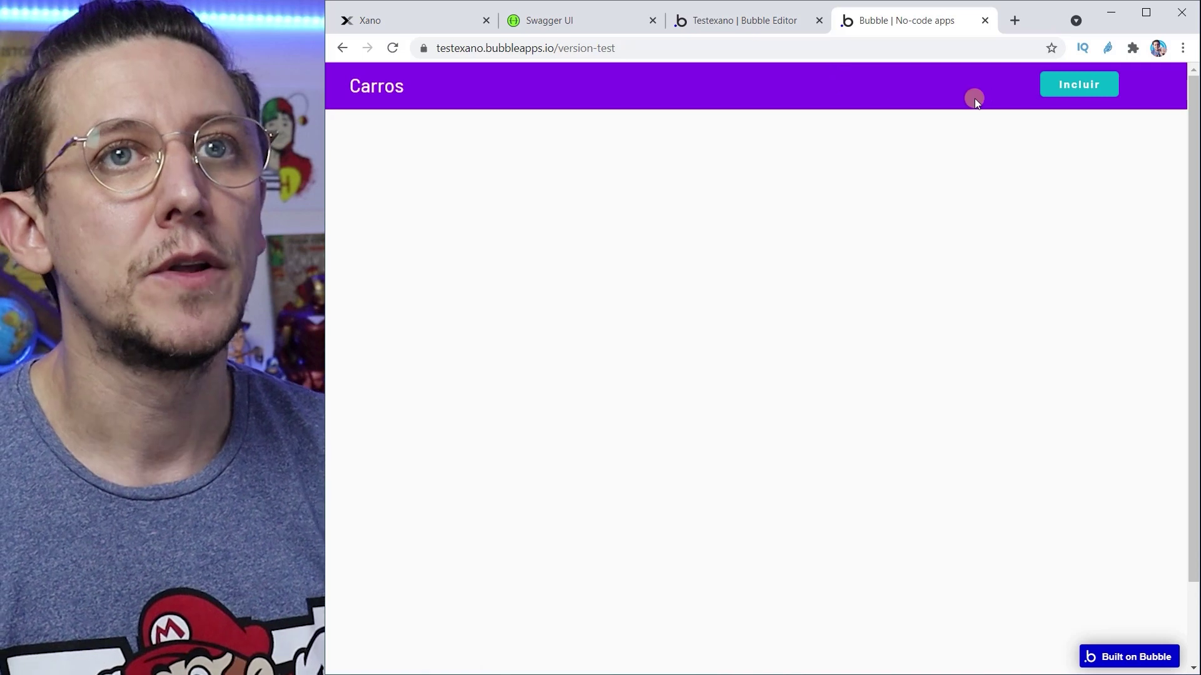
click(1084, 88)
click(693, 178)
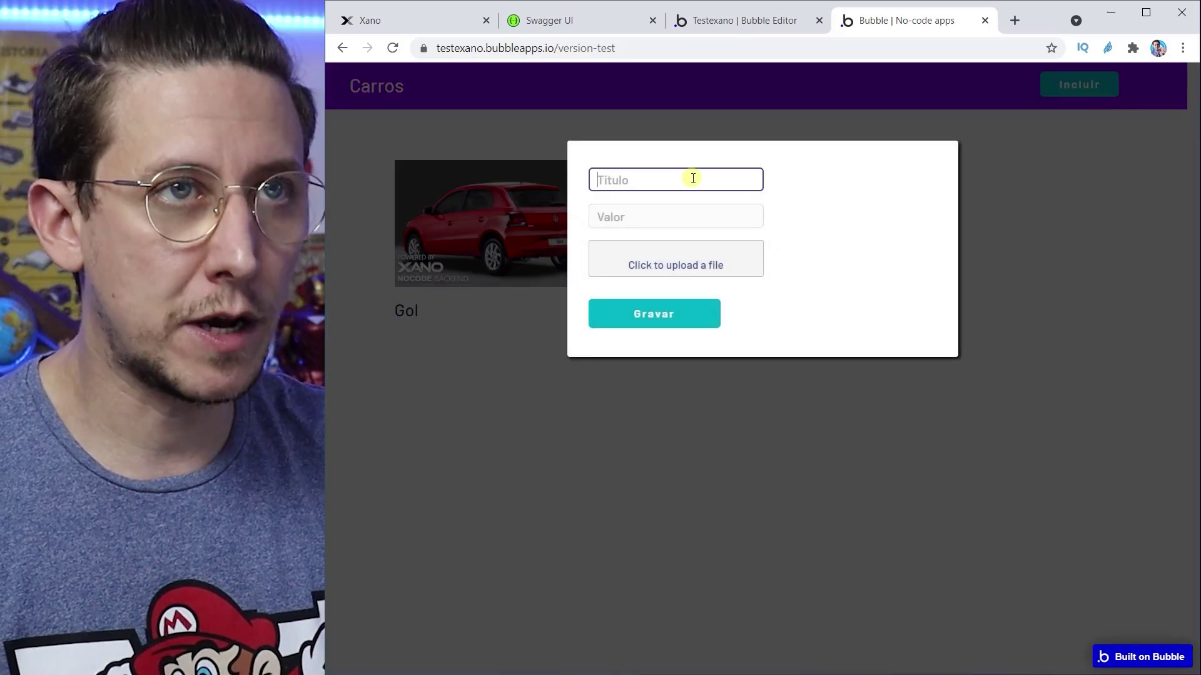
text(Uno)
click(671, 208)
text(10000)
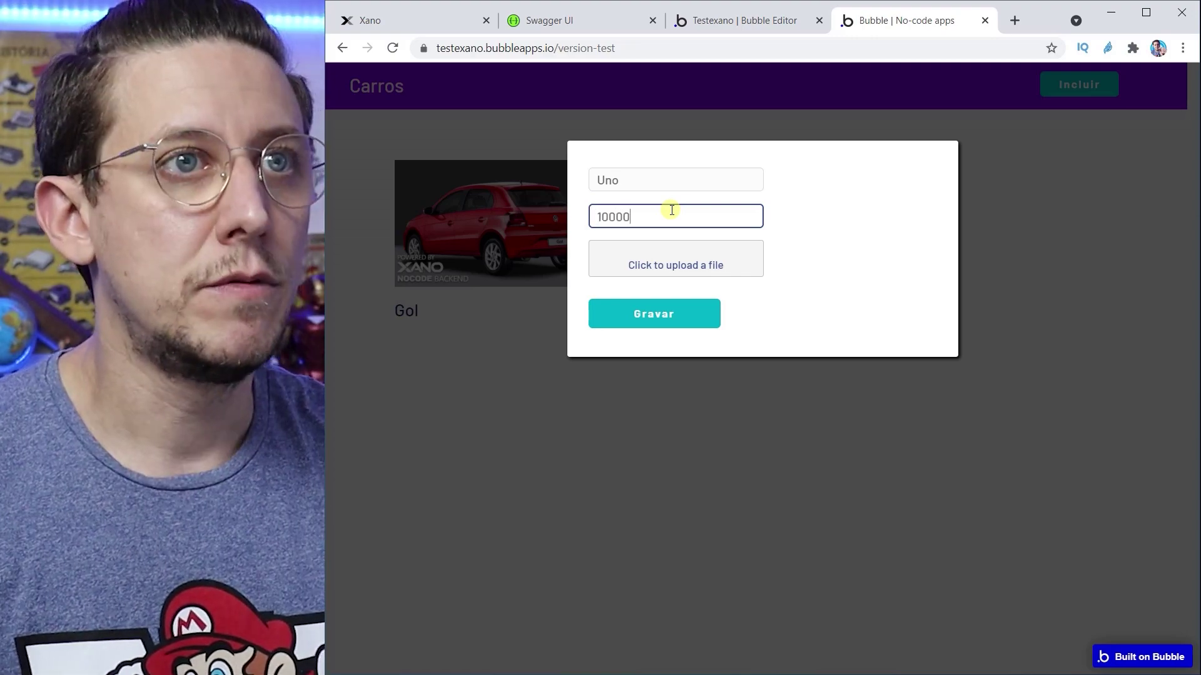
- Attach the image fiat_uno_turbo_auctomobile_20 from Downloads to the car form and save the record with Gravar
click(632, 263)
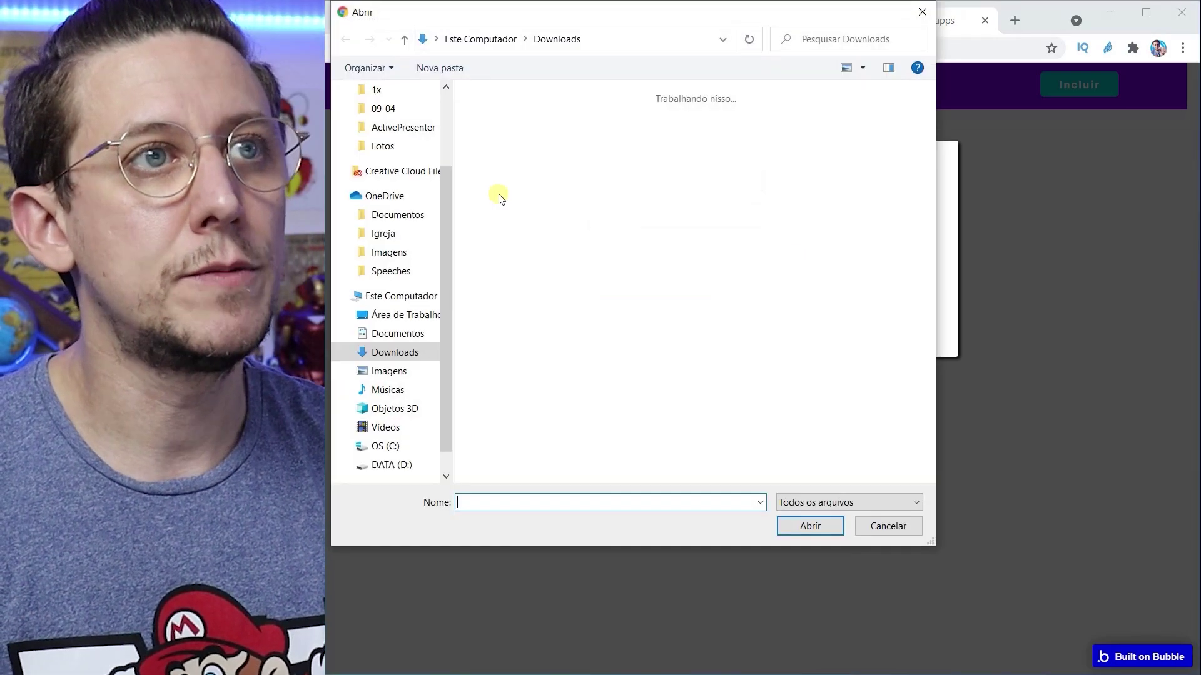
click(688, 304)
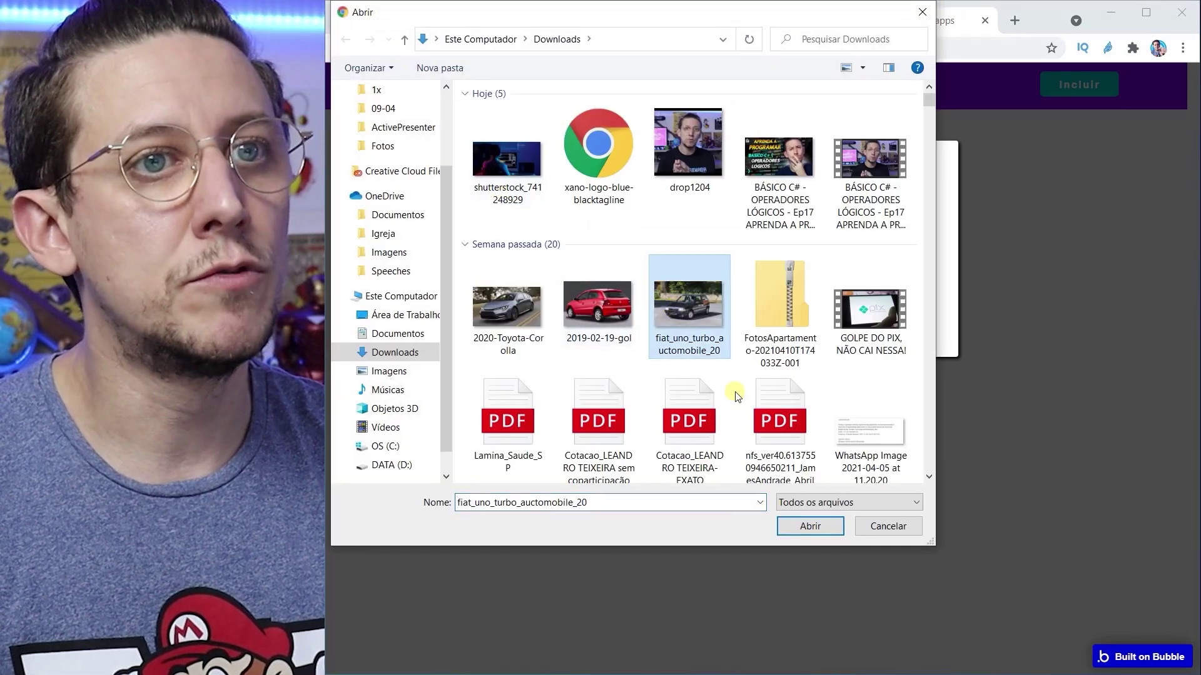
click(808, 532)
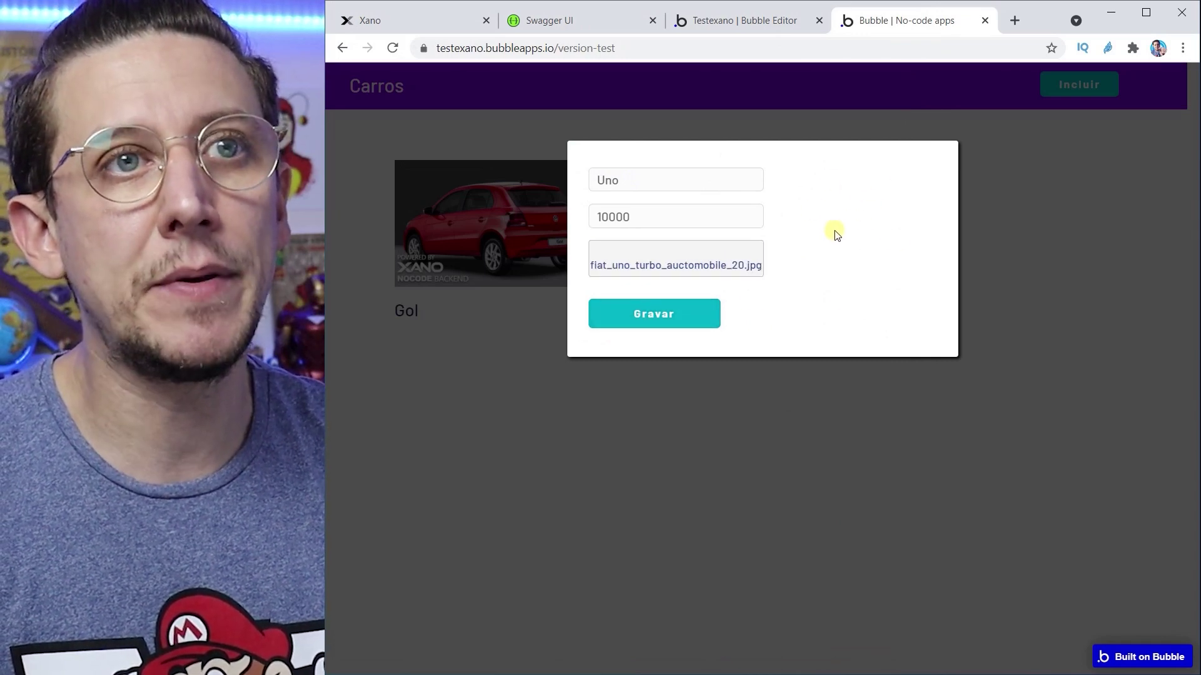
click(673, 325)
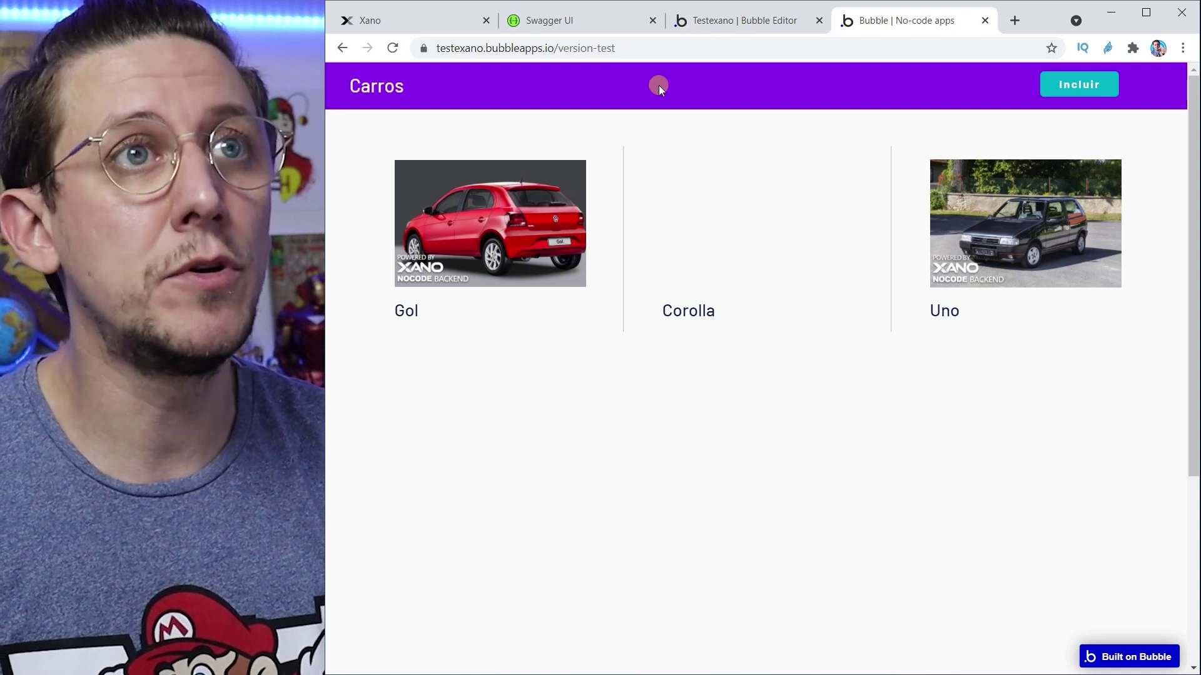
- Switch to Xano and replace the Corolla record's image in the Carro database table with the 2020-Toyota-Corolla file
click(423, 22)
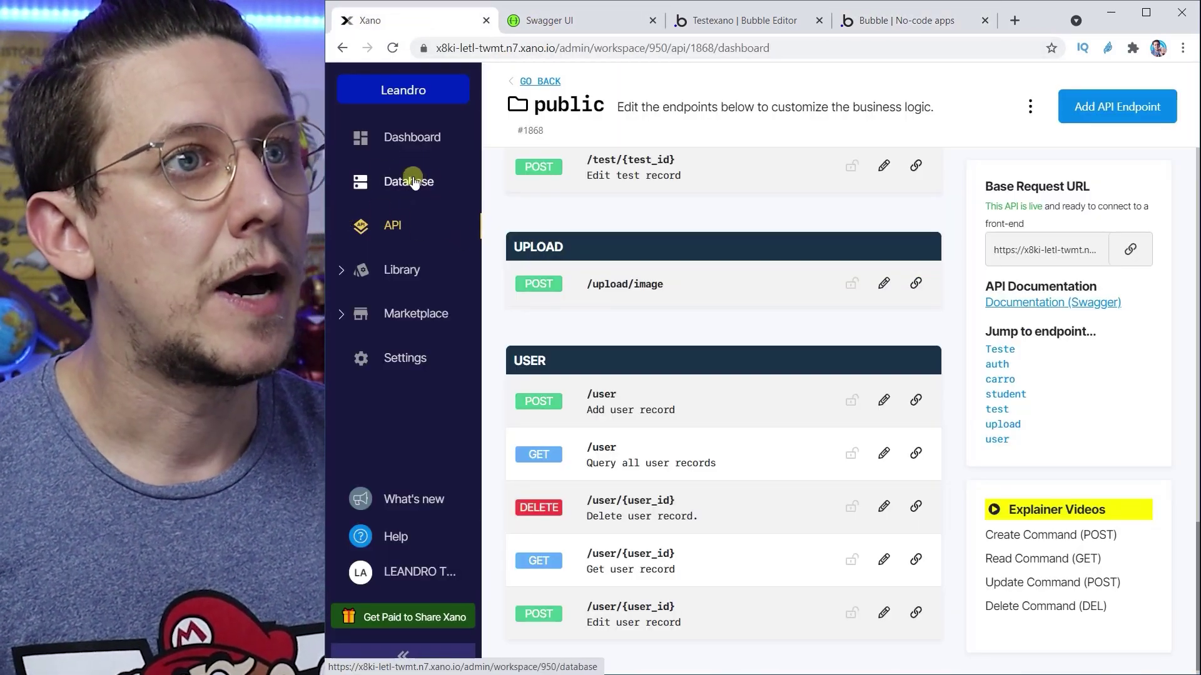
click(414, 181)
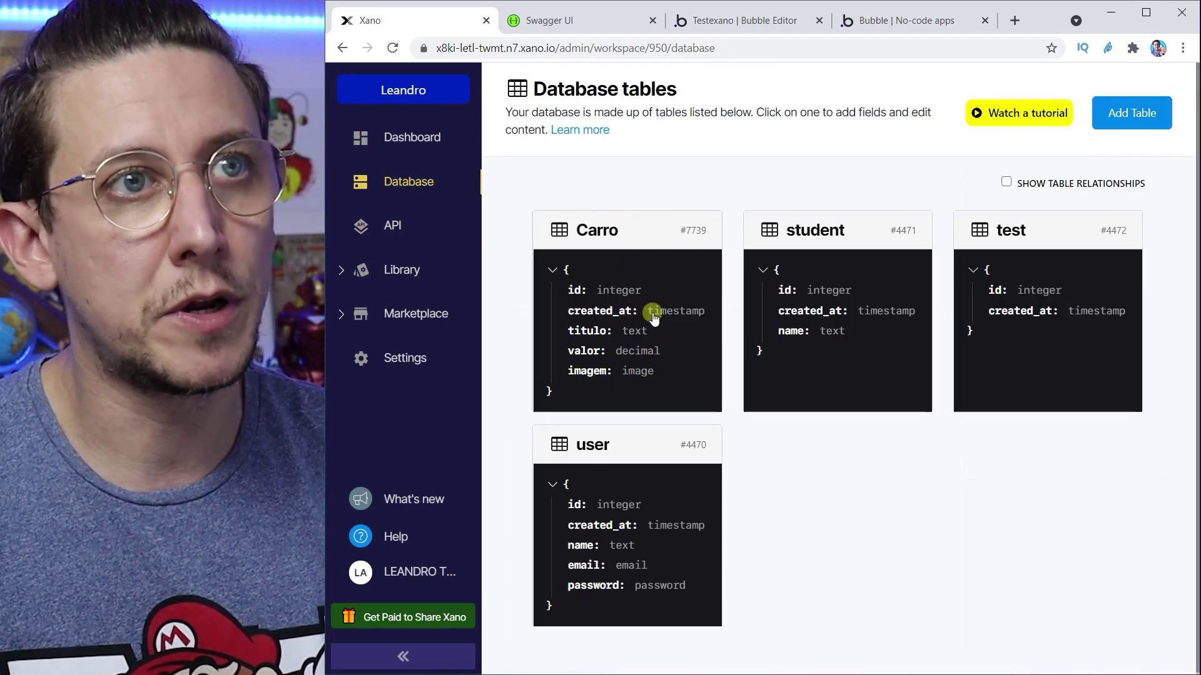
click(612, 227)
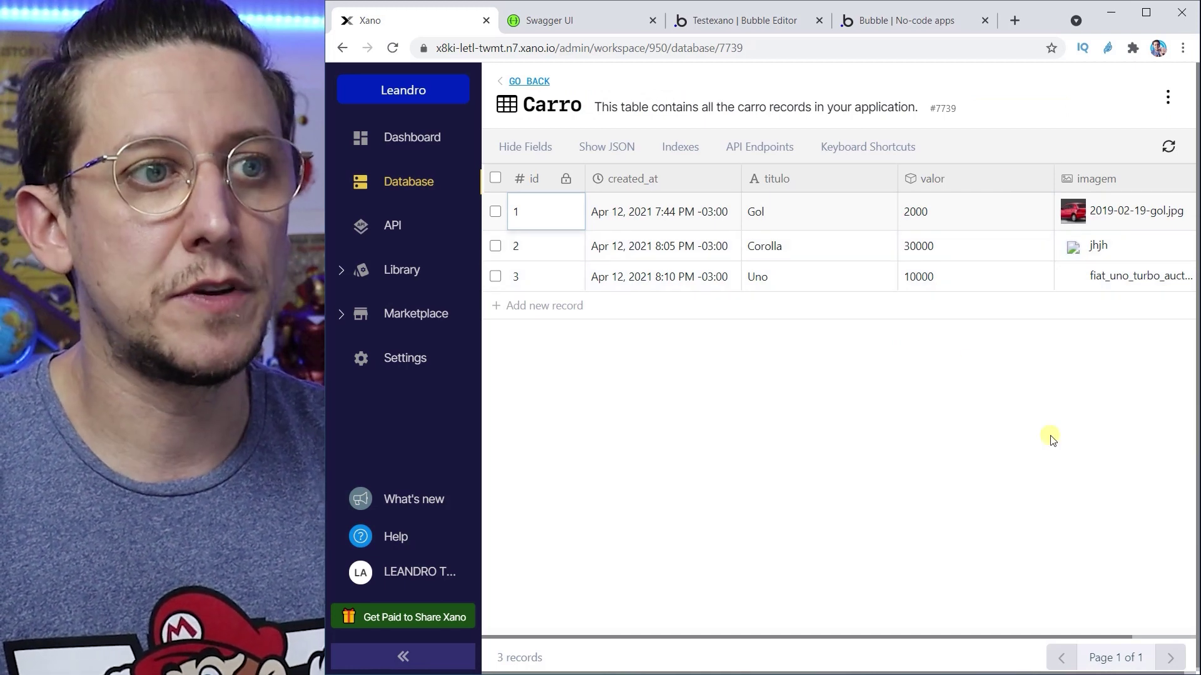
click(1192, 251)
click(1072, 244)
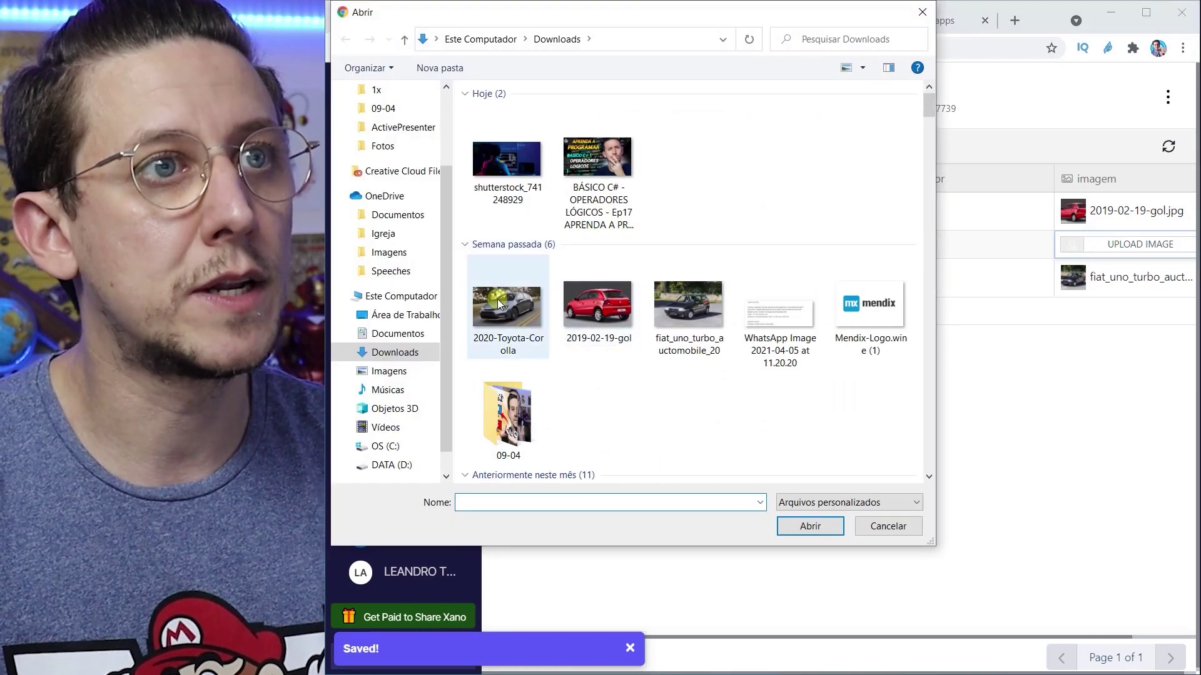
click(498, 305)
click(809, 526)
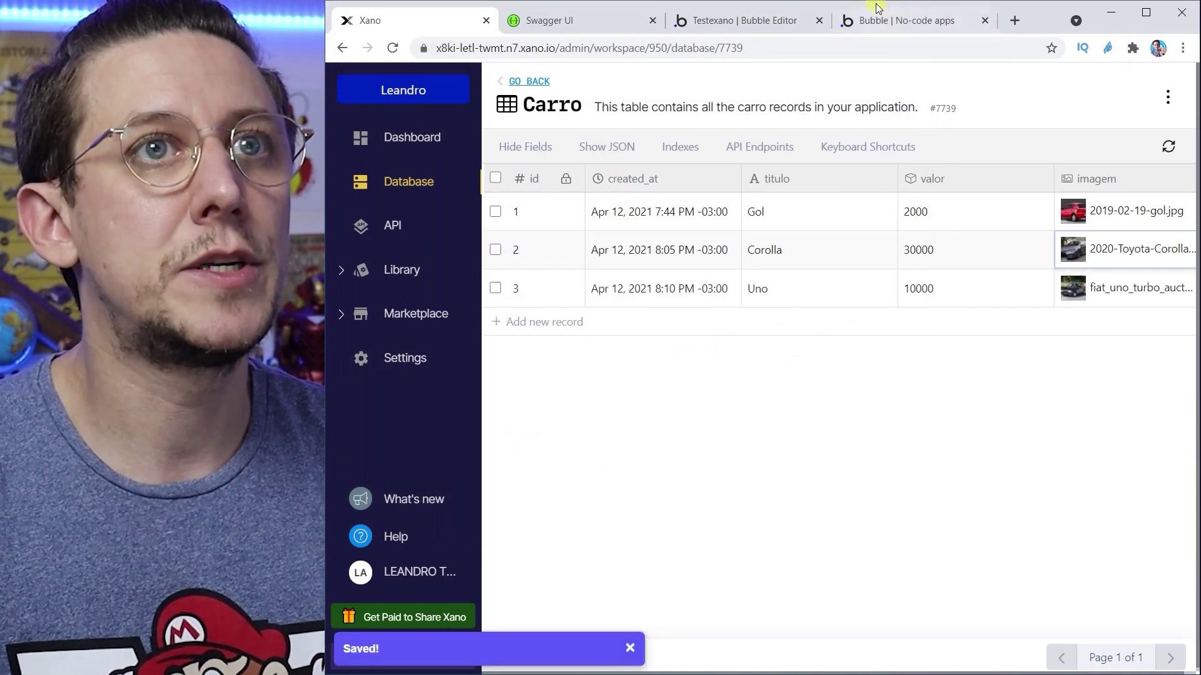
- Switch back to the Bubble app preview and reload it to check the car images
click(893, 19)
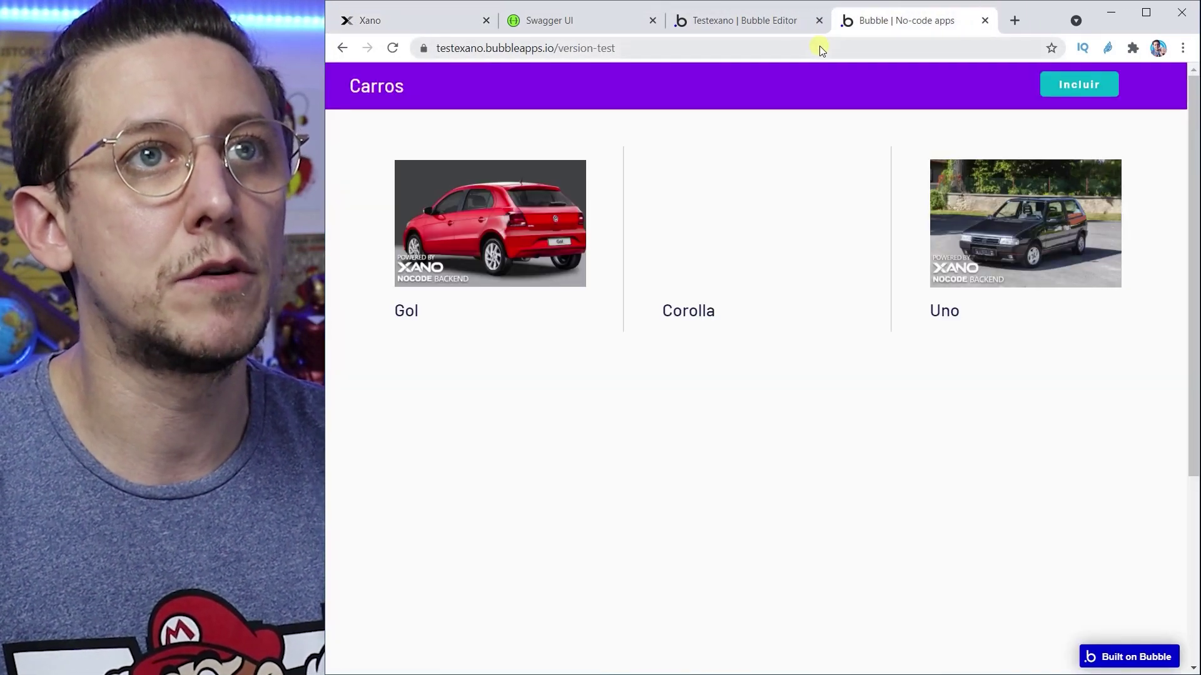
click(819, 46)
key(Return)
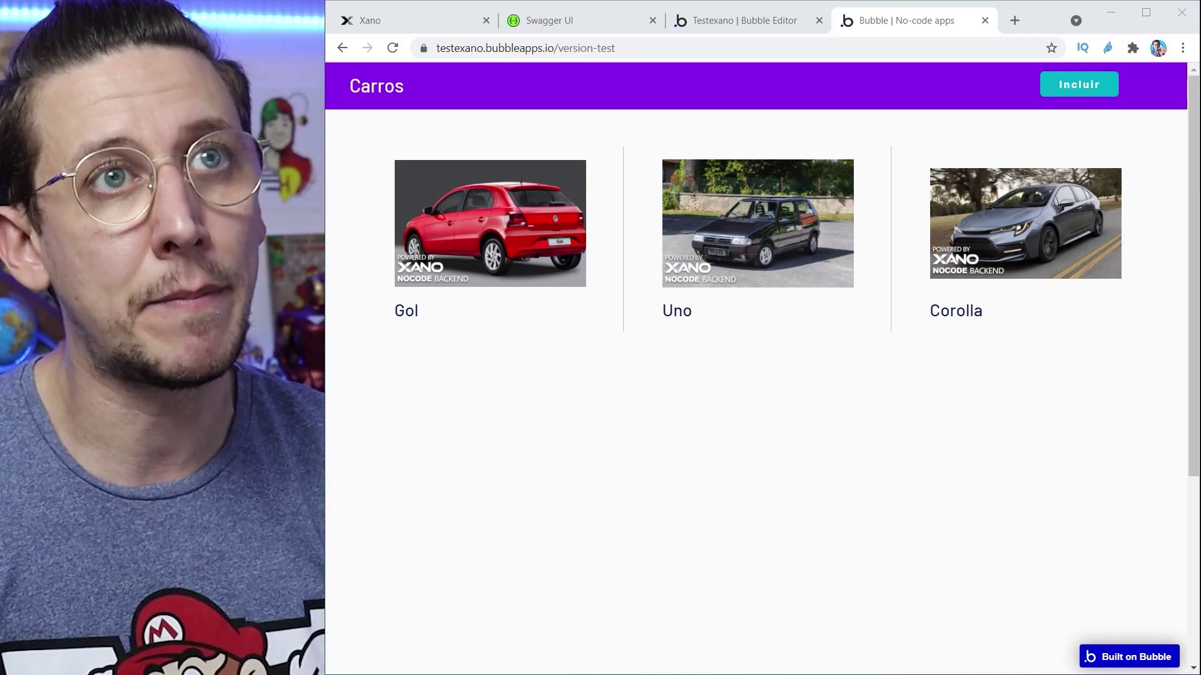
- Open xano.com in a new tab and look through the home page's integrations, features and customer reviews
click(1016, 18)
text(xa)
key(Return)
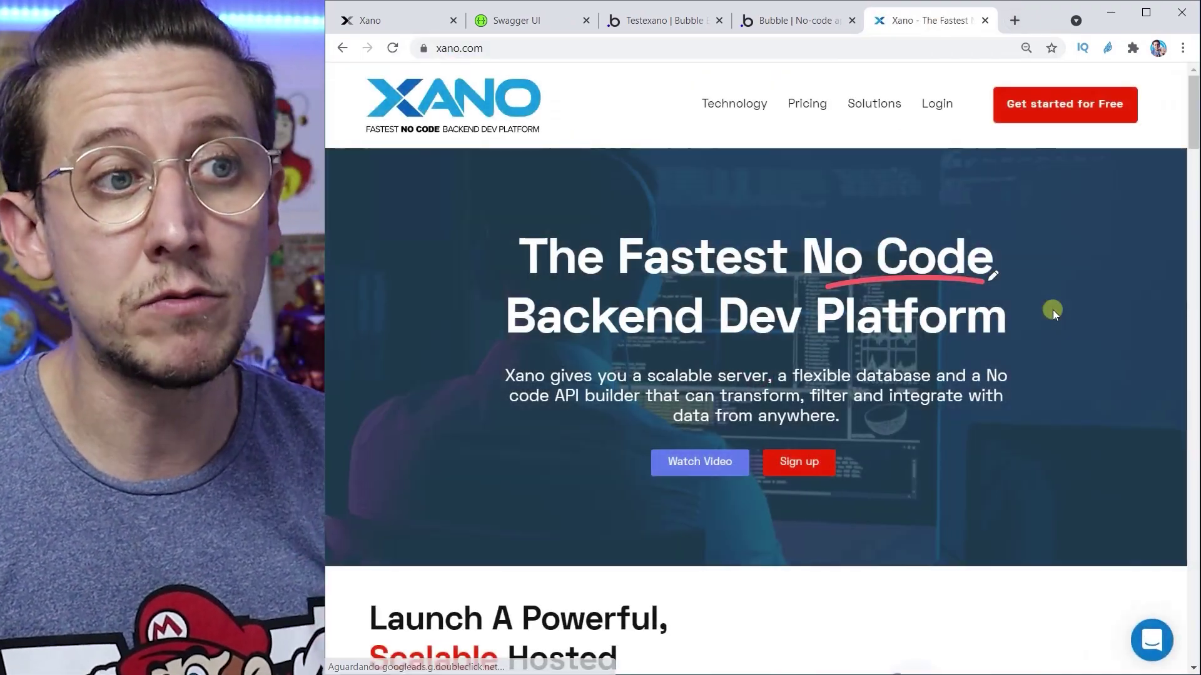
scroll(1053, 310, down, 15)
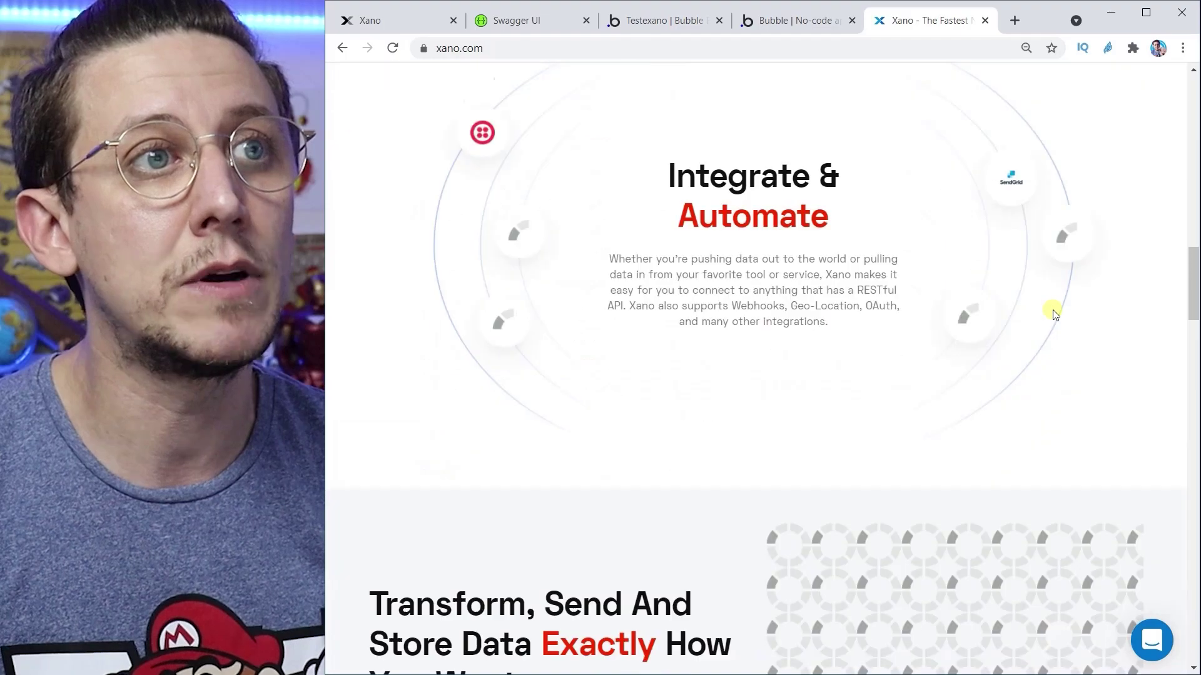
scroll(1053, 313, up, 7)
scroll(1053, 313, down, 10)
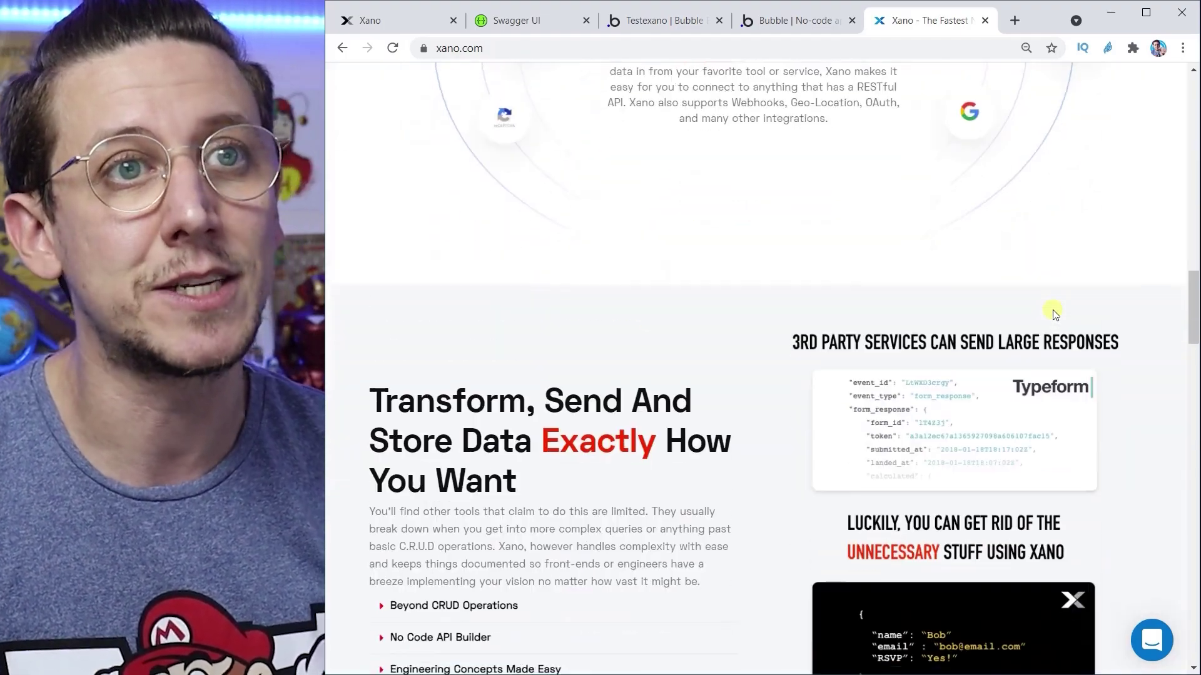
scroll(1052, 313, down, 18)
scroll(1053, 313, down, 11)
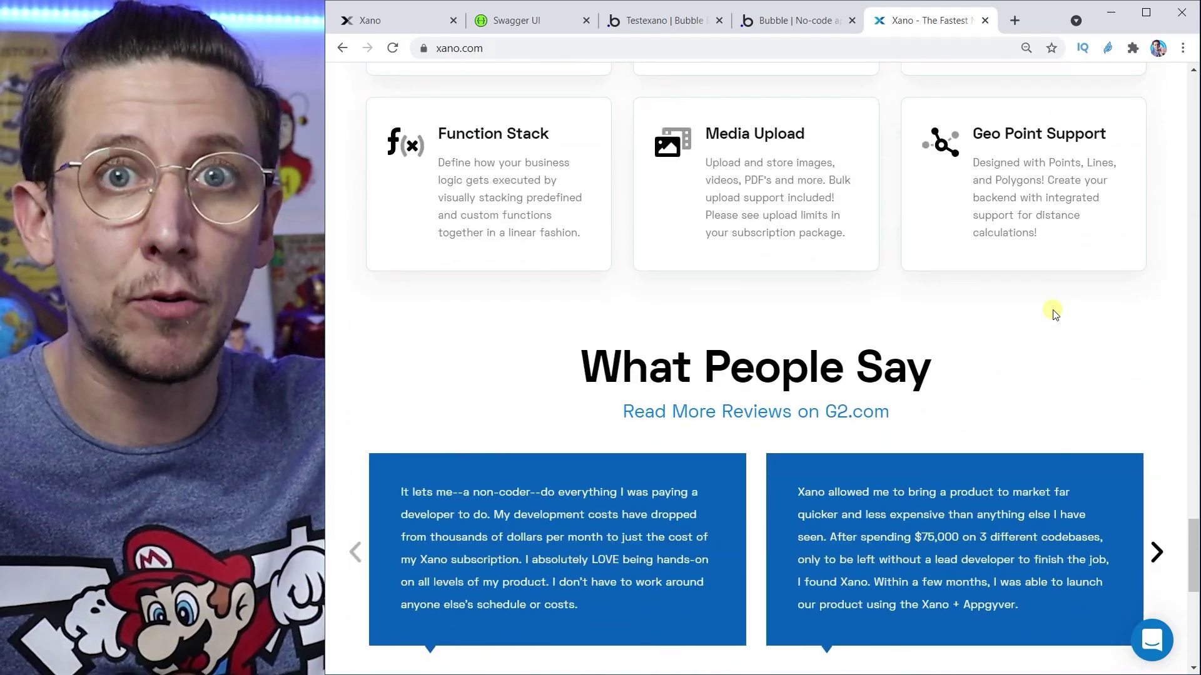